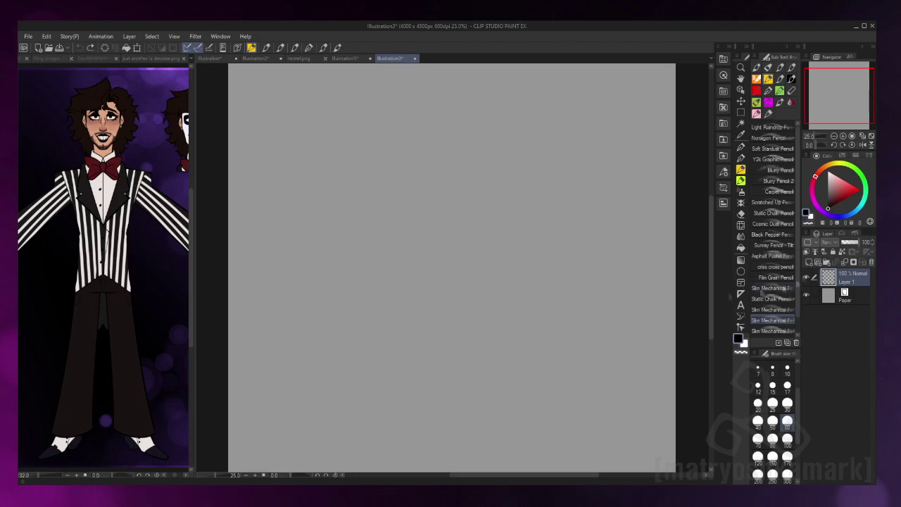
Sketch a head circle with a jaw line and neck lines near the top of the canvas
left_click_drag(373, 250, 476, 235)
key("ctrl+z")
left_click_drag(436, 113, 433, 114)
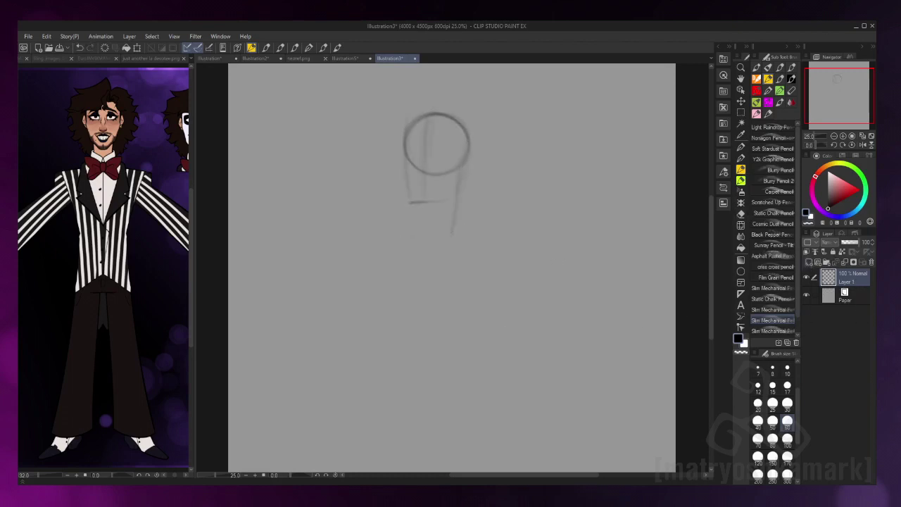
Sketch the torso sides and waist line below the neck, with a shoulder circle and upper arm
left_click_drag(389, 246, 392, 343)
left_click_drag(494, 234, 473, 305)
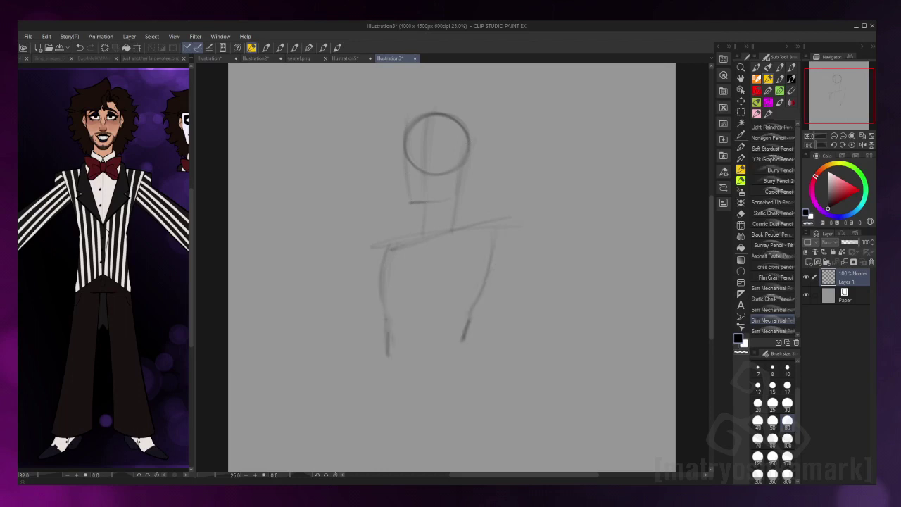
left_click_drag(420, 352, 457, 348)
left_click_drag(494, 218, 493, 219)
left_click_drag(468, 260, 447, 348)
mouse_move(510, 262)
left_mouse_down()
mouse_move(477, 350)
mouse_move(472, 341)
left_mouse_up()
left_click_drag(377, 285, 370, 365)
left_click_drag(372, 366, 495, 349)
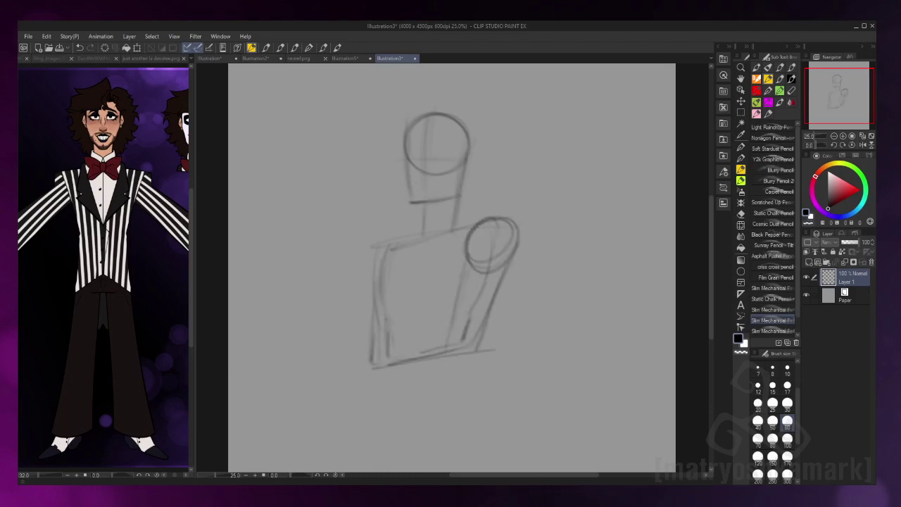
Firm up the head outline and shoulder lines, and add the side-plane curve and facial guidelines, checking the view mirrored
left_click_drag(464, 128, 454, 163)
key("h")
key("h")
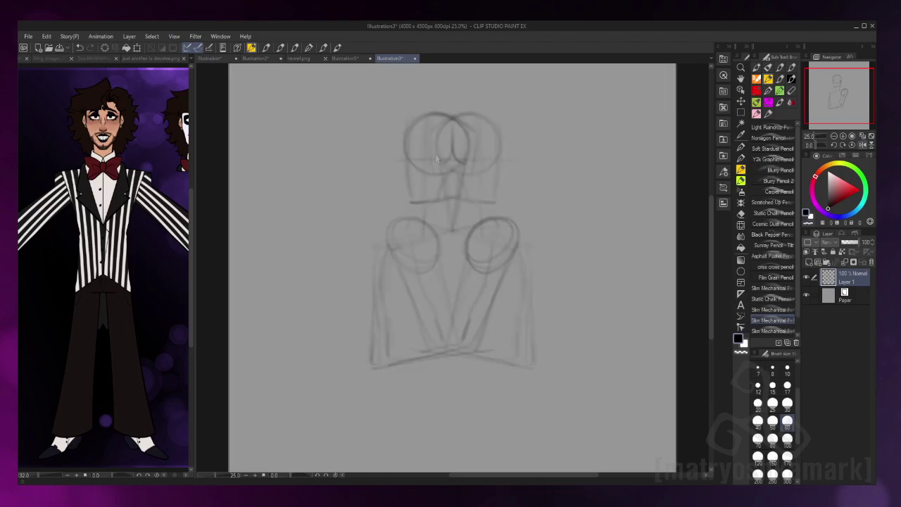
left_click_drag(476, 135, 466, 179)
left_click_drag(461, 223, 493, 218)
left_click_drag(426, 222, 371, 247)
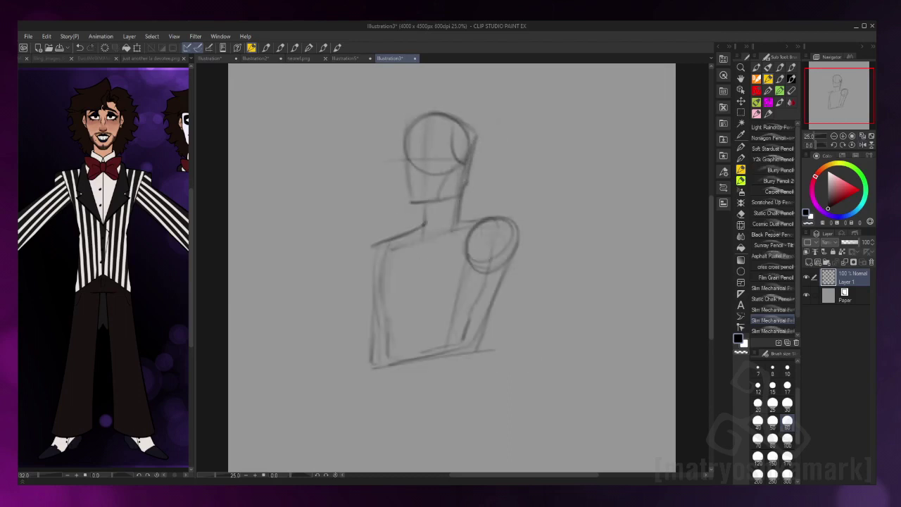
mouse_move(406, 132)
left_mouse_down()
mouse_move(411, 199)
mouse_move(454, 121)
left_mouse_up()
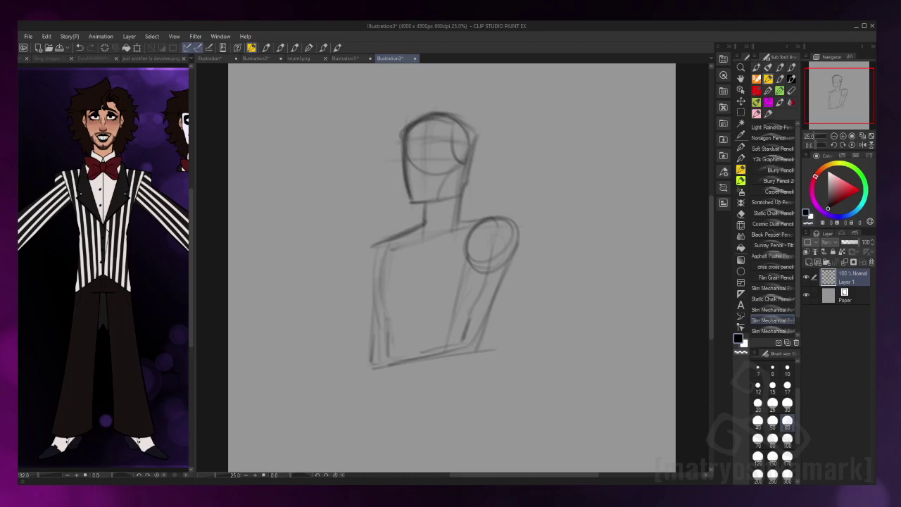
left_click_drag(409, 169, 463, 164)
left_click_drag(442, 144, 459, 165)
Crop the canvas to a 1792 × 2656 px portrait area around the bust sketch
key("m")
key("ctrl+minus")
left_click_drag(395, 176, 499, 332)
left_click(416, 336)
key("ctrl+plus")
Redraw the torso sides, arm edges and shoulder line with darker strokes, and strengthen the neck and back of the head
key("p")
left_click_drag(382, 233, 368, 401)
left_click_drag(393, 228, 388, 396)
left_click_drag(497, 256, 475, 380)
left_click_drag(563, 238, 532, 373)
left_click_drag(438, 229, 563, 199)
left_click_drag(383, 234, 443, 226)
left_click_drag(493, 204, 541, 163)
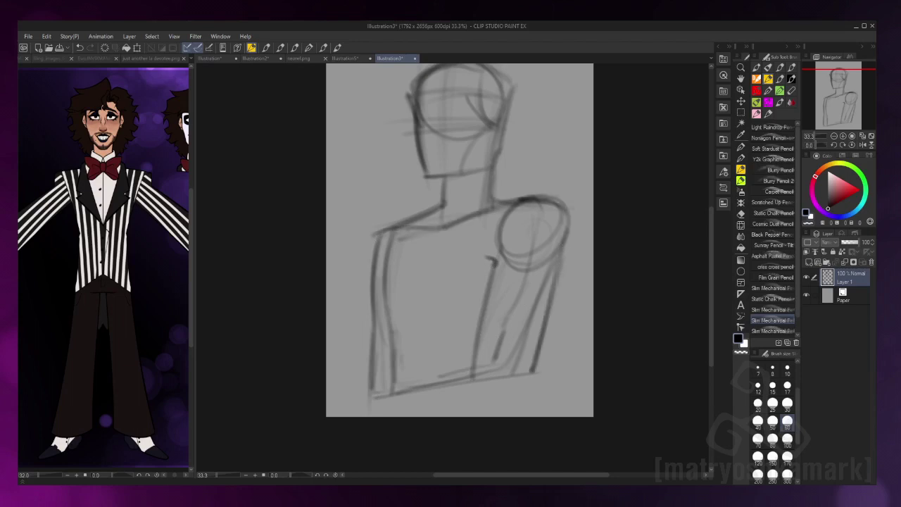
left_click_drag(504, 136, 493, 173)
left_click_drag(509, 101, 502, 129)
left_click_drag(458, 246, 438, 286)
Lower the rough sketch layer's opacity to 23% and add a new layer above it
left_click_drag(862, 241, 846, 242)
left_click(808, 262)
Outline the forehead, cheek, chin and jaw over the faded head sketch on the new layer
scroll(458, 119, "up", 2)
mouse_move(389, 100)
left_mouse_down()
mouse_move(378, 191)
mouse_move(398, 303)
mouse_move(498, 296)
left_mouse_up()
left_click_drag(547, 171, 519, 282)
left_click_drag(539, 189, 498, 294)
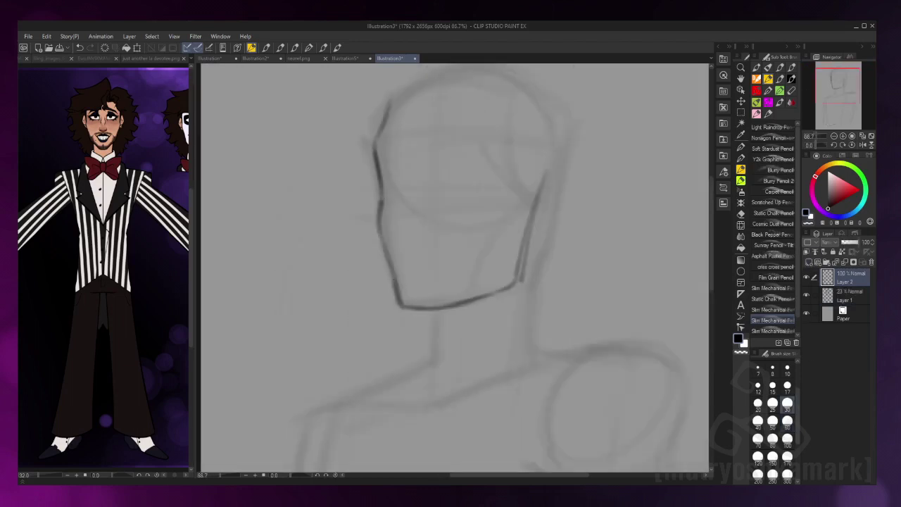
Draw the nose bridge, tip and nostril along the far side of the face, checking it in mirrored view
left_click_drag(407, 188, 396, 238)
key("h")
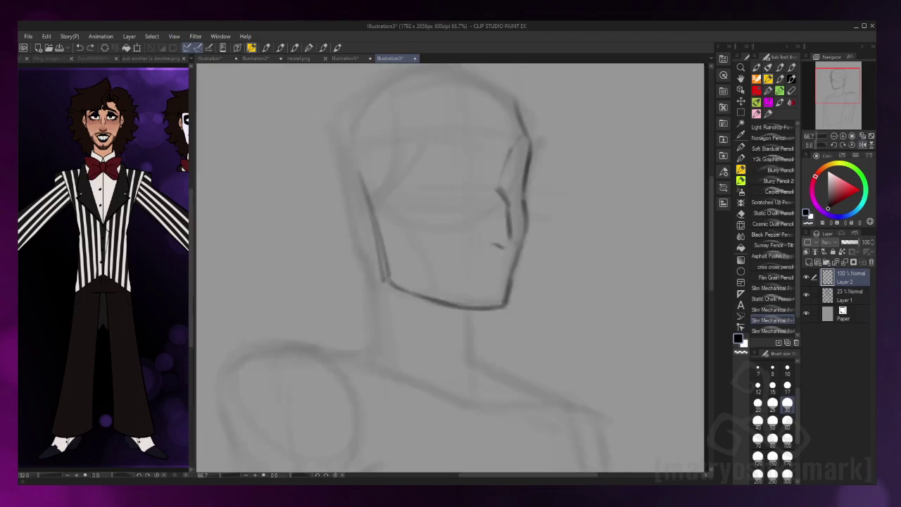
left_click_drag(517, 209, 510, 245)
left_click_drag(511, 238, 494, 244)
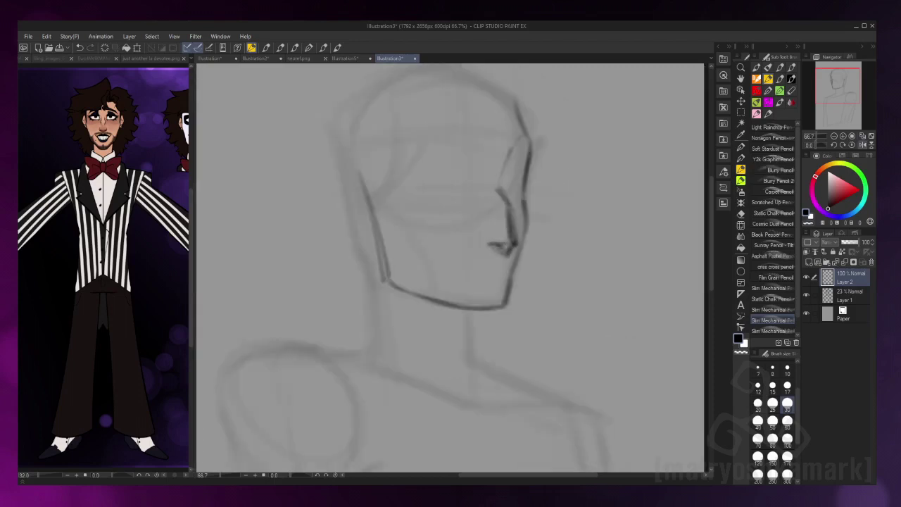
key("h")
left_click_drag(400, 246, 417, 255)
mouse_move(381, 212)
left_mouse_down()
mouse_move(395, 302)
mouse_move(522, 281)
left_mouse_up()
left_click_drag(538, 209, 525, 270)
key("h")
Select the nose with a freehand selection, nudge it slightly upward and deselect
key("m")
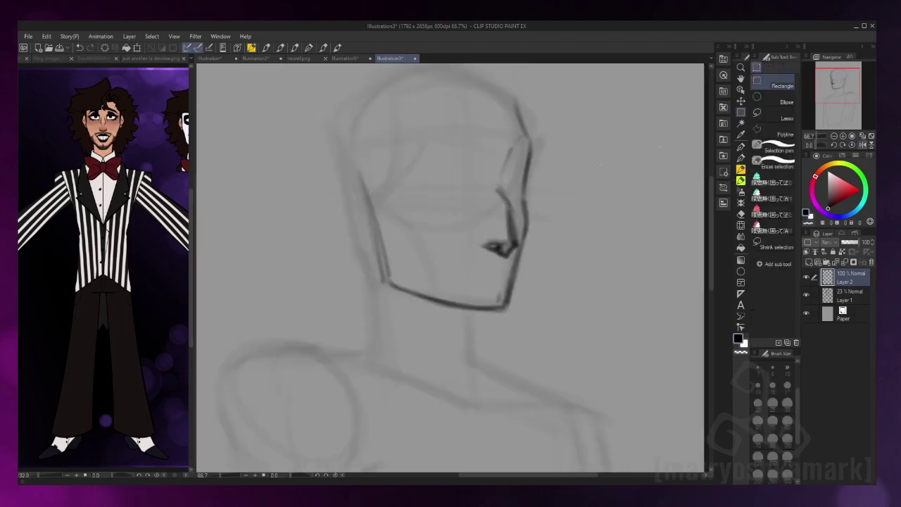
left_click_drag(501, 172, 517, 267)
key("o")
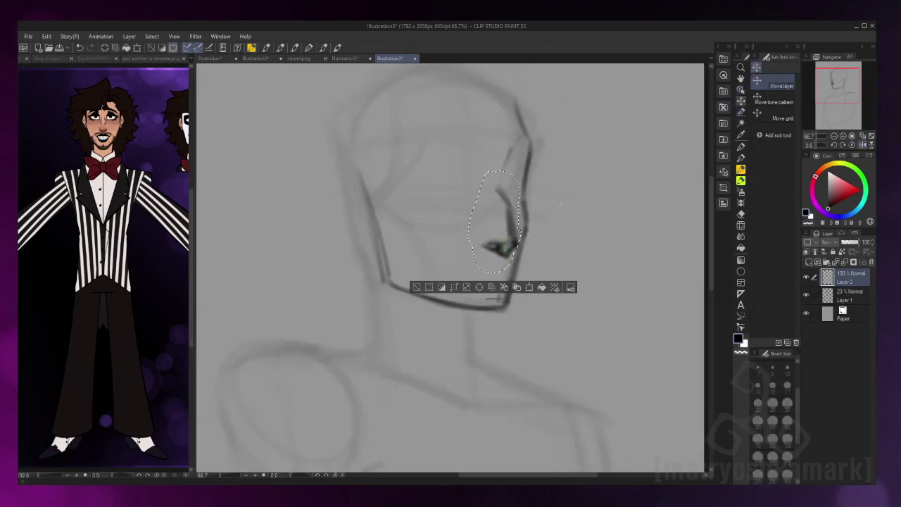
key("Up")
key("Up")
key("Up")
key("Up")
key("Up")
key("Up")
key("Up")
key("Up")
key("ctrl+d")
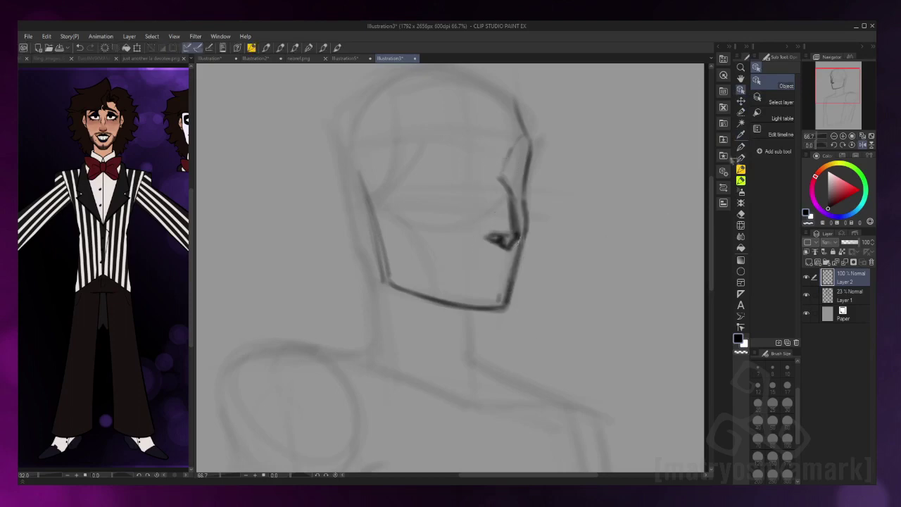
Sketch an eye circle and a mouth guideline on Layer 1
key("p")
key("h")
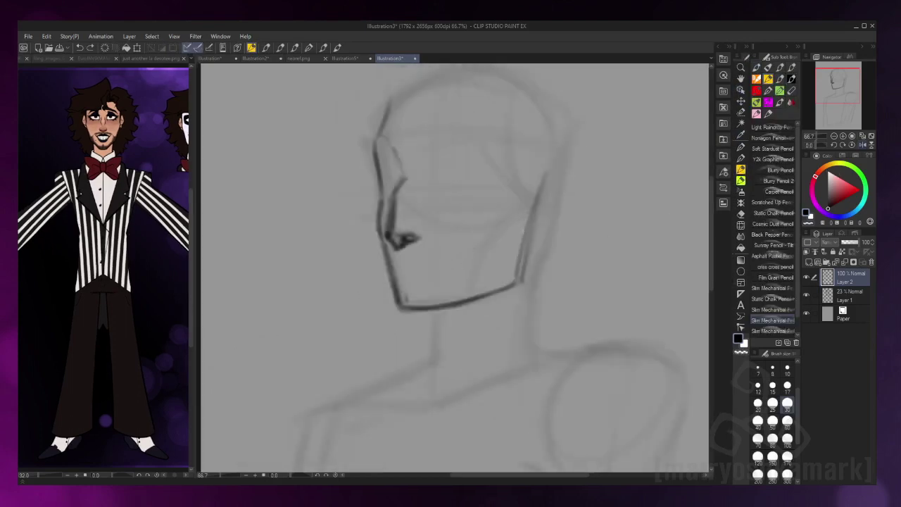
key("h")
left_click(848, 296)
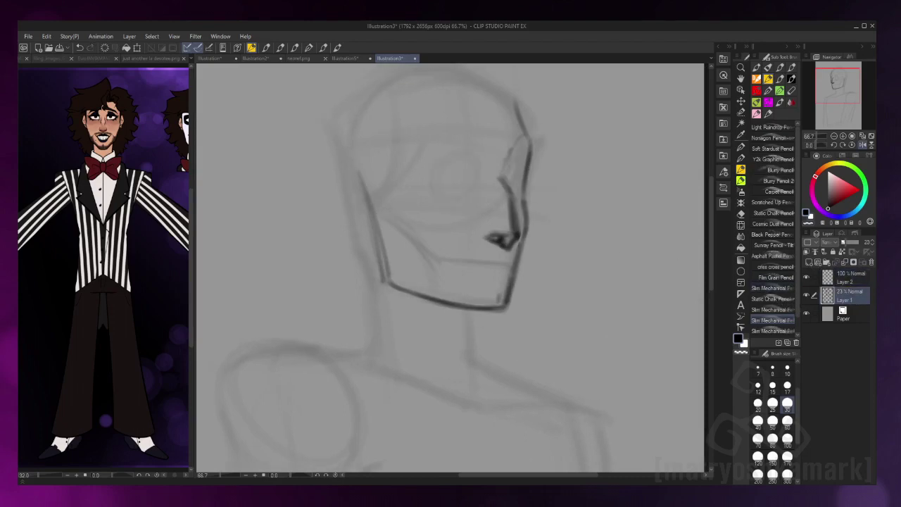
Draw the eye's upper and lower lids on Layer 2, adding a pointed outer corner and small lower lashes
left_click(848, 278)
scroll(473, 163, "up", 3)
mouse_move(431, 178)
left_mouse_down()
mouse_move(501, 211)
mouse_move(497, 223)
left_mouse_up()
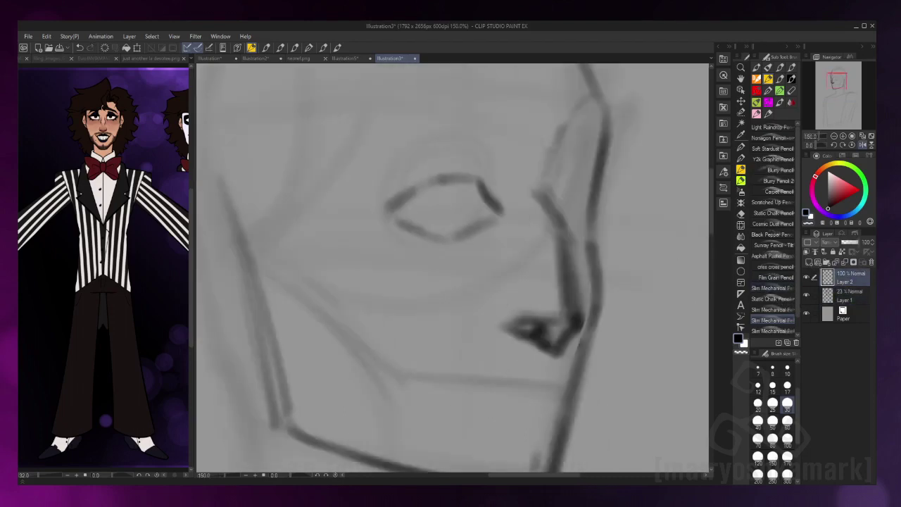
key("ctrl+z")
mouse_move(434, 229)
left_mouse_down()
mouse_move(484, 216)
mouse_move(487, 224)
left_mouse_up()
key("h")
left_click_drag(467, 185, 529, 211)
mouse_move(485, 225)
left_mouse_down()
mouse_move(552, 205)
mouse_move(501, 249)
left_mouse_up()
left_click_drag(508, 228, 529, 243)
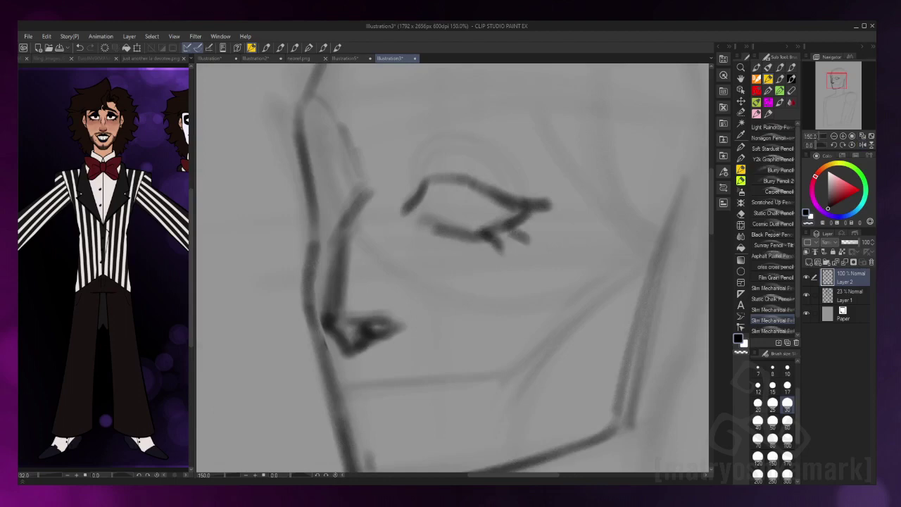
left_click_drag(507, 211, 552, 205)
mouse_move(484, 176)
left_mouse_down()
mouse_move(517, 195)
mouse_move(521, 210)
left_mouse_up()
mouse_move(463, 168)
left_mouse_down()
mouse_move(479, 188)
mouse_move(520, 193)
left_mouse_up()
key("ctrl+z")
key("ctrl+z")
key("ctrl+z")
mouse_move(470, 170)
left_mouse_down()
mouse_move(511, 193)
mouse_move(474, 201)
left_mouse_up()
key("ctrl+z")
Strengthen the upper and lower lids and add an outer lash and a crease under the inner corner of the eye
left_click_drag(420, 173, 483, 186)
left_click_drag(412, 190, 534, 201)
left_click_drag(406, 215, 450, 238)
left_click_drag(402, 219, 448, 264)
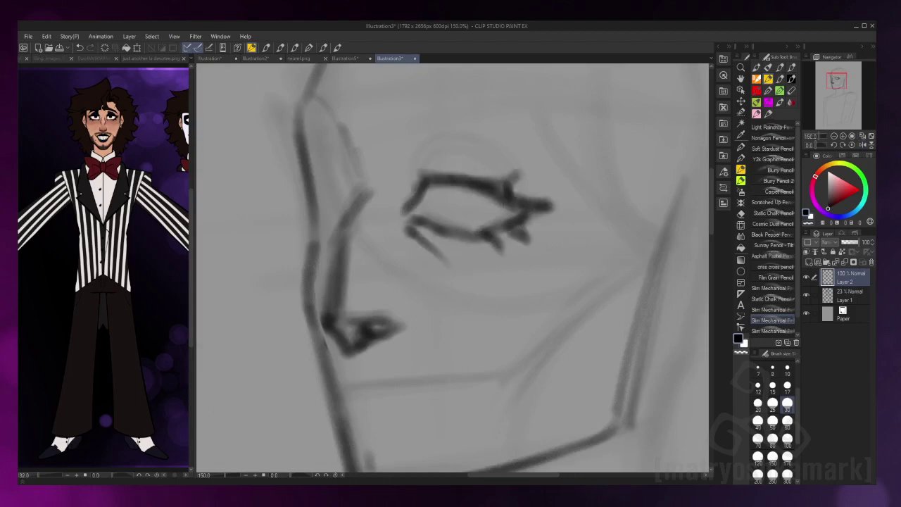
Draw a shaded iris inside the eye and an angular eyelid crease above it
key("h")
left_click_drag(443, 187, 422, 233)
left_click_drag(412, 190, 451, 229)
left_click_drag(422, 137, 387, 183)
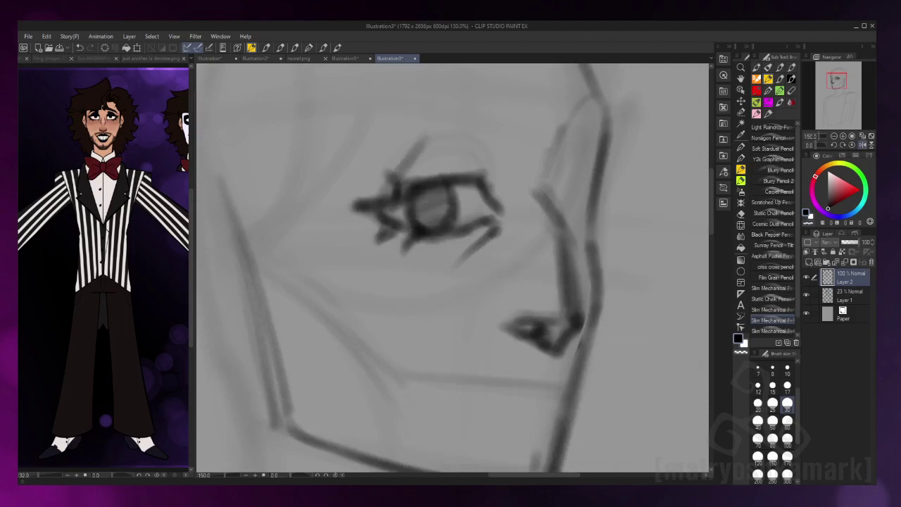
key("ctrl+z")
left_click_drag(443, 127, 482, 176)
left_click_drag(405, 168, 444, 129)
Thicken and darken the upper lid, outer corner and lower lash line of the eye
left_click_drag(492, 180, 366, 207)
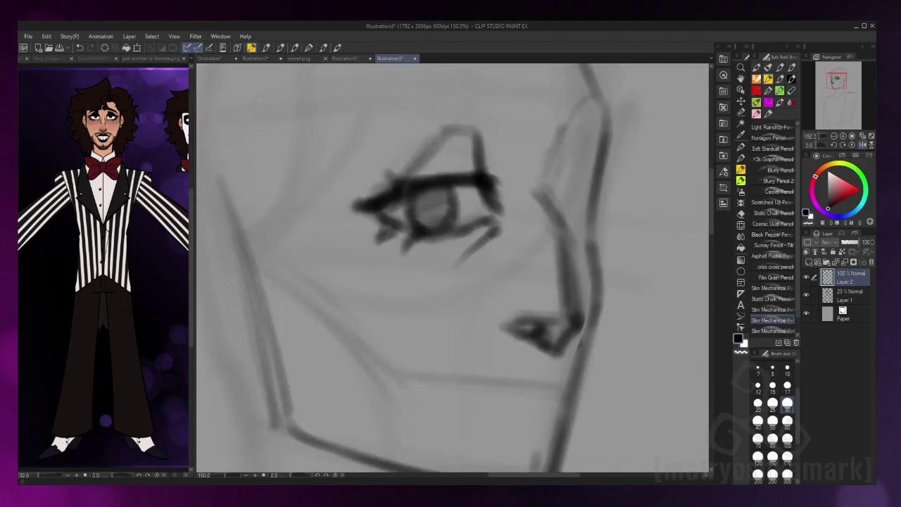
left_click_drag(408, 172, 385, 191)
left_click_drag(420, 209, 380, 232)
key("h")
mouse_move(465, 211)
left_mouse_down()
mouse_move(551, 205)
mouse_move(420, 242)
left_mouse_up()
Select the eye and adjust its placement with a free transform
scroll(573, 300, "down", 1)
key("m")
left_click_drag(556, 282, 563, 271)
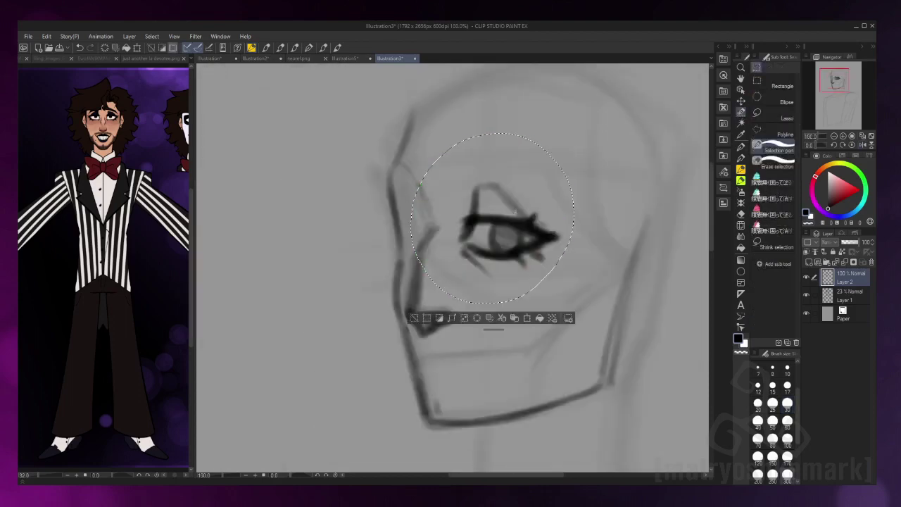
scroll(507, 247, "down", 1)
key("ctrl+t")
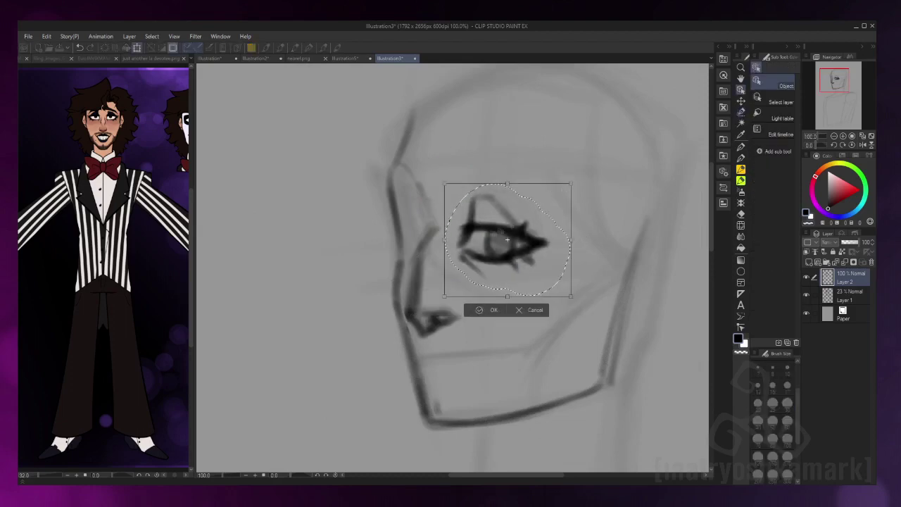
left_click_drag(506, 239, 513, 227)
key("Return")
Shade the far eye socket between the brow and the nose bridge
key("h")
key("p")
mouse_move(510, 173)
left_mouse_down()
mouse_move(486, 250)
mouse_move(493, 359)
left_mouse_up()
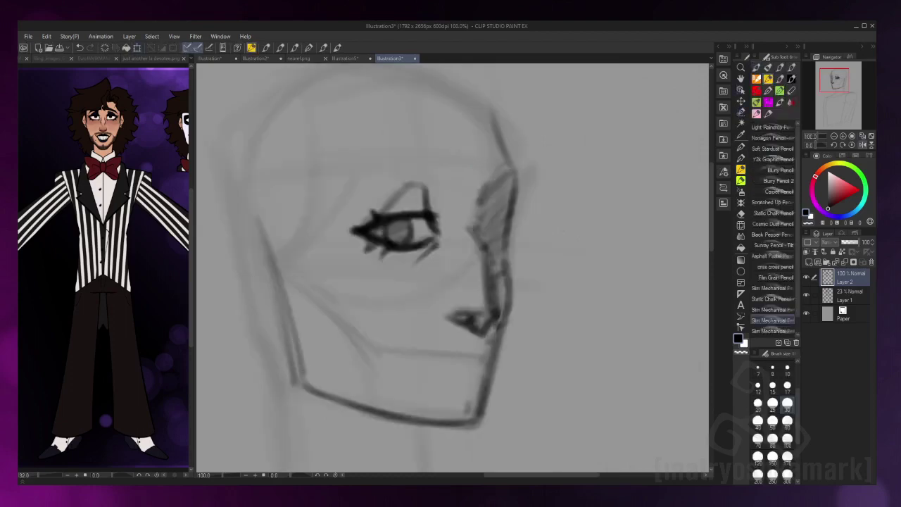
key("h")
left_click_drag(425, 352, 517, 328)
left_click(515, 327)
left_click_drag(445, 380, 494, 364)
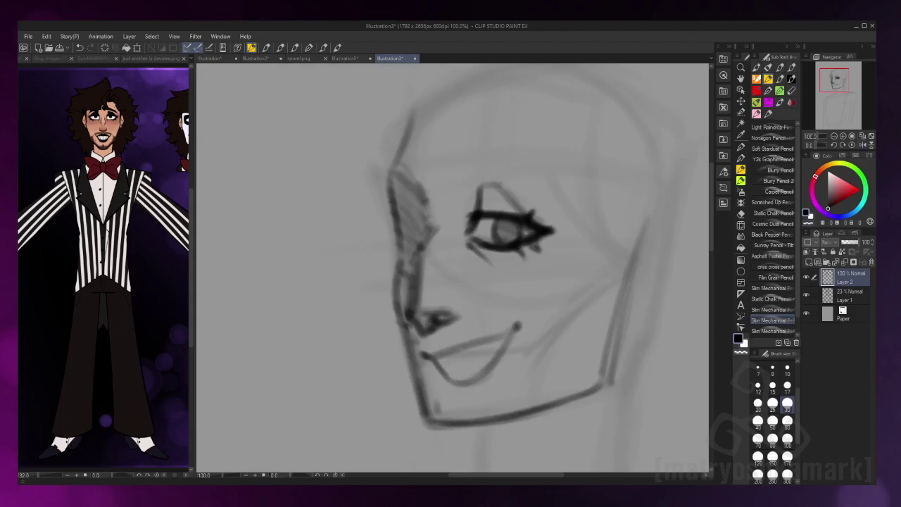
mouse_move(505, 330)
left_mouse_down()
mouse_move(424, 358)
mouse_move(452, 399)
left_mouse_up()
key("h")
left_click_drag(429, 362, 476, 401)
key("h")
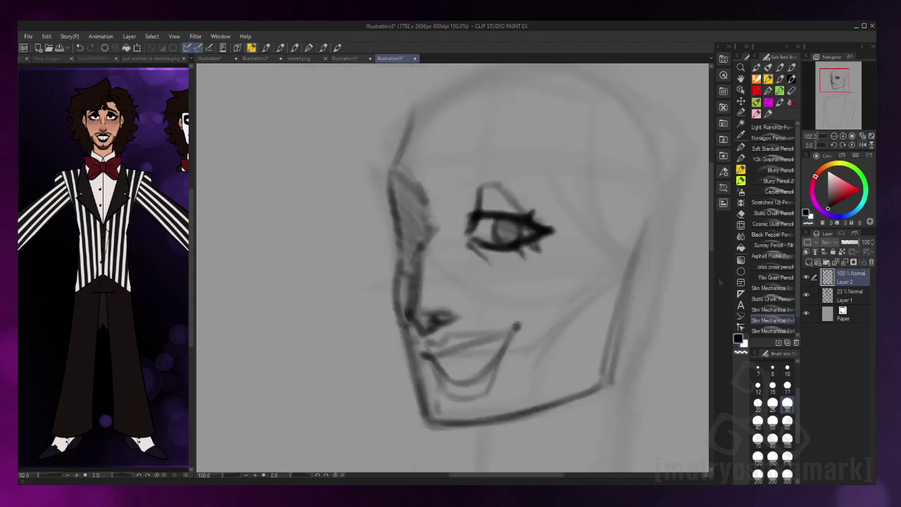
key("ctrl+z")
key("ctrl+z")
key("ctrl+z")
key("ctrl+z")
mouse_move(433, 358)
left_mouse_down()
mouse_move(522, 325)
mouse_move(507, 331)
left_mouse_up()
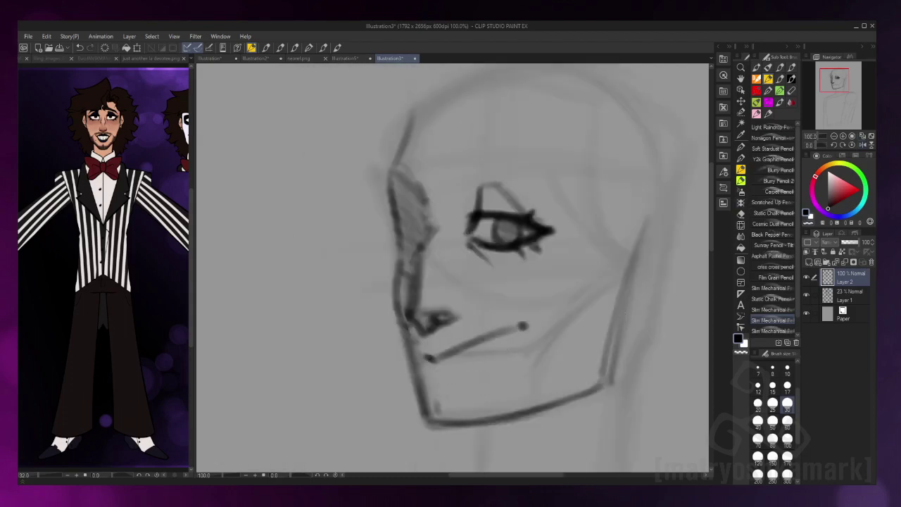
mouse_move(427, 379)
left_mouse_down()
mouse_move(448, 352)
mouse_move(507, 328)
left_mouse_up()
mouse_move(420, 358)
left_mouse_down()
mouse_move(439, 341)
mouse_move(478, 349)
left_mouse_up()
key("h")
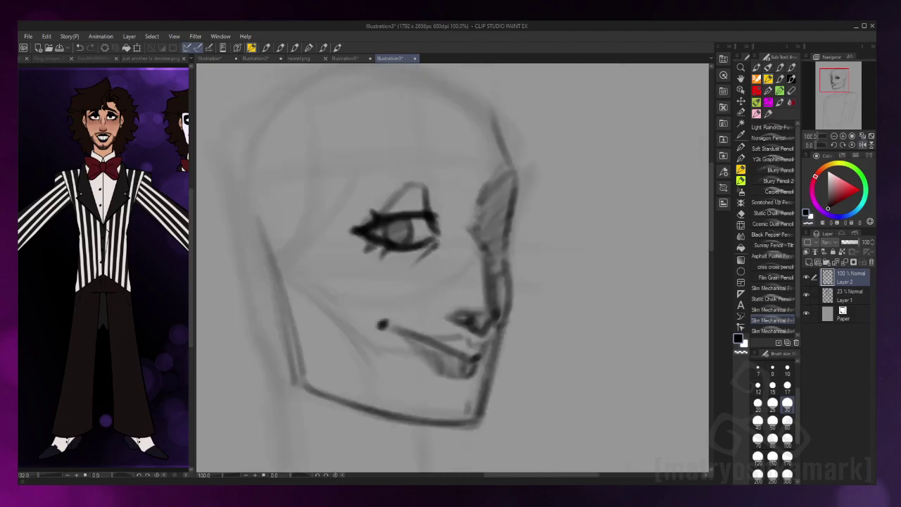
mouse_move(420, 351)
left_mouse_down()
mouse_move(486, 335)
mouse_move(489, 342)
left_mouse_up()
key("h")
left_click_drag(437, 372, 514, 327)
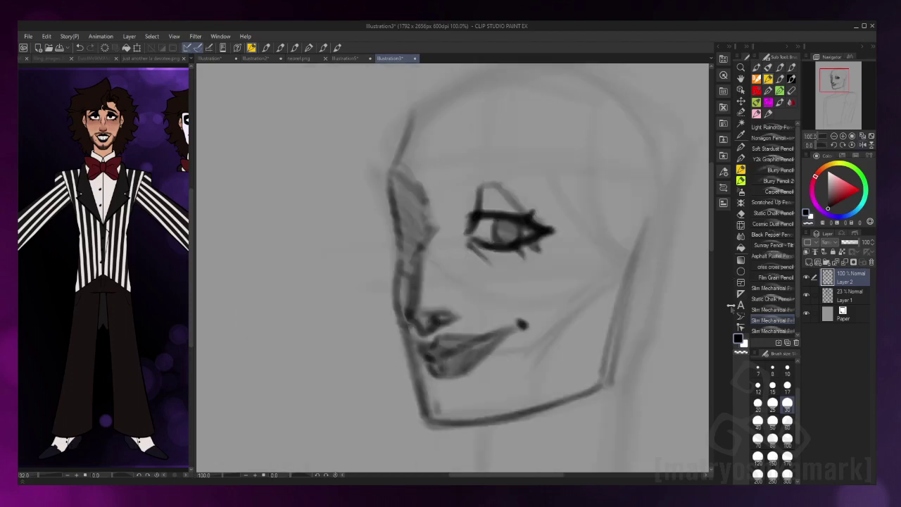
key("ctrl+z")
key("ctrl+z")
key("ctrl+z")
key("ctrl+z")
Reduce the pencil size to 20 and add a new layer for the mouth
key("bracketleft")
key("bracketleft")
left_click(808, 252)
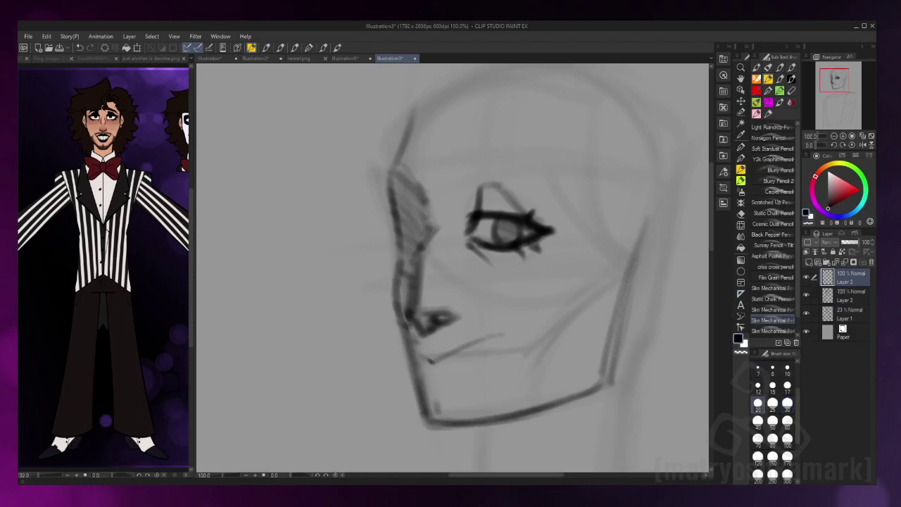
Draw a closed, smiling mouth with a dark lip line and shaded lips below the nose
key("ctrl+z")
mouse_move(429, 366)
left_mouse_down()
mouse_move(509, 333)
mouse_move(442, 348)
left_mouse_up()
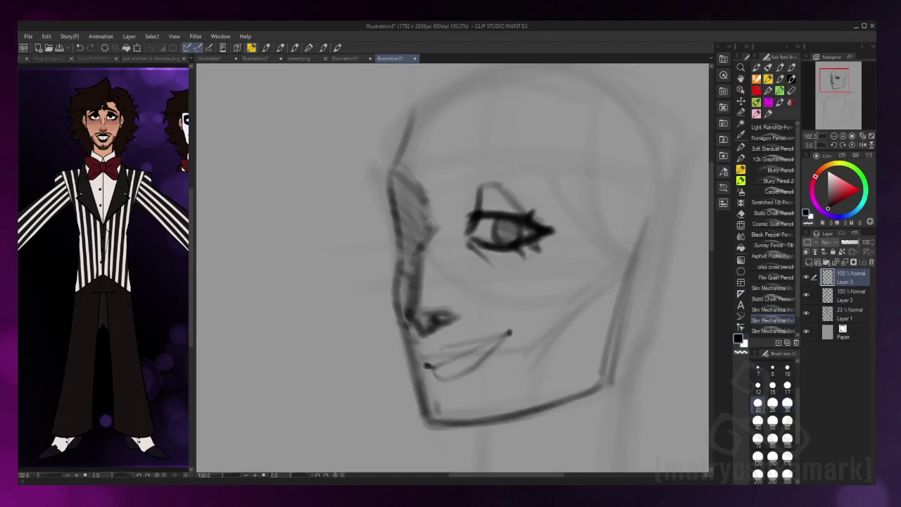
key("h")
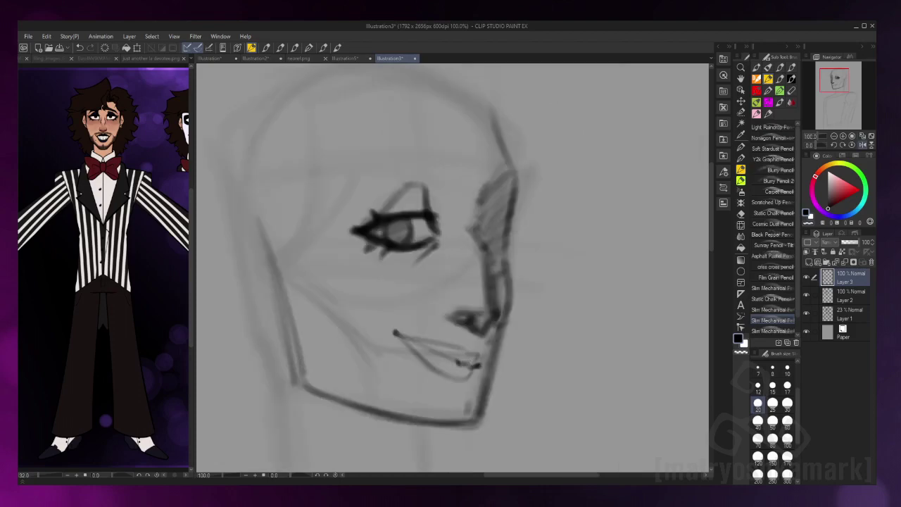
key("h")
left_click_drag(493, 345, 458, 356)
key("h")
mouse_move(511, 329)
left_mouse_down()
mouse_move(486, 346)
mouse_move(409, 339)
mouse_move(453, 366)
left_mouse_up()
left_click_drag(436, 360, 470, 377)
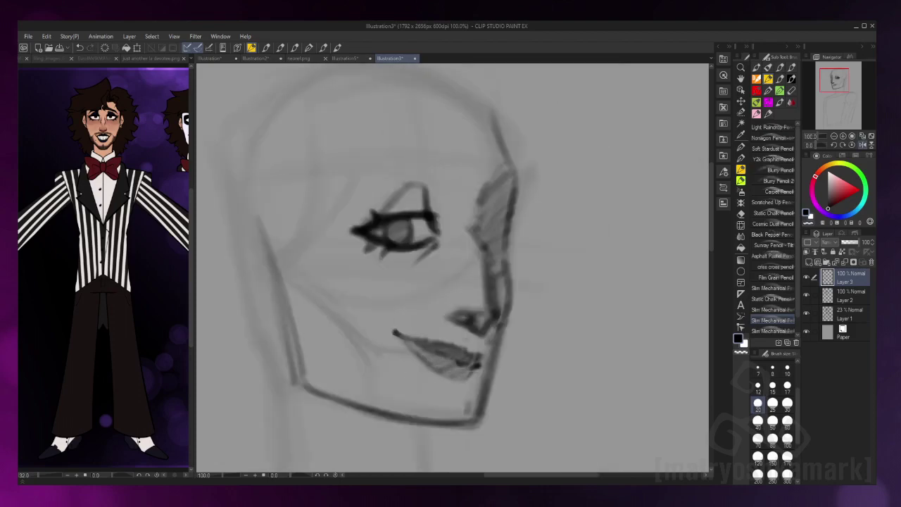
Draw a thin moustache above the lips and hatch a short beard along the chin and jaw
left_click_drag(465, 335, 385, 321)
key("h")
mouse_move(473, 391)
left_mouse_down()
mouse_move(459, 417)
mouse_move(391, 416)
left_mouse_up()
key("h")
left_click_drag(398, 395, 336, 413)
left_click_drag(366, 345, 310, 387)
left_click_drag(325, 325, 288, 377)
left_click_drag(294, 306, 283, 331)
Merge the mouth and beard layer down into Layer 2
key("h")
key("ctrl+minus")
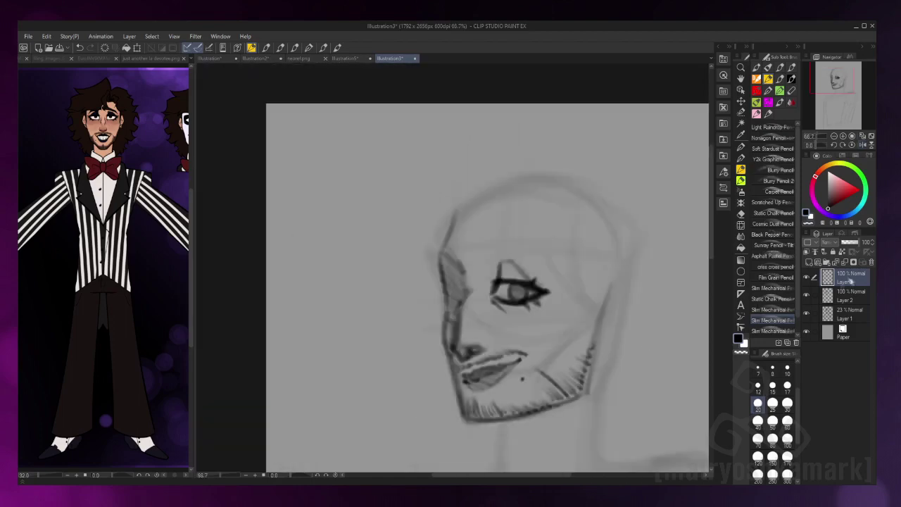
key("ctrl+e")
Erase the angular eyelid crease and redraw a lower, shaded lid close above the eye
key("e")
key("p")
key("h")
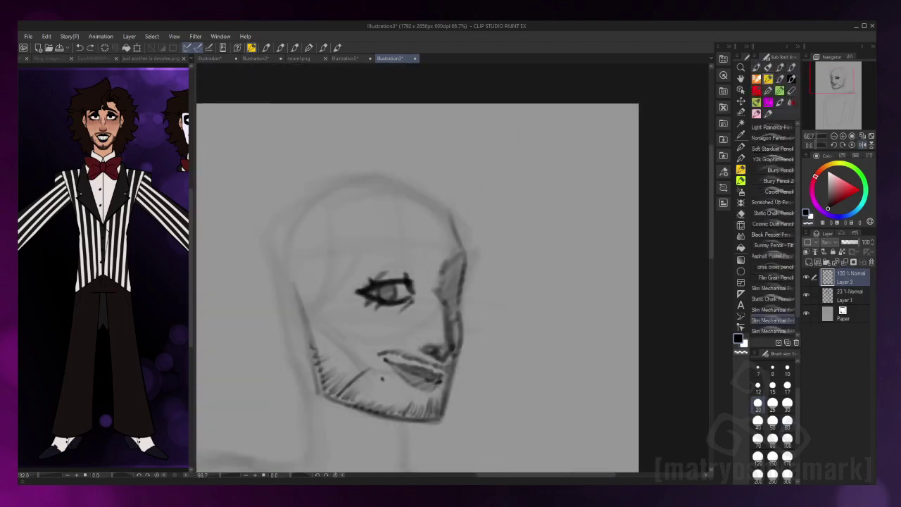
key("e")
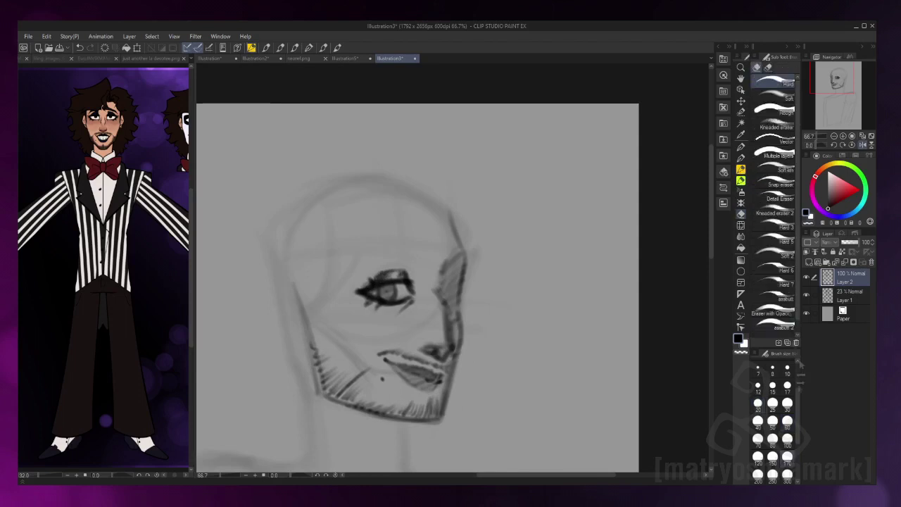
Draw and shade a thick, angled eyebrow above the near eye
key("p")
mouse_move(366, 267)
left_mouse_down()
mouse_move(426, 238)
mouse_move(431, 248)
left_mouse_up()
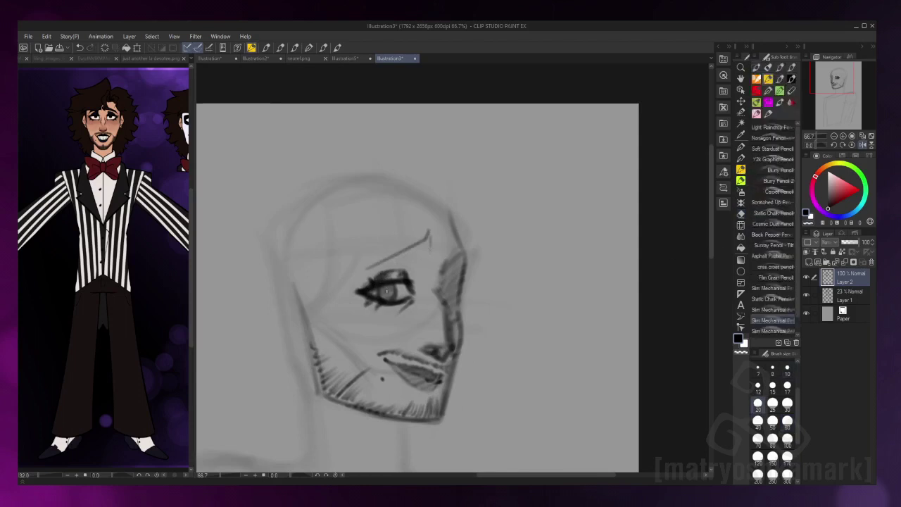
left_click_drag(359, 271, 431, 236)
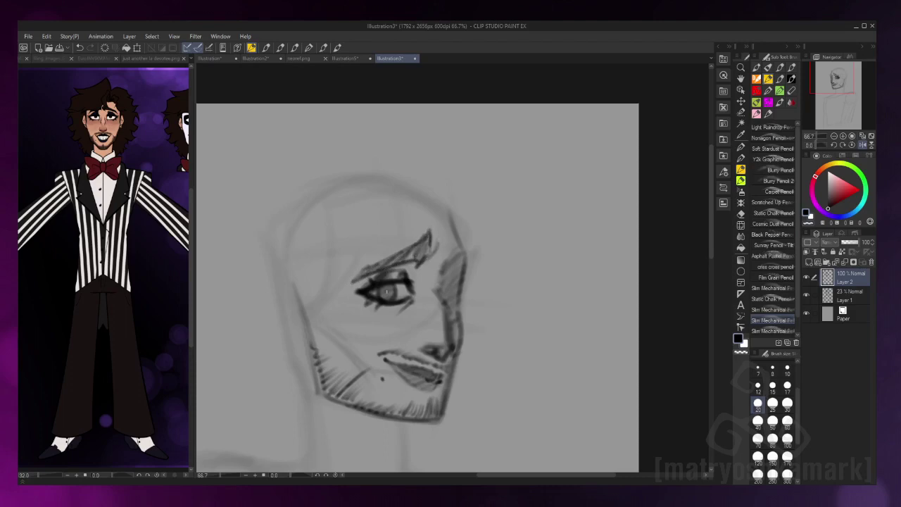
Darken the nose bridge and nostril, and draw the far eyebrow and forehead edge
left_click_drag(446, 303, 454, 346)
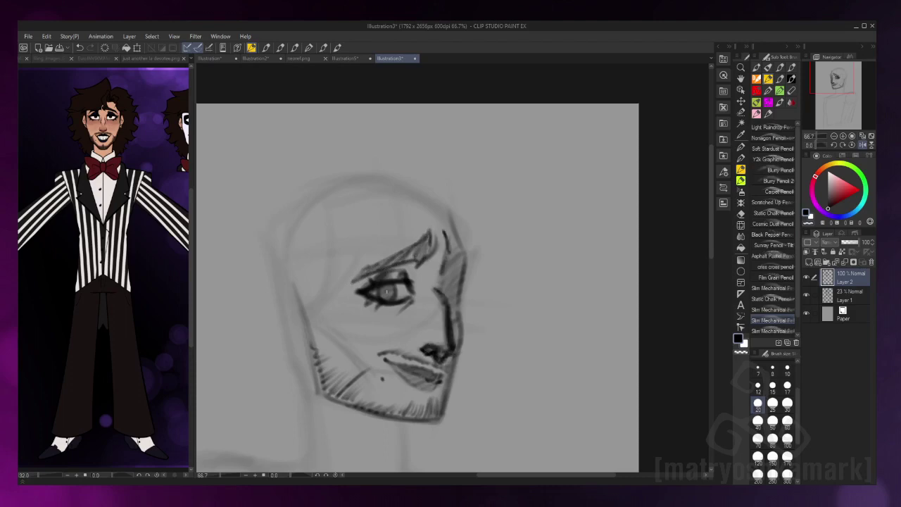
left_click_drag(452, 239, 440, 280)
key("h")
left_click_drag(454, 214, 440, 265)
left_click_drag(449, 232, 443, 317)
key("h")
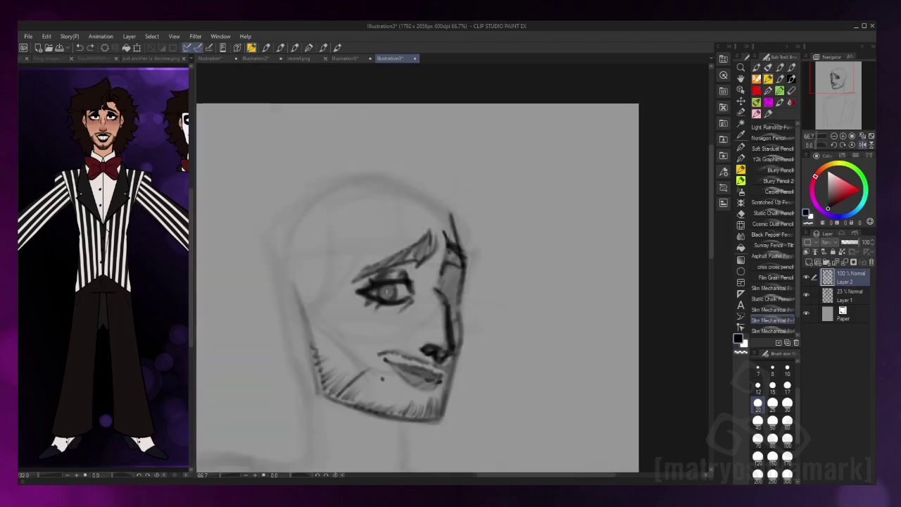
Strengthen the outline of the far cheek, chin and jaw with darker lines
left_click_drag(462, 269, 443, 407)
left_click_drag(453, 367, 440, 410)
key("h")
left_click_drag(604, 310, 563, 401)
key("h")
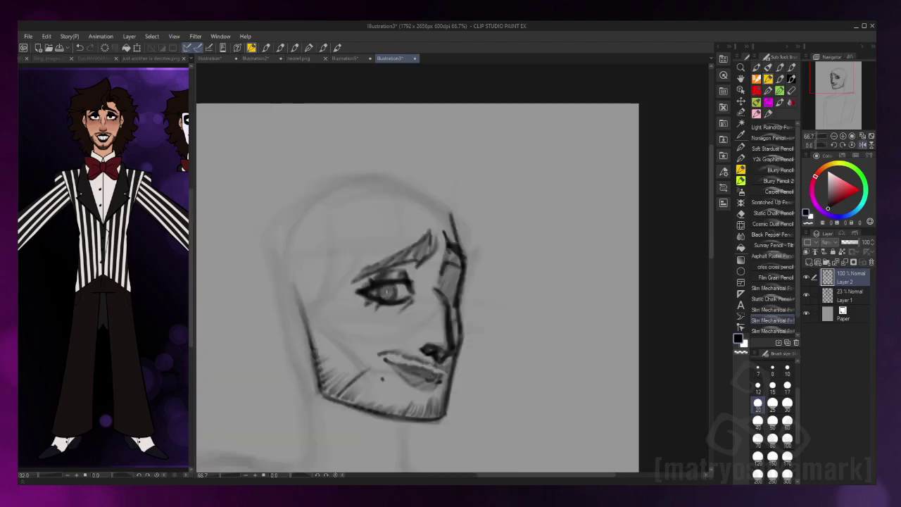
Shade the iris and the area beneath the near eye, and darken the far eye socket
key("h")
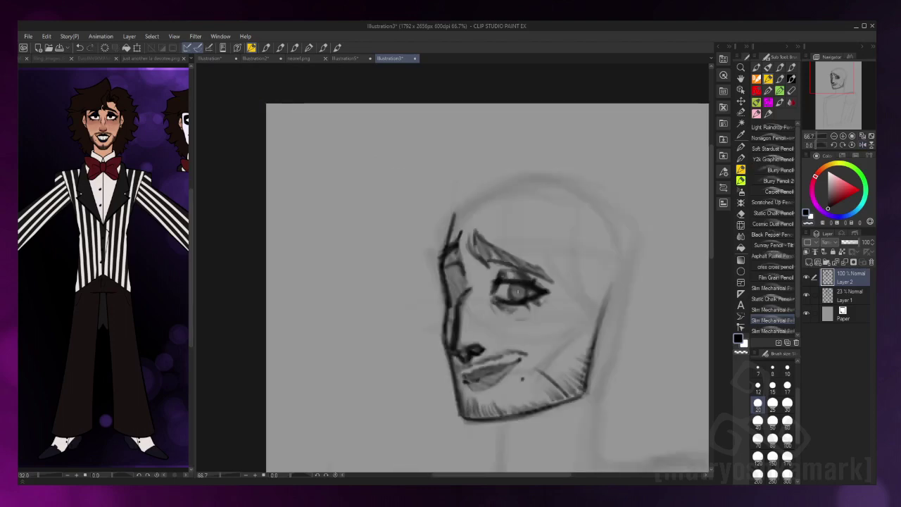
left_click_drag(521, 307, 507, 317)
left_click_drag(549, 294, 536, 311)
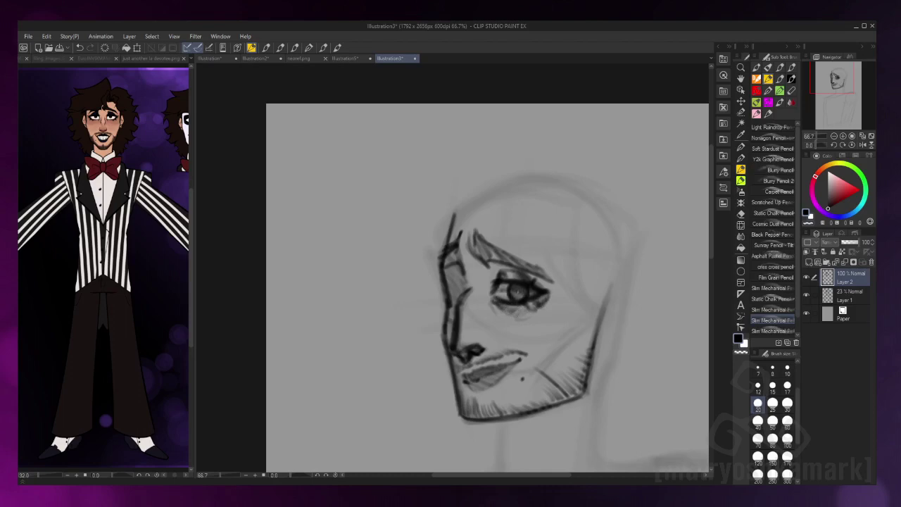
key("h")
mouse_move(456, 260)
left_mouse_down()
mouse_move(444, 285)
mouse_move(451, 341)
left_mouse_up()
Sketch a light hairline across the forehead and down the temple with a size 30 brush
key("]")
left_click_drag(386, 219, 442, 218)
left_click_drag(340, 227, 322, 311)
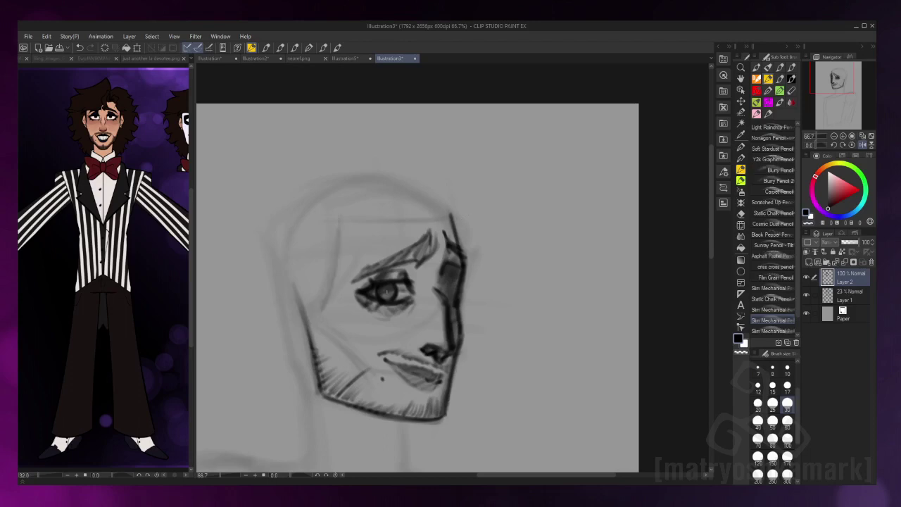
key("h")
key("ctrl+z")
left_click_drag(614, 285, 597, 348)
key("ctrl+z")
left_click_drag(620, 321, 593, 366)
key("ctrl+z")
Redraw the squared hairline and temple line with a size 25 brush, and outline the ear behind the jaw
key("[")
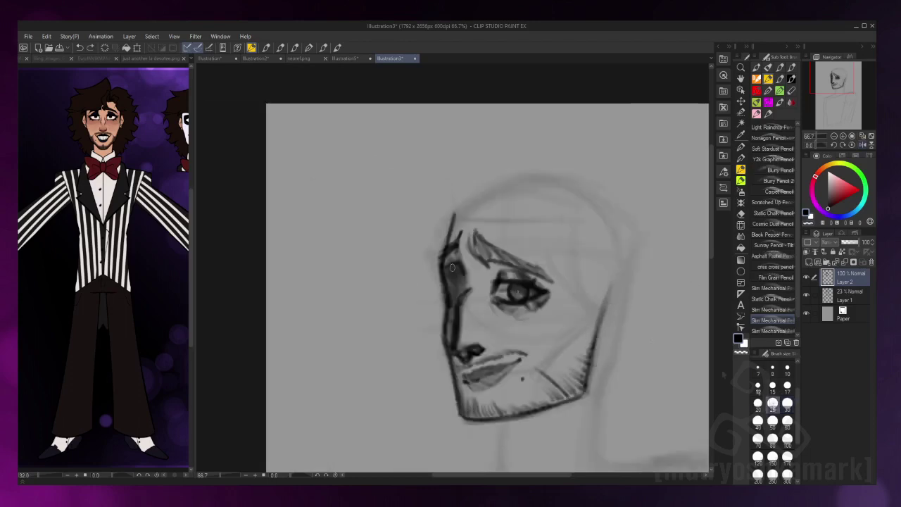
left_click_drag(579, 236, 595, 339)
left_click_drag(576, 220, 581, 275)
left_click_drag(462, 222, 579, 220)
left_click_drag(556, 232, 570, 215)
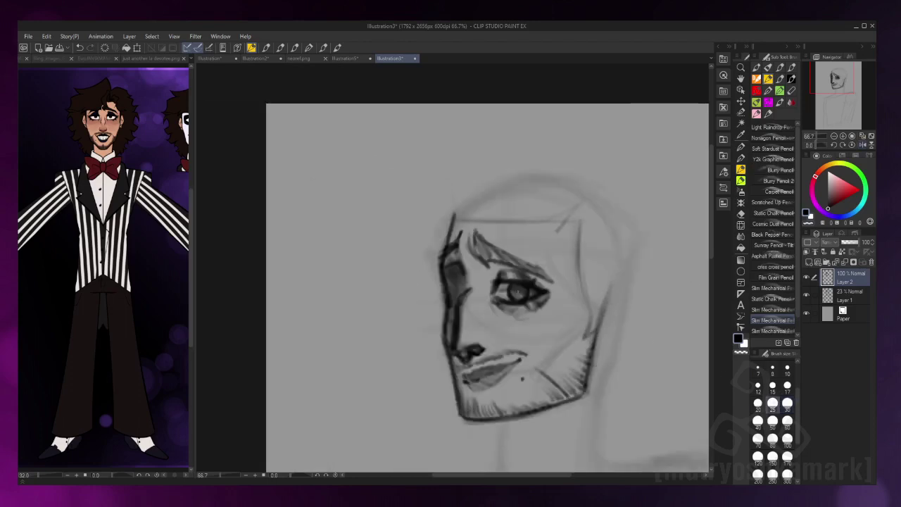
left_click_drag(609, 290, 591, 359)
Draw the front and back of the neck and the shoulder lines over the rough sketch
left_click_drag(493, 316, 369, 171)
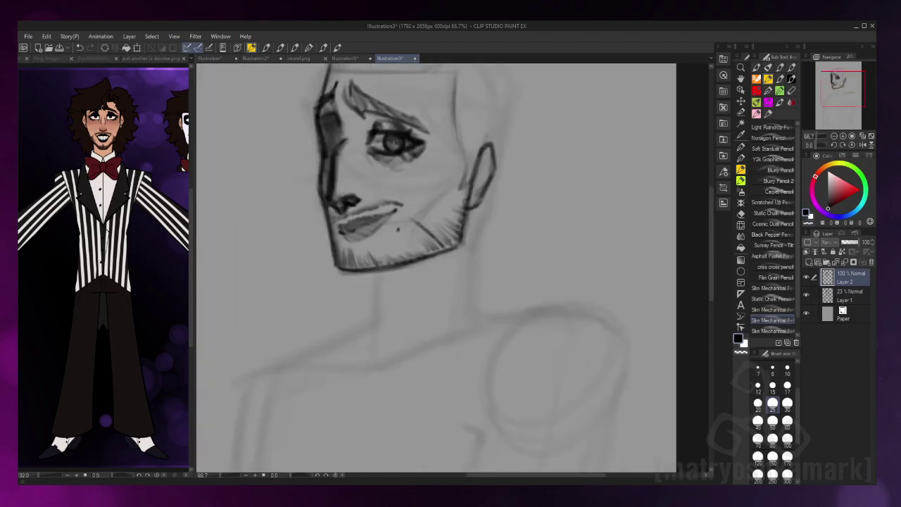
left_click_drag(484, 206, 463, 310)
left_click_drag(378, 273, 371, 336)
mouse_move(477, 298)
left_mouse_down()
mouse_move(460, 317)
mouse_move(611, 327)
left_mouse_up()
key("ctrl+z")
left_click_drag(423, 247, 556, 291)
mouse_move(406, 305)
left_mouse_down()
mouse_move(298, 321)
mouse_move(277, 397)
left_mouse_up()
Outline the near upper arm, the armpit line and the lower edge of the torso
key("ctrl+minus")
key("ctrl+minus")
left_click_drag(518, 302, 518, 237)
left_click_drag(422, 284, 416, 376)
left_click_drag(542, 306, 535, 384)
left_click_drag(434, 405, 600, 384)
key("ctrl+z")
left_click_drag(518, 281, 386, 281)
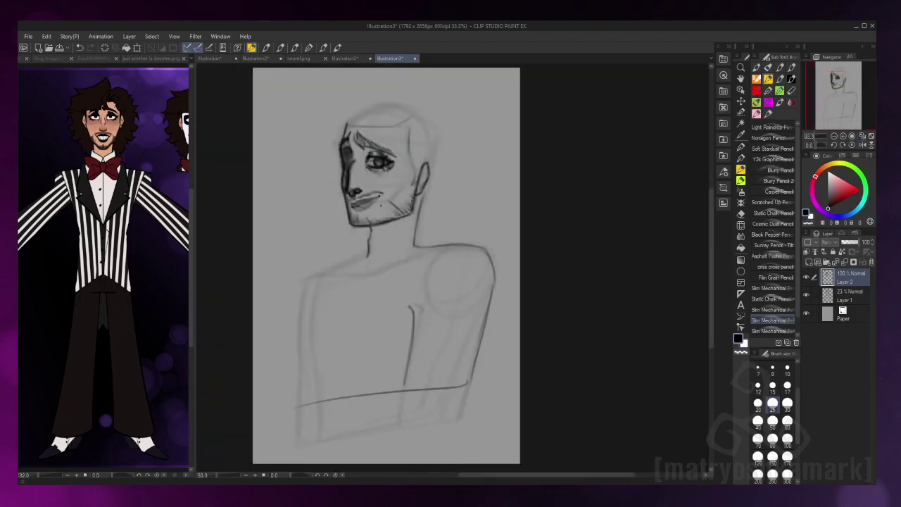
Draw the inner and outer lines of the far arm and join them to the torso's lower edge
left_click_drag(338, 266, 299, 355)
key("ctrl+z")
left_click_drag(318, 278, 305, 378)
mouse_move(309, 279)
left_mouse_down()
mouse_move(303, 408)
mouse_move(490, 381)
left_mouse_up()
left_click_drag(423, 281, 555, 281)
left_click(806, 277)
left_click(807, 277)
Push the far brow and cheek contour slightly outward on Layer 2 with Liquify
left_click(740, 226)
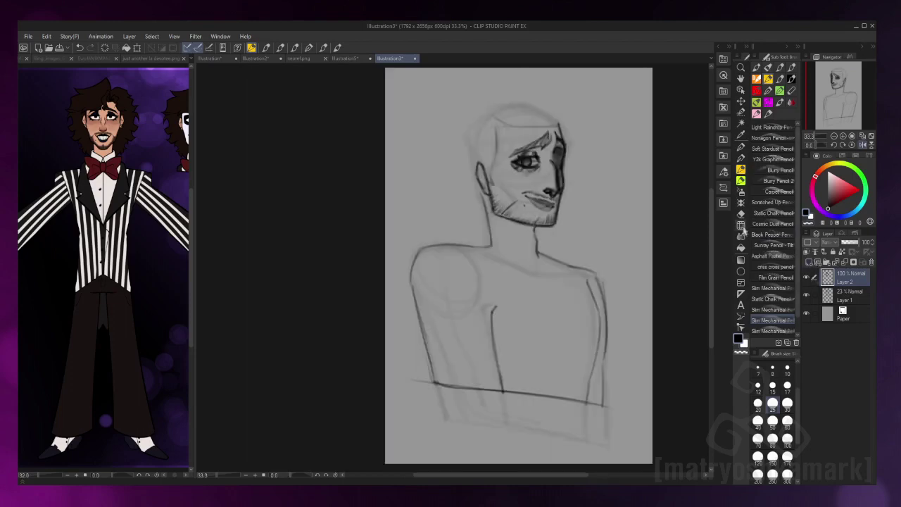
mouse_move(560, 140)
left_mouse_down()
mouse_move(556, 211)
mouse_move(561, 148)
mouse_move(571, 150)
left_mouse_up()
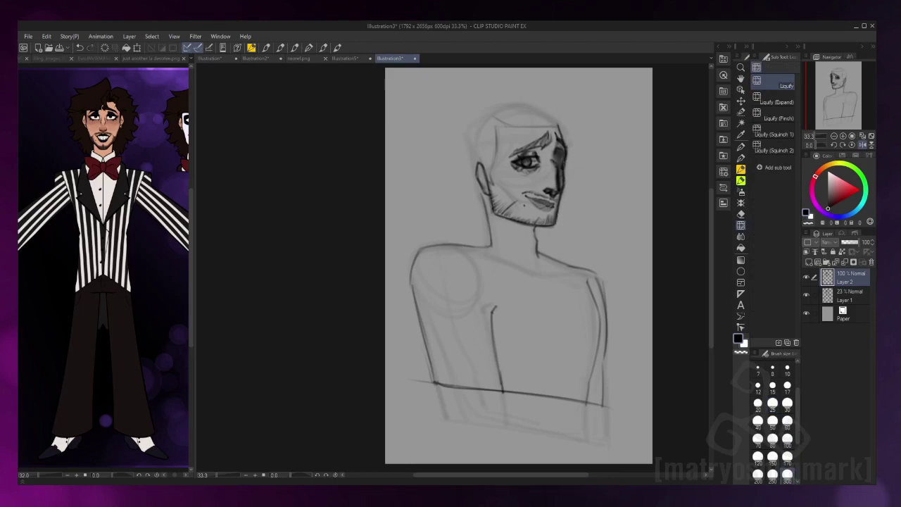
scroll(772, 422, "down", 3)
left_click(757, 466)
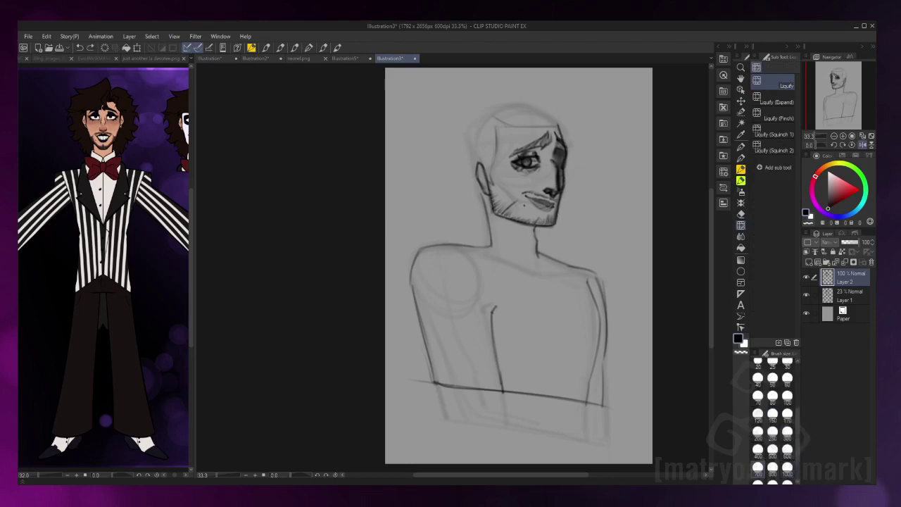
Fade Layer 2 to 44% opacity and sketch the front locks over the forehead on a new layer
key("p")
key("h")
key("ctrl+plus")
key("ctrl+plus")
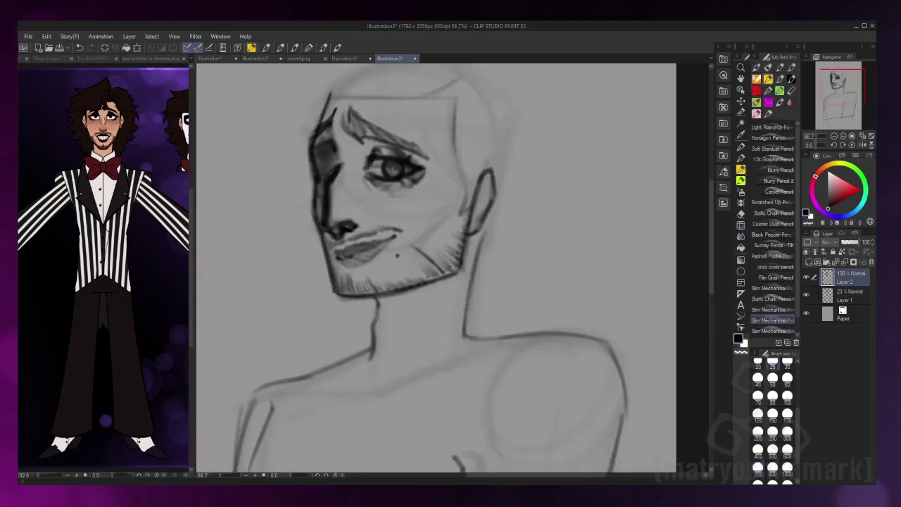
key("h")
key("ctrl+minus")
scroll(772, 422, "up", 2)
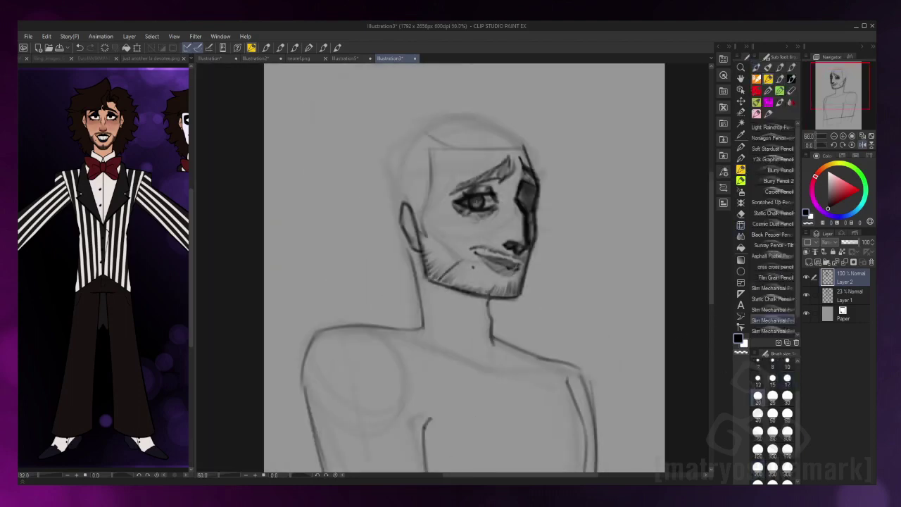
key("ctrl+shift+n")
key("h")
left_click_drag(437, 201, 452, 190)
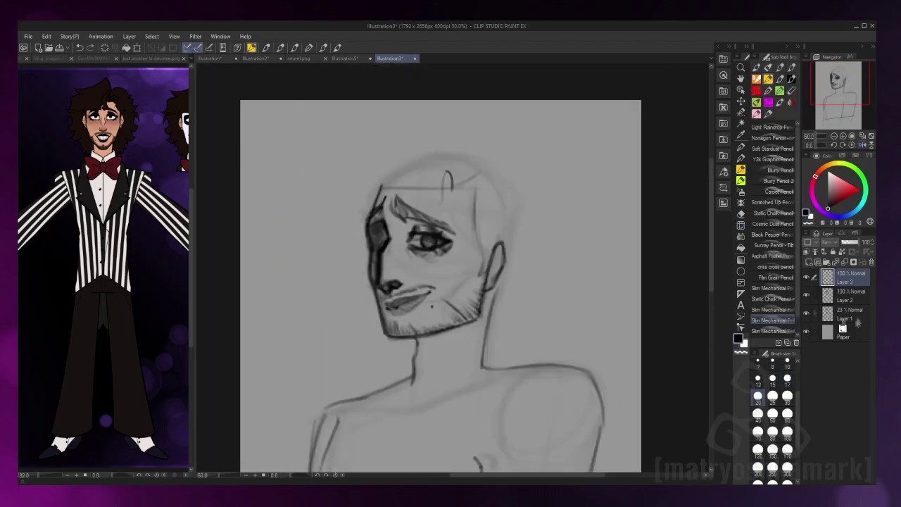
left_click_drag(406, 223, 436, 208)
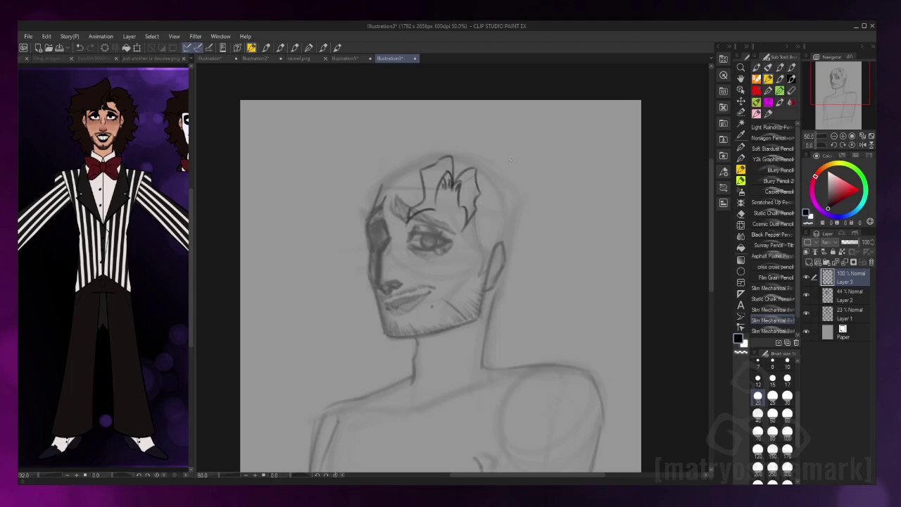
Draw the top outline of the hair and the curly edge down the far side of the face
key("h")
key("ctrl+z")
left_click_drag(425, 168, 500, 139)
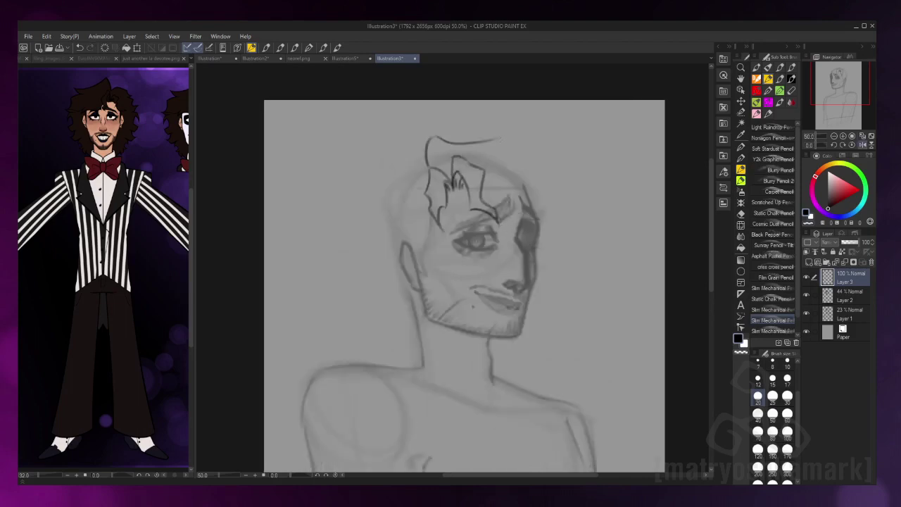
left_click_drag(562, 190, 579, 186)
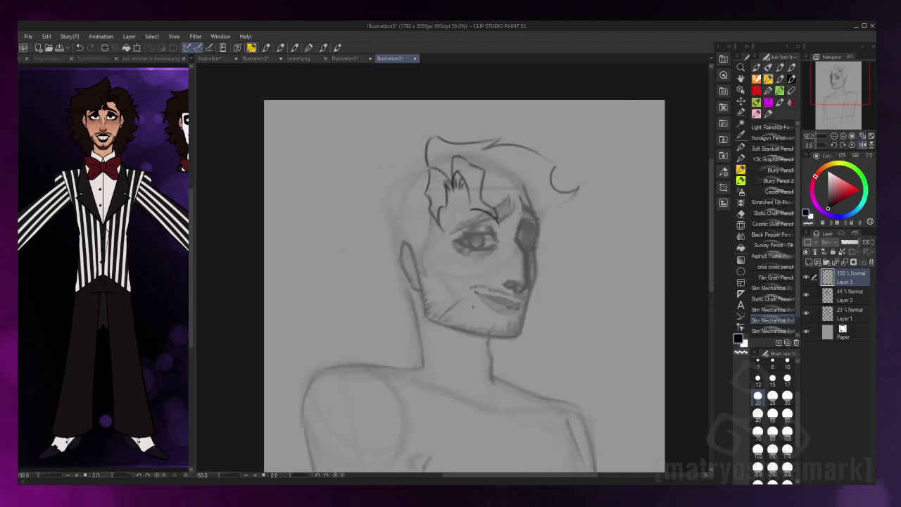
key("h")
left_click_drag(338, 210, 357, 324)
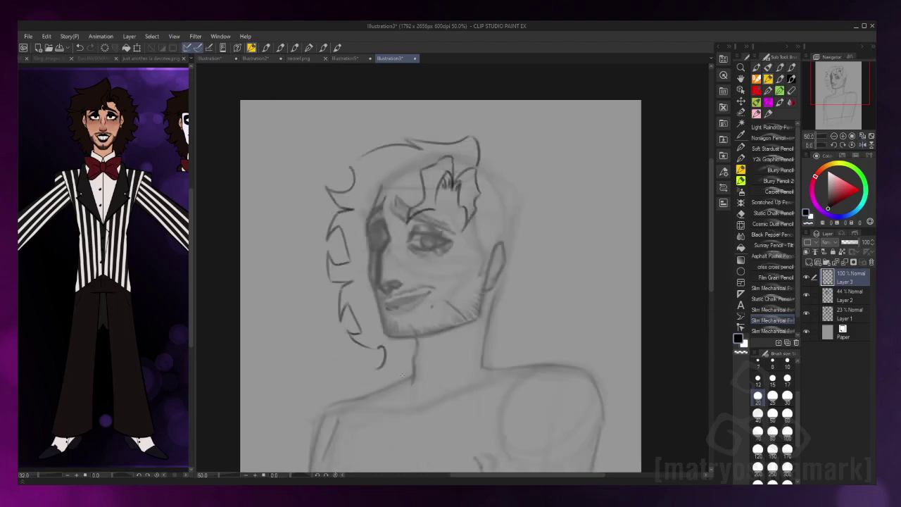
Draw the curly outline of the hair on the near side, from the crown down behind the ear
key("h")
left_click_drag(377, 189, 430, 168)
key("ctrl+z")
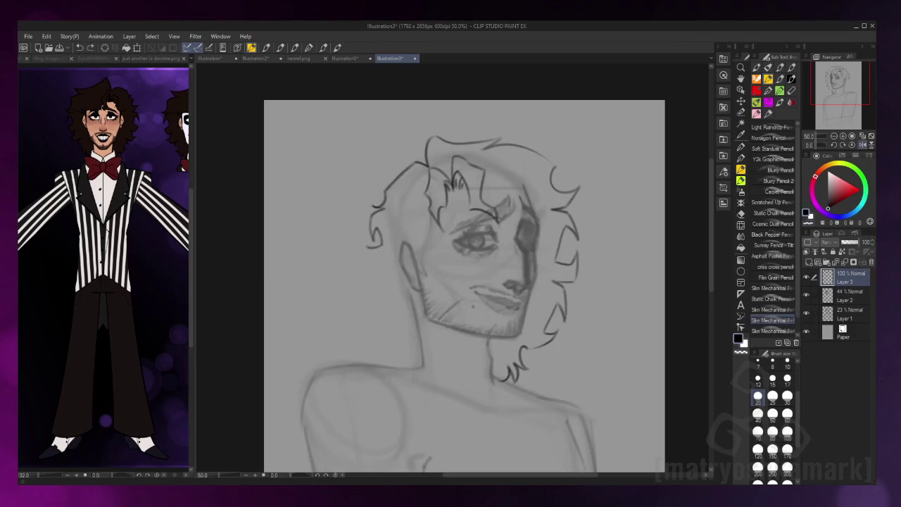
key("h")
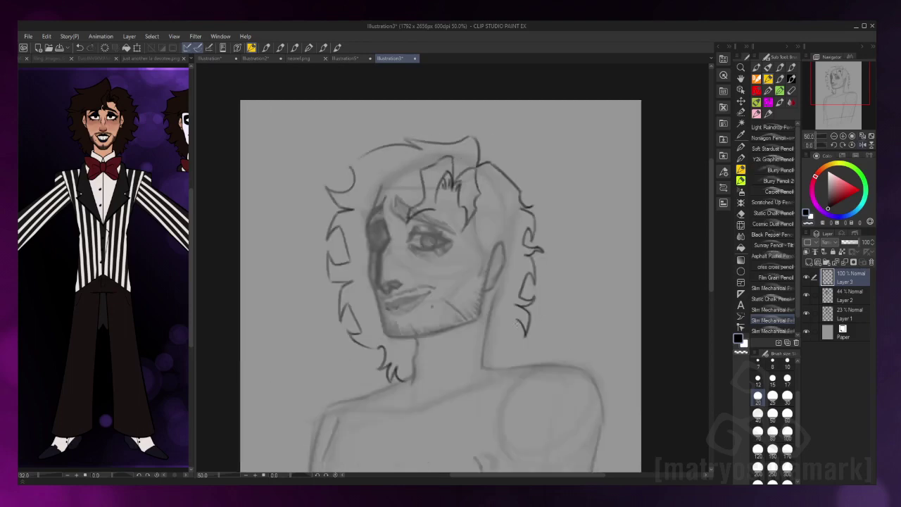
Transform the hair sketch to make it slightly wider and shorter around the head
key("ctrl+t")
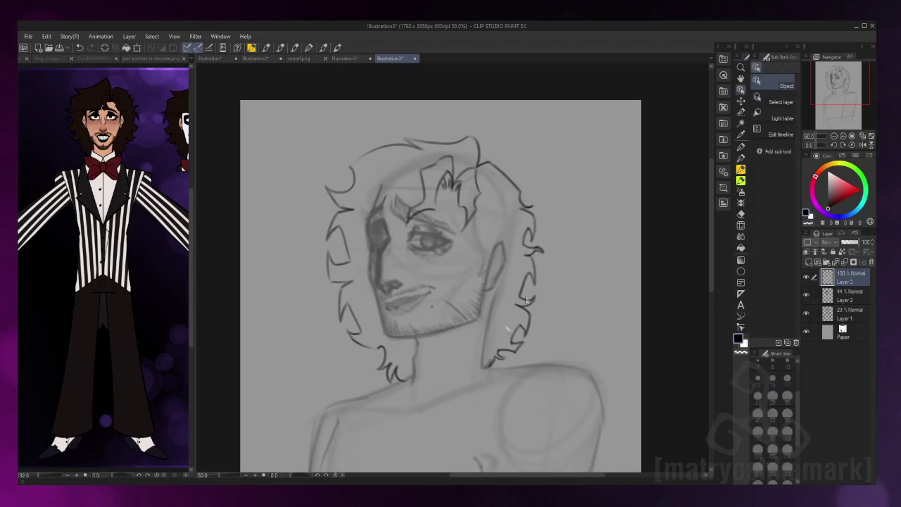
left_click_drag(489, 364, 488, 311)
left_click_drag(563, 356, 554, 374)
key("Return")
key("h")
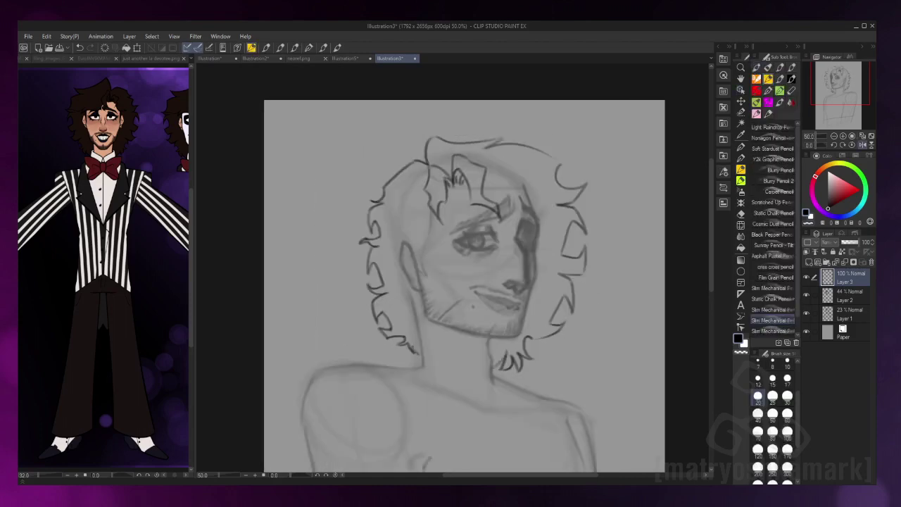
Pull the near-side curls outward with Liquify to give the hair more volume
key("h")
key("j")
left_click_drag(524, 232, 554, 229)
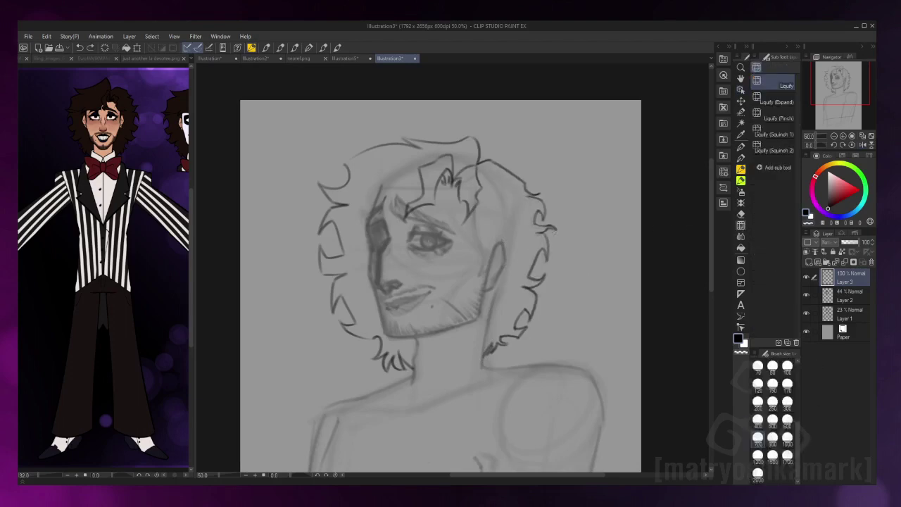
Draw a hair lock over the top of the ear and a fringe edge across the far brow
key("p")
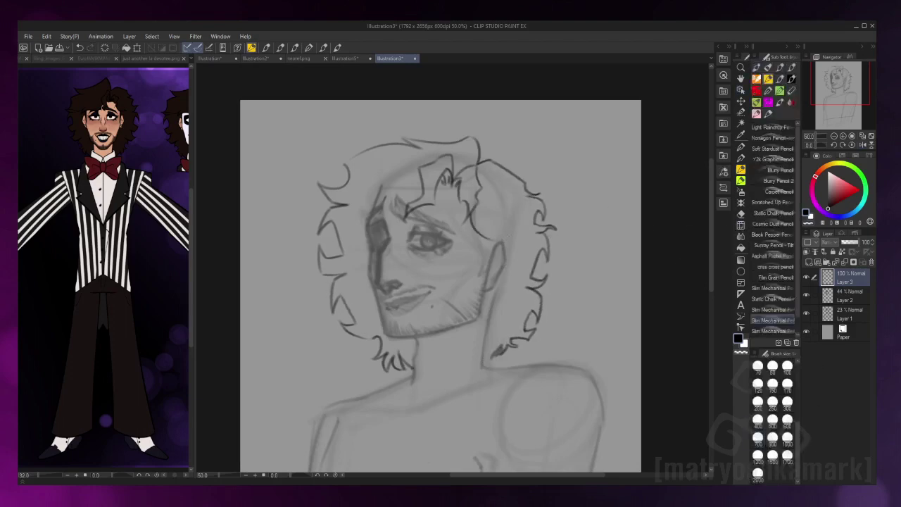
key("h")
key("h")
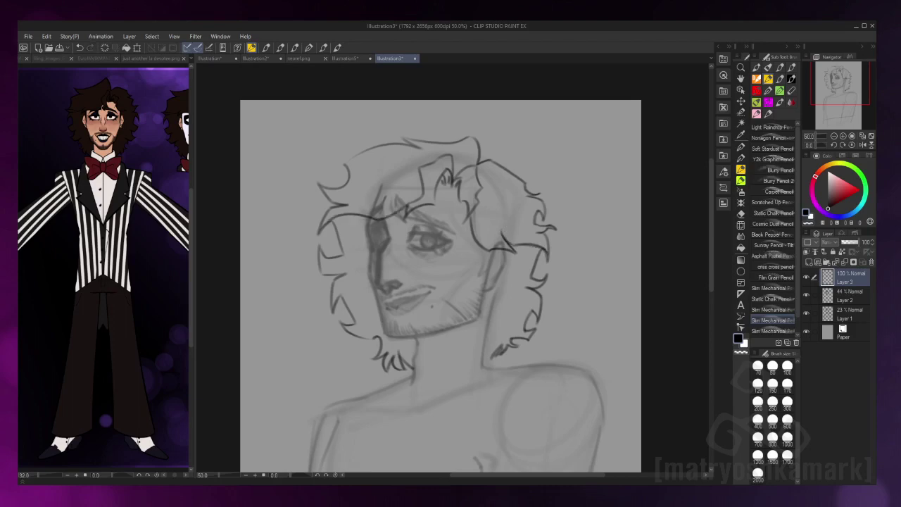
key("j")
Erase the forehead, hairline and ear lines covered by the hair on Layer 2
key("e")
key("alt+bracketleft")
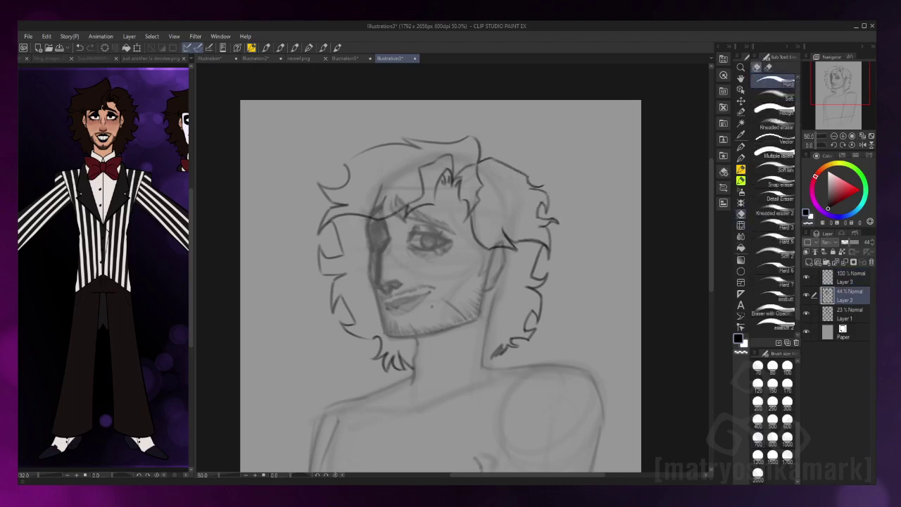
left_click_drag(373, 207, 400, 197)
key("h")
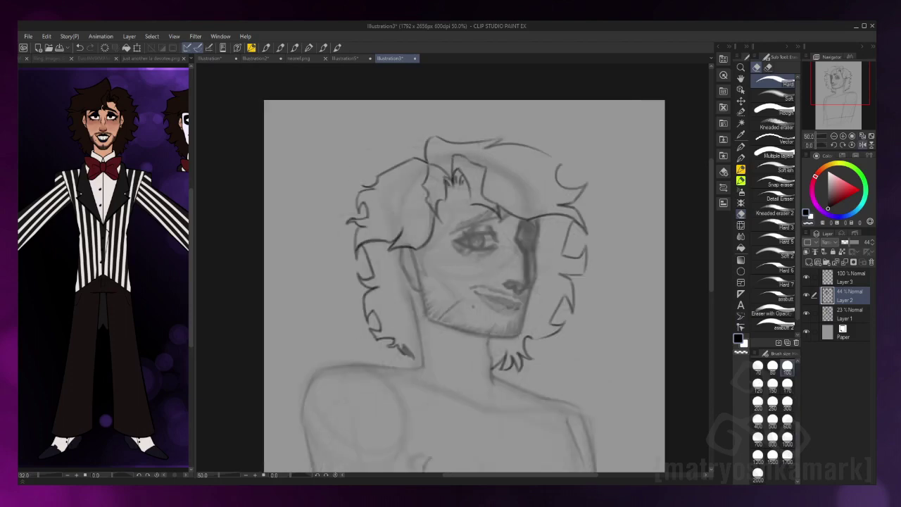
Hatch a sideburn in front of the ear on Layer 2 and restore that layer to 100% opacity
key("p")
key("h")
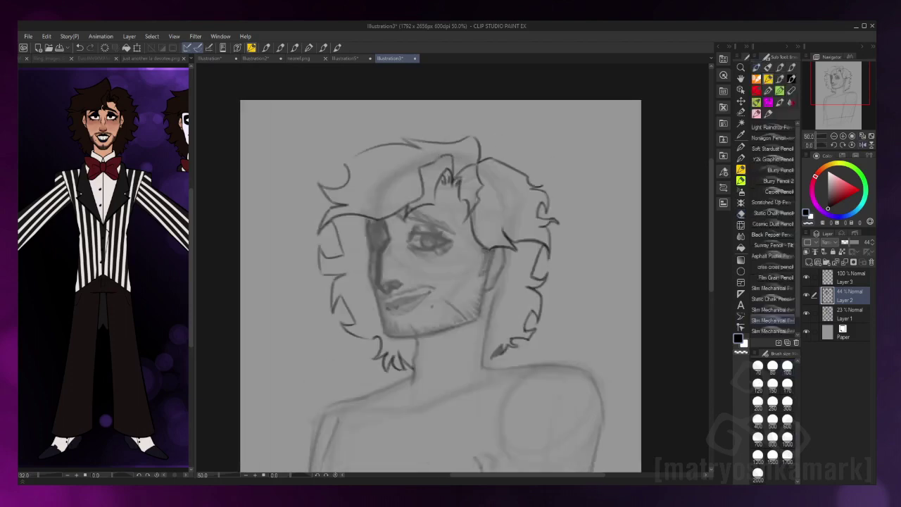
key("e")
left_click(848, 276)
key("p")
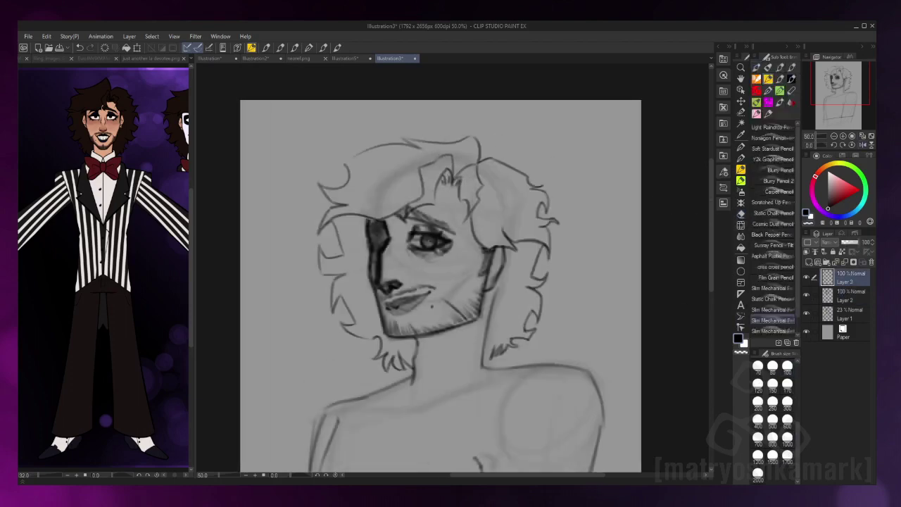
Add hair strands below the ear on a new layer, erase the overlapped lines, and combine everything into Layer 2
key("ctrl+shift+n")
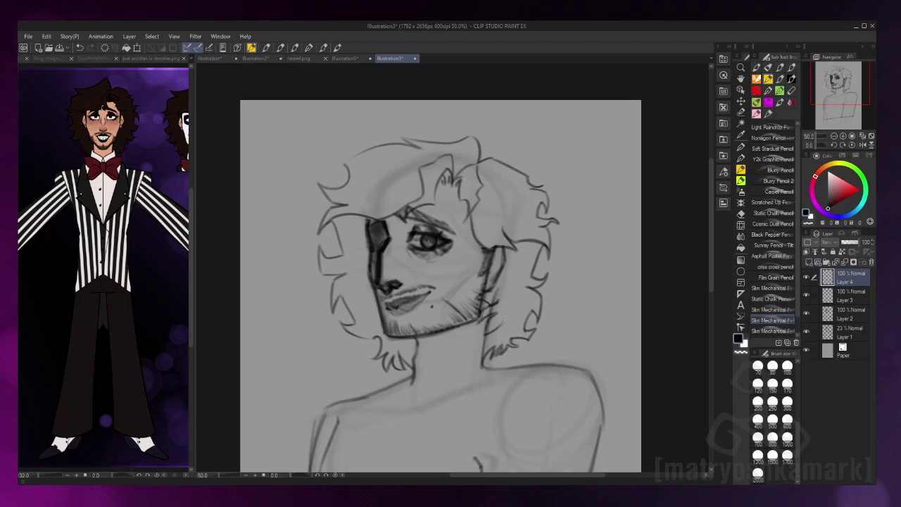
key("e")
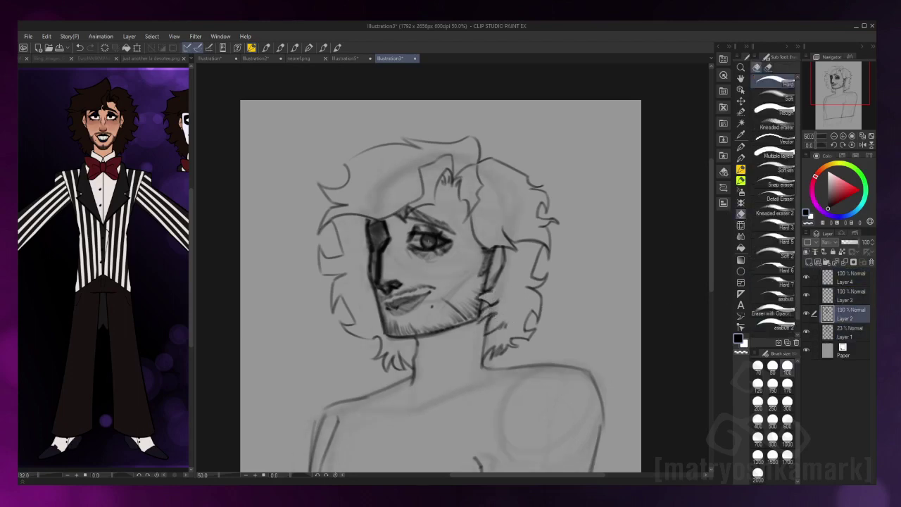
key("ctrl+z")
key("ctrl+z")
Crop the canvas closely around the bust and move Layers 1 and 2 slightly upward within it
key("ctrl+minus")
key("m")
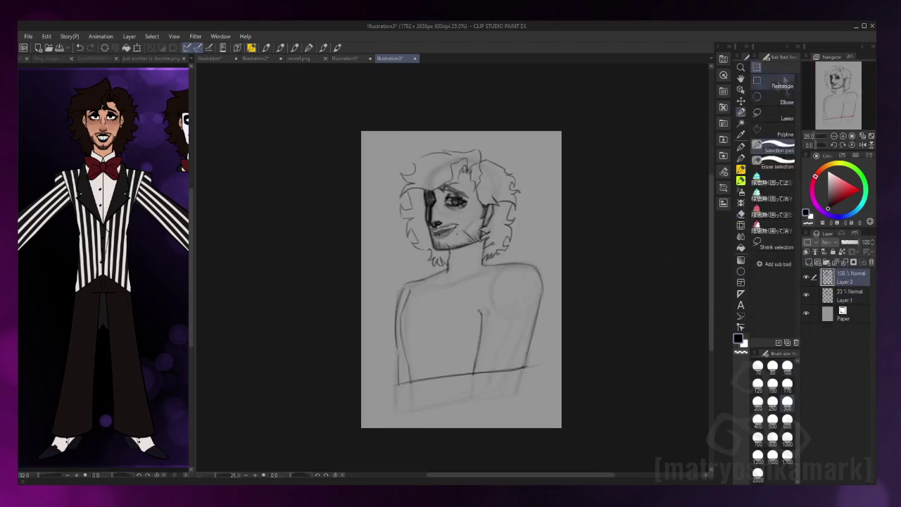
left_click_drag(391, 139, 548, 398)
left_click(413, 408)
key("k")
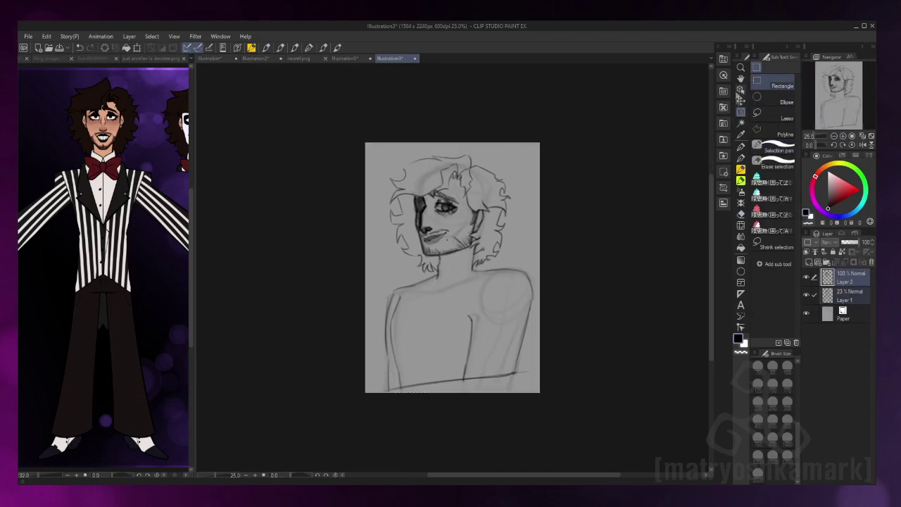
Create a new layer above the sketch and reduce Layer 2 to 51% opacity
key("ctrl+shift+n")
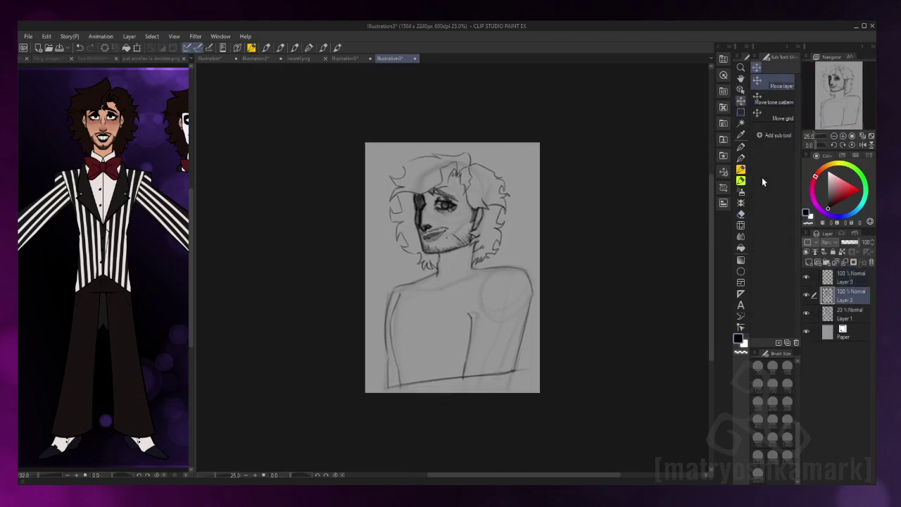
left_click_drag(853, 241, 844, 242)
left_click(850, 276)
scroll(464, 267, "up", 4)
scroll(465, 267, "down", 3)
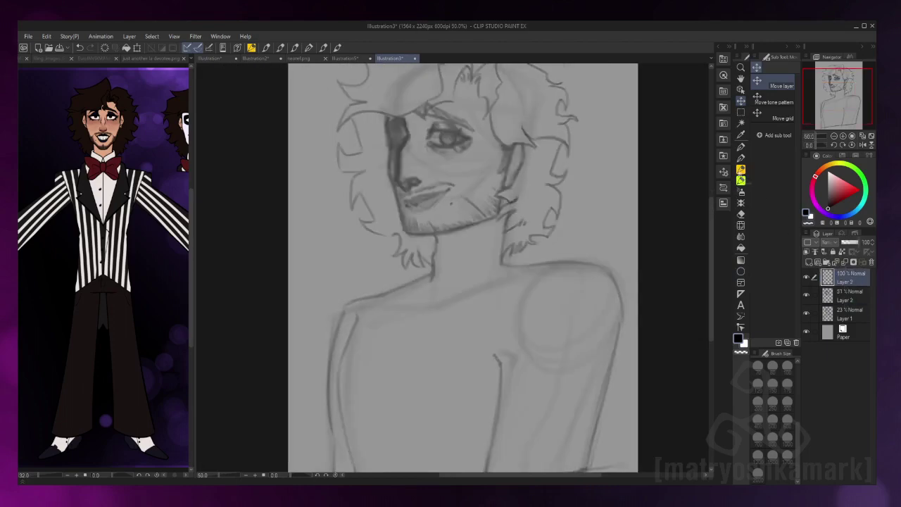
Hide Layer 1 and sketch both sides of the folded shirt collar around the neck on Layer 3
key("p")
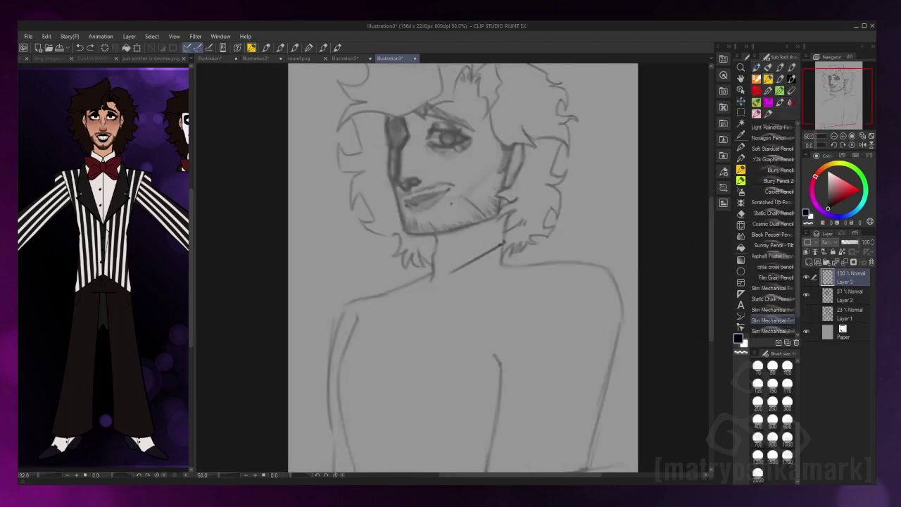
key("ctrl+z")
left_click_drag(442, 278, 451, 303)
key("h")
left_click_drag(426, 248, 416, 285)
key("h")
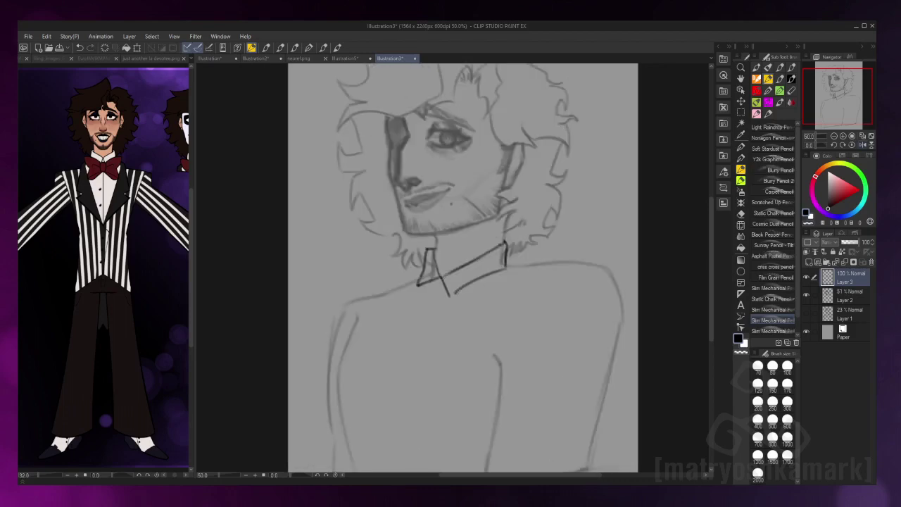
Transform the collar sketch to fit the neck and close its near-side point
key("o")
mouse_move(470, 299)
left_mouse_down()
mouse_move(470, 312)
mouse_move(470, 303)
left_mouse_up()
key("Return")
Fade Layer 3 to 62% opacity and sketch the bow tie's knot and near-side loop on a new layer
left_click(810, 261)
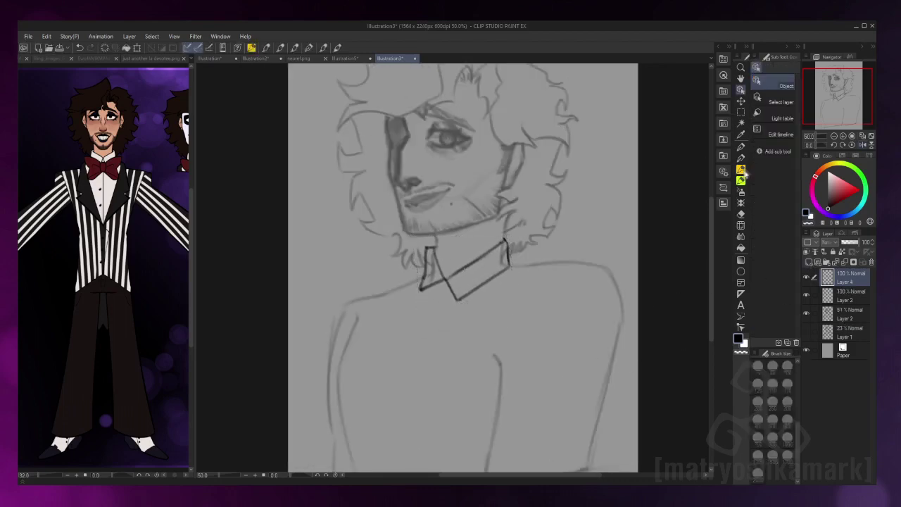
key("p")
mouse_move(427, 285)
left_mouse_down()
mouse_move(444, 305)
mouse_move(489, 259)
mouse_move(478, 313)
left_mouse_up()
key("h")
key("h")
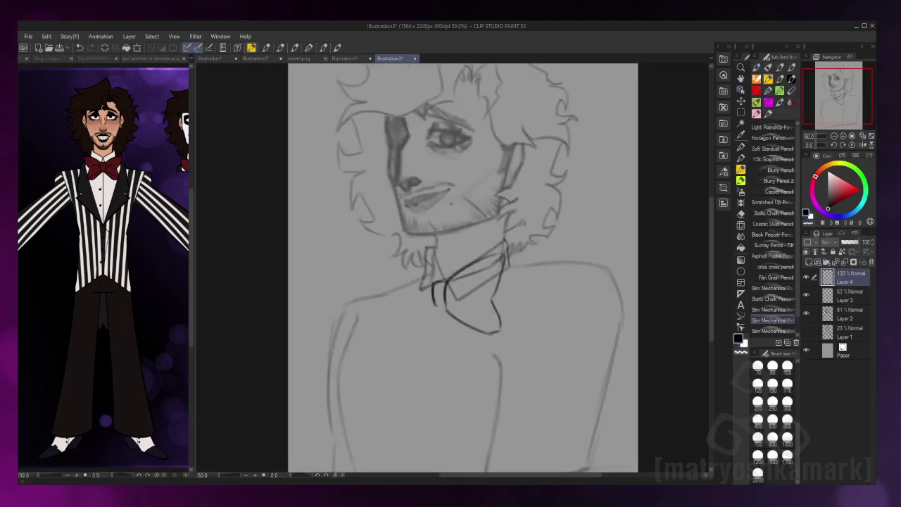
left_click_drag(501, 267, 493, 297)
Draw the bow tie's far-side loop with its inner fold, checking the shape in the mirrored view
key("h")
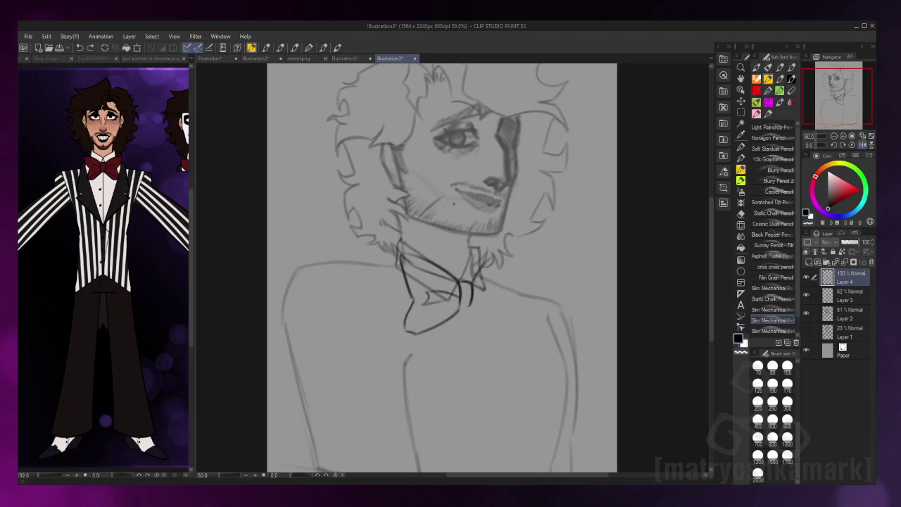
key("h")
left_click_drag(444, 307, 405, 328)
key("h")
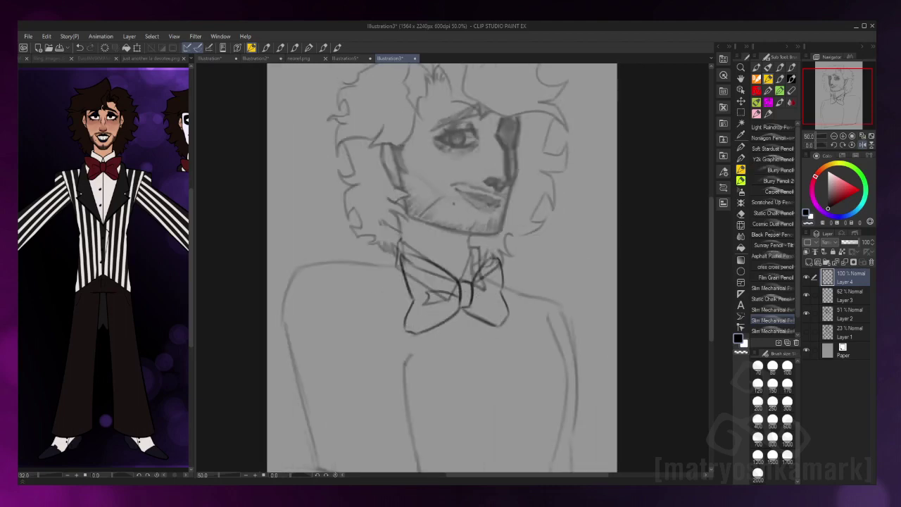
Erase the collar and shoulder lines behind the bow tie, restore Layer 3 to 100% opacity and merge the bow tie into it
key("e")
key("alt+bracketleft")
key("alt+bracketleft")
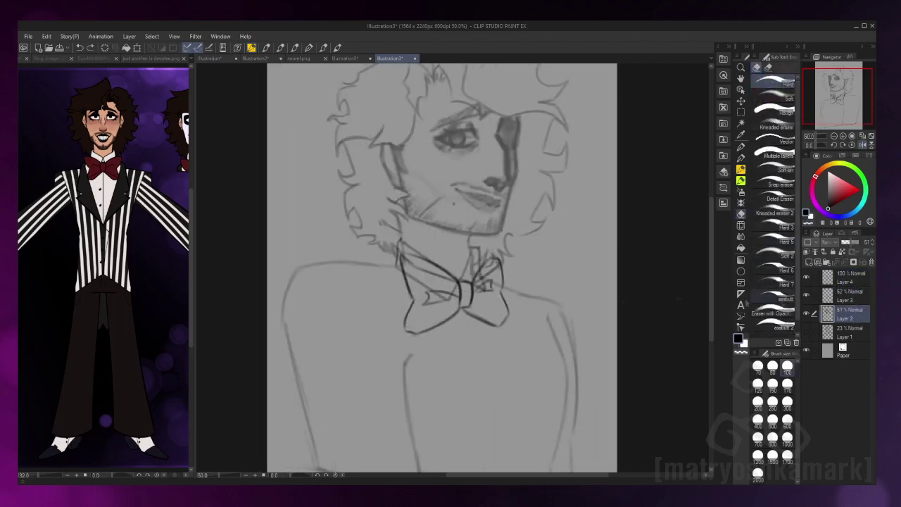
key("alt+bracketright")
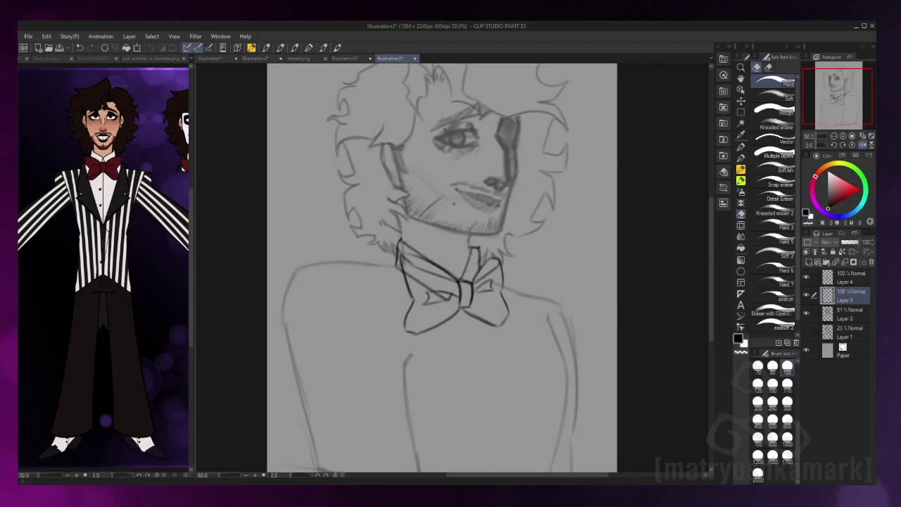
key("ctrl+e")
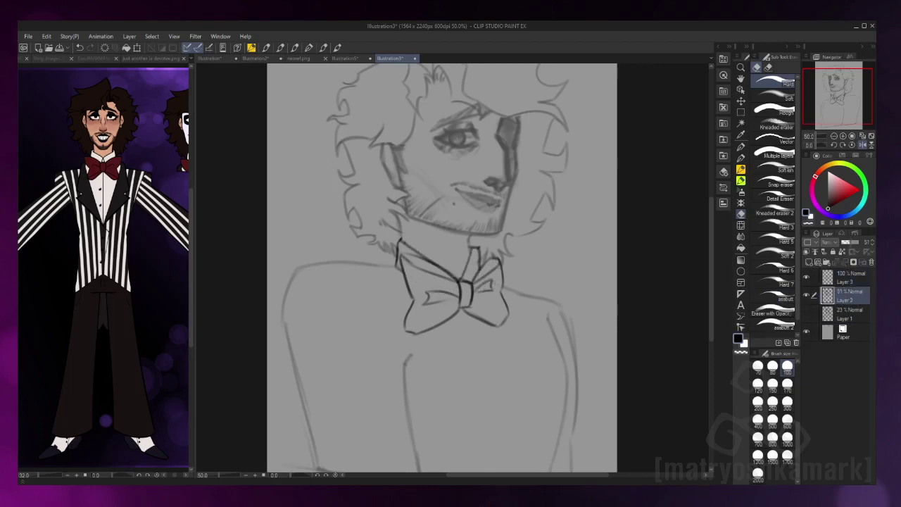
Draw the near-side notched jacket lapel on a new layer, from the collar down to the lower chest
key("h")
key("ctrl+shift+n")
key("p")
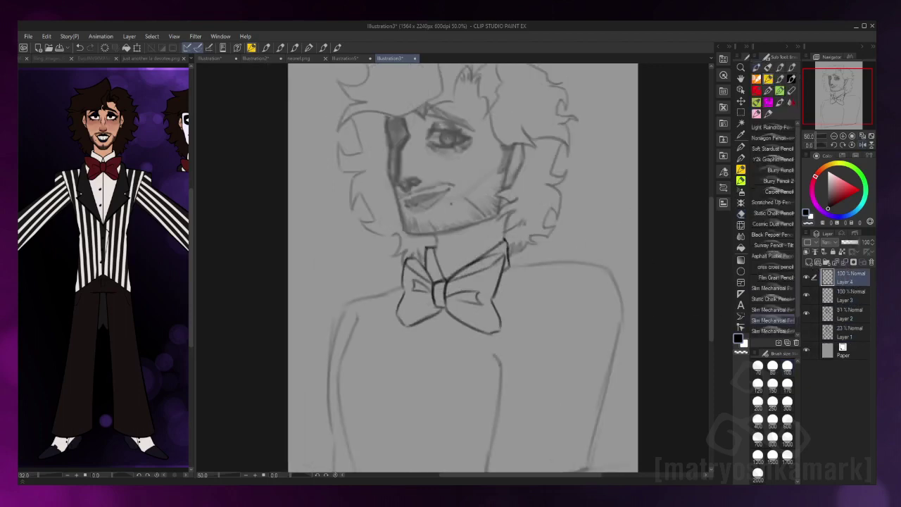
mouse_move(506, 242)
left_mouse_down()
mouse_move(525, 278)
mouse_move(413, 386)
left_mouse_up()
scroll(463, 267, "down", 3)
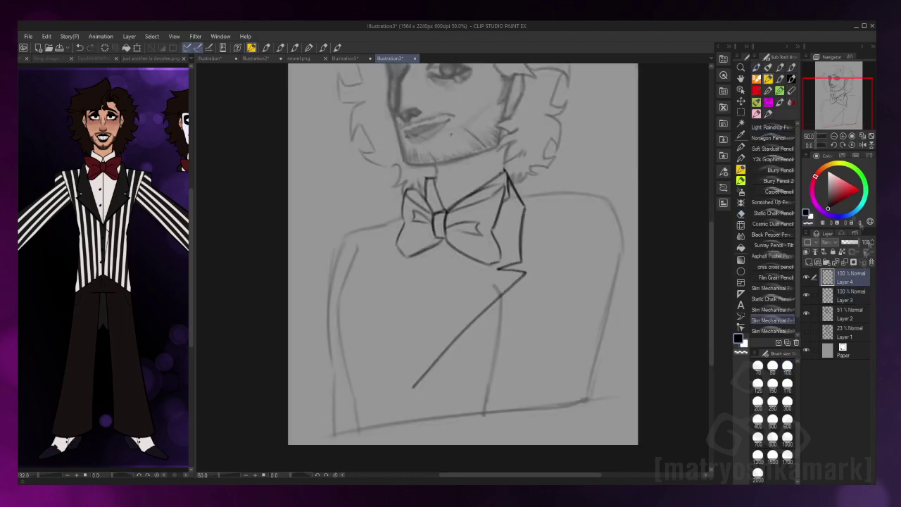
Duplicate the lapel and transform the mirrored copy into the far-side lapel
key("ctrl+c")
key("ctrl+v")
key("o")
key("ctrl+t")
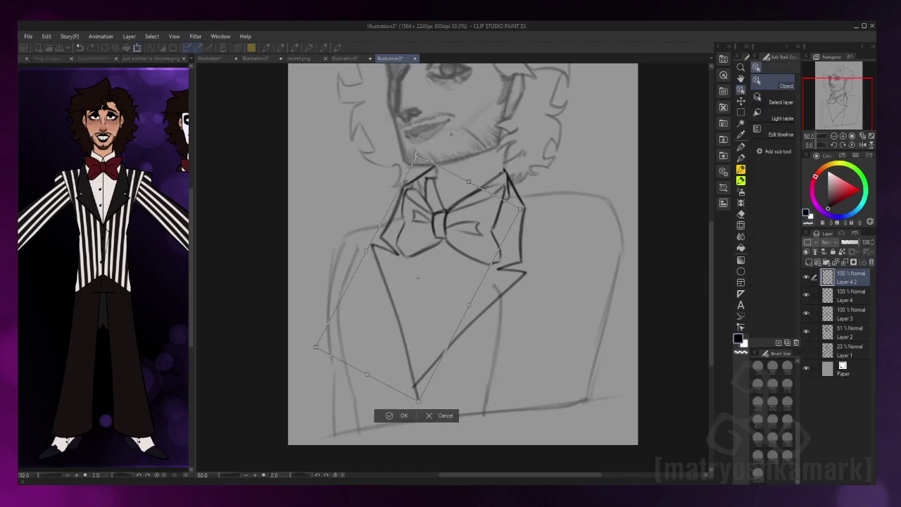
key("Return")
Skew the near-side lapel to match the far one, erase the overlapping lines and merge both lapels into Layer 4
left_click(497, 276)
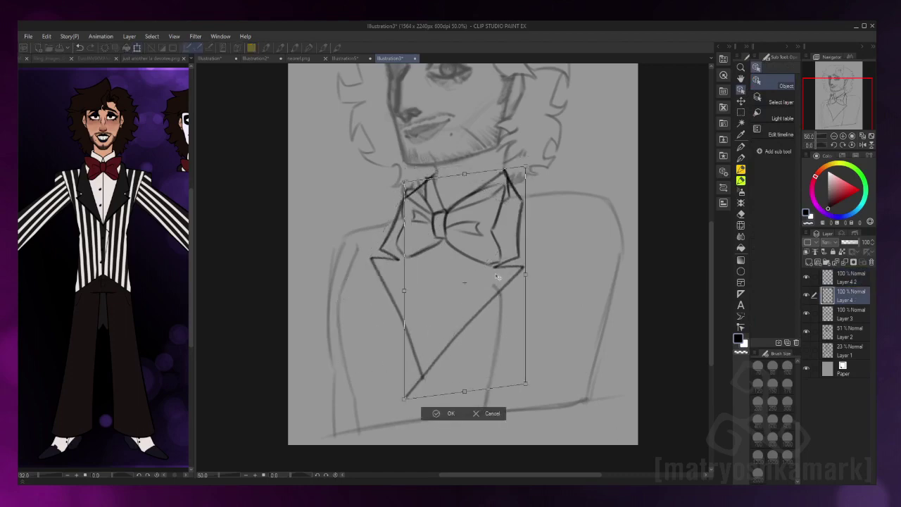
key("Return")
key("e")
key("ctrl+e")
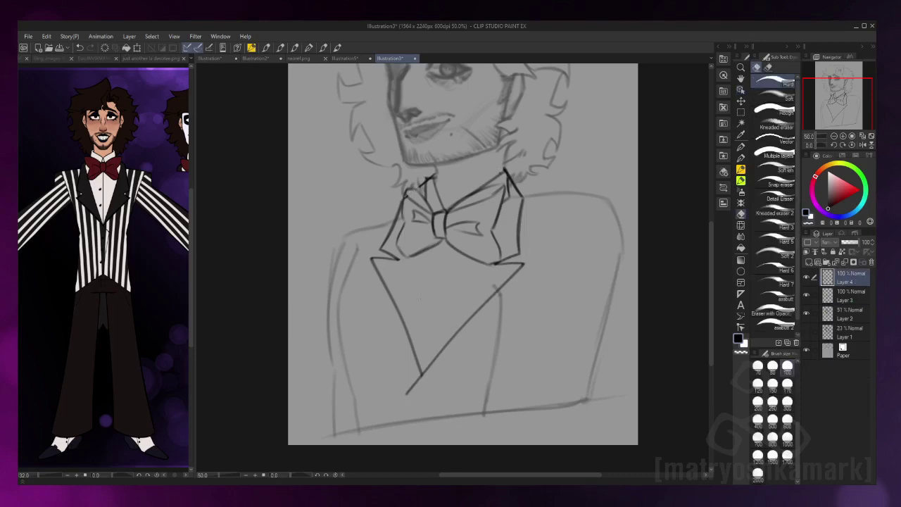
left_click(857, 294)
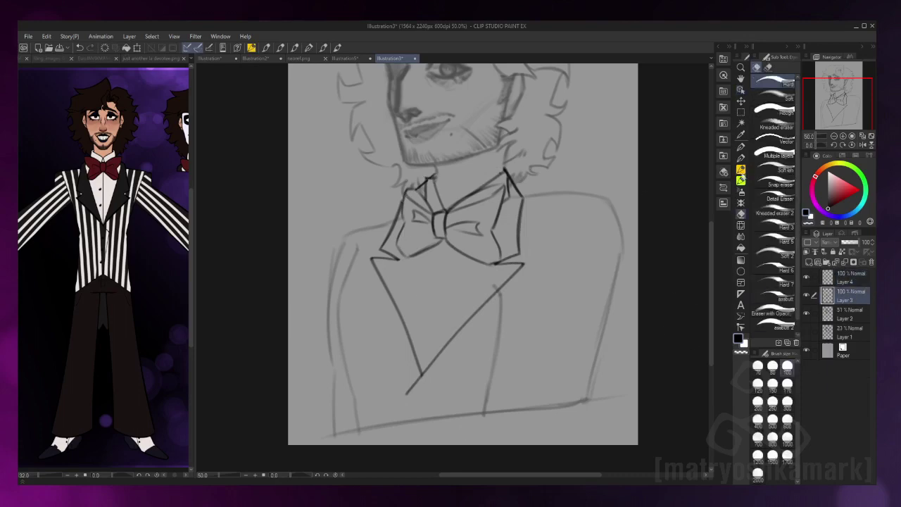
Draw the jacket's front edge below the lapels and two inner vest edges converging where the lapels meet
left_click(852, 277)
key("p")
left_click_drag(406, 392, 407, 424)
left_click_drag(474, 263, 422, 373)
left_click_drag(415, 257, 421, 375)
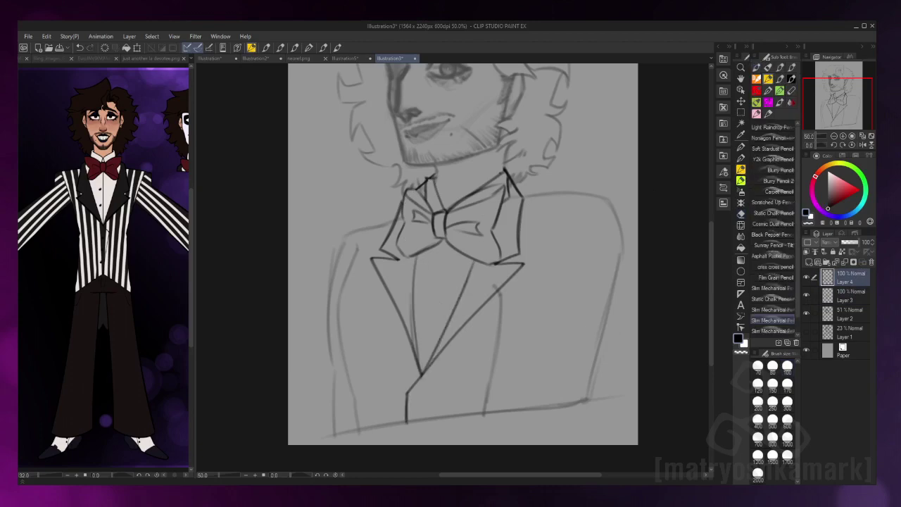
Draw the shirt placket line from the bow tie knot down to the lapel junction and add two buttons
left_click_drag(439, 238, 423, 373)
key("ctrl+z")
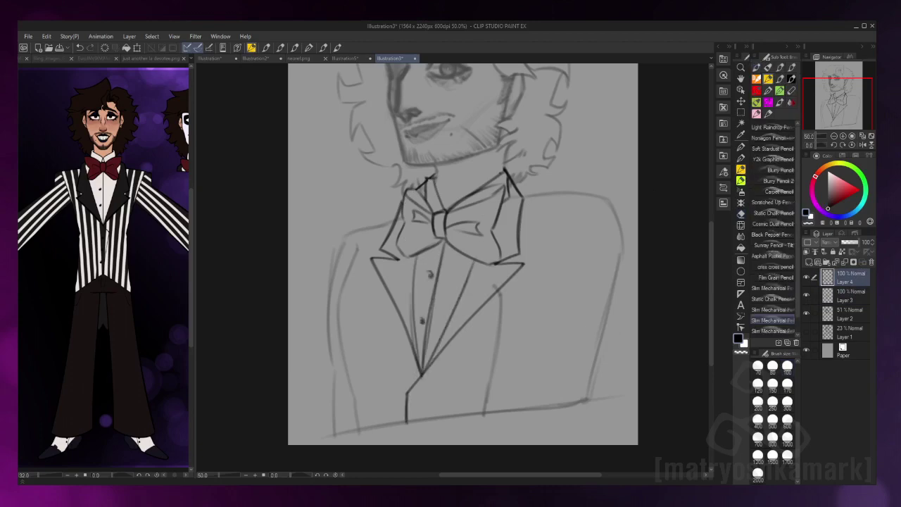
key("b")
key("p")
Outline the jacket's squared near shoulder, outer sleeve and the line between sleeve and torso
key("h")
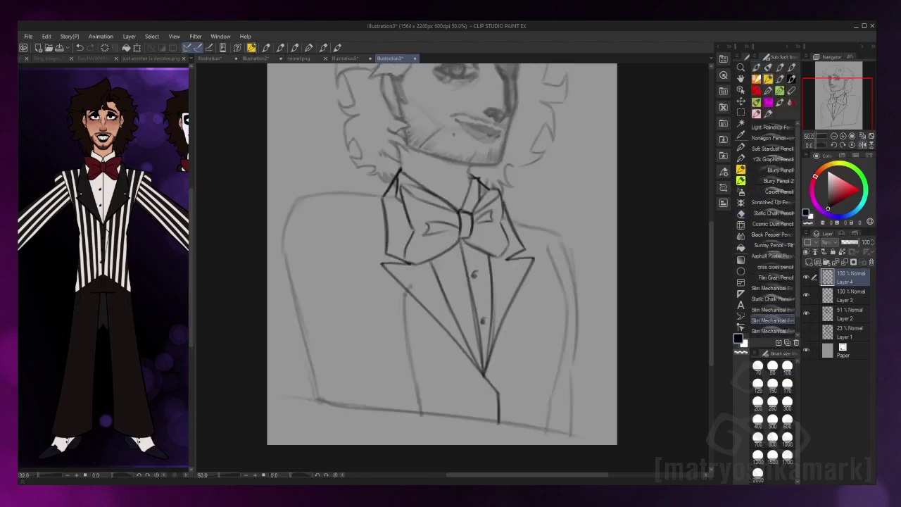
key("h")
left_click_drag(546, 202, 629, 212)
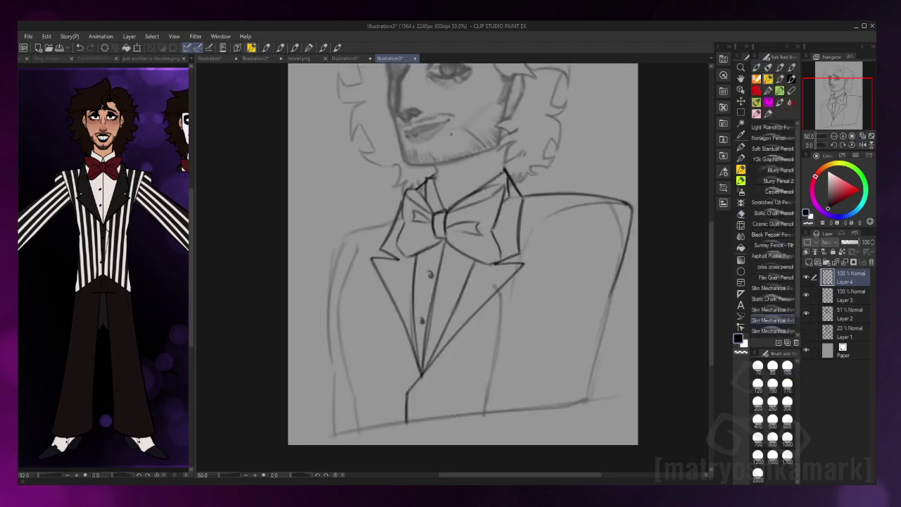
left_click_drag(614, 289, 588, 401)
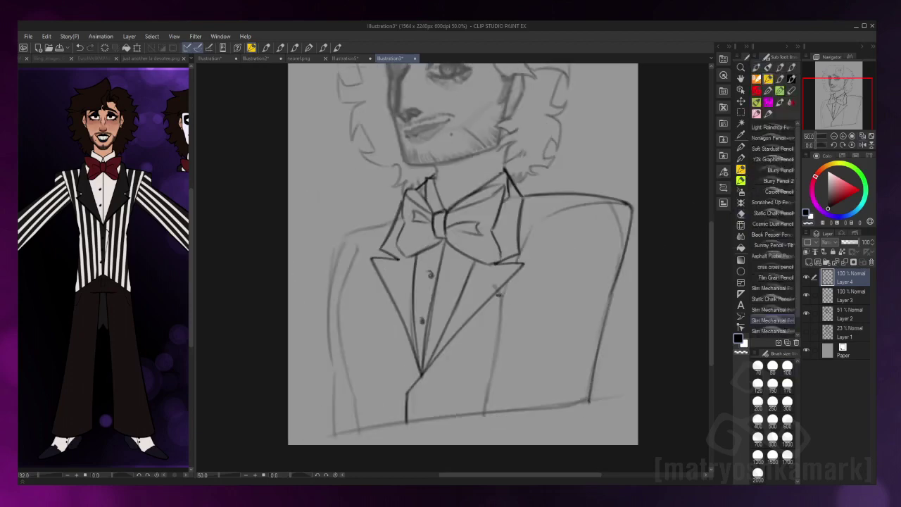
left_click_drag(496, 295, 482, 415)
Outline the jacket's far shoulder and sleeve, including the inner sleeve edge, checking it in the mirrored view
left_click_drag(397, 220, 320, 229)
key("h")
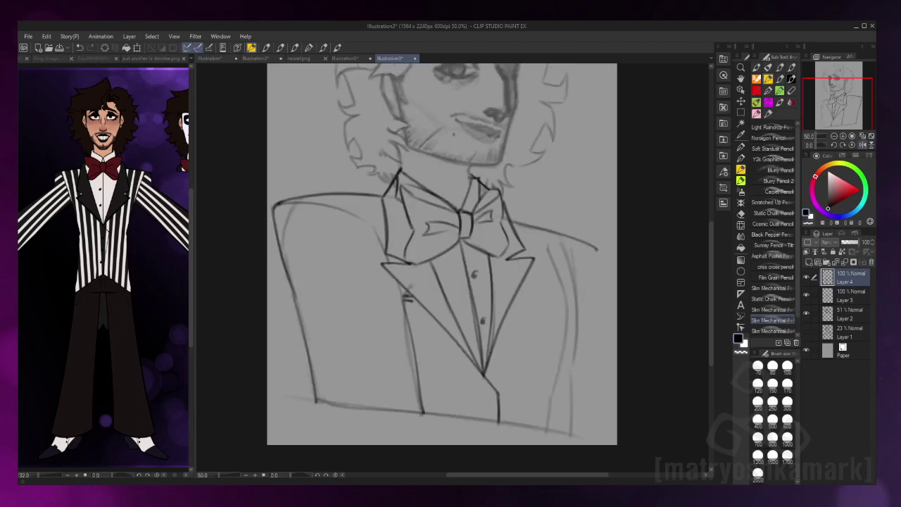
left_click_drag(597, 249, 571, 374)
key("ctrl+z")
left_click_drag(576, 368, 572, 434)
key("h")
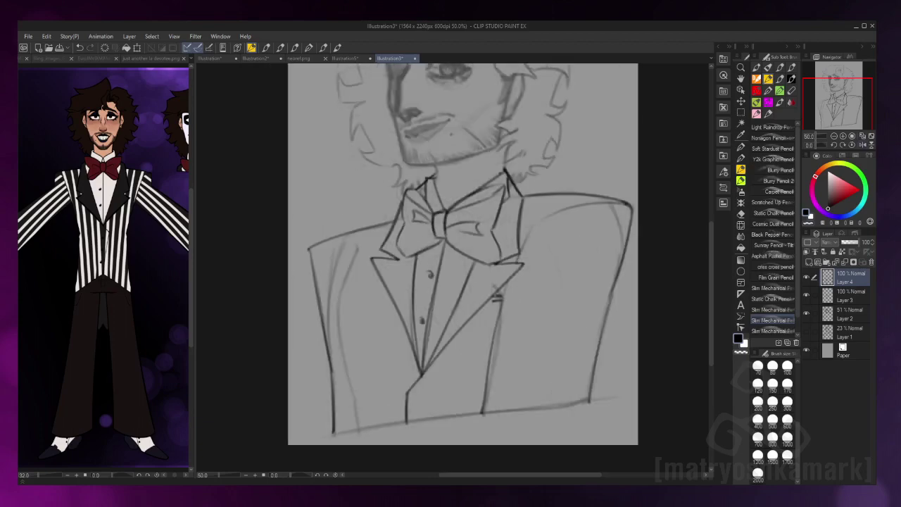
key("h")
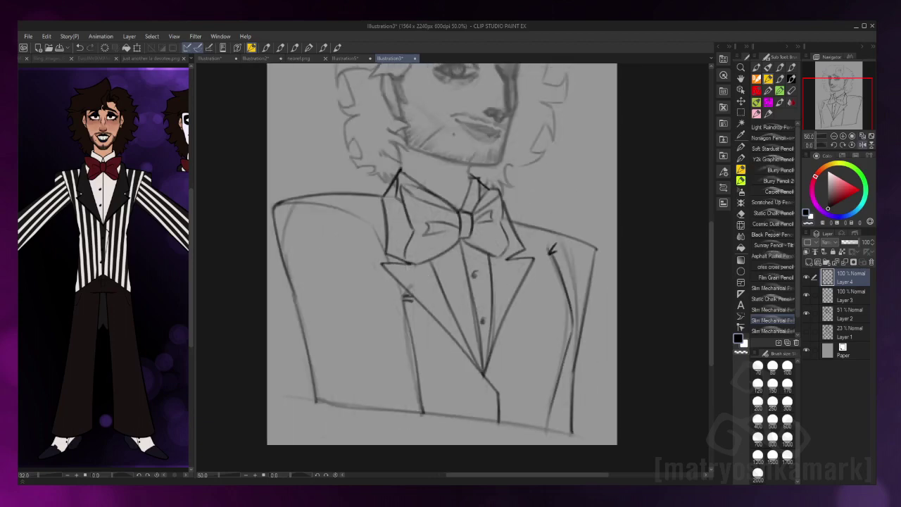
Merge the jacket lines into Layer 3, erase the old body lines under the jacket on Layer 2 and restore Layer 2 to 100% opacity
key("ctrl+e")
left_click(844, 296)
key("e")
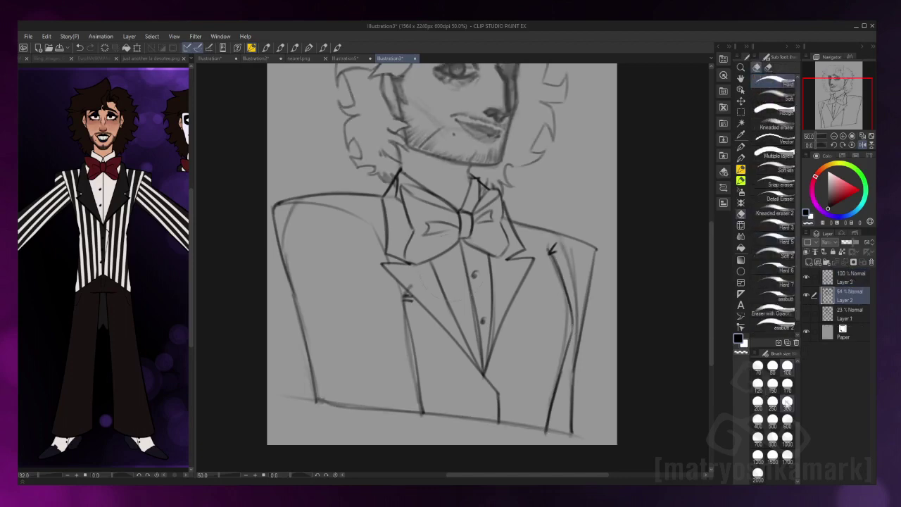
left_click_drag(573, 246, 566, 359)
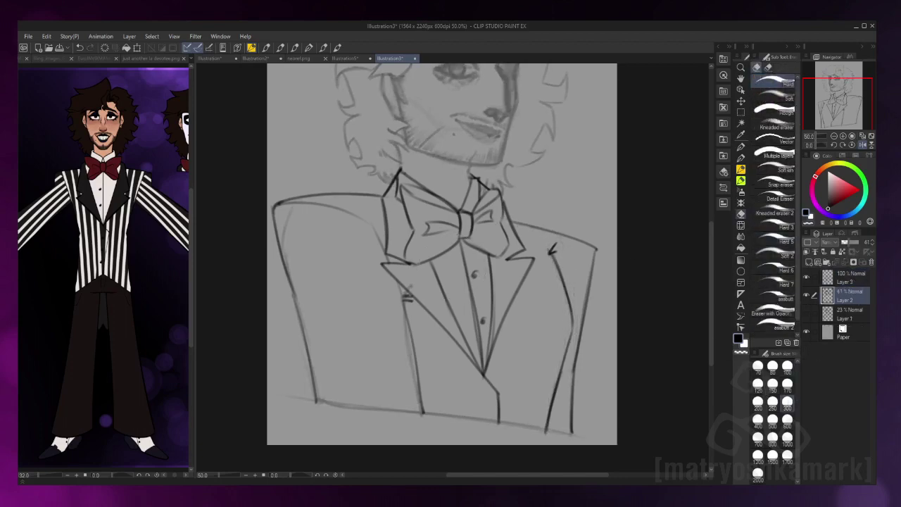
left_click_drag(286, 212, 290, 276)
left_click_drag(405, 300, 420, 401)
left_click_drag(857, 241, 864, 241)
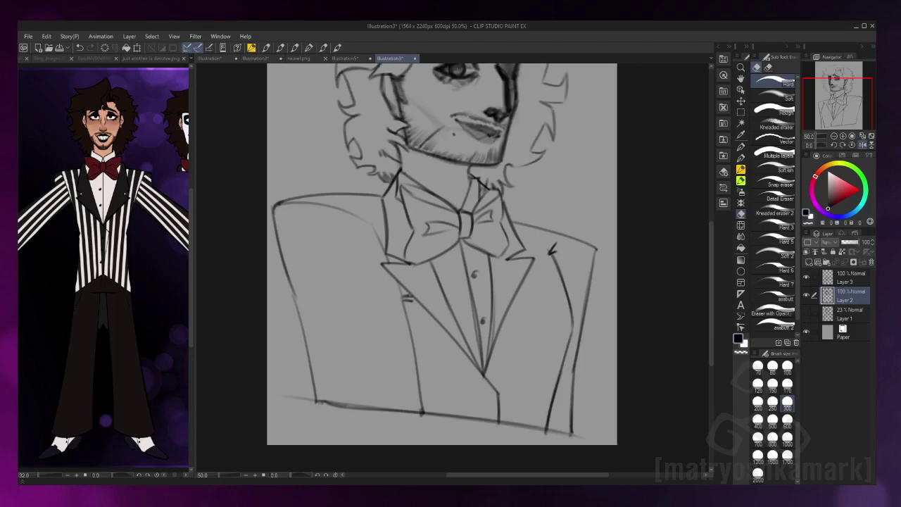
Consolidate the sketch layers into a single Layer 2
key("ctrl+minus")
key("ctrl+e")
key("ctrl+e")
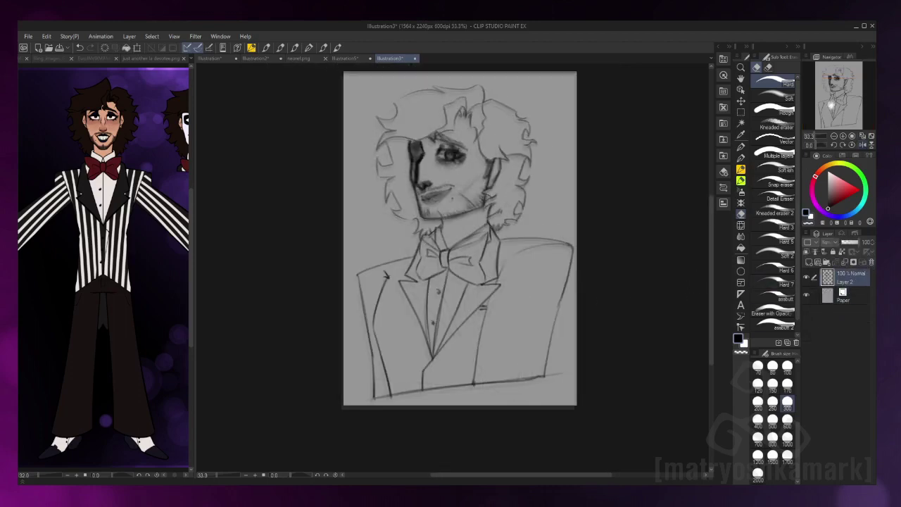
Fade Layer 2 to 41% opacity and draw a half-moon outline over the near eye on a new layer
key("p")
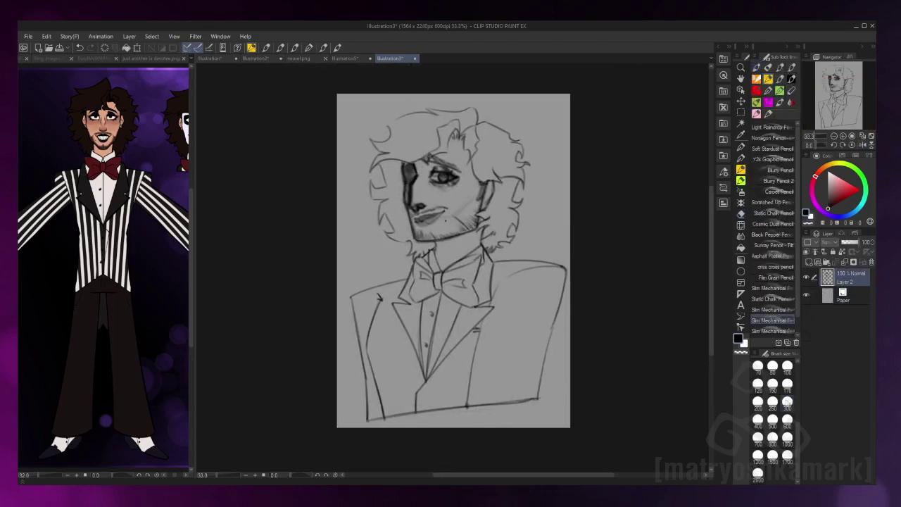
key("ctrl+plus")
key("ctrl+plus")
key("ctrl+plus")
key("ctrl+shift+n")
left_click_drag(380, 197, 528, 167)
left_click_drag(395, 184, 529, 169)
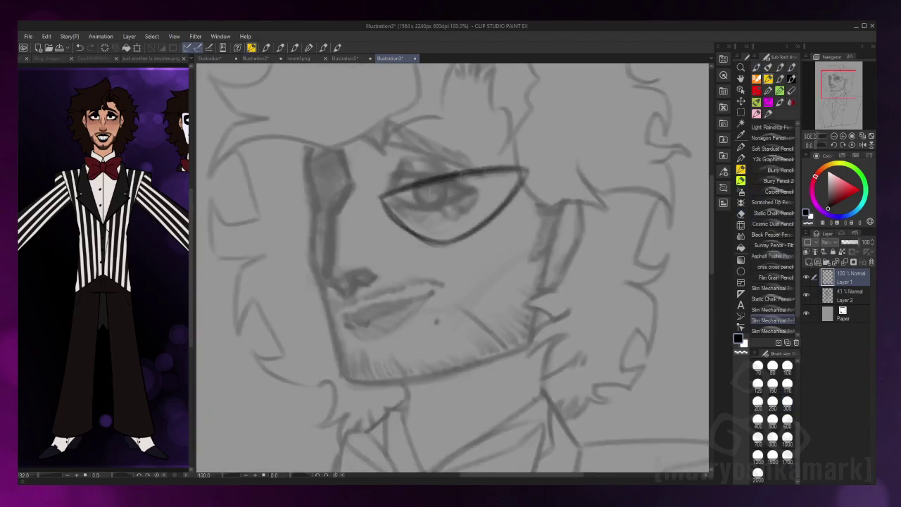
Reposition the lens outline over the near eye, duplicate and reshape it into the far lens, and join both with a bridge
key("k")
left_click_drag(446, 200, 434, 188)
key("ctrl+c")
key("ctrl+v")
key("ctrl+t")
left_click_drag(515, 194, 249, 192)
left_click_drag(304, 193, 325, 193)
key("Return")
key("p")
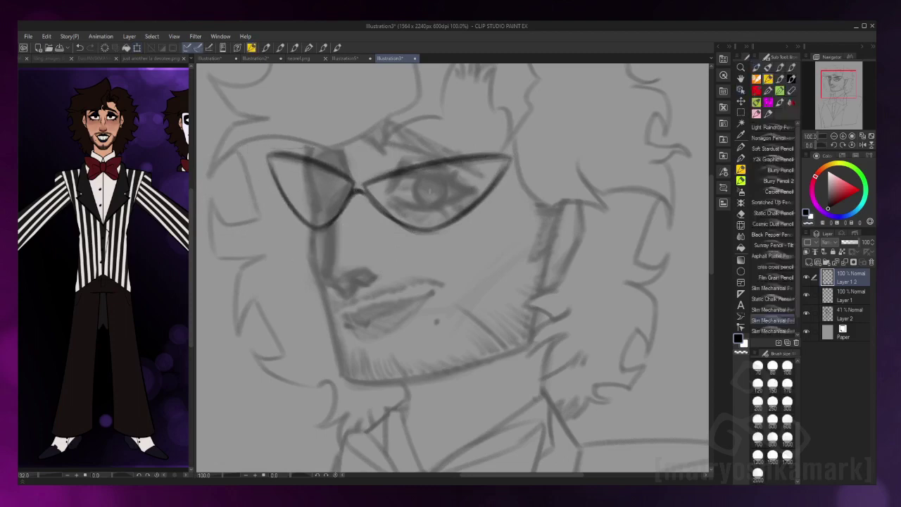
Erase the lower inner edge of the far lens where the nose covers it, using a small eraser around the bridge
key("k")
key("e")
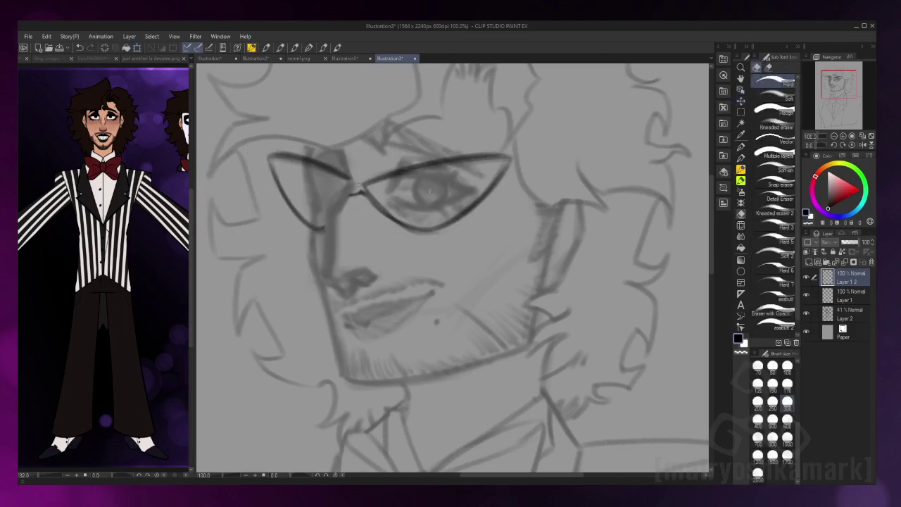
key("bracketleft")
key("bracketleft")
key("bracketleft")
key("bracketleft")
key("bracketleft")
key("bracketleft")
Merge the far lens layer into Layer 1 and check the glasses in the mirrored view
key("ctrl+e")
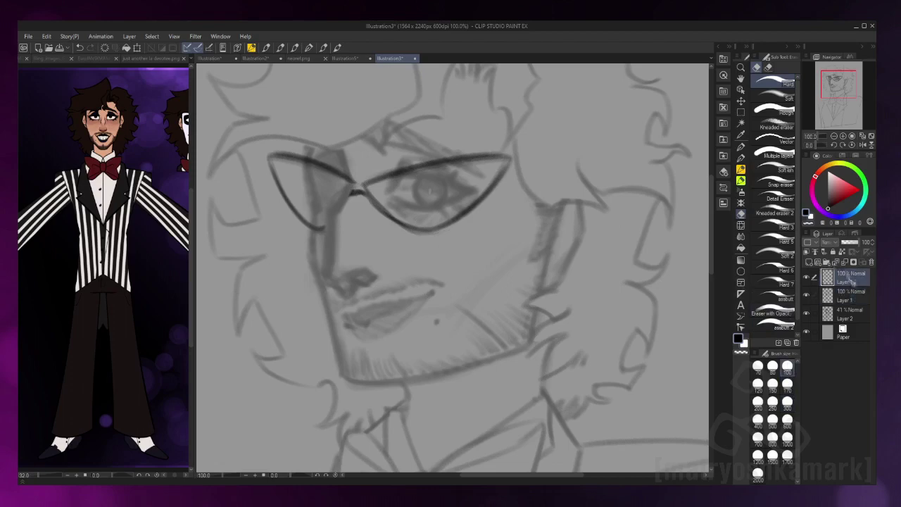
key("p")
key("h")
key("ctrl+minus")
key("ctrl+minus")
key("ctrl+minus")
key("ctrl+minus")
key("ctrl+e")
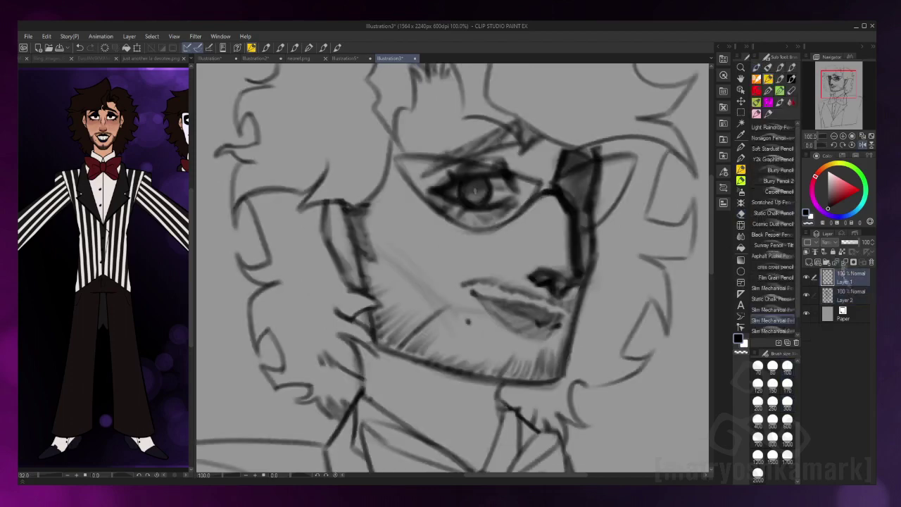
key("h")
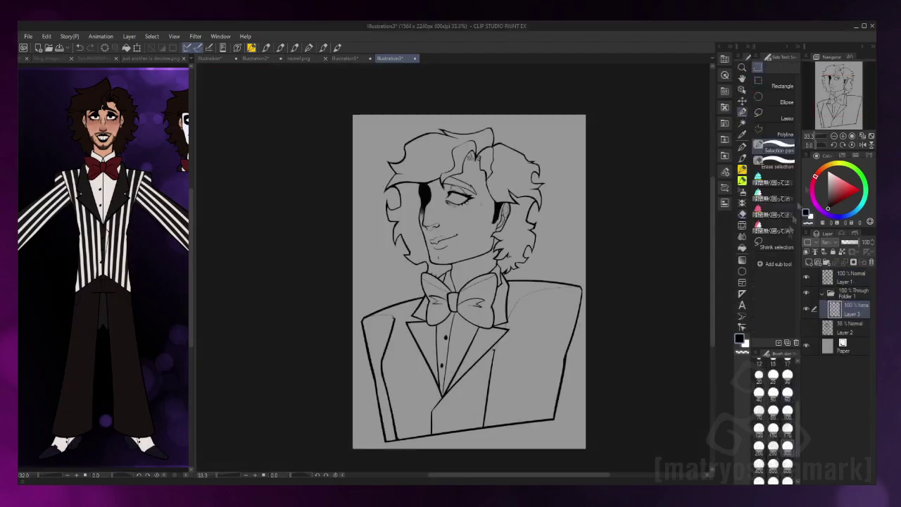
Fill the face, ear and neck on Layer 3 with the skin tone sampled from the reference character
left_click(112, 113)
scroll(113, 113, "up", 5)
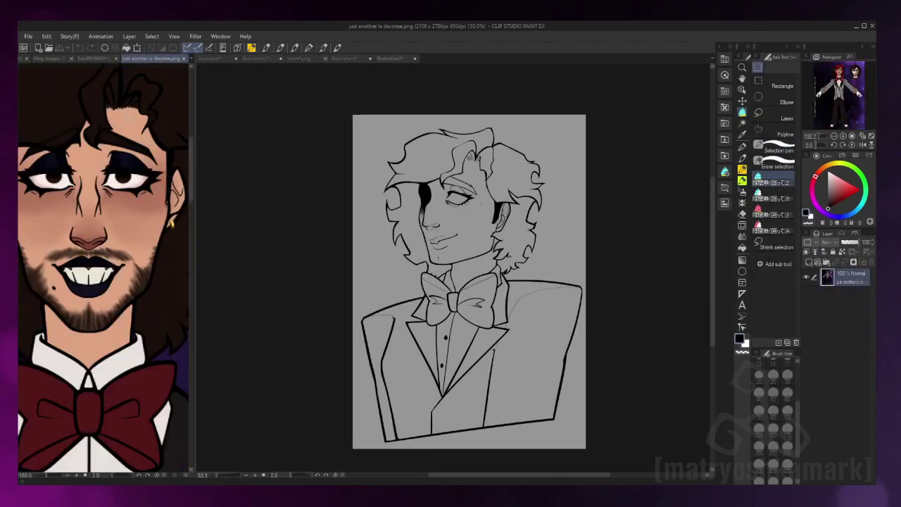
key("ctrl+plus")
key("ctrl+plus")
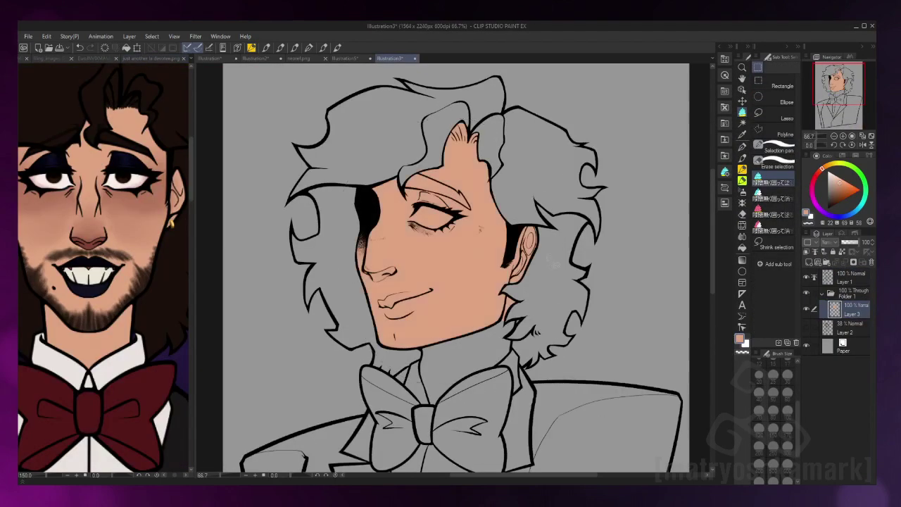
left_click(774, 190)
mouse_move(514, 355)
left_mouse_down()
mouse_move(549, 367)
mouse_move(451, 398)
mouse_move(415, 366)
left_mouse_up()
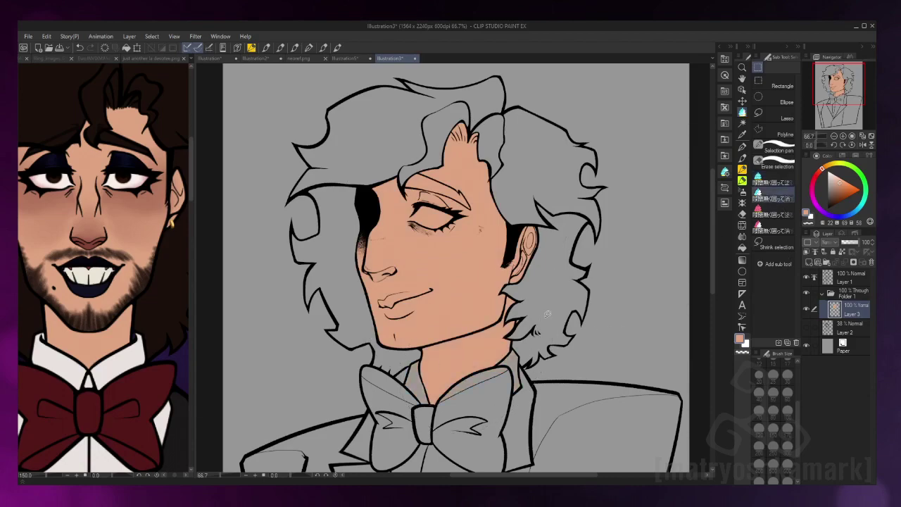
left_click_drag(642, 257, 634, 227)
Fill all sections of the curly hair on a new layer with the dark brown sampled from the reference
key("ctrl+shift+n")
scroll(102, 267, "down", 5)
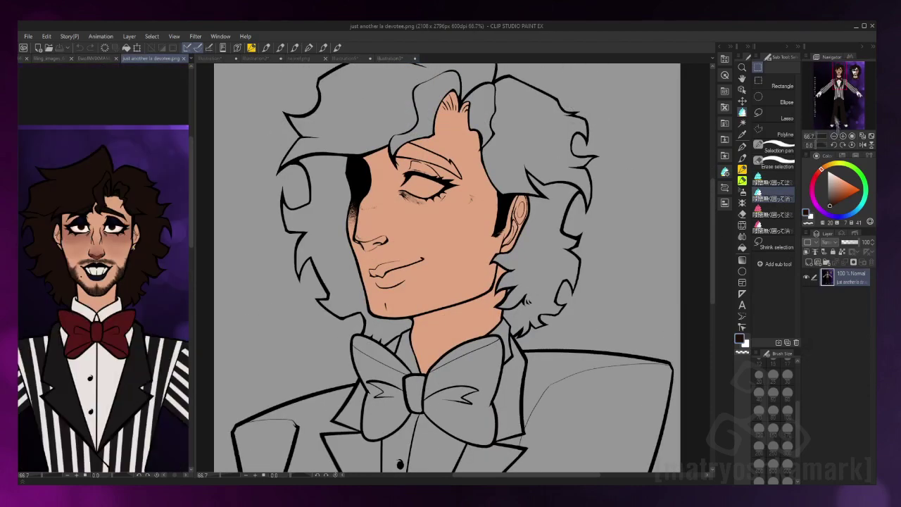
mouse_move(369, 81)
left_mouse_down()
mouse_move(296, 197)
mouse_move(493, 176)
left_mouse_up()
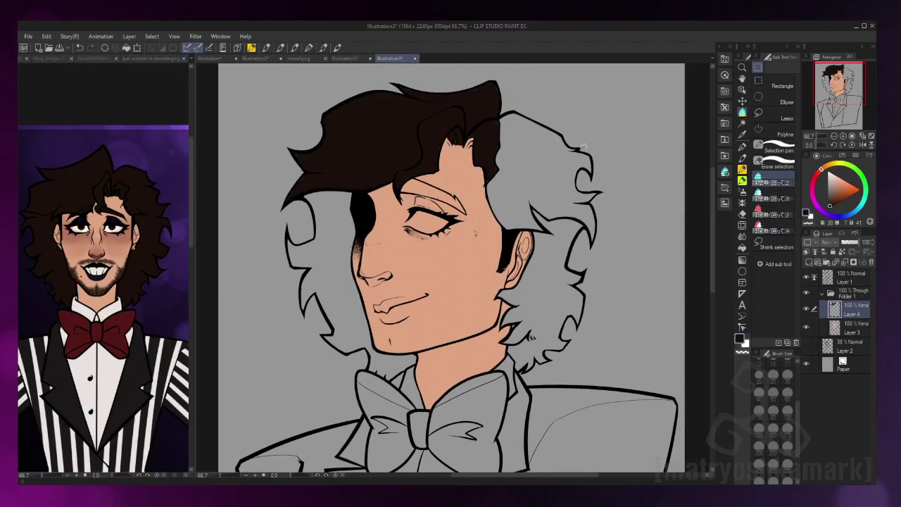
left_click_drag(371, 162, 282, 338)
left_click_drag(356, 385, 366, 380)
key("ctrl+z")
mouse_move(371, 159)
left_mouse_down()
mouse_move(275, 281)
mouse_move(428, 366)
mouse_move(366, 380)
left_mouse_up()
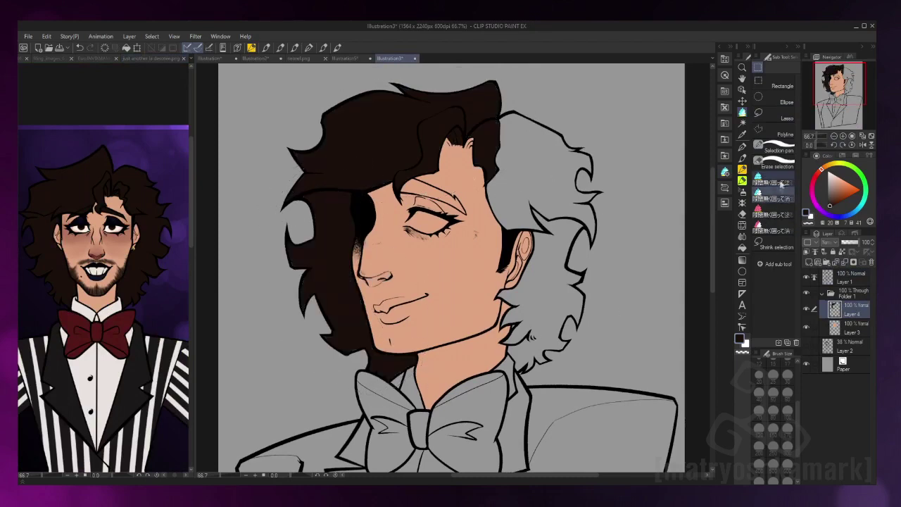
mouse_move(549, 102)
left_mouse_down()
mouse_move(524, 241)
mouse_move(556, 105)
left_mouse_up()
mouse_move(609, 204)
left_mouse_down()
mouse_move(537, 204)
mouse_move(547, 191)
left_mouse_up()
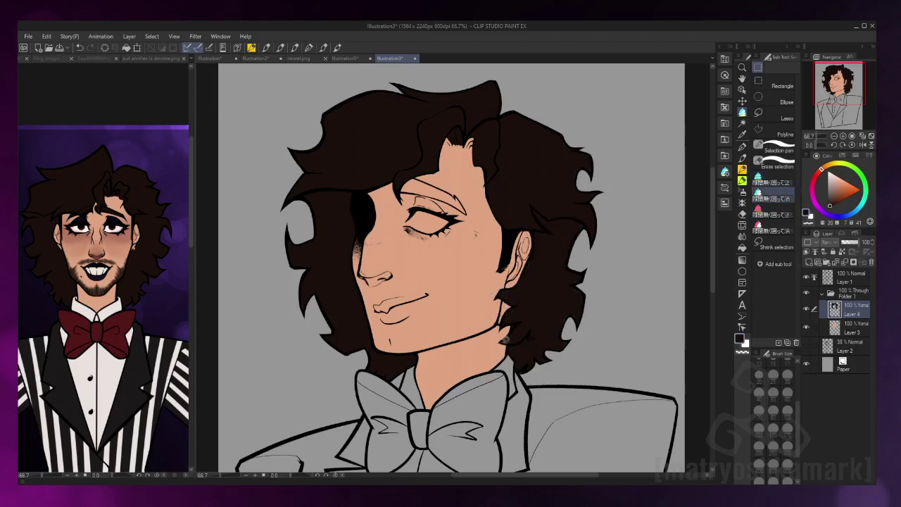
Erase the brown hair color that spills onto the neck and jaw around the curls below the ear
scroll(451, 267, "up", 5)
key("e")
scroll(451, 268, "down", 5)
scroll(450, 268, "up", 5)
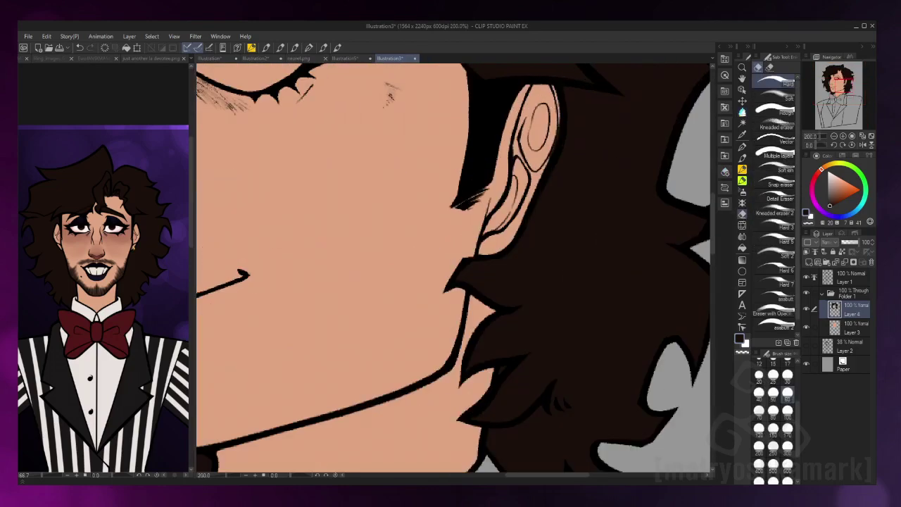
scroll(451, 268, "down", 5)
Paint fine dark brown strands along the forehead hairline, working in both normal and mirrored views
scroll(450, 267, "up", 6)
key("b")
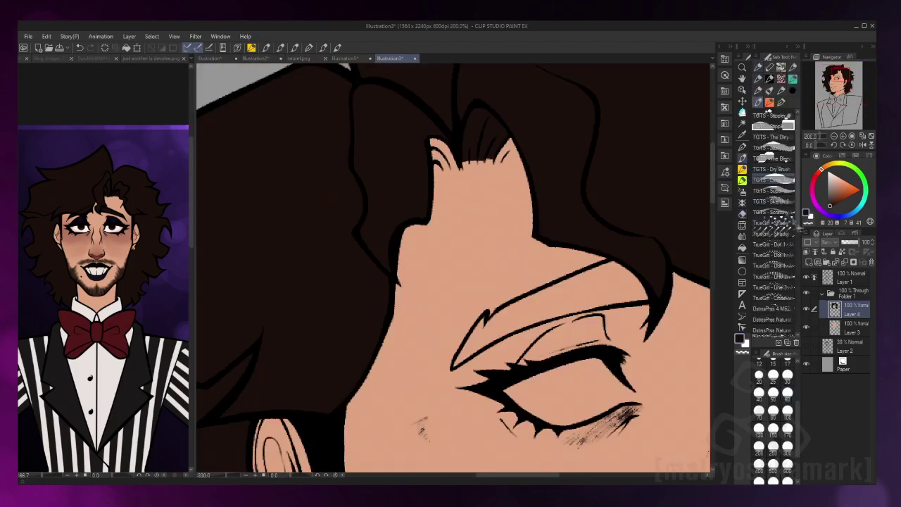
left_click(773, 202)
left_click(773, 148)
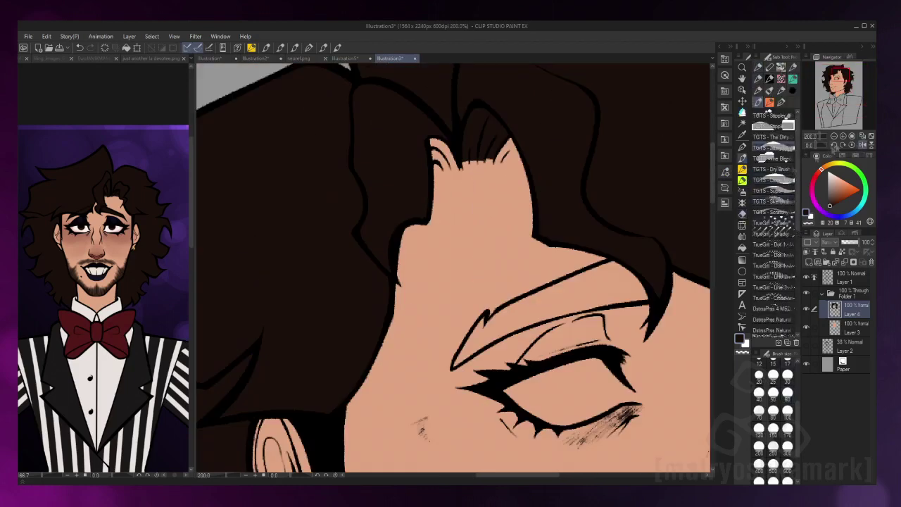
key("h")
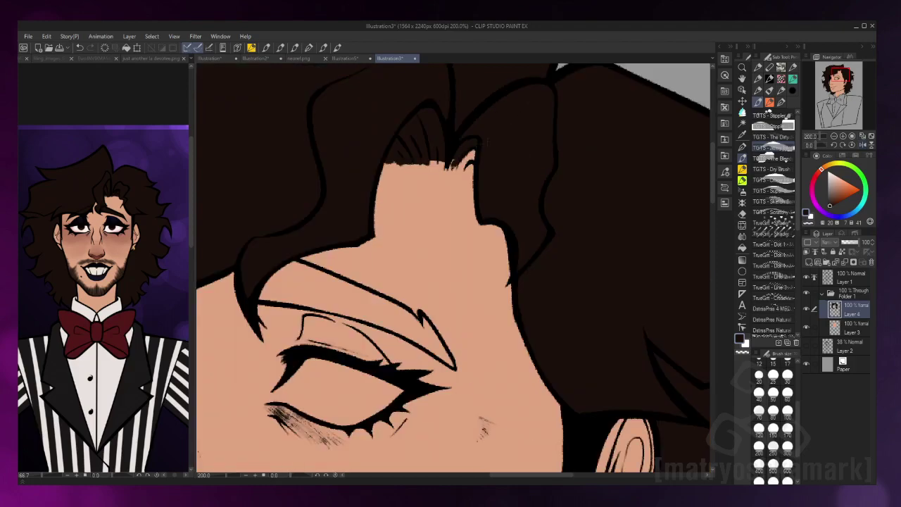
key("ctrl+0")
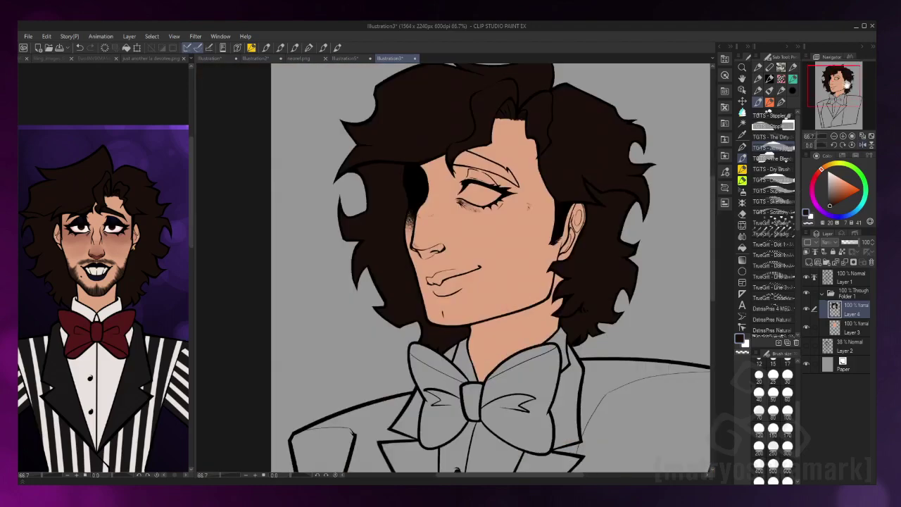
Fill the visible eyebrow with dark brown on a new layer beneath the hair color
key("ctrl+shift+n")
key("m")
key("ctrl+plus")
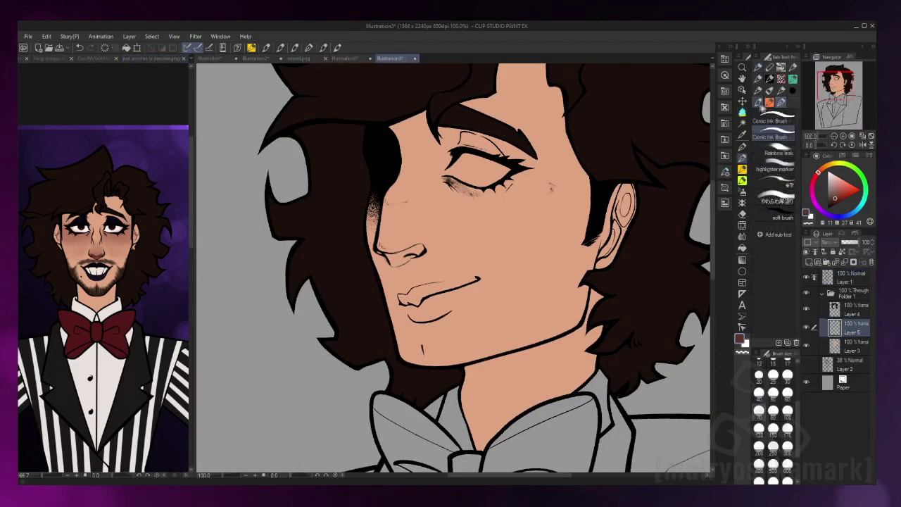
Paint reddish-brown blush patches on the cheek and nose on a new layer clipped to the skin
left_click(741, 170)
left_click(807, 251)
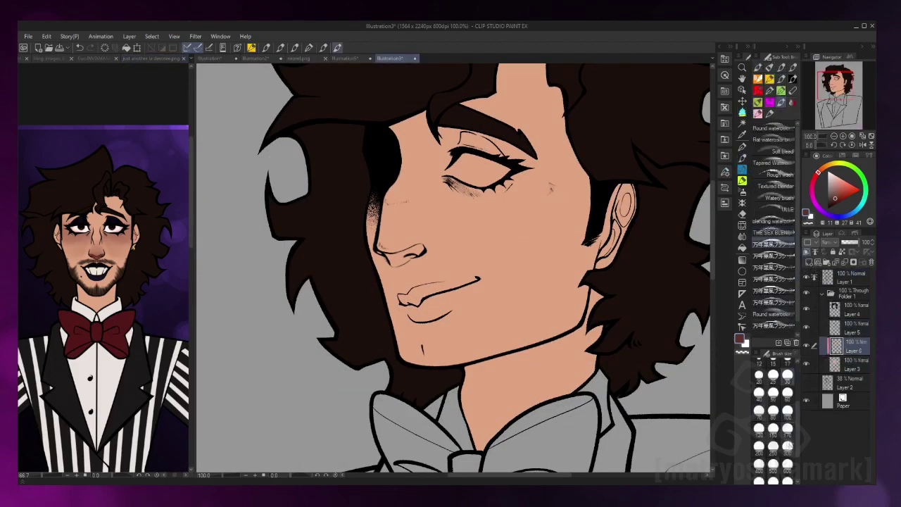
left_click_drag(486, 183, 577, 204)
mouse_move(386, 238)
left_mouse_down()
mouse_move(410, 243)
mouse_move(383, 218)
left_mouse_up()
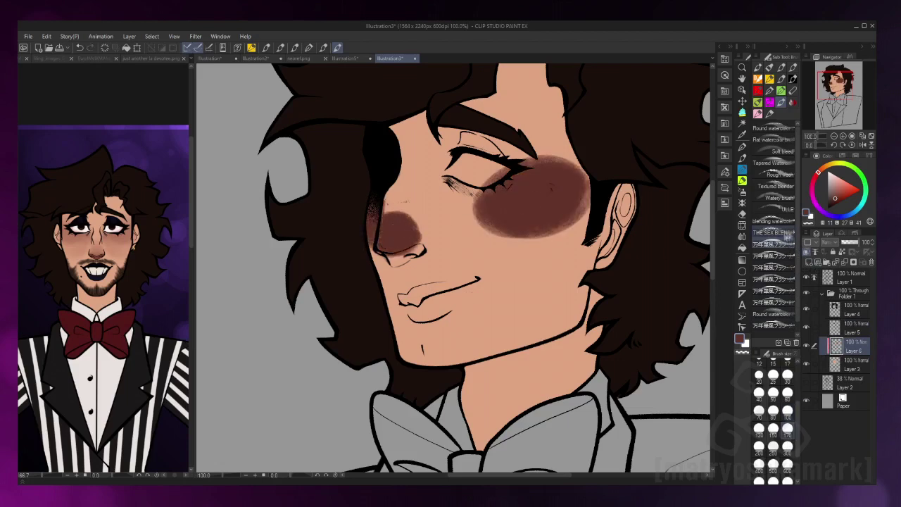
Blend the edges of the cheek and nose blush softly into the skin with a blending brush
mouse_move(493, 168)
left_mouse_down()
mouse_move(535, 211)
mouse_move(578, 233)
mouse_move(493, 211)
mouse_move(542, 226)
mouse_move(506, 253)
left_mouse_up()
left_click_drag(556, 218, 563, 254)
left_click_drag(535, 141, 556, 158)
left_click(786, 392)
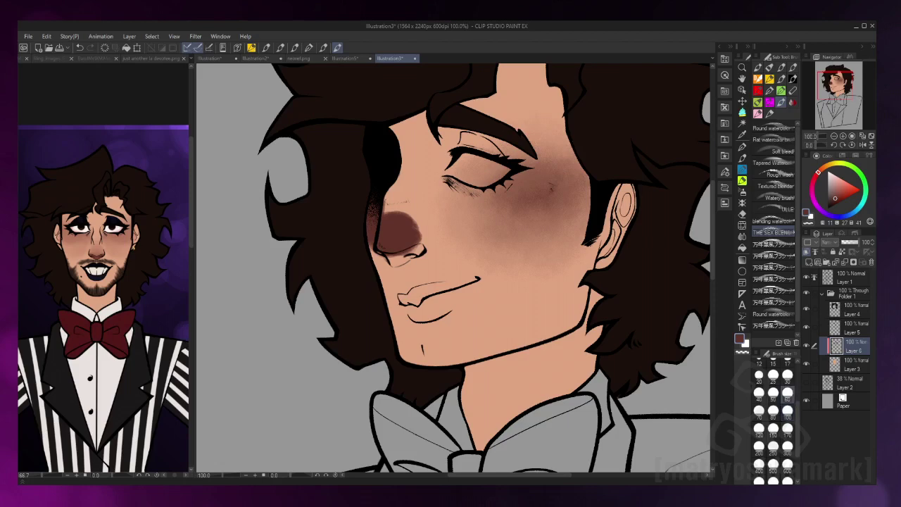
mouse_move(373, 254)
left_mouse_down()
mouse_move(422, 232)
mouse_move(394, 204)
mouse_move(416, 232)
mouse_move(419, 264)
mouse_move(383, 246)
mouse_move(415, 261)
left_mouse_up()
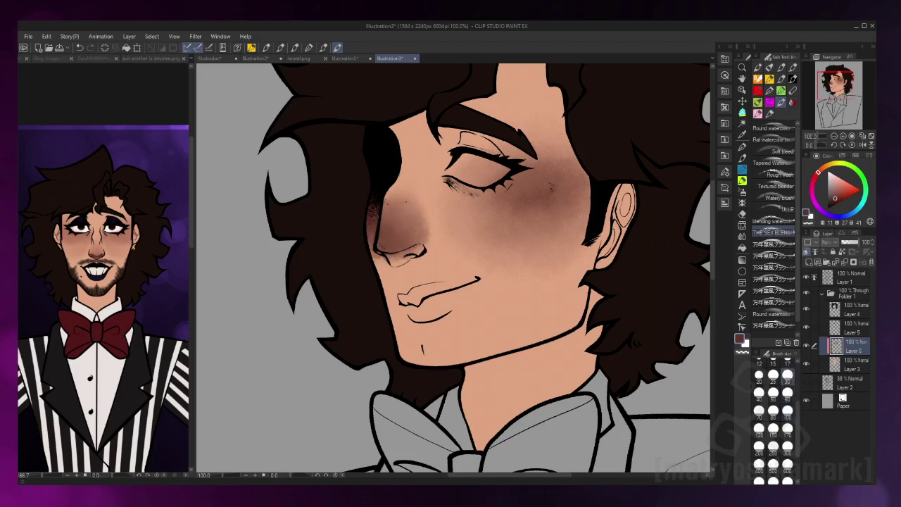
Shade the underside of the nose reddish brown and set the clipped blush layer to Multiply with reduced opacity
left_click(772, 245)
scroll(384, 261, "up", 3)
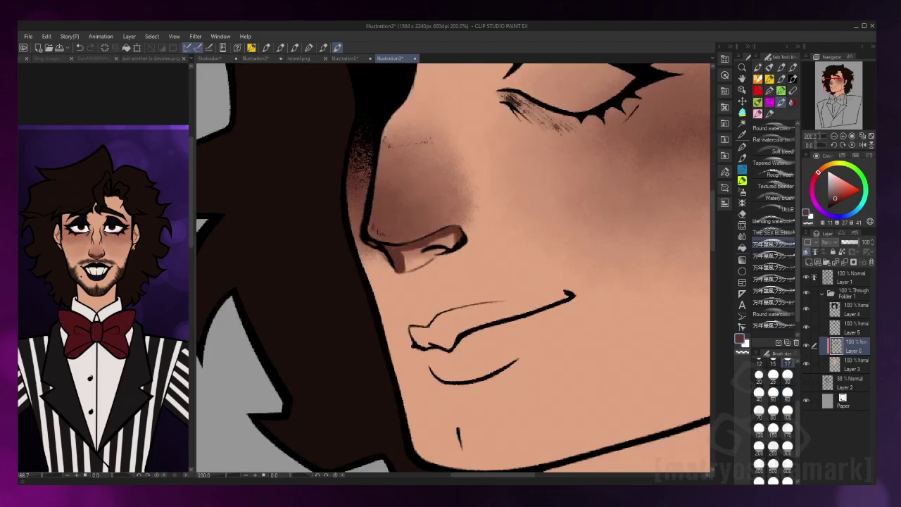
left_click_drag(403, 268, 454, 235)
scroll(451, 267, "down", 3)
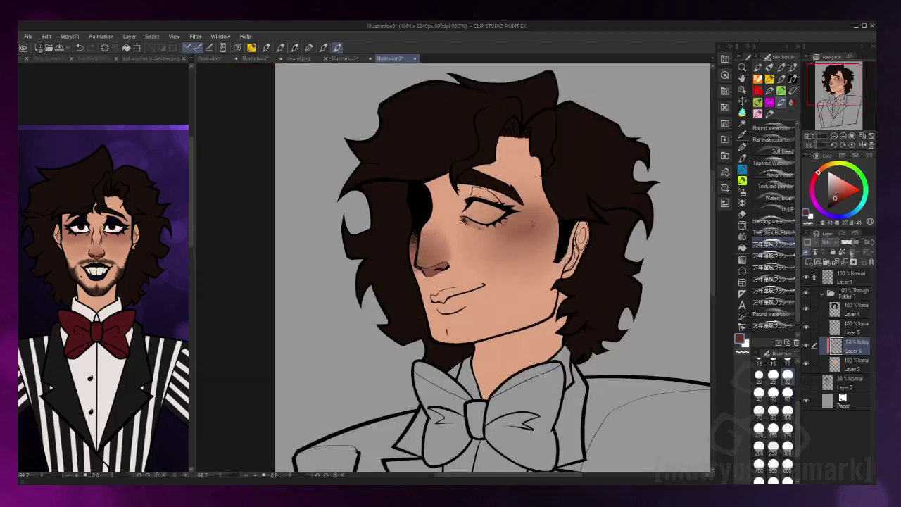
Merge the blush into Layer 3 and fill the lower lip on a new layer with dark navy from the reference
left_click(151, 58)
left_click(390, 58)
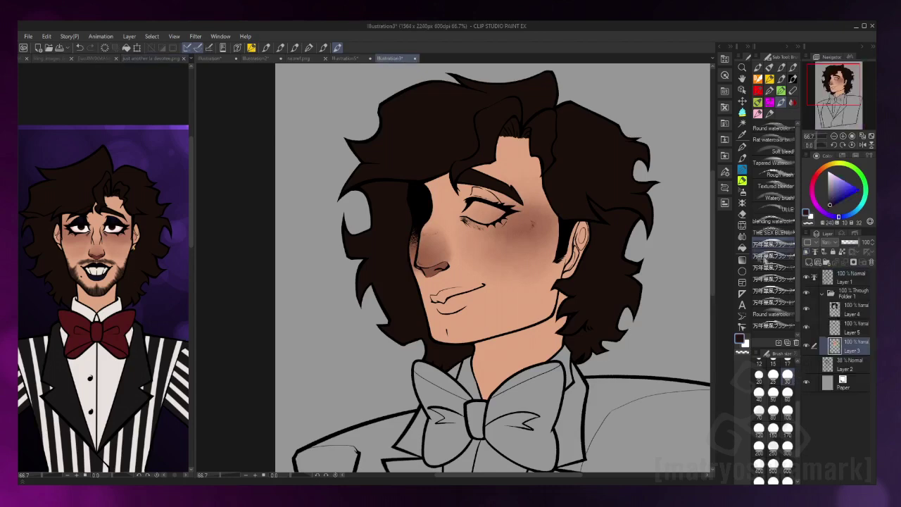
scroll(465, 352, "up", 8)
mouse_move(595, 242)
left_mouse_down()
mouse_move(408, 373)
mouse_move(447, 310)
mouse_move(366, 373)
mouse_move(338, 366)
left_mouse_up()
left_click_drag(380, 331, 317, 352)
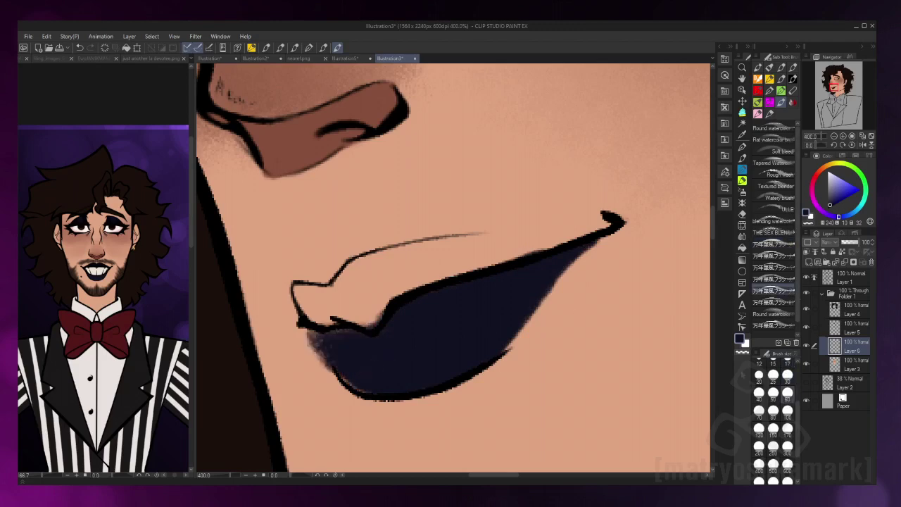
left_click_drag(370, 380, 331, 363)
left_click_drag(451, 281, 327, 345)
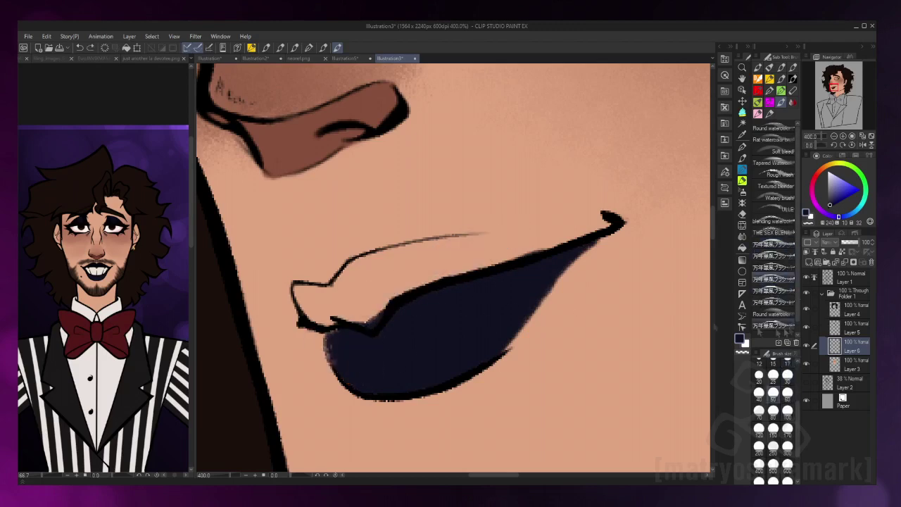
Fill the upper lip with the same dark navy, following its outline out to the mouth corner
mouse_move(479, 266)
left_mouse_down()
mouse_move(362, 303)
mouse_move(349, 324)
mouse_move(300, 302)
mouse_move(292, 288)
left_mouse_up()
key("h")
left_click_drag(606, 288, 549, 306)
key("h")
mouse_move(591, 229)
left_mouse_down()
mouse_move(370, 258)
mouse_move(327, 289)
left_mouse_up()
left_click_drag(433, 257, 348, 285)
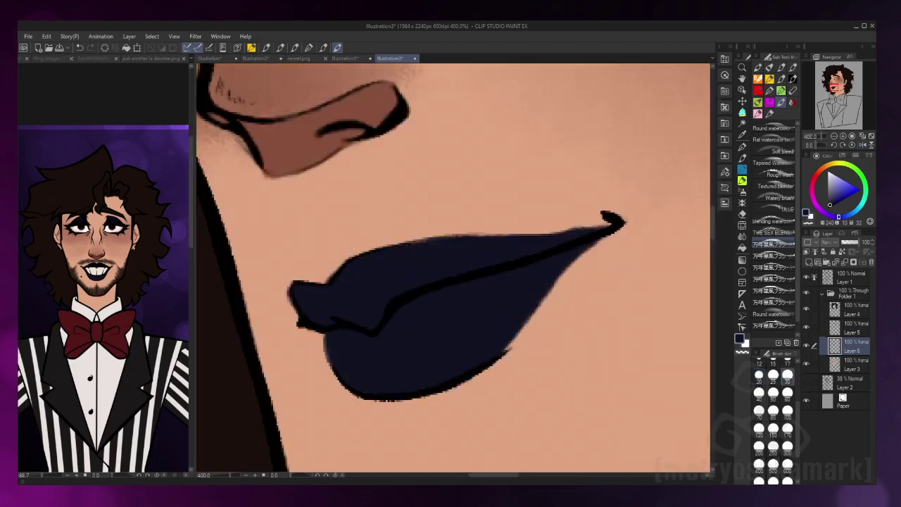
Trim the navy lip color back from the mouth corner and lower lip edge, checking the shape in the mirrored view
key("h")
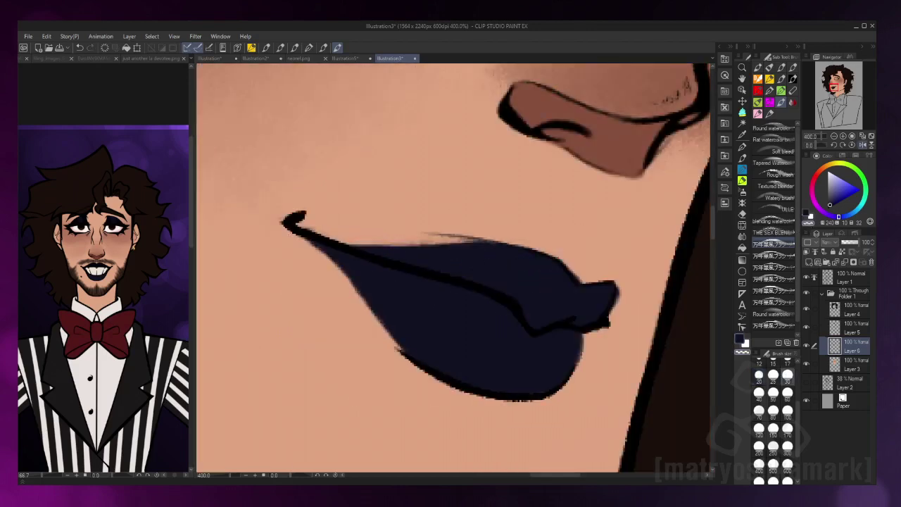
key("h")
left_click_drag(601, 229, 489, 359)
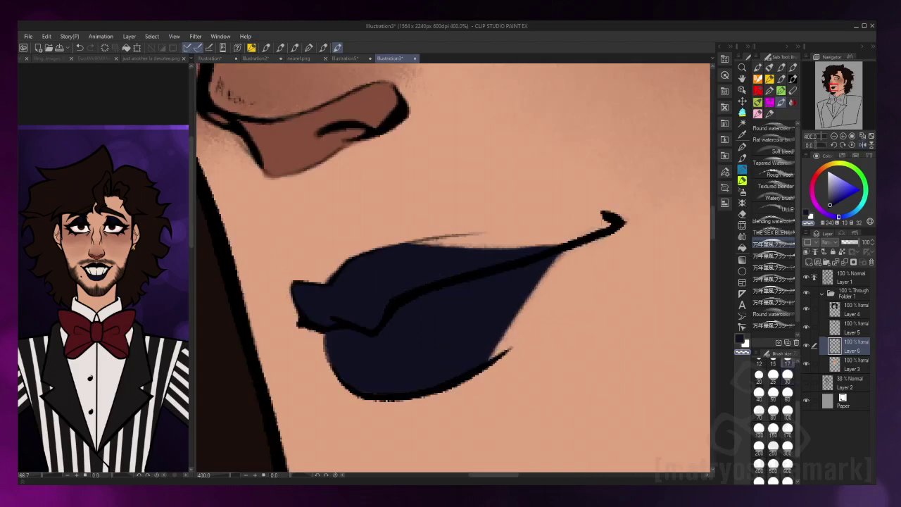
key("h")
key("ctrl+minus")
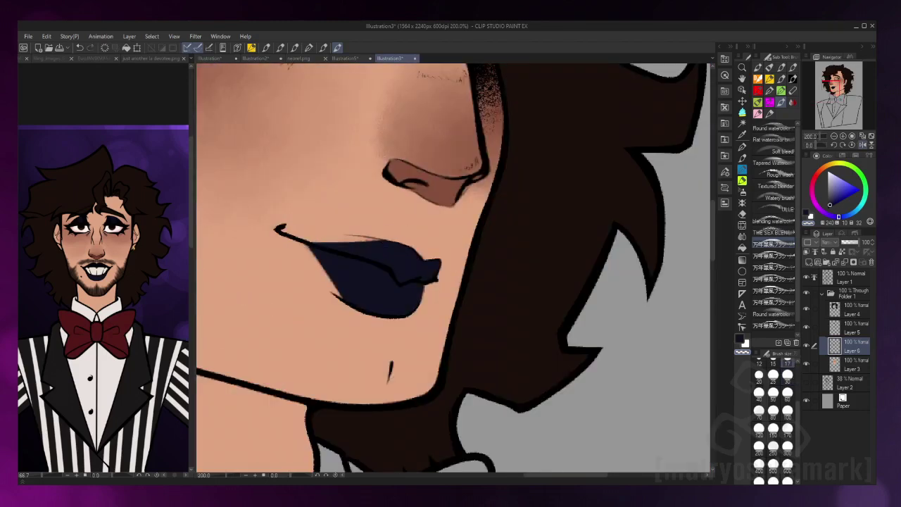
Shade the upper lip darker with navy on a new Multiply layer clipped to the lip color
left_click(807, 252)
left_click(787, 411)
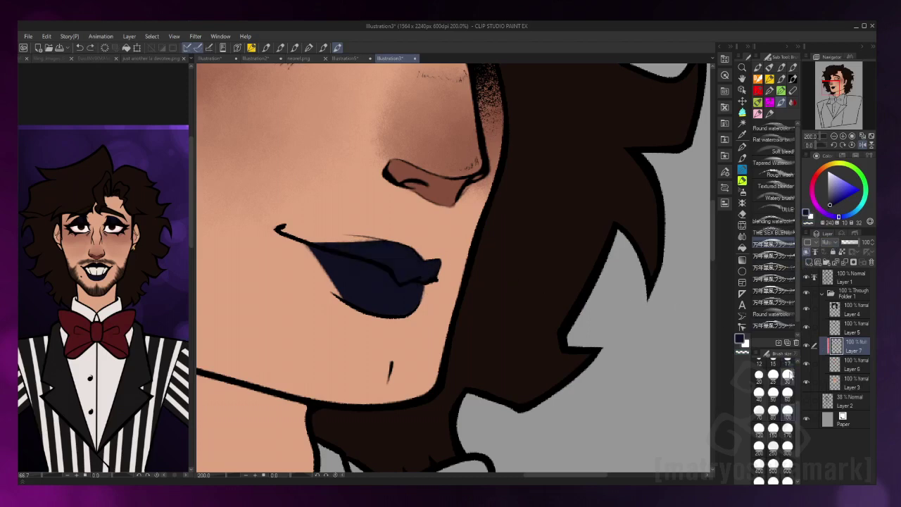
left_click_drag(316, 247, 404, 276)
left_click_drag(366, 243, 433, 267)
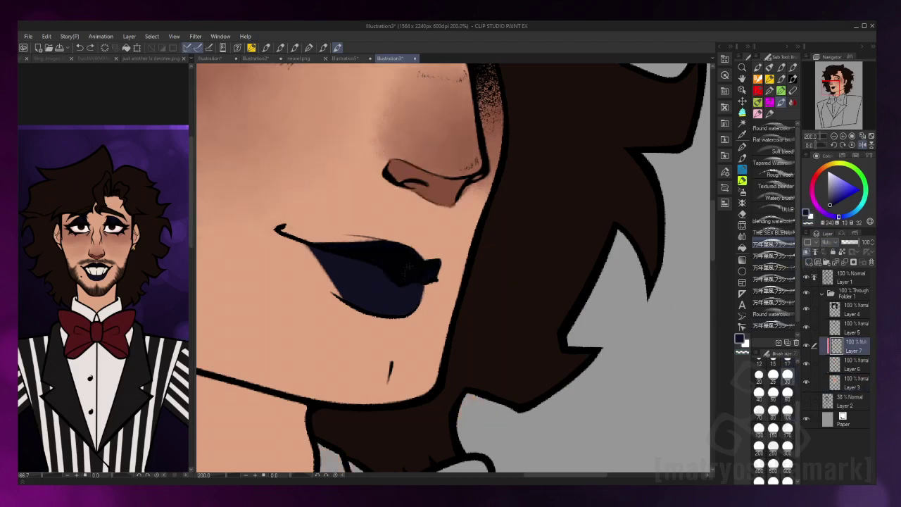
Soften the upper lip's shadow by lowering the opacity of the clipped Multiply layer
key("ctrl+plus")
key("ctrl+plus")
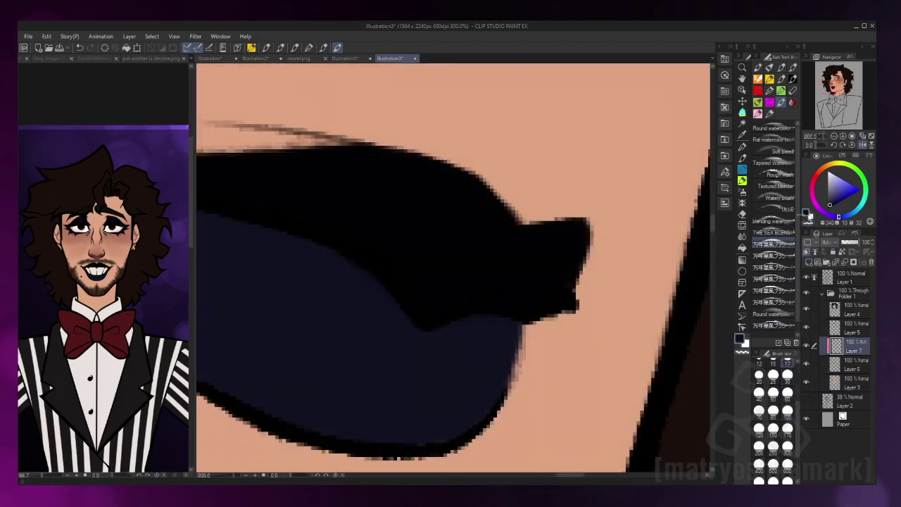
left_click(855, 362)
key("ctrl+minus")
key("ctrl+minus")
left_click(851, 346)
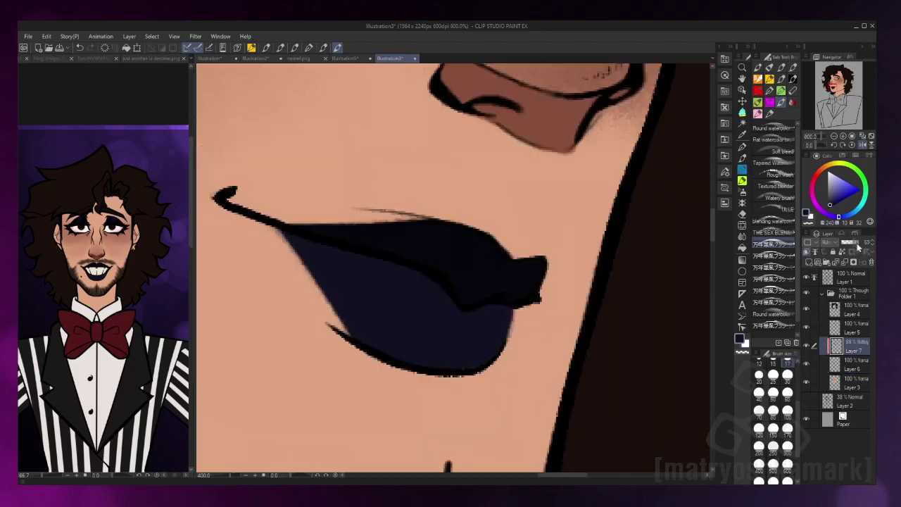
Shade the bottom edge of the lower lip with navy on the clipped Multiply layer, checking it in the mirrored view
left_click(786, 374)
key("h")
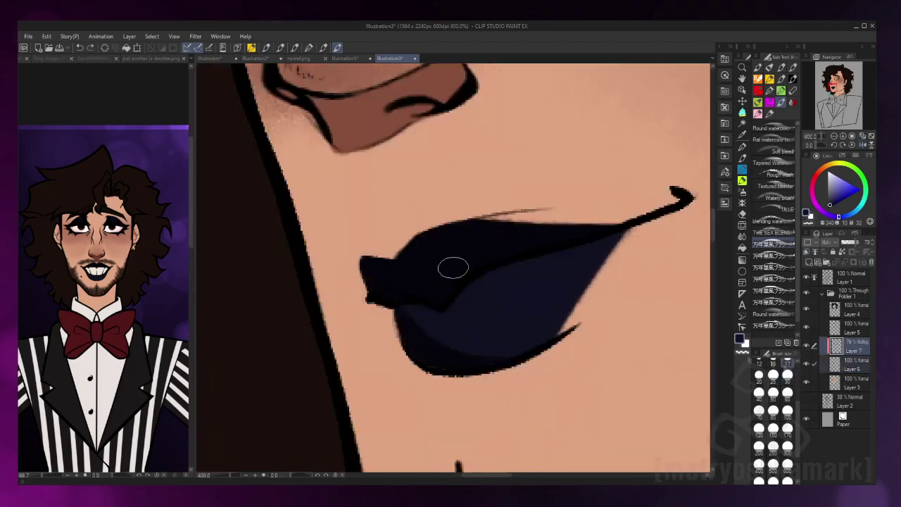
left_click(856, 362)
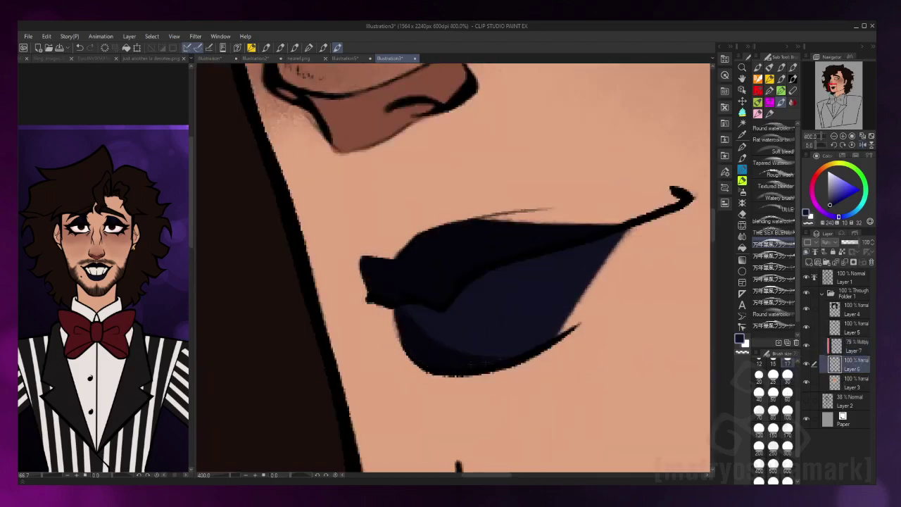
left_click(851, 346)
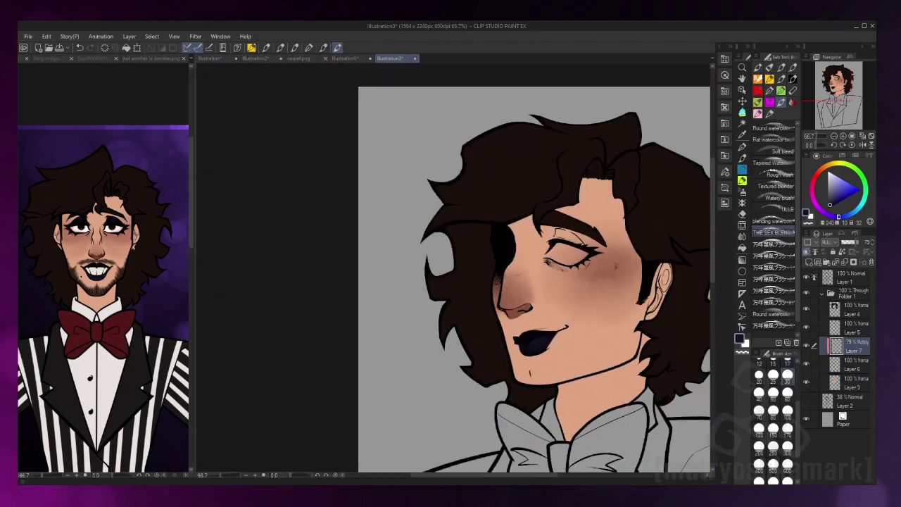
scroll(515, 316, "up", 1)
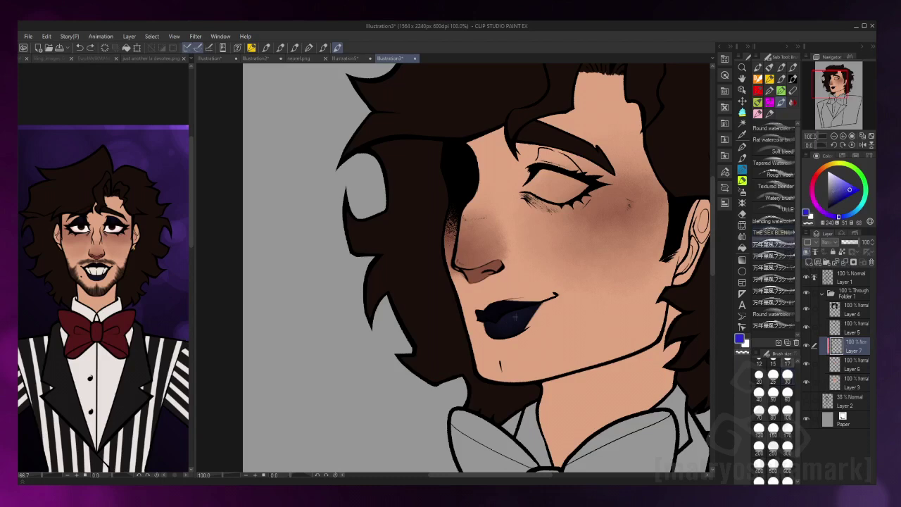
Brighten the middle of the lower lip with a saturated blue on a clipped layer and blend its edges
left_click(514, 320)
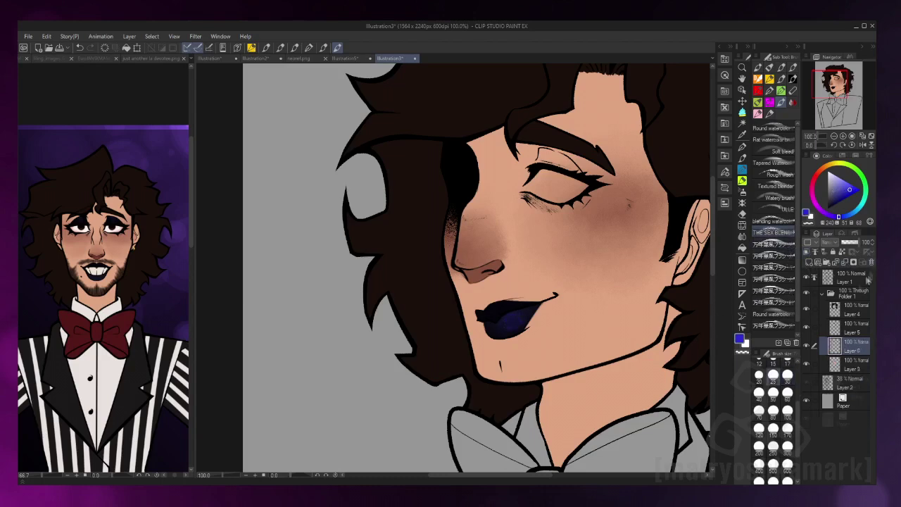
mouse_move(519, 316)
left_mouse_down()
mouse_move(504, 326)
mouse_move(531, 313)
mouse_move(468, 335)
mouse_move(533, 314)
mouse_move(501, 327)
left_mouse_up()
scroll(509, 323, "up", 1)
left_click(773, 232)
left_click(787, 393)
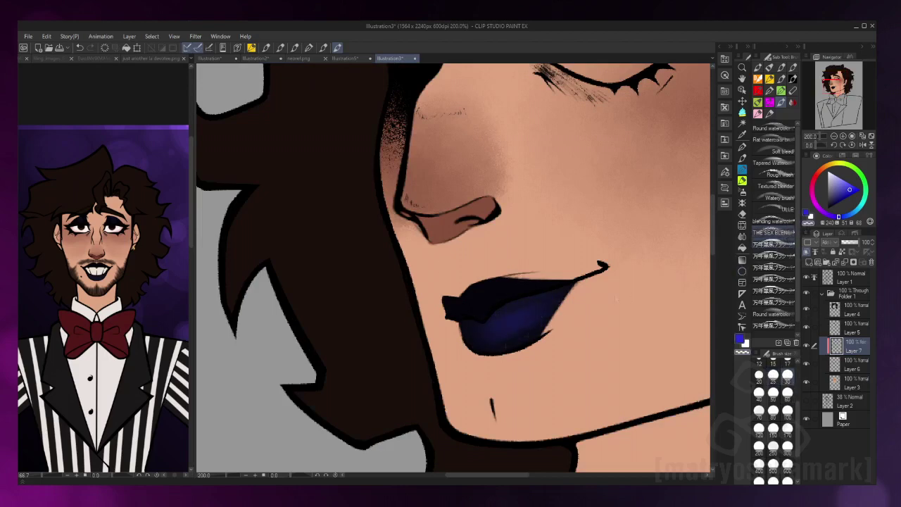
Add a pale lavender highlight to the lower lip, blend it softly, and merge it into the lip color layer
key("h")
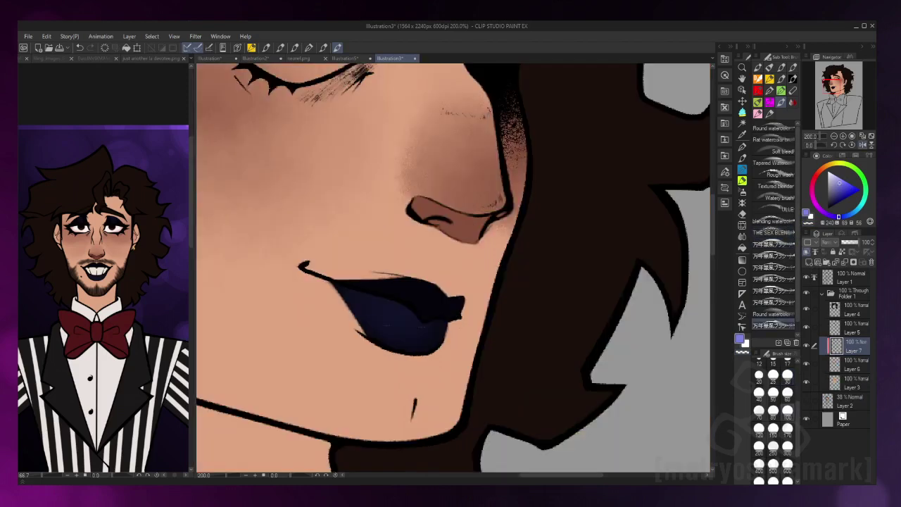
left_click(362, 304)
key("h")
key("ctrl+z")
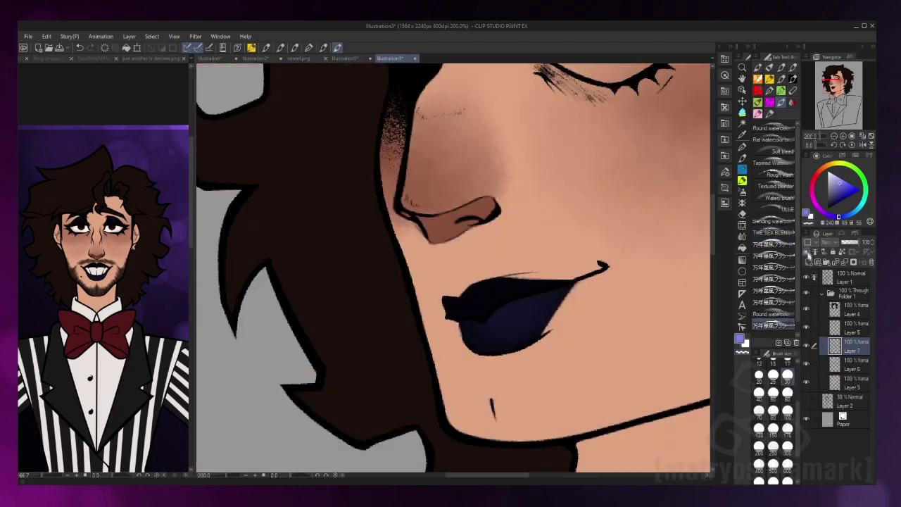
key("h")
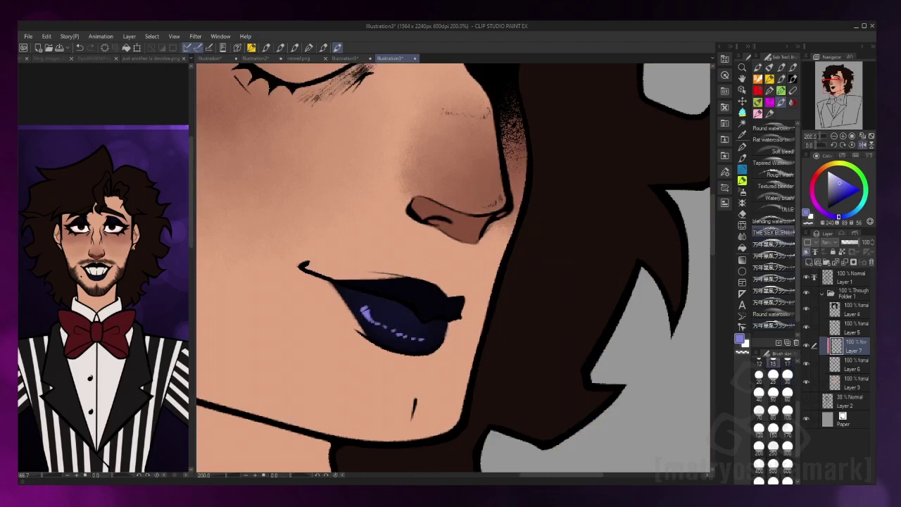
key("h")
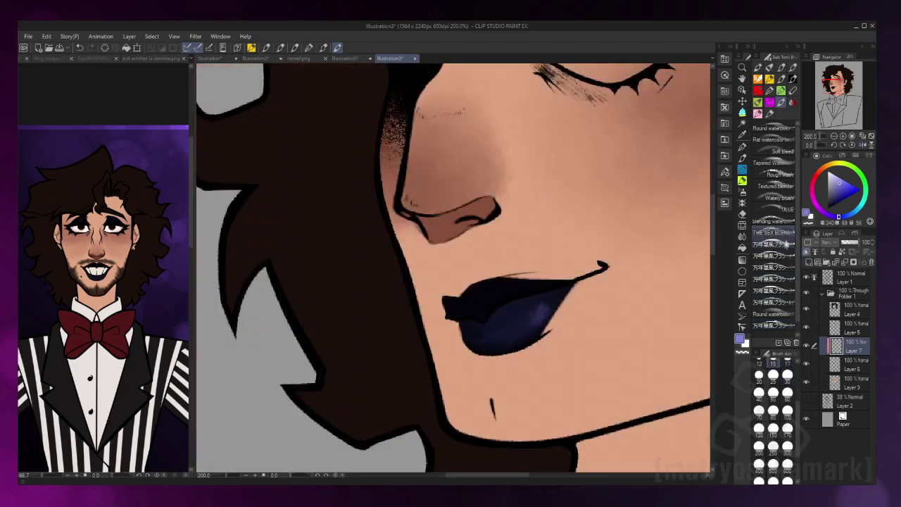
left_click(519, 328)
key("ctrl+z")
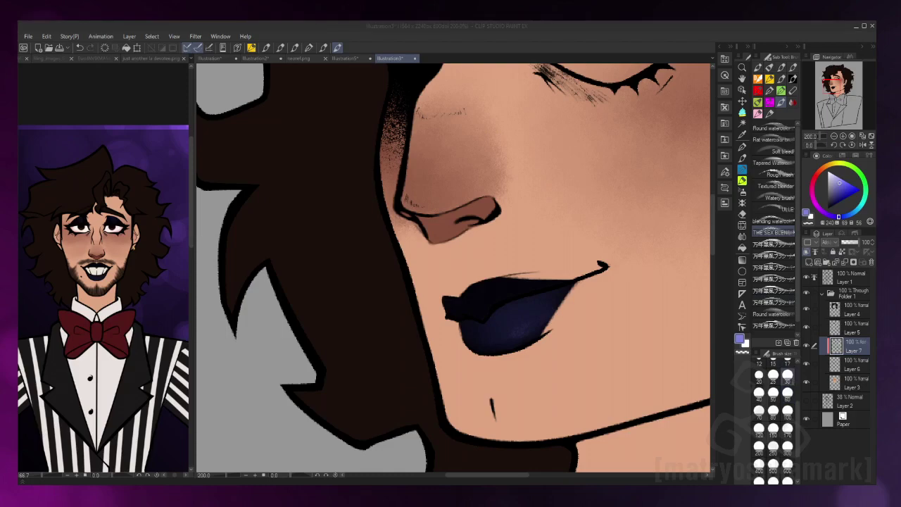
key("ctrl+e")
Erase the stray line above the upper lip on the line art layer, checking the face in the mirrored view
key("ctrl+minus")
left_click(852, 276)
key("e")
key("ctrl+plus")
key("h")
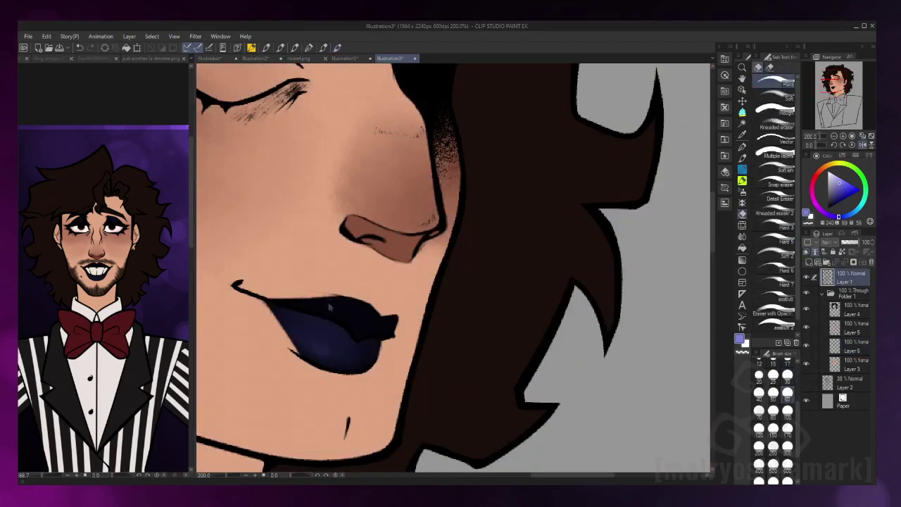
key("ctrl+minus")
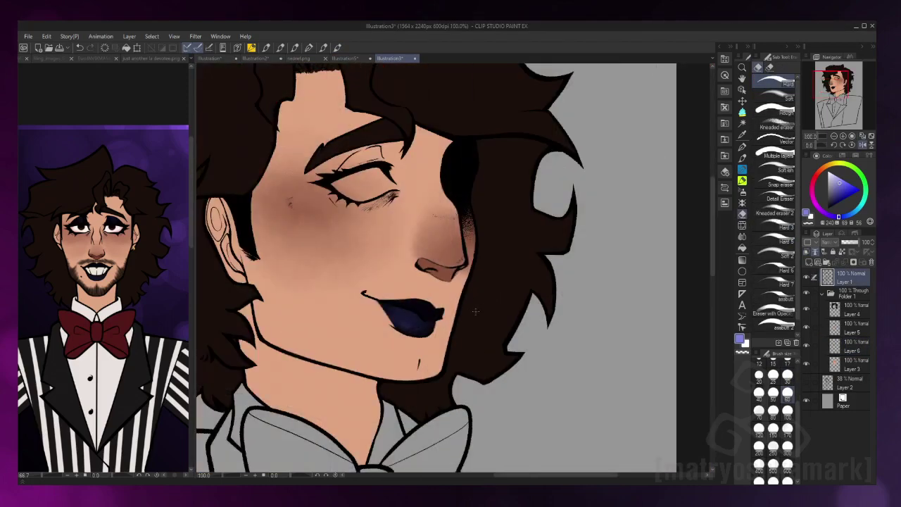
key("h")
key("ctrl+z")
key("ctrl+z")
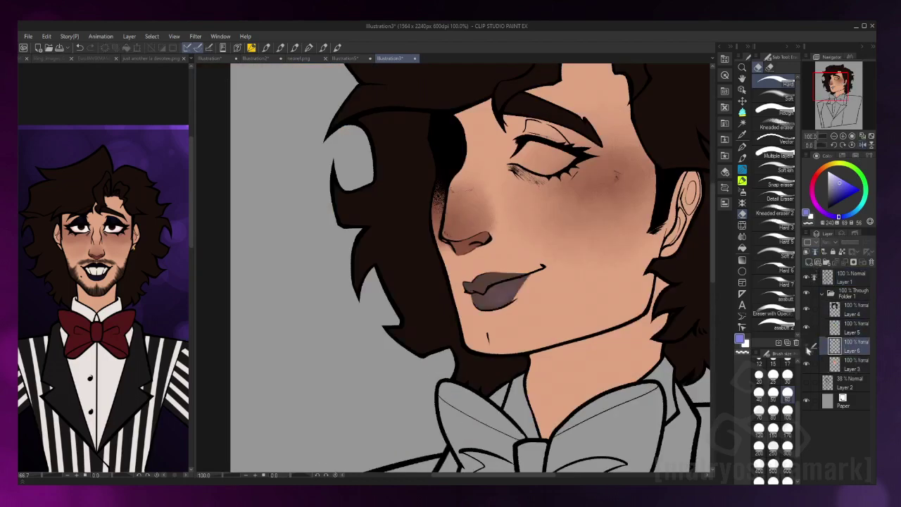
Start filling the eye with the off-white from the reference's eye on a new layer beneath the lip color
scroll(109, 220, "up", 5)
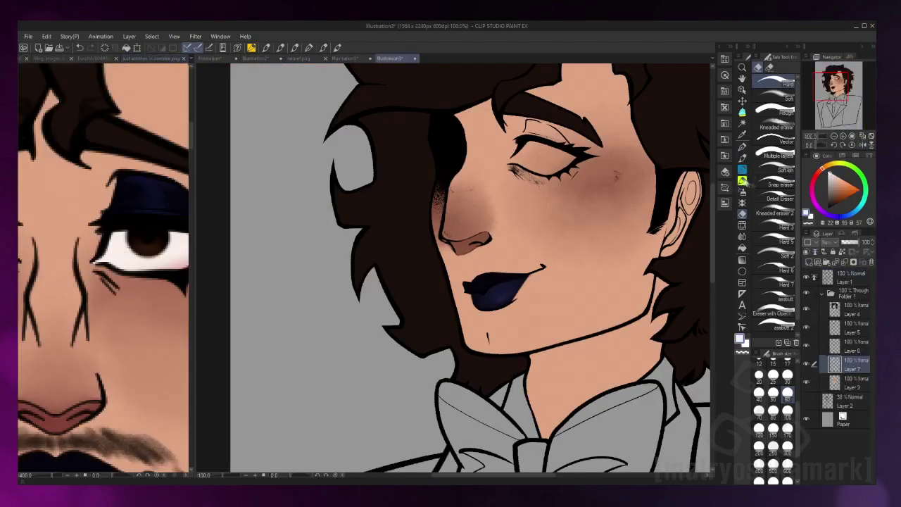
key("b")
scroll(616, 126, "up", 3)
left_click(743, 170)
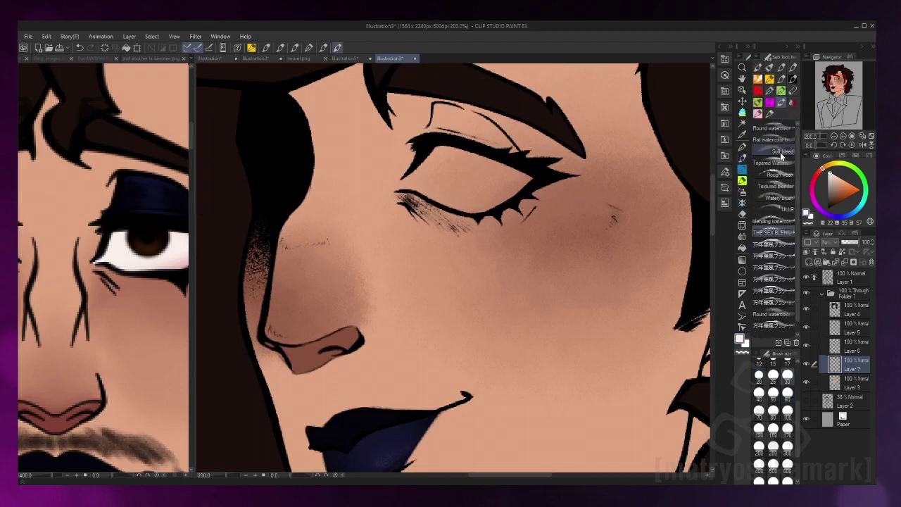
left_click(777, 177)
left_click_drag(454, 154, 458, 194)
scroll(478, 162, "up", 2)
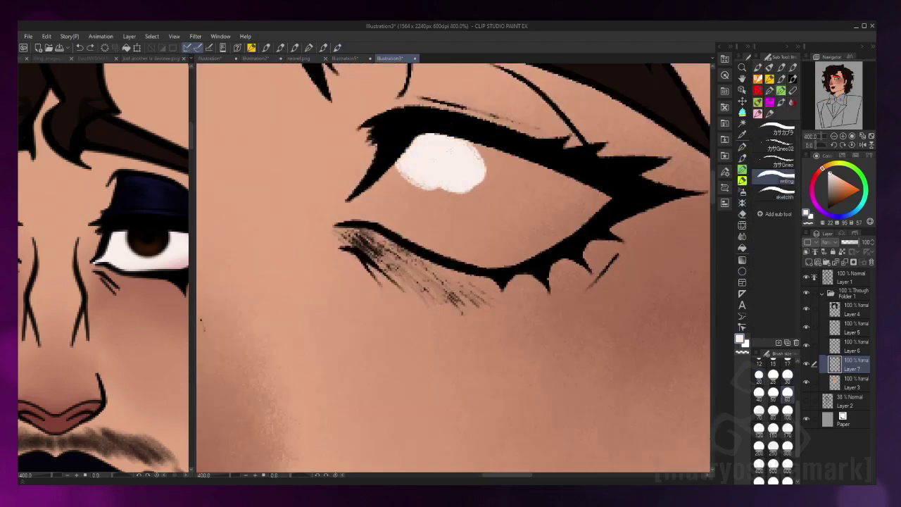
Fill the rest of the eye with off-white up to the lash lines and into both corners
mouse_move(450, 162)
left_mouse_down()
mouse_move(359, 207)
mouse_move(440, 246)
mouse_move(504, 259)
mouse_move(531, 253)
left_mouse_up()
key("ctrl+z")
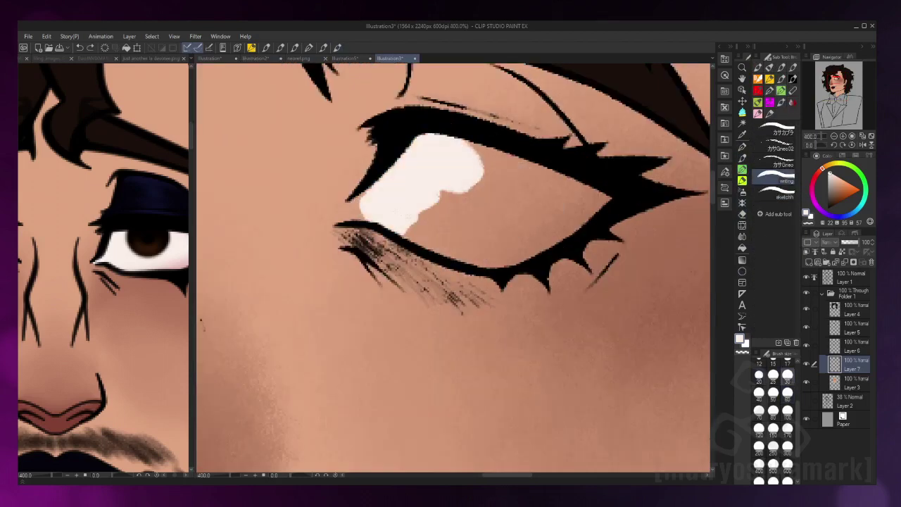
mouse_move(359, 200)
left_mouse_down()
mouse_move(451, 243)
mouse_move(542, 260)
mouse_move(605, 197)
left_mouse_up()
left_click_drag(577, 183, 436, 148)
left_click_drag(422, 211, 563, 197)
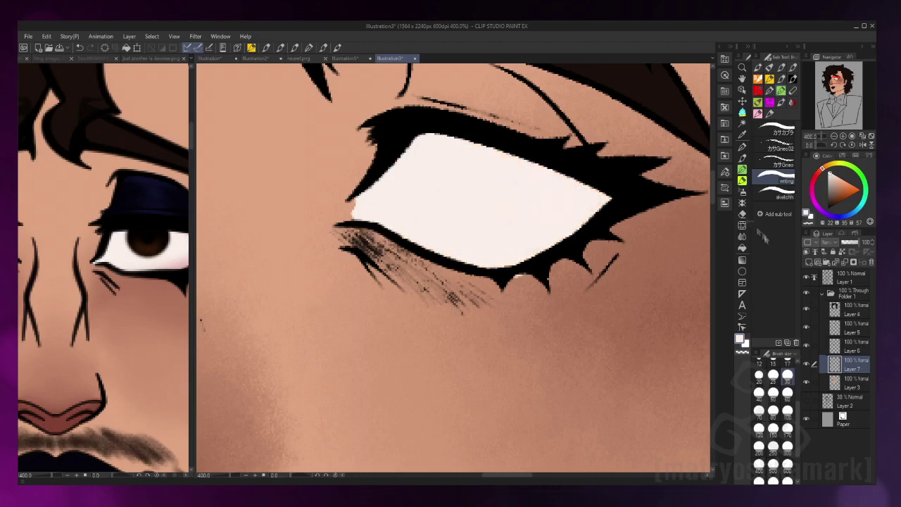
left_click(742, 146)
left_click(742, 170)
key("b")
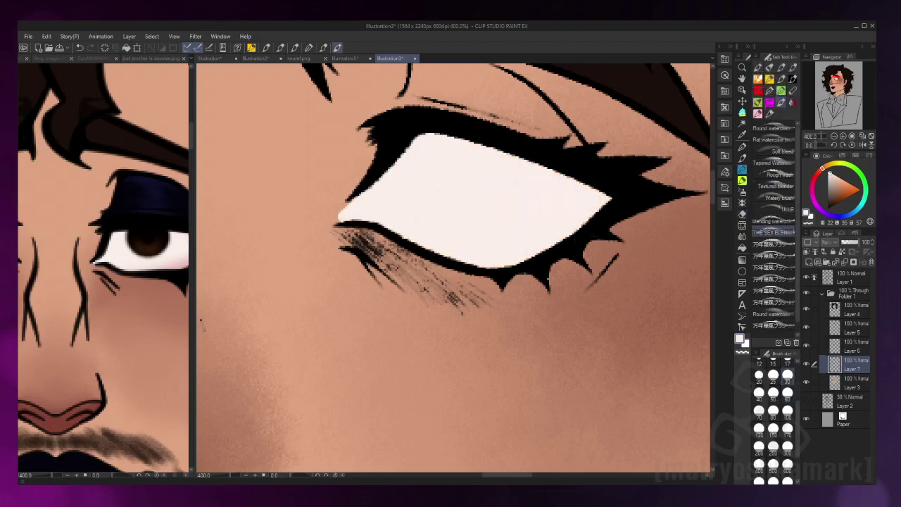
Tint the eye white with a blended red shadow from the outer corner on a clipped layer, soften it to pale pink, and merge it
scroll(454, 267, "down", 2)
left_click(810, 252)
left_click(815, 174)
left_click_drag(536, 278, 471, 312)
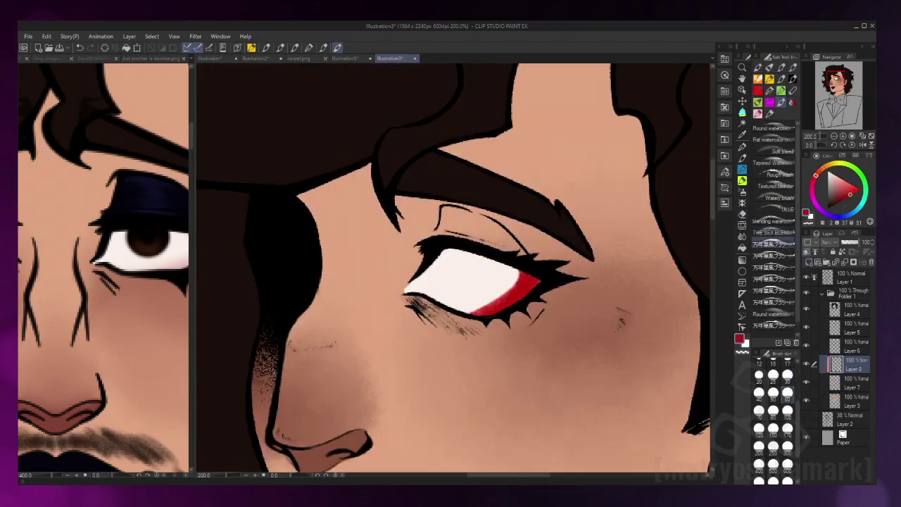
left_click(783, 233)
mouse_move(524, 274)
left_mouse_down()
mouse_move(485, 306)
mouse_move(507, 288)
mouse_move(443, 296)
mouse_move(493, 292)
mouse_move(465, 288)
mouse_move(507, 310)
mouse_move(422, 285)
mouse_move(443, 303)
left_mouse_up()
left_click(831, 242)
left_click(839, 275)
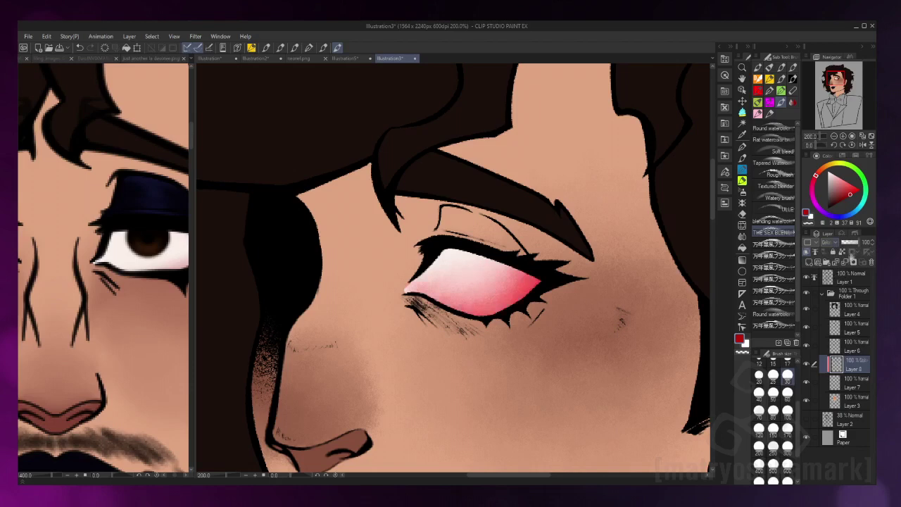
key("ctrl+e")
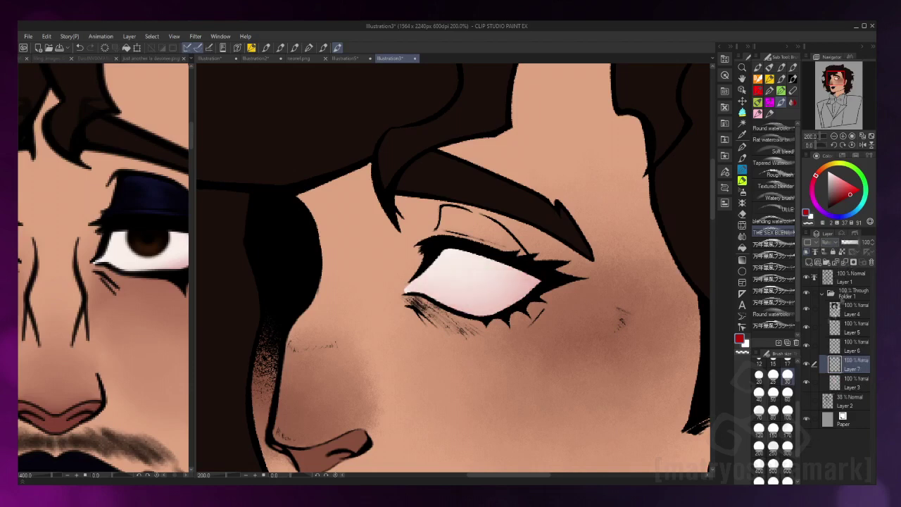
Paint the iris on a new layer with the dark brown sampled from the reference's eye
key("ctrl+shift+n")
left_click(138, 247, "alt")
mouse_move(479, 262)
left_mouse_down()
mouse_move(486, 299)
mouse_move(482, 257)
left_mouse_up()
key("bracketleft")
left_click_drag(507, 303, 508, 268)
Paint a near-black pupil and upper iris shadow on a new layer clipped to the iris
key("ctrl+shift+n")
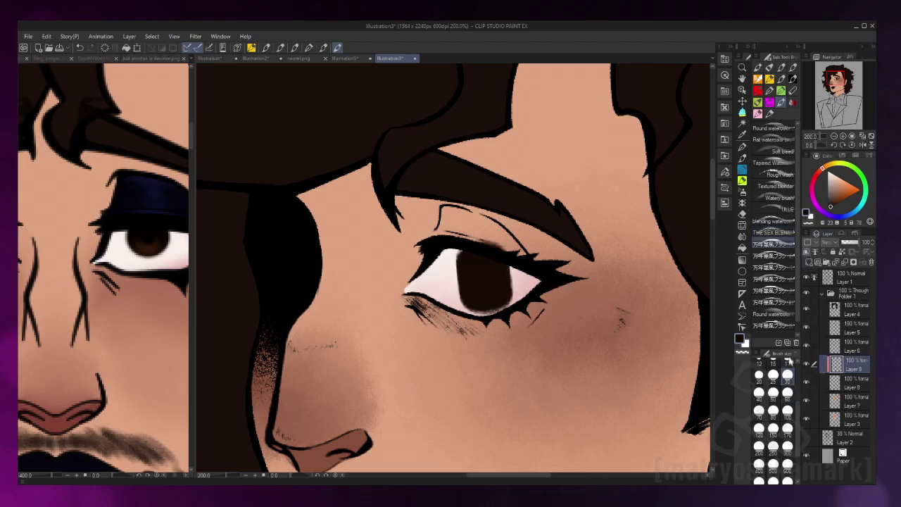
left_click(787, 374)
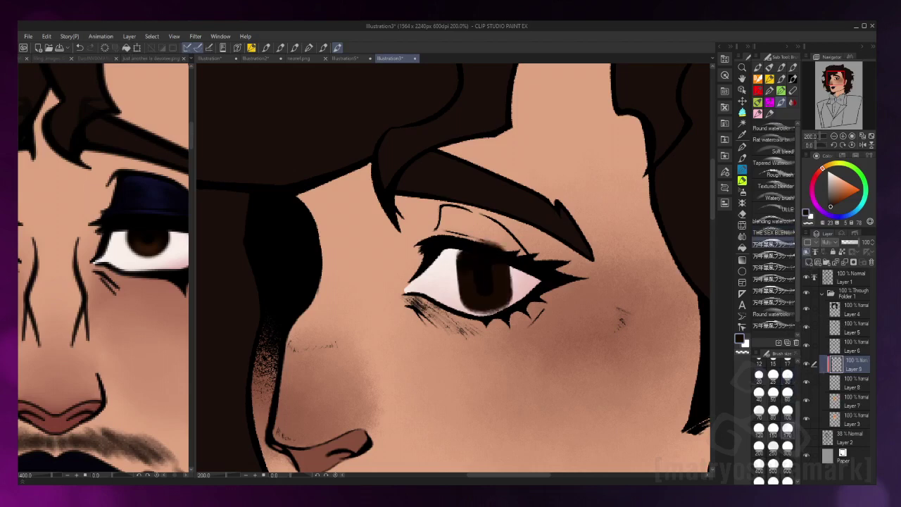
left_click(773, 232)
scroll(596, 318, "up", 2)
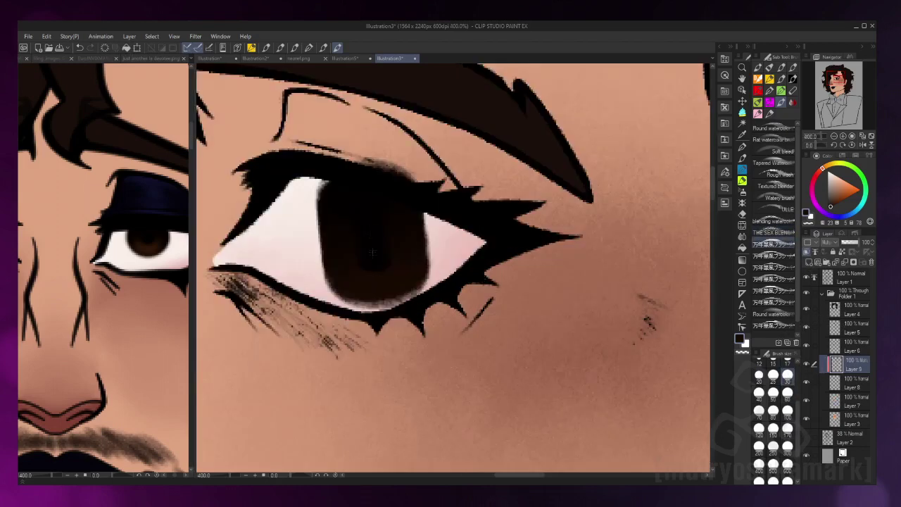
Add a dark red glow to the lower iris around the pupil, blend it, and merge it into the iris layer
scroll(450, 267, "down", 2)
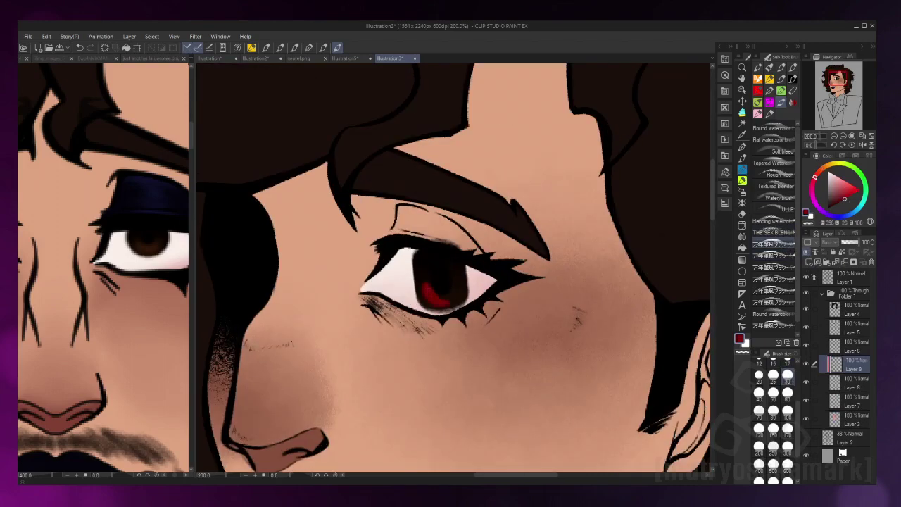
scroll(549, 294, "up", 2)
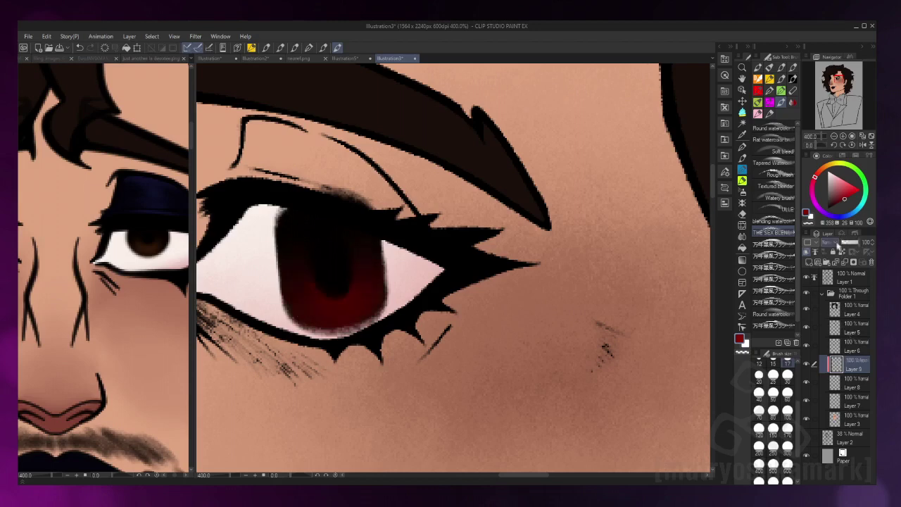
scroll(383, 296, "down", 2)
key("ctrl+e")
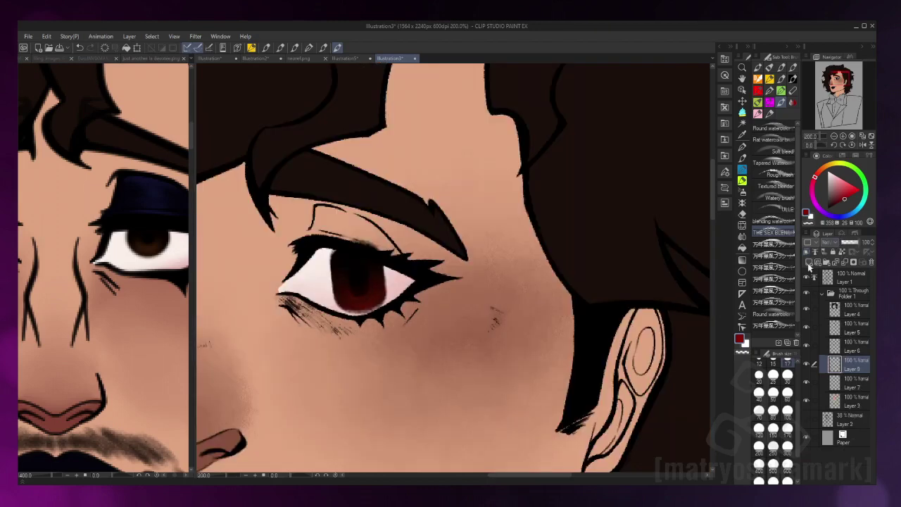
Paint a pink crescent highlight around the pupil on a new clipped layer and blend it into the red iris
left_click(809, 262)
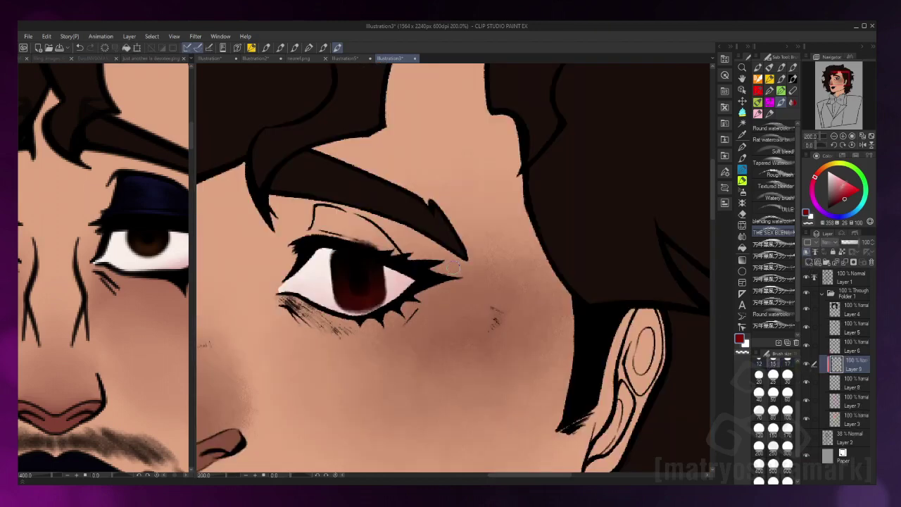
left_click(773, 244)
left_click_drag(340, 296, 346, 286)
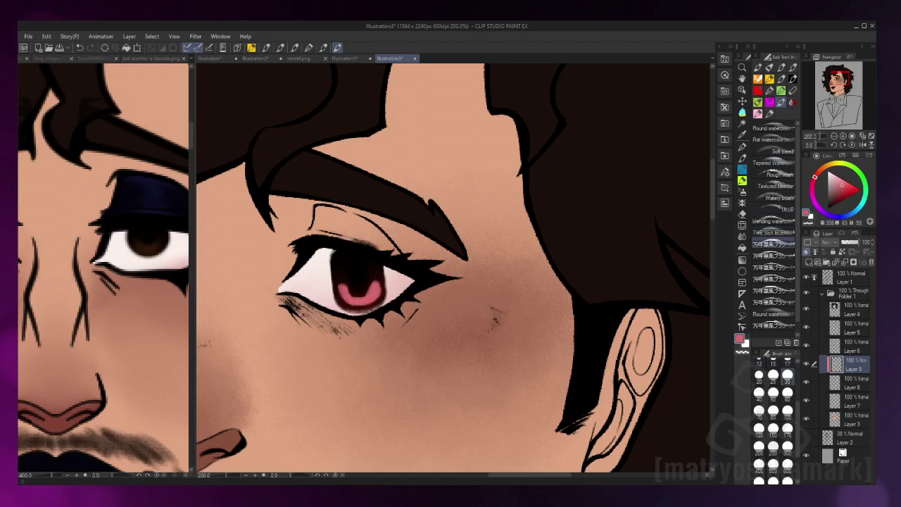
left_click(773, 232)
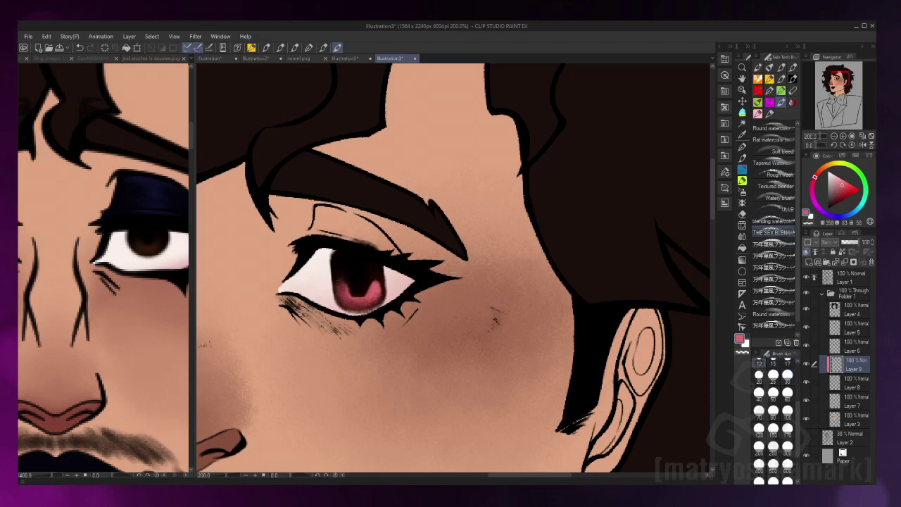
key("bracketleft")
mouse_move(366, 302)
left_mouse_down()
mouse_move(380, 280)
mouse_move(366, 280)
mouse_move(378, 286)
left_mouse_up()
key("bracketright")
key("bracketright")
key("bracketright")
left_click(773, 233)
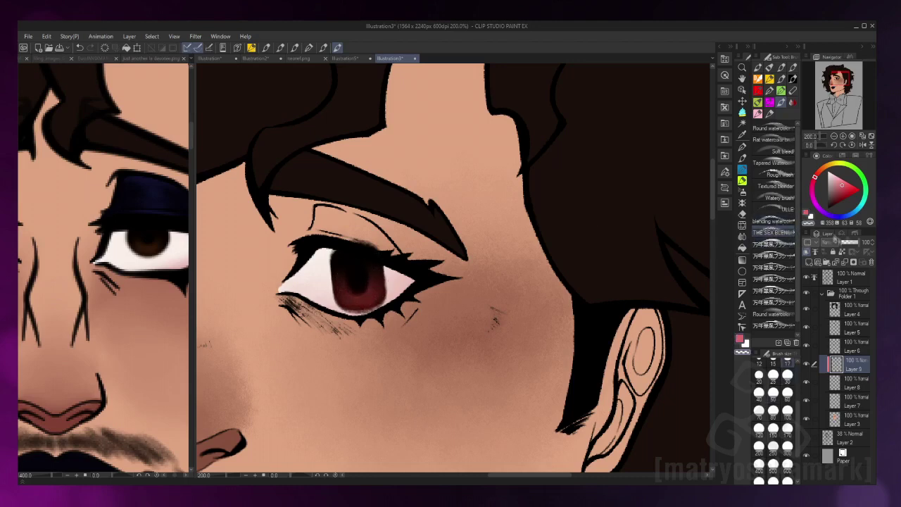
Merge the iris highlight into the iris layer, and the iris into the eye white layer
key("ctrl+z")
scroll(834, 242, "down", 2)
key("ctrl+e")
key("ctrl+minus")
key("ctrl+minus")
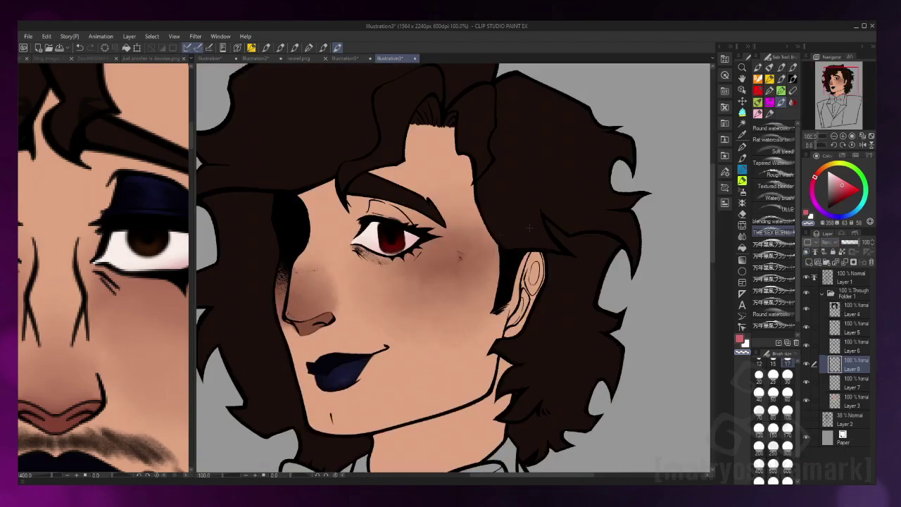
key("ctrl+e")
scroll(834, 242, "down", 1)
scroll(834, 242, "up", 1)
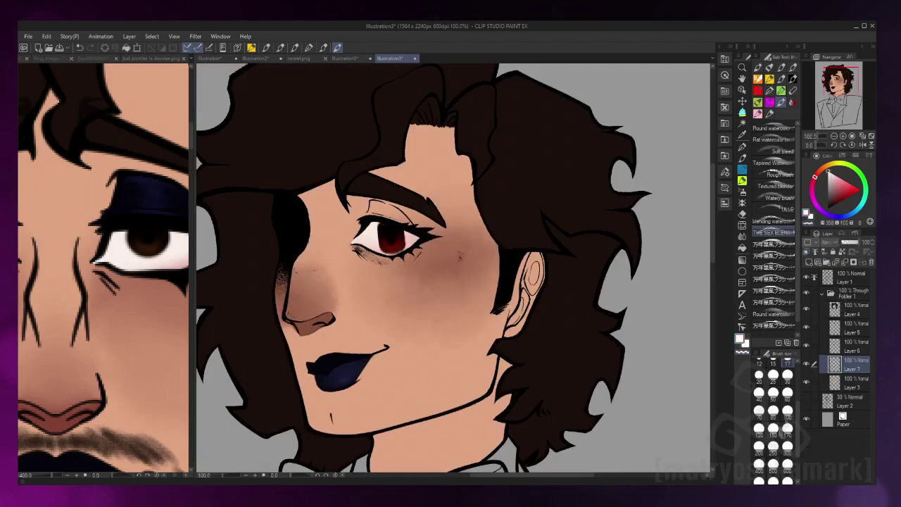
Fill the upper eyelid on a new layer with navy eyeshadow sampled from the reference
left_click(157, 185, "alt")
left_click(389, 57)
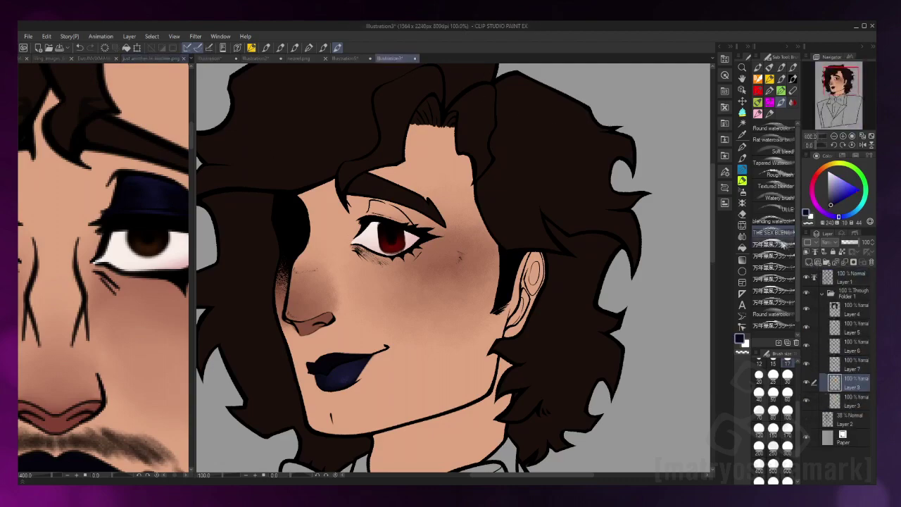
scroll(375, 212, "up", 5)
left_click_drag(401, 197, 581, 299)
left_click_drag(465, 211, 282, 302)
mouse_move(381, 211)
left_mouse_down()
mouse_move(556, 162)
mouse_move(478, 261)
left_mouse_up()
left_click_drag(591, 204, 465, 268)
left_click_drag(330, 171, 308, 254)
mouse_move(314, 207)
left_mouse_down()
mouse_move(269, 267)
mouse_move(620, 295)
left_mouse_up()
Shade the navy eyelid at brush size 60 on a clipped layer set to Multiply with reduced opacity
left_click(808, 252)
left_click(787, 392)
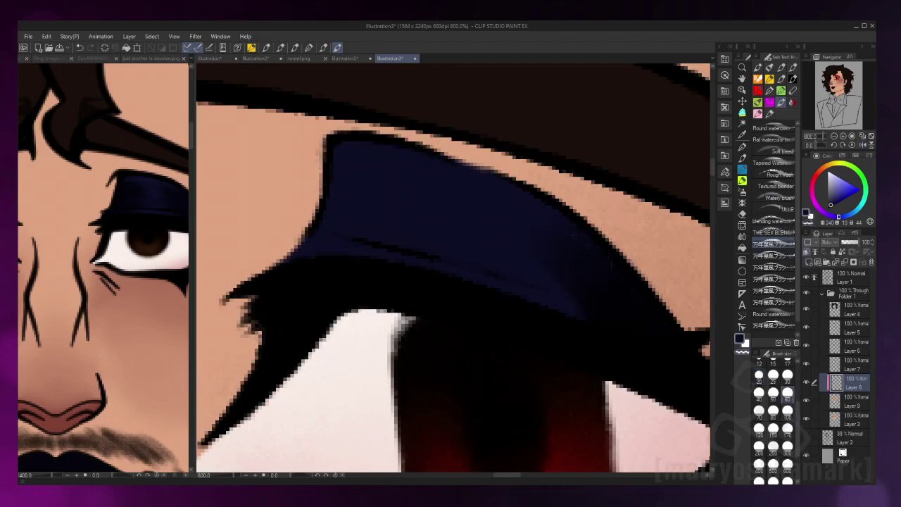
left_click_drag(535, 281, 366, 204)
key("ctrl+minus")
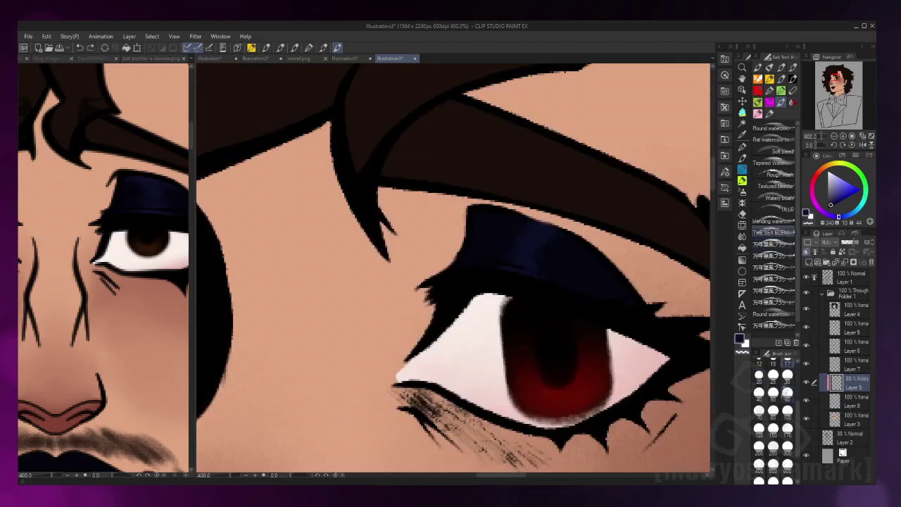
Deepen the outer eyelid shadow on another clipped layer, blend it, and merge the shading into the eyeshadow layer
key("ctrl+shift+n")
left_click_drag(564, 257, 626, 295)
scroll(831, 241, "down", 1)
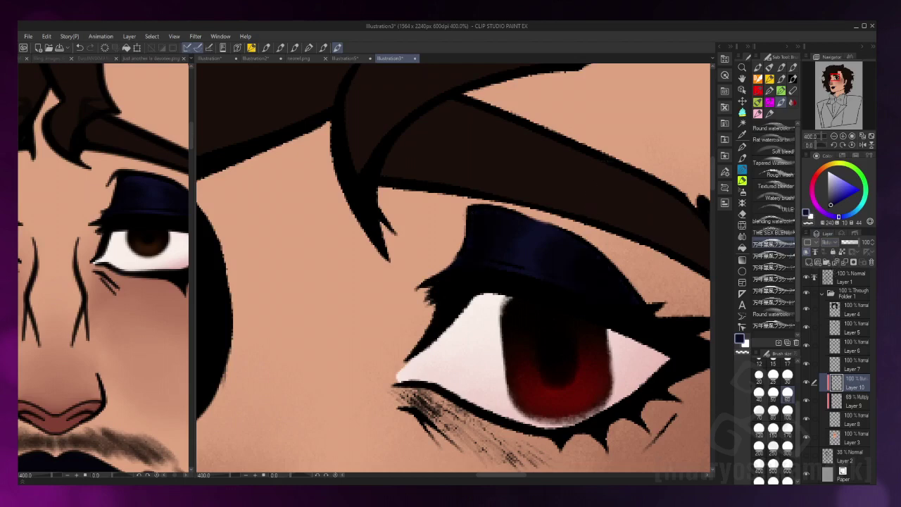
left_click(774, 233)
key("ctrl+e")
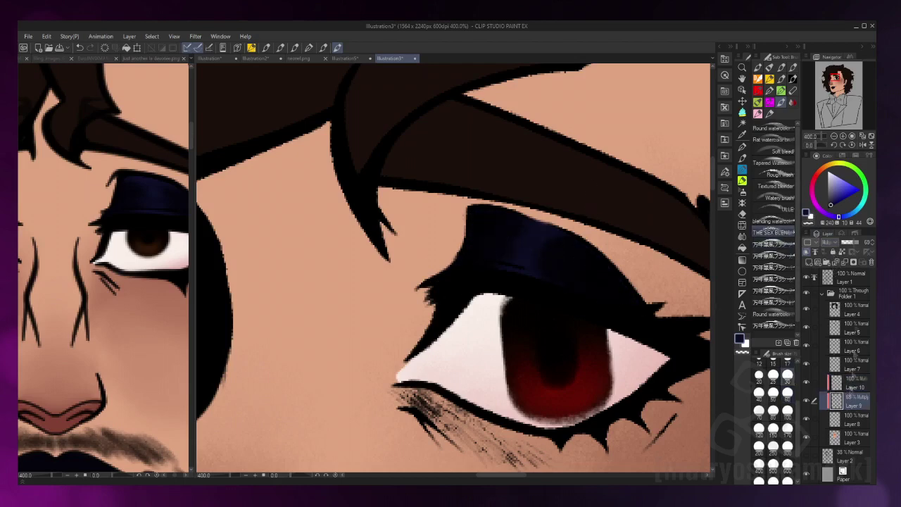
Paint a pale lavender highlight in the middle of the eyelid on a clipped layer and blend it
left_click(774, 243)
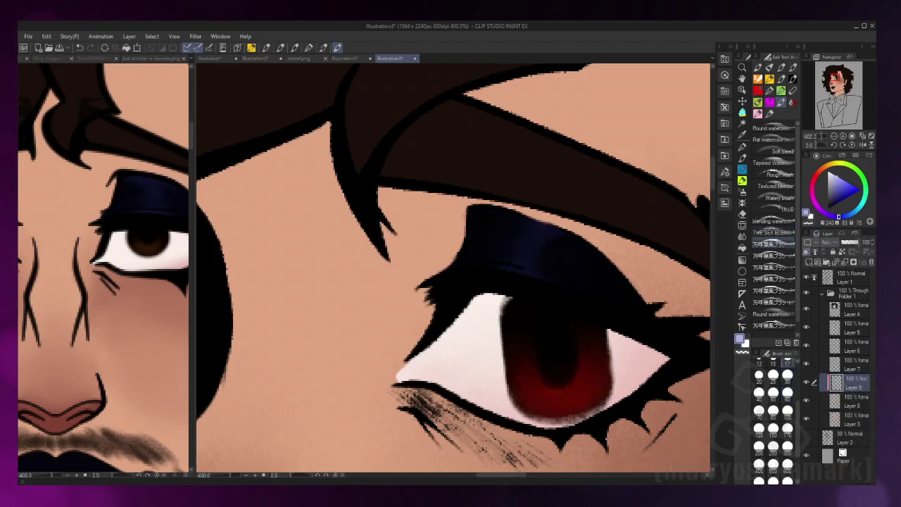
key("h")
mouse_move(352, 225)
left_mouse_down()
mouse_move(382, 230)
mouse_move(363, 272)
mouse_move(415, 271)
left_mouse_up()
left_click(775, 232)
mouse_move(394, 226)
left_mouse_down()
mouse_move(415, 239)
mouse_move(373, 239)
mouse_move(344, 278)
mouse_move(401, 263)
left_mouse_up()
Adjust the blending of the eyelid highlight layer and merge it into the eyeshadow layer
key("ctrl+minus")
key("ctrl+minus")
key("ctrl+minus")
key("ctrl+minus")
key("ctrl+minus")
key("ctrl+minus")
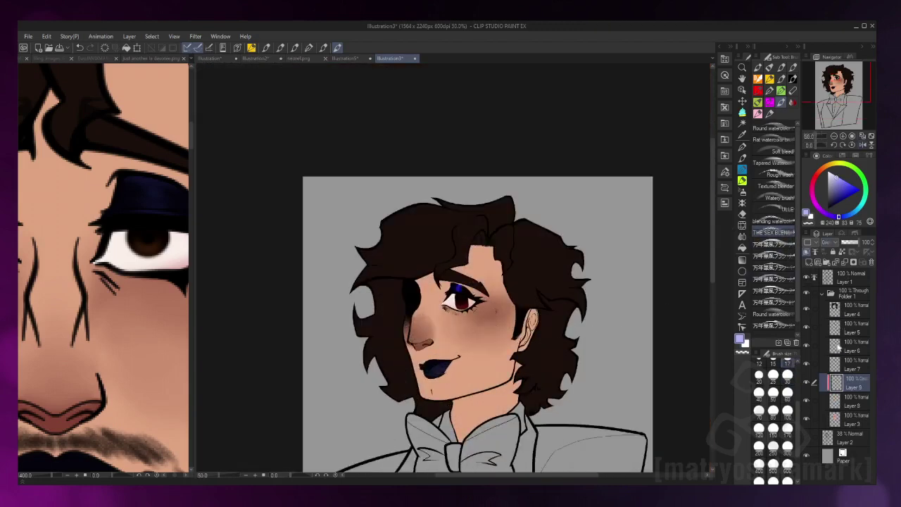
left_click(849, 250)
key("ctrl+alt+0")
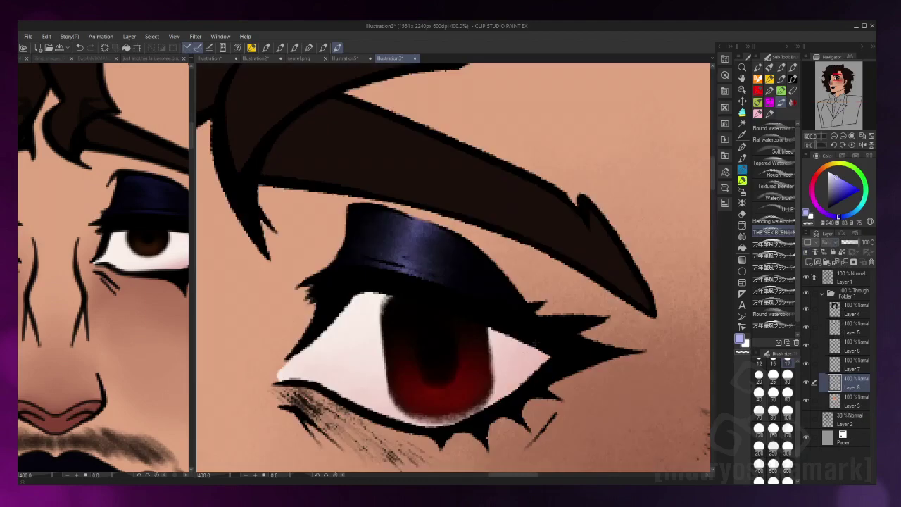
Add a small dark mole below the lower lip on a new clipped layer and merge it into the skin layer
key("ctrl+minus")
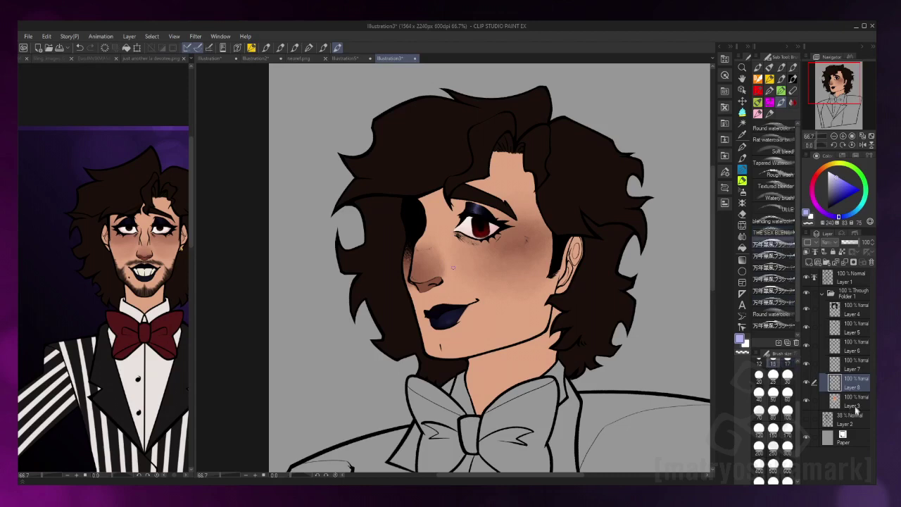
key("ctrl+shift+n")
key("ctrl+alt+0")
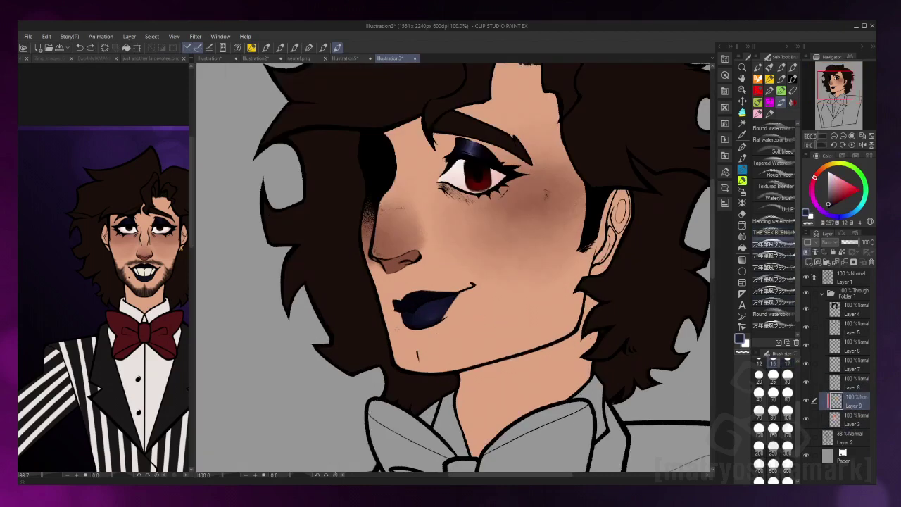
key("ctrl+e")
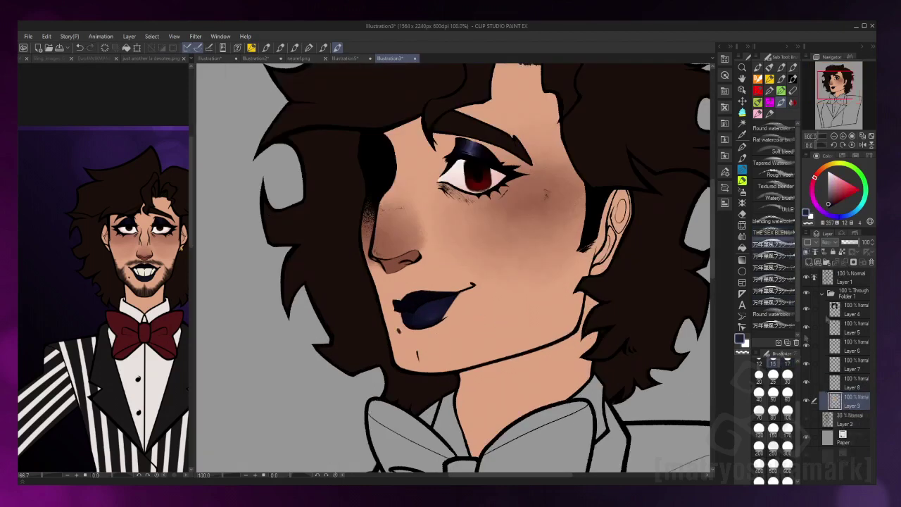
Paint a dark brown beard along the jaw and chin on a clipped layer, using the hair brush at size 30 and paint density 100
left_click(717, 384, "alt")
left_click(743, 181)
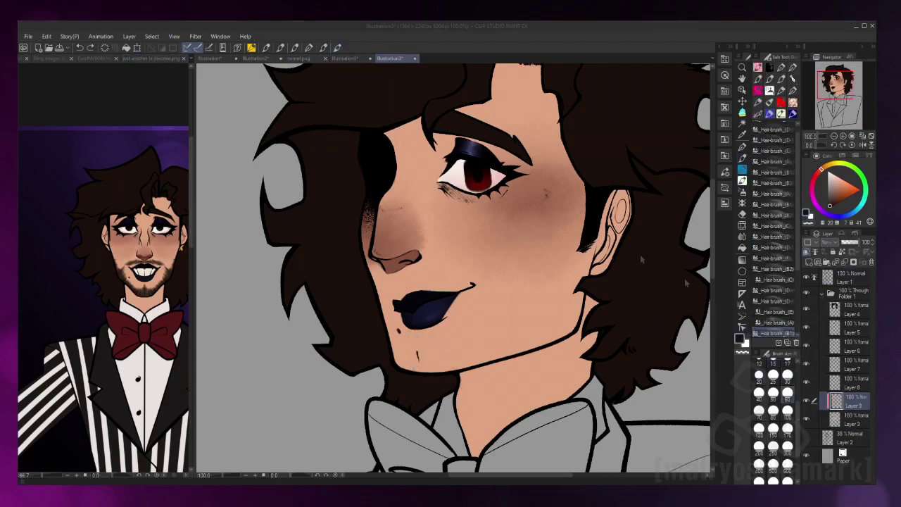
left_click(726, 172)
left_click(680, 116)
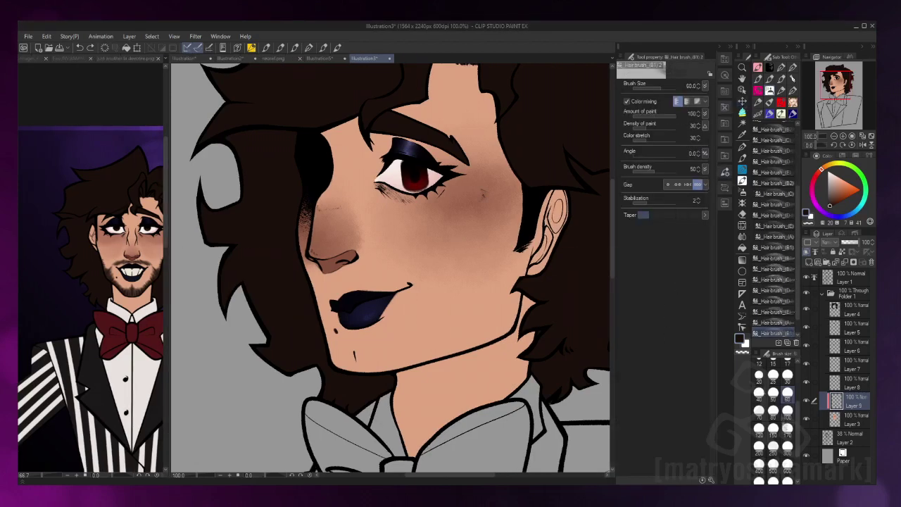
left_click(787, 375)
mouse_move(356, 342)
left_mouse_down()
mouse_move(370, 372)
mouse_move(401, 373)
left_mouse_up()
key("h")
left_click_drag(295, 296, 394, 380)
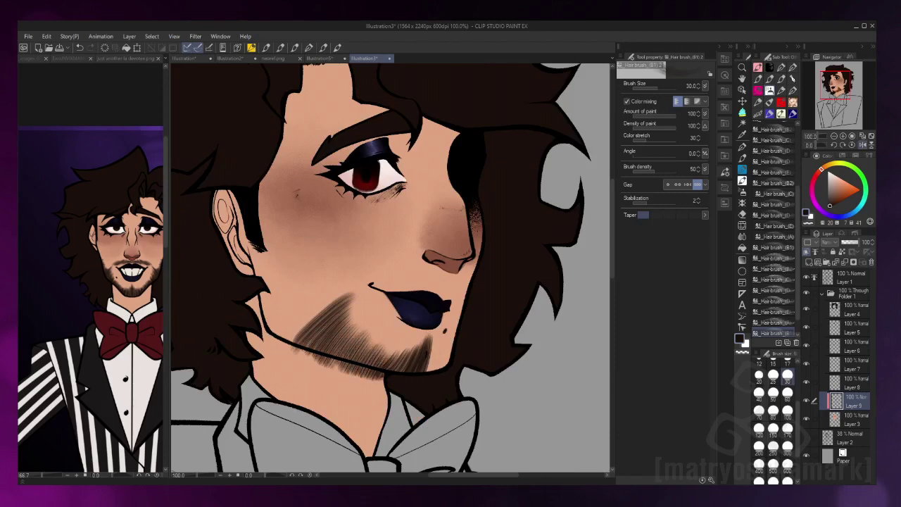
Paint the mustache with the hair brush at size 25 and extend the beard up the cheek to the sideburn
left_click(773, 374)
mouse_move(446, 278)
left_mouse_down()
mouse_move(367, 285)
mouse_move(450, 284)
left_mouse_up()
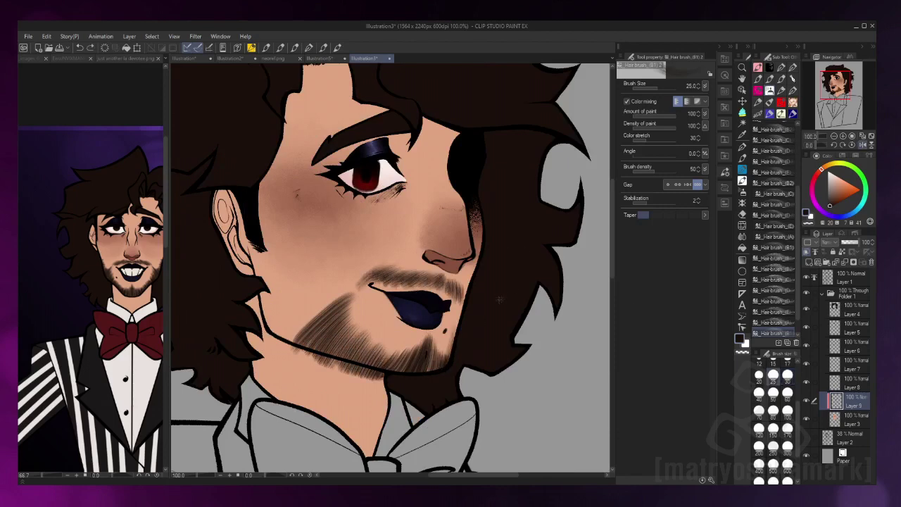
key("h")
left_click_drag(535, 254, 496, 299)
mouse_move(496, 303)
left_mouse_down()
mouse_move(454, 339)
mouse_move(471, 336)
left_mouse_up()
mouse_move(517, 292)
left_mouse_down()
mouse_move(487, 327)
mouse_move(496, 306)
left_mouse_up()
Fade the upper edges of the beard and mustache with the Soft 2 eraser at sizes 30 and 60
key("e")
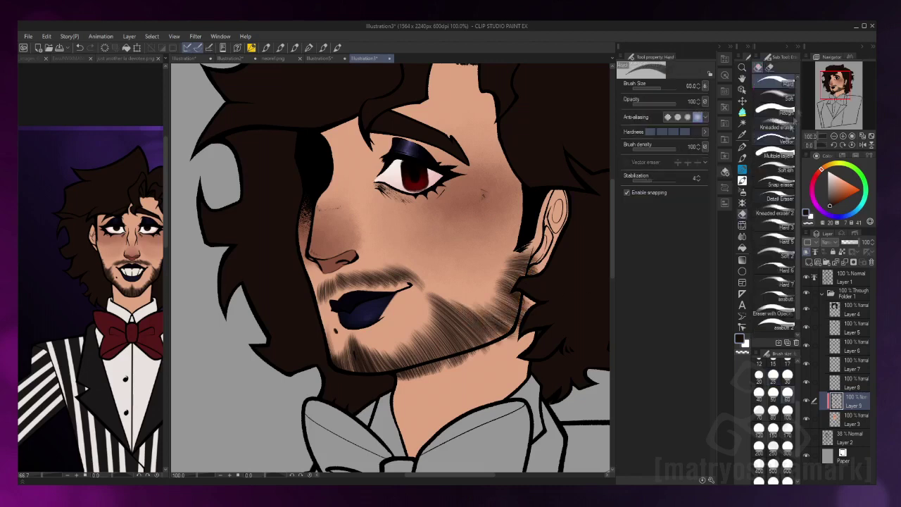
left_click(774, 255)
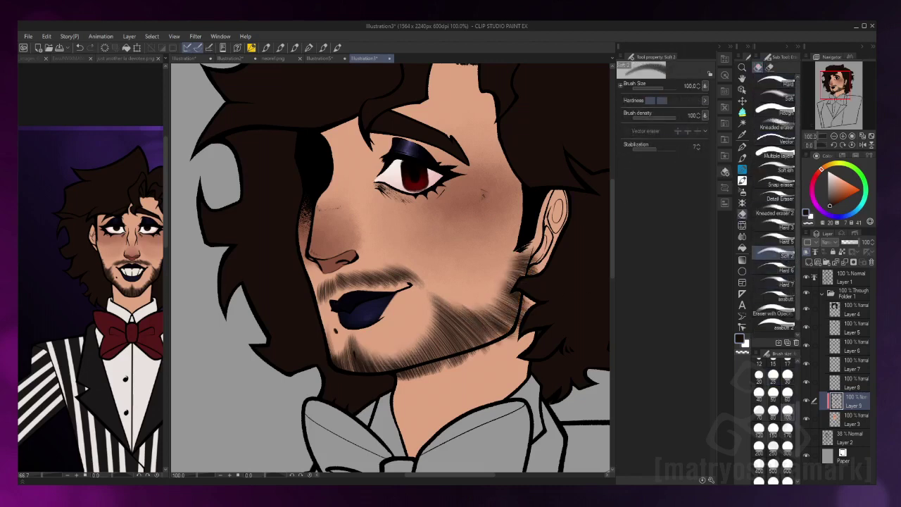
left_click(787, 375)
key("h")
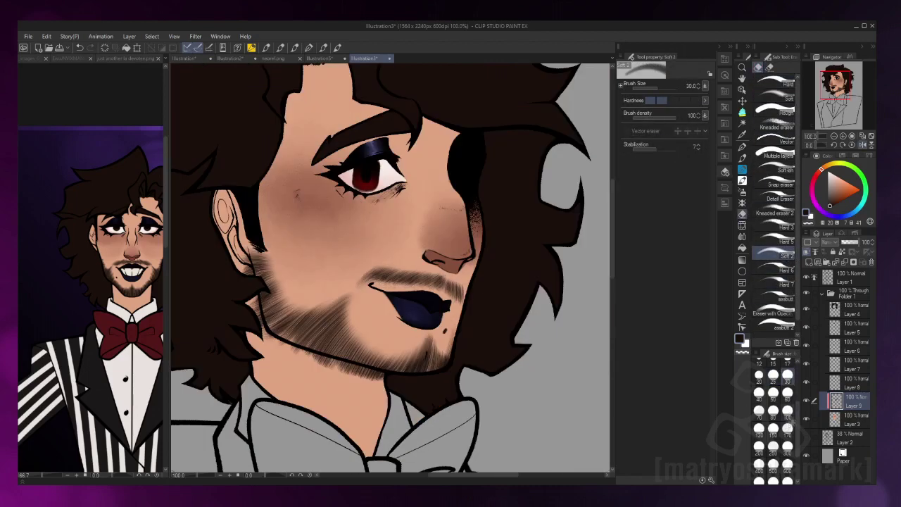
left_click(787, 410)
left_click(787, 392)
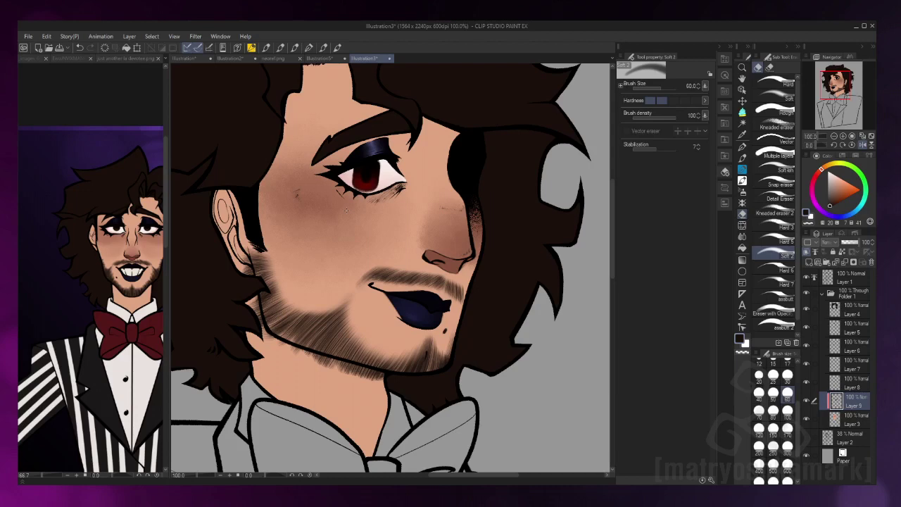
Erase the beard strokes spilling below the jawline with the Hard eraser and merge the beard into the skin layer
left_click(774, 82)
scroll(247, 276, "up", 2)
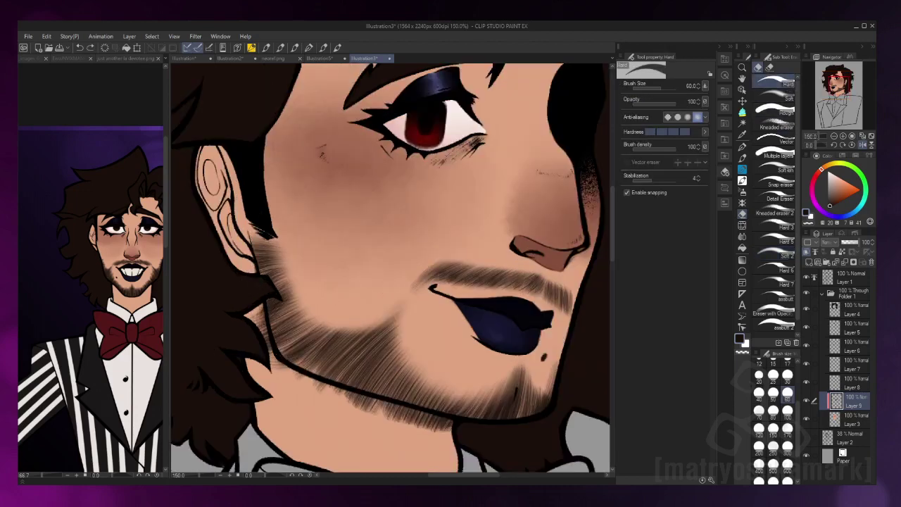
left_click_drag(278, 306, 264, 367)
key("h")
left_click_drag(486, 373, 377, 421)
key("h")
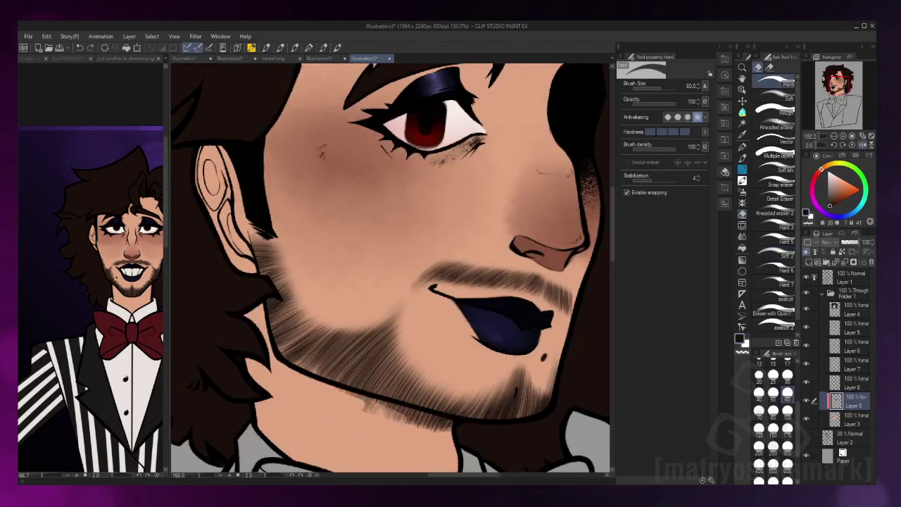
left_click_drag(449, 396, 338, 430)
scroll(393, 301, "down", 3)
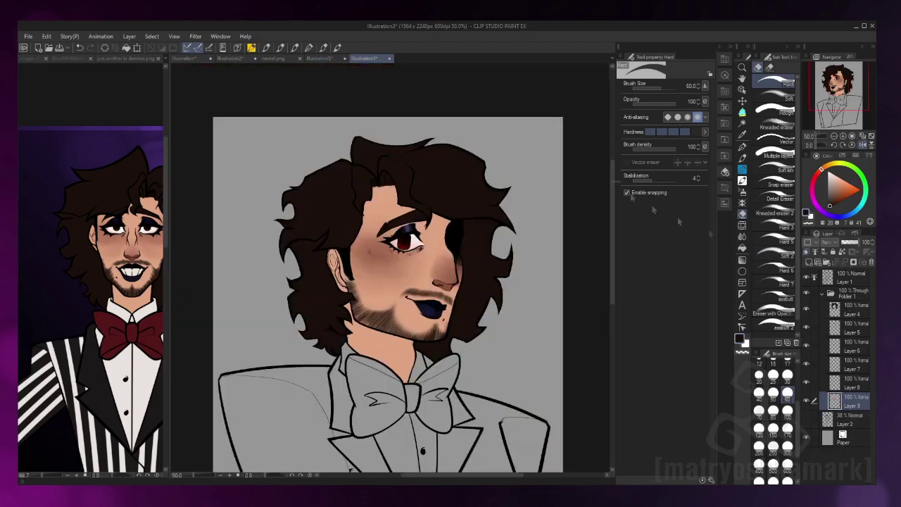
Paint a dark shadow beneath the lower lashes on a new clipped layer with the watercolor brush at size 60
key("b")
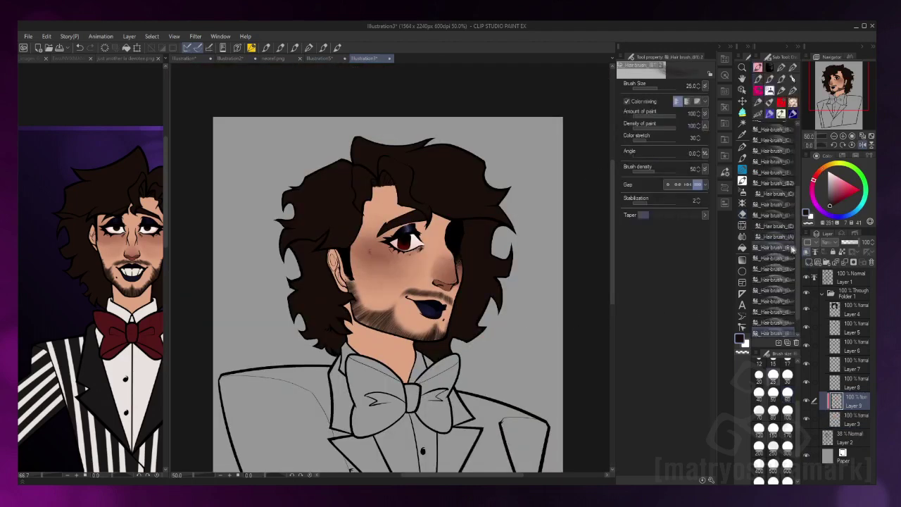
left_click(778, 113)
left_click(742, 180)
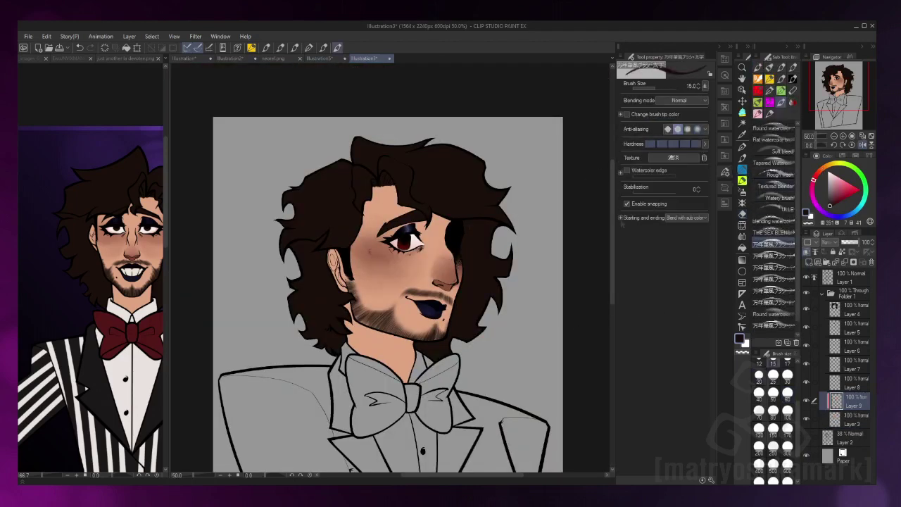
scroll(414, 250, "up", 3)
key("bracketright")
key("bracketright")
key("bracketright")
key("bracketright")
key("bracketright")
key("bracketright")
key("bracketright")
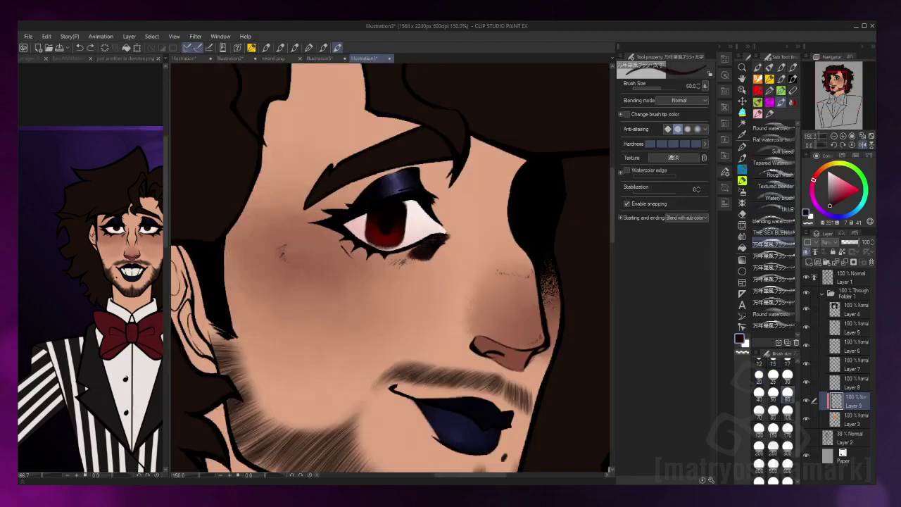
key("h")
key("h")
Extend the dark shadow across the whole lower eyelid and blend it into the skin
left_click(774, 232)
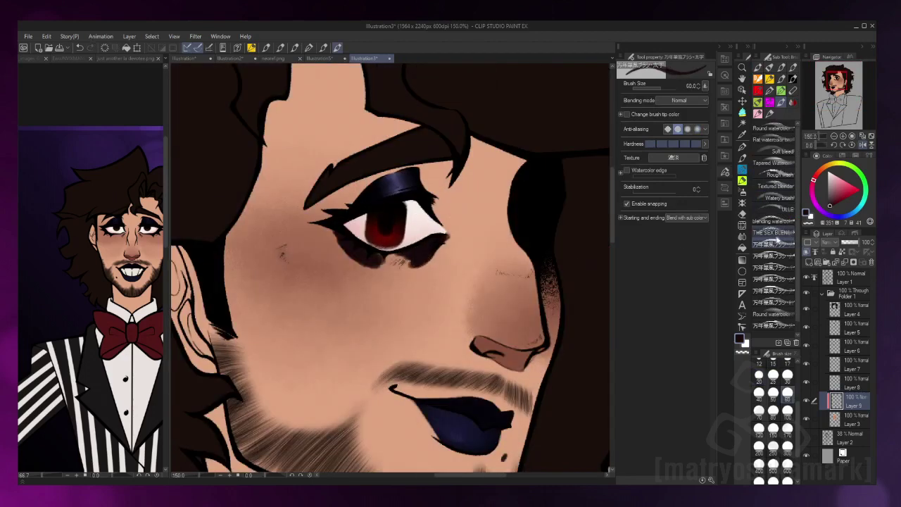
left_click(774, 244)
key("h")
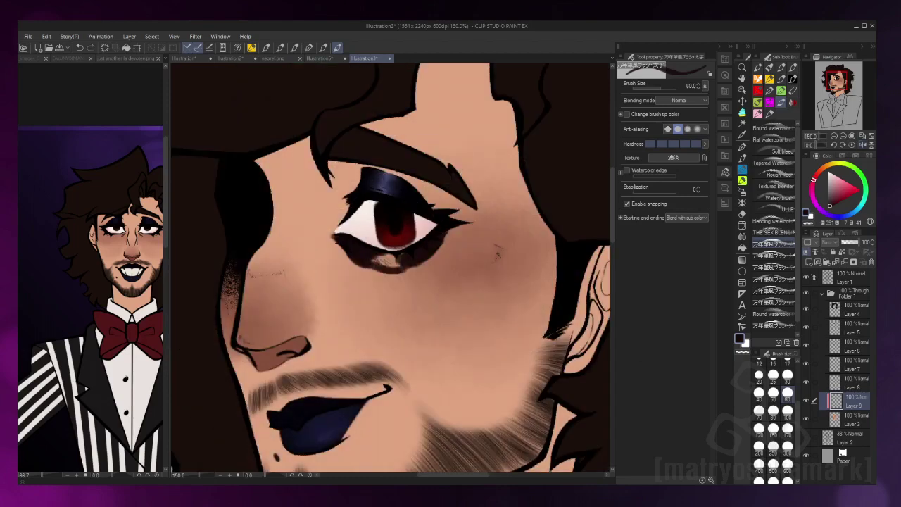
left_click(774, 232)
mouse_move(416, 262)
left_mouse_down()
mouse_move(493, 263)
mouse_move(450, 260)
mouse_move(468, 267)
left_mouse_up()
left_click(787, 392)
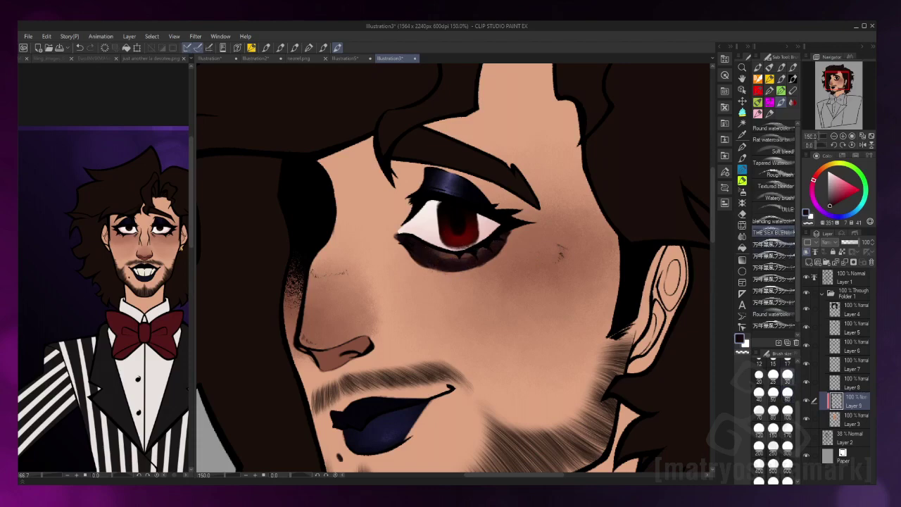
Clean up the under-eye shadow, blend a white highlight into it, and merge it into the skin layer
key("e")
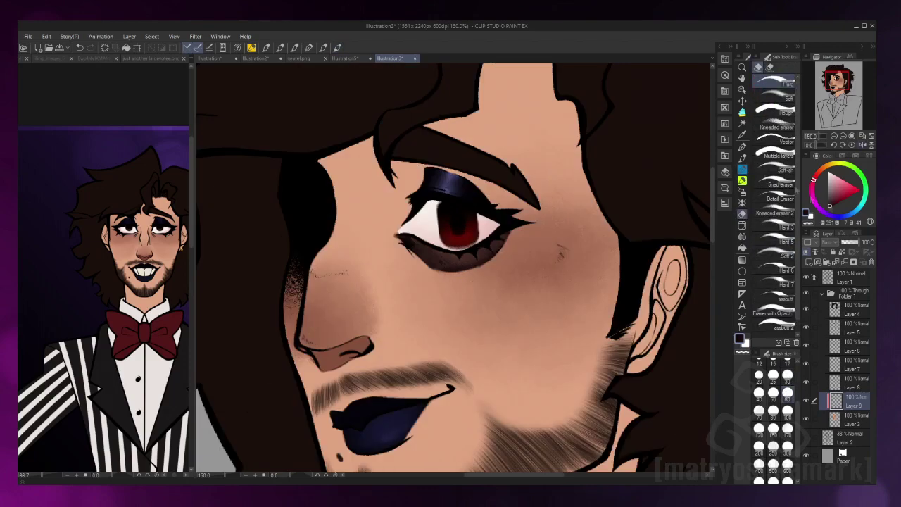
key("b")
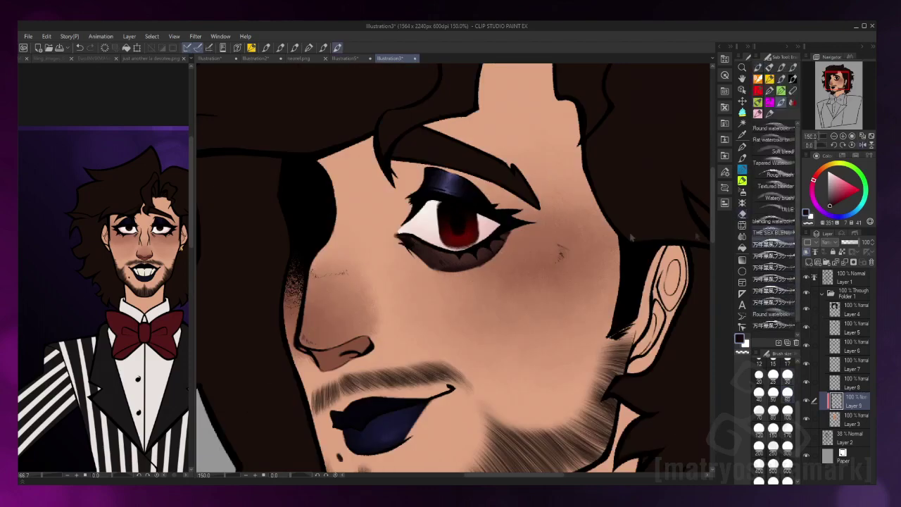
left_click(773, 232)
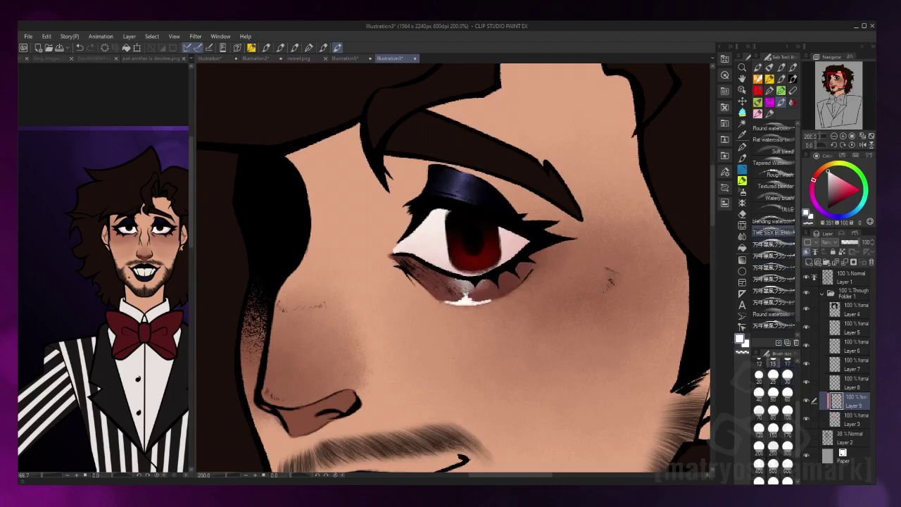
left_click(787, 392)
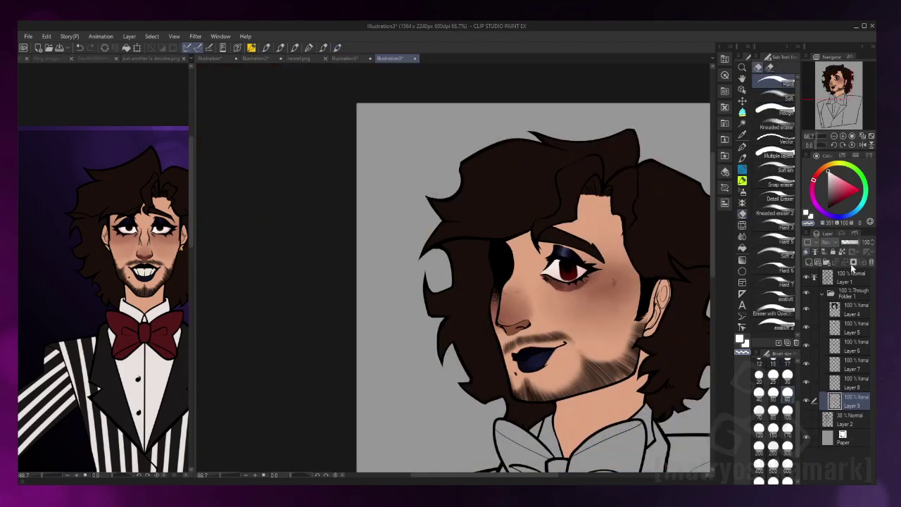
Select and collapse the portrait's color folder, try a Liquify adjustment on the eye, and undo it
left_click(850, 86)
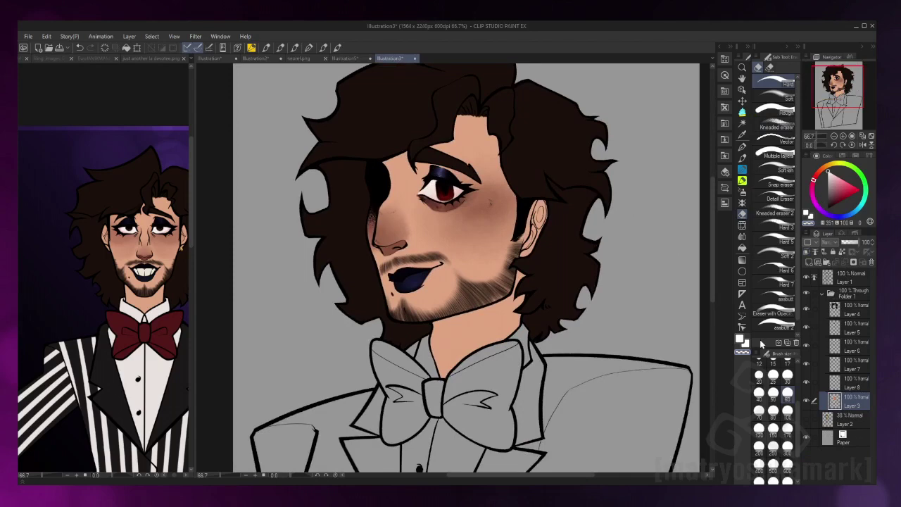
left_click(851, 293)
left_click(823, 293)
left_click(741, 225)
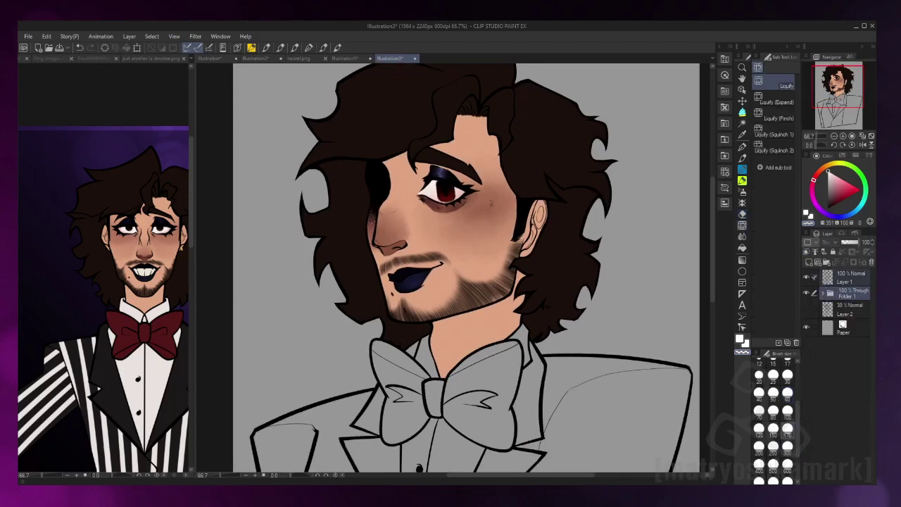
key("ctrl+z")
key("ctrl+z")
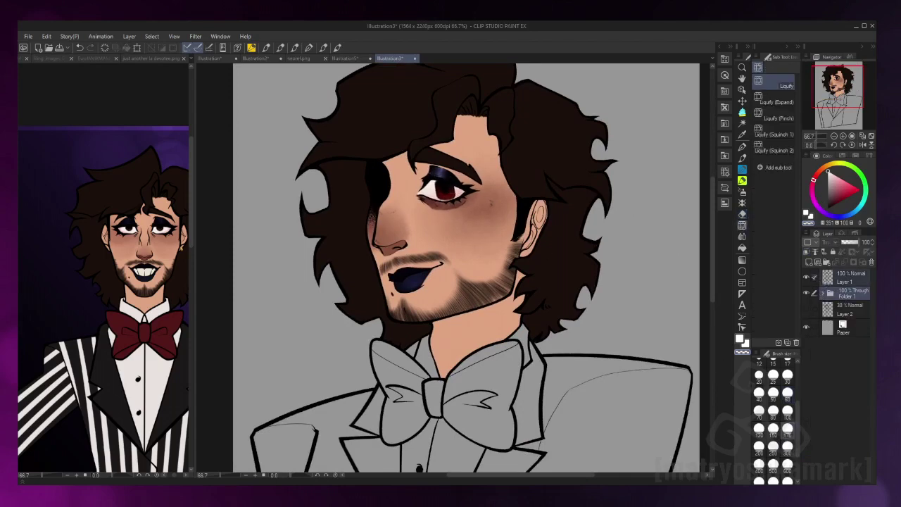
Compare the recent Liquify adjustments by stepping back through the edit history and returning to the latest state
key("ctrl+z")
left_click(787, 409)
key("ctrl+z")
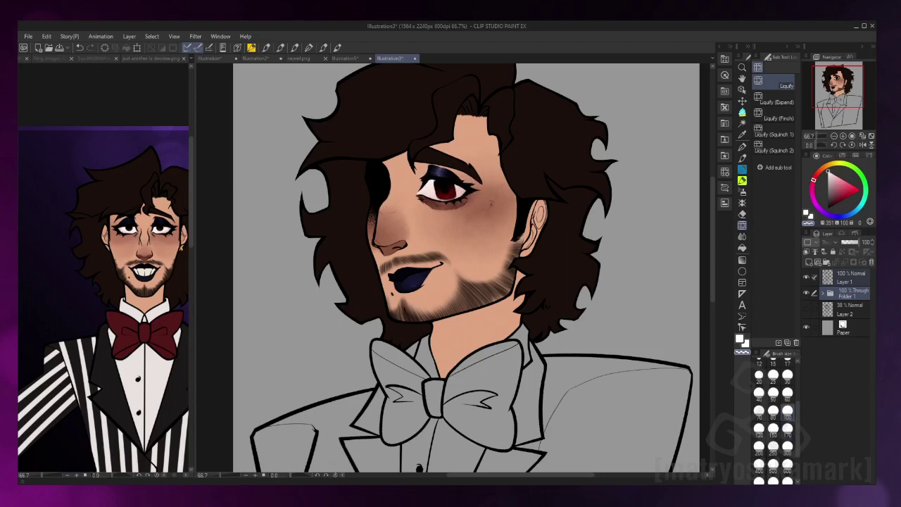
left_click(725, 186)
left_click(660, 375)
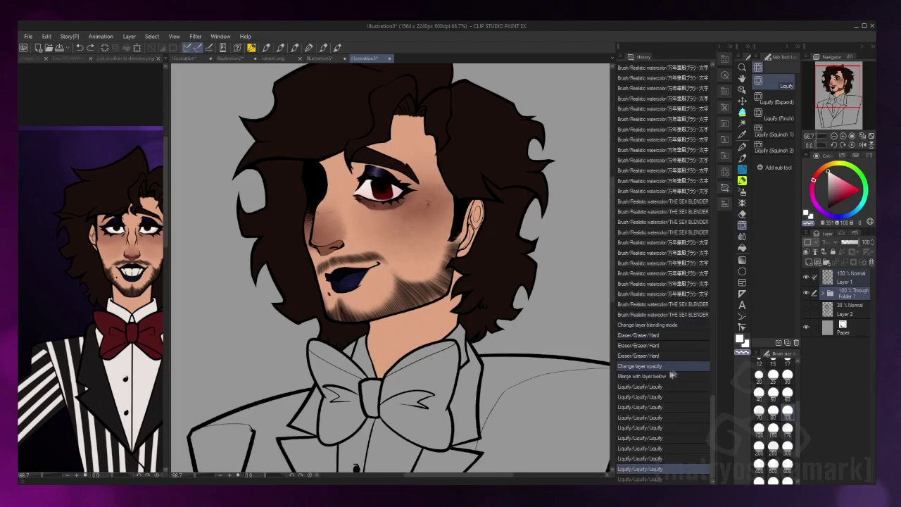
left_click(658, 458)
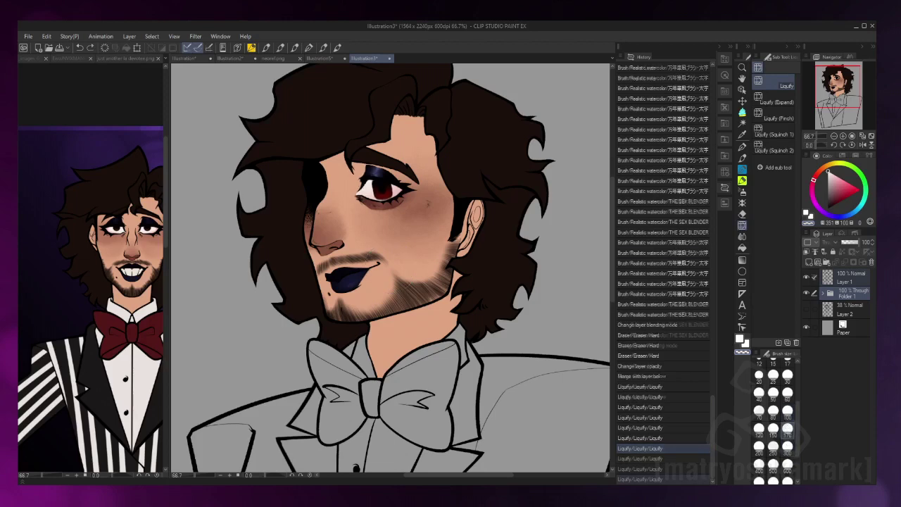
scroll(658, 461, "up", 1)
left_click(658, 469)
left_click(659, 479)
left_click(725, 187)
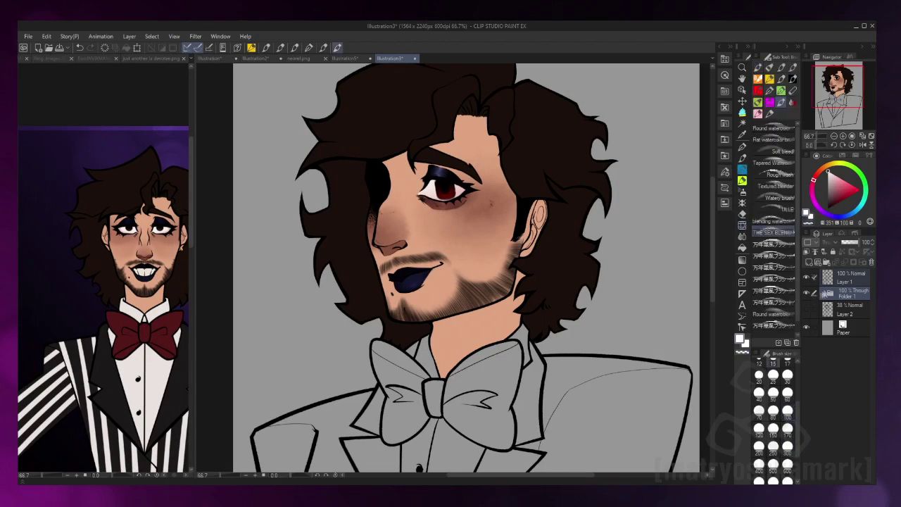
Add a new layer in the color folder and fill the entire suit, shirt and bow tie area with the reference's near-black
left_click(742, 169)
left_click(812, 382)
left_click(848, 347)
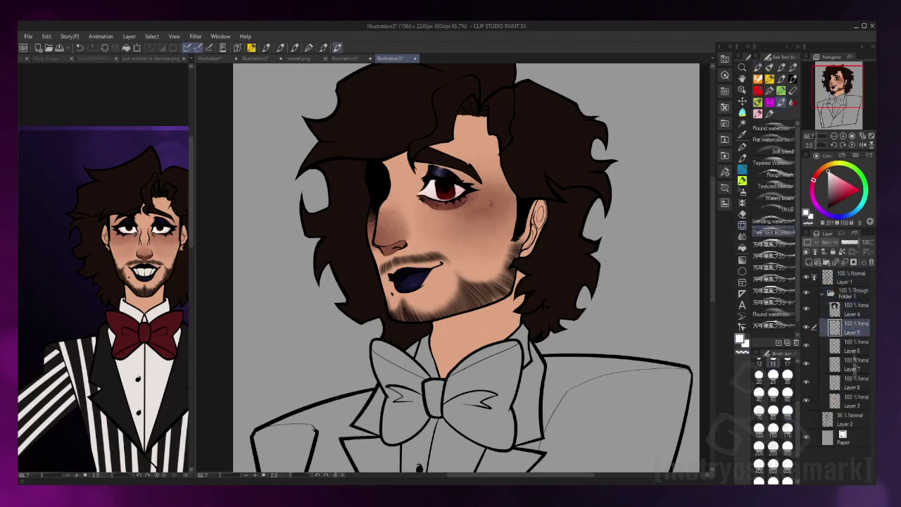
key("ctrl+shift+n")
key("m")
key("ctrl+minus")
key("ctrl+minus")
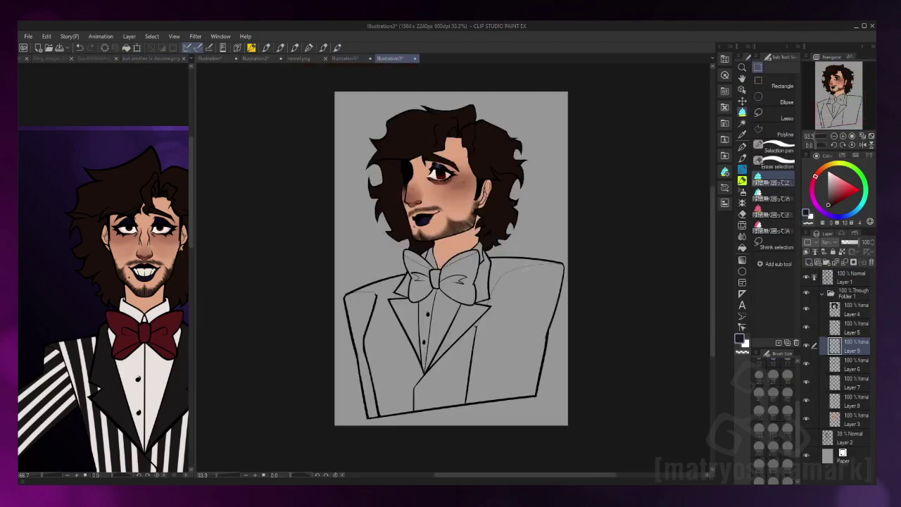
left_click(568, 268)
Fill the shirt front and collar with the reference's off-white on a new layer, and clean up its edges
key("ctrl+shift+n")
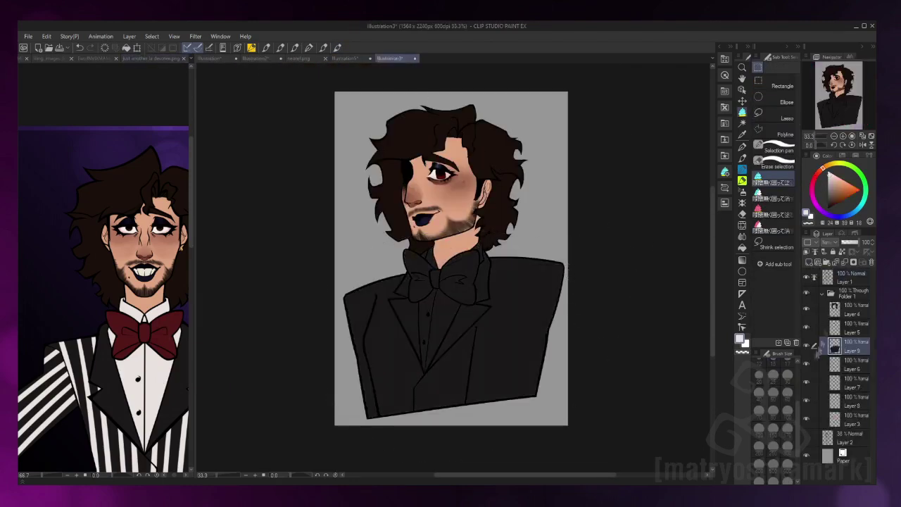
key("ctrl+plus")
key("ctrl+plus")
left_click_drag(489, 221, 507, 150)
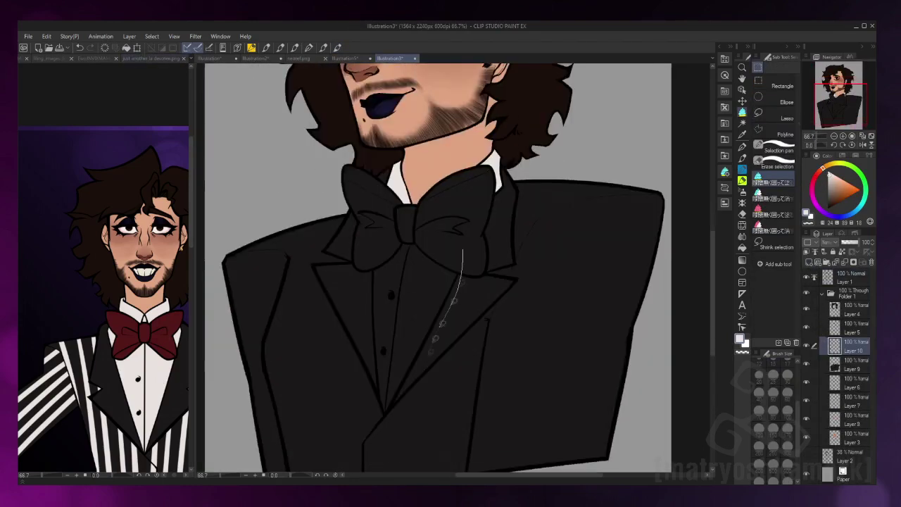
left_click(454, 288)
key("e")
scroll(391, 387, "up", 2)
scroll(391, 387, "down", 2)
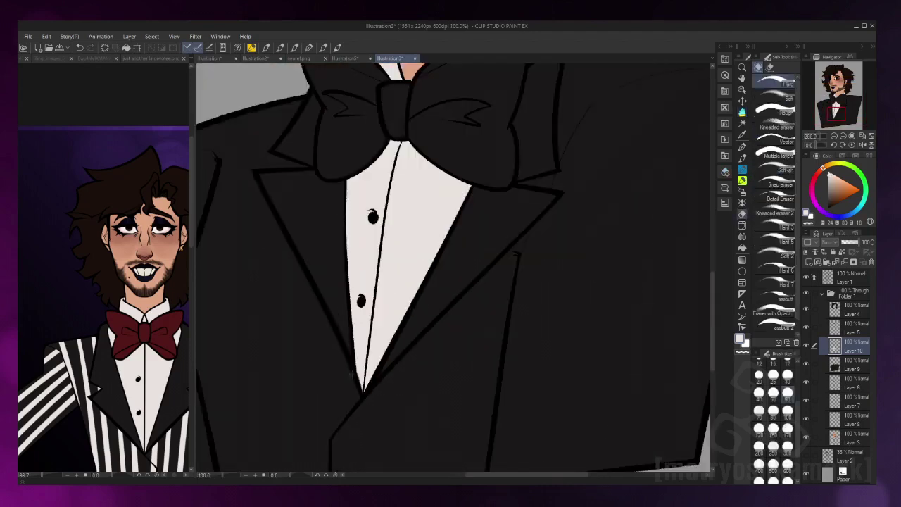
Fill both wings and the knot of the bow tie with the reference's dark red on a new layer
key("ctrl+shift+n")
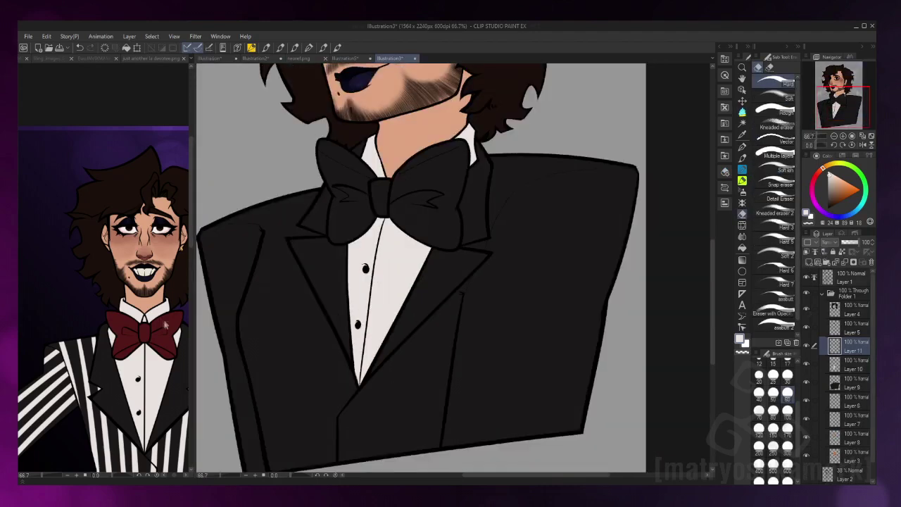
key("m")
left_click_drag(405, 250, 486, 211)
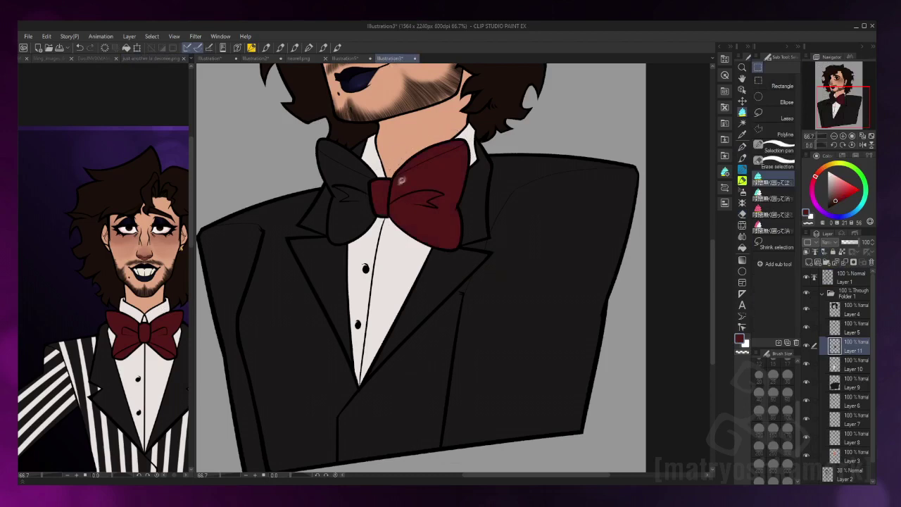
left_click_drag(384, 138, 330, 246)
Select the jacket areas outside the lapels from the line art and add a layer clipped to the dark suit fill
left_click(851, 383)
key("w")
left_click(485, 281)
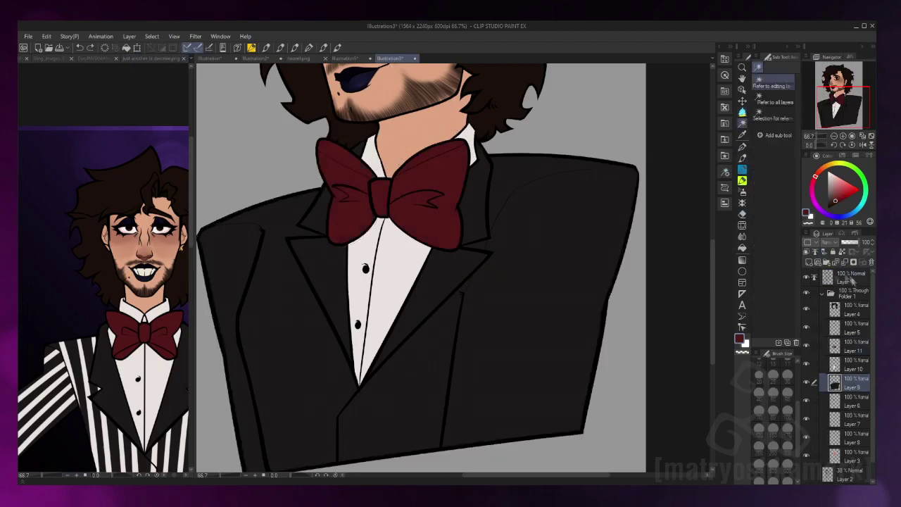
left_click(852, 276)
left_click(486, 295)
left_click(302, 358, "shift")
scroll(486, 294, "up", 1)
scroll(487, 294, "down", 1)
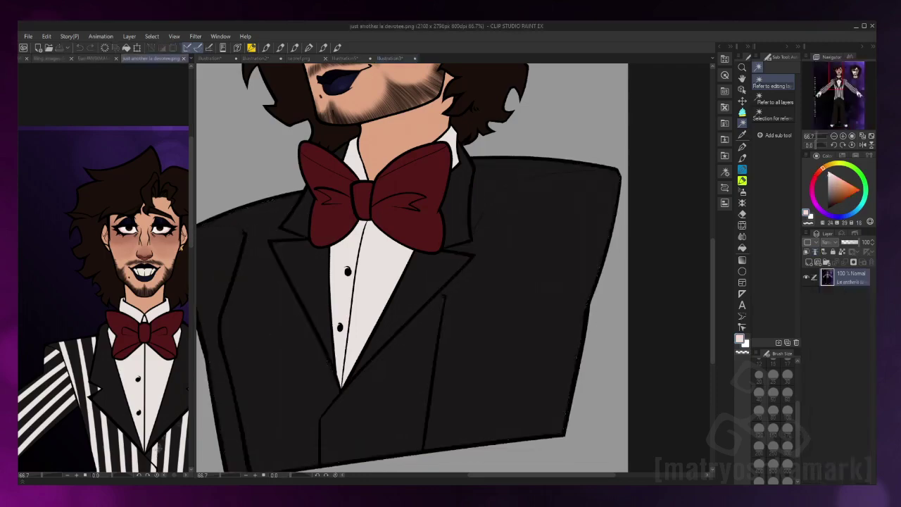
left_click(851, 384)
left_click(809, 261)
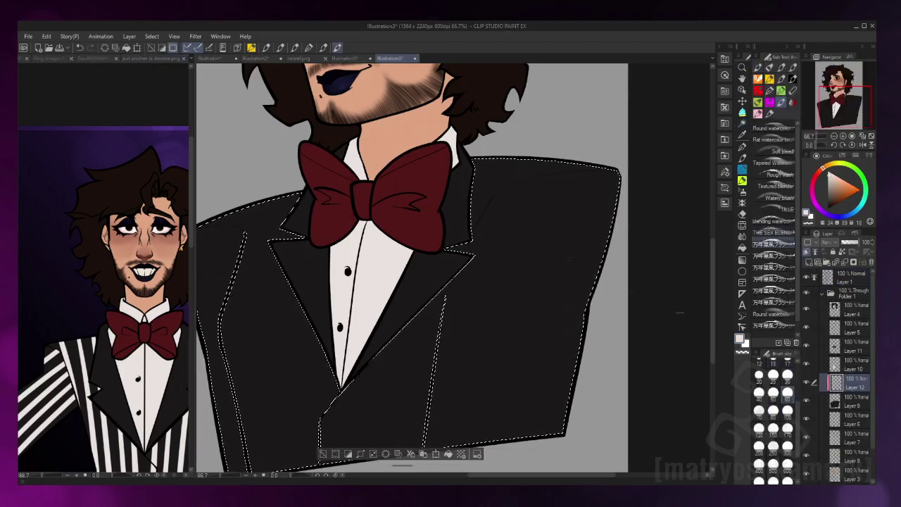
Paint a slightly curved off-white stripe down the jacket below the far-side shoulder, duplicate it, and place the copy parallel to it
left_click_drag(523, 98, 472, 366)
left_click_drag(444, 99, 394, 366)
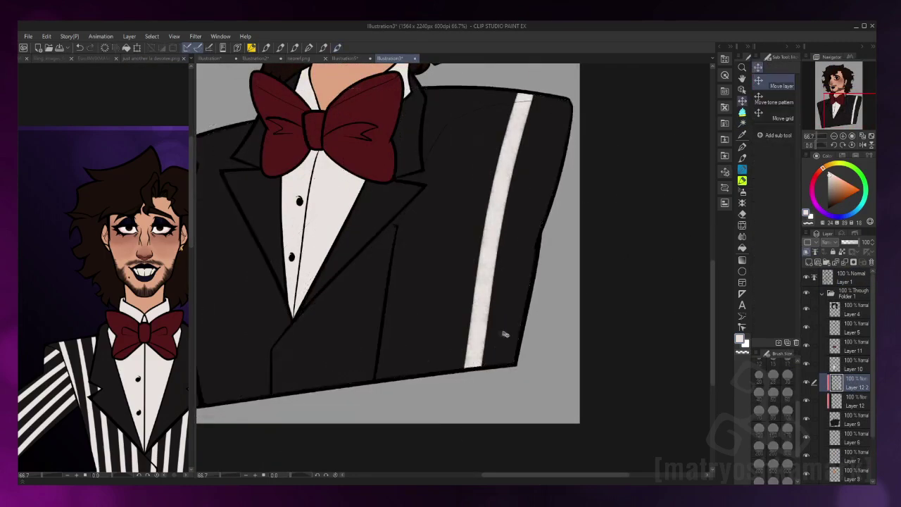
key("ctrl+t")
left_click_drag(441, 223, 459, 222)
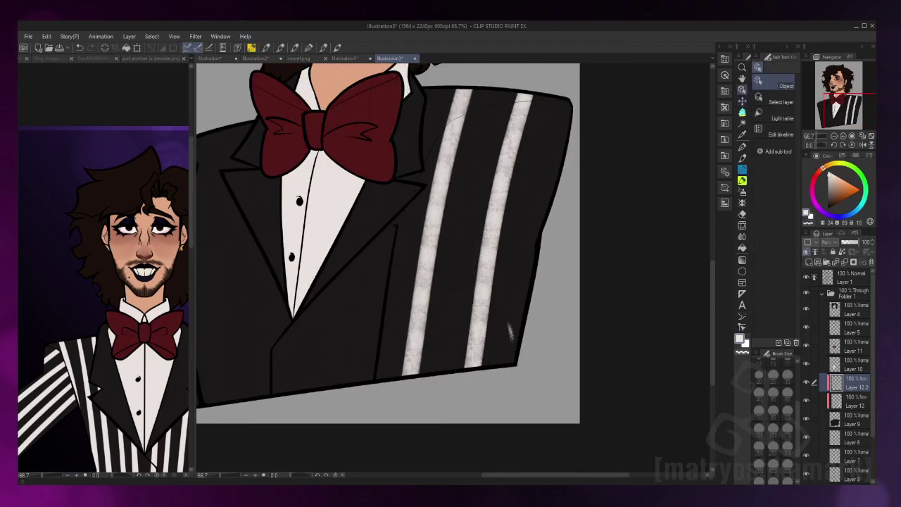
key("Return")
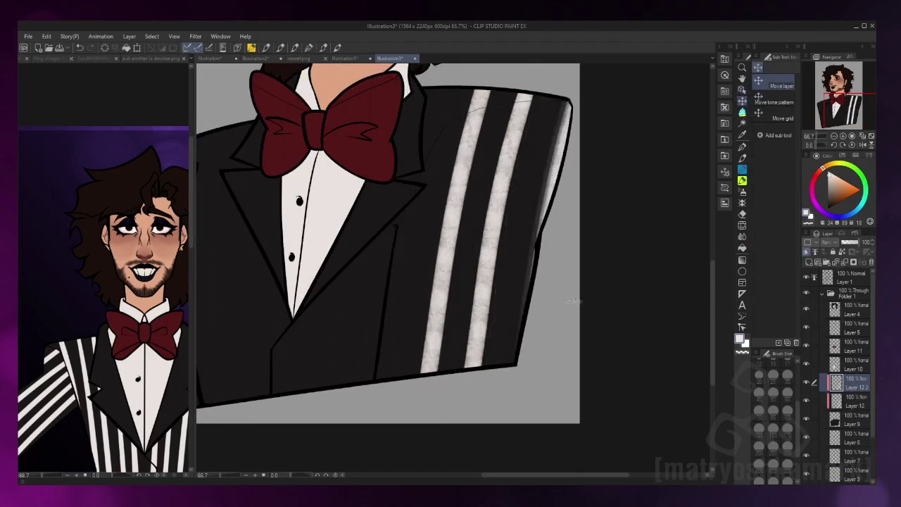
Repeat the off-white stripe copies across the rest of the jacket and merge them into one clipped layer
left_click_drag(450, 232, 381, 232)
left_click(742, 90)
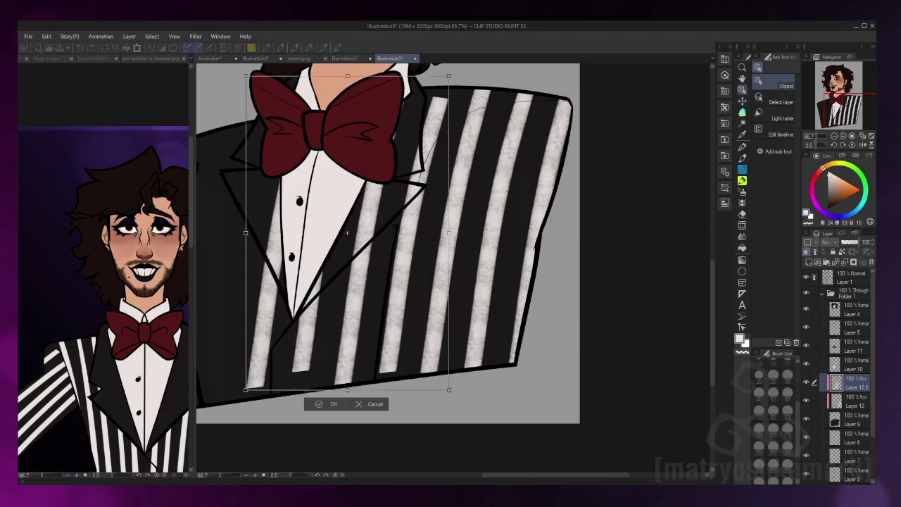
left_click_drag(394, 366, 397, 395)
key("ctrl+minus")
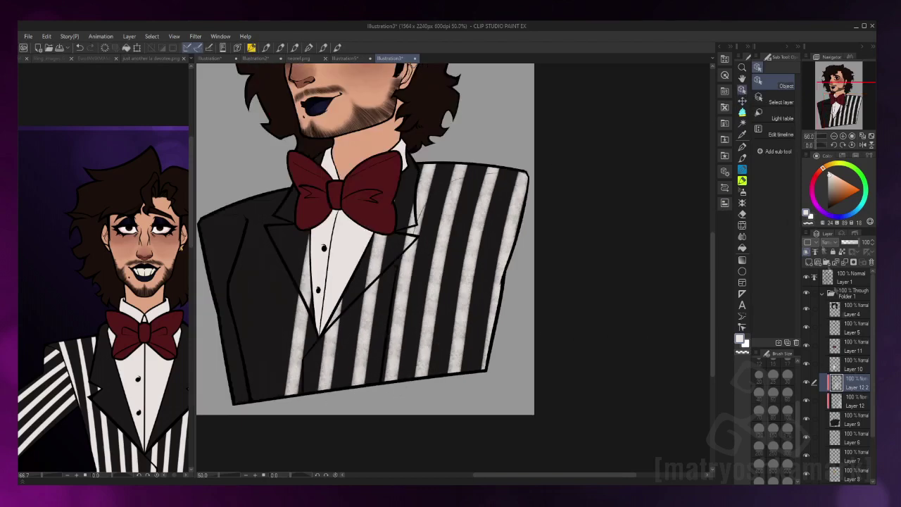
left_click_drag(317, 337, 273, 339)
key("Return")
left_click(853, 262)
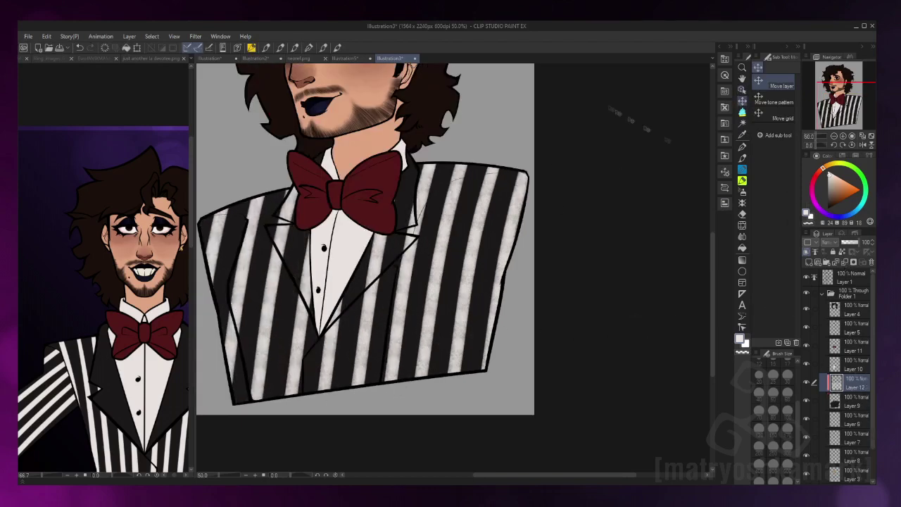
Select the jacket's lapels and collar from the line art and delete the stripes inside them, leaving nothing selected
key("w")
left_click(852, 276)
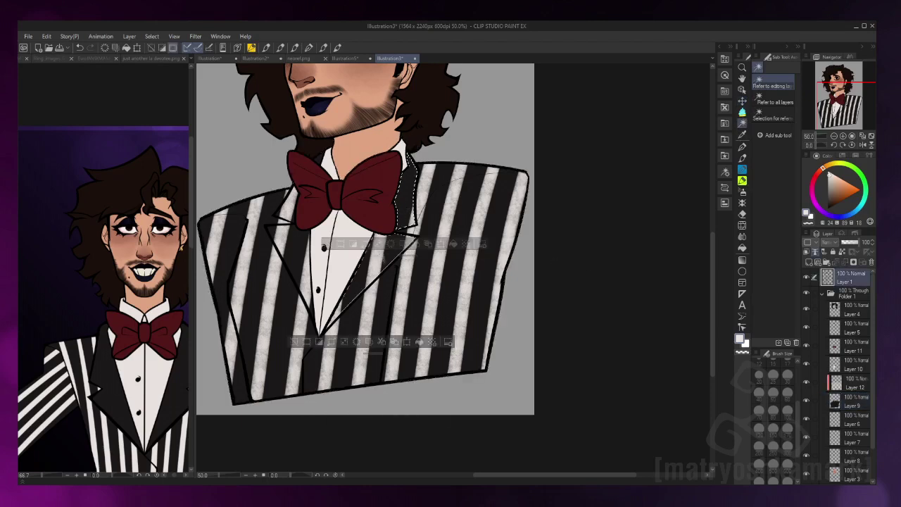
left_click(345, 267)
left_click(851, 383)
key("Delete")
key("ctrl+d")
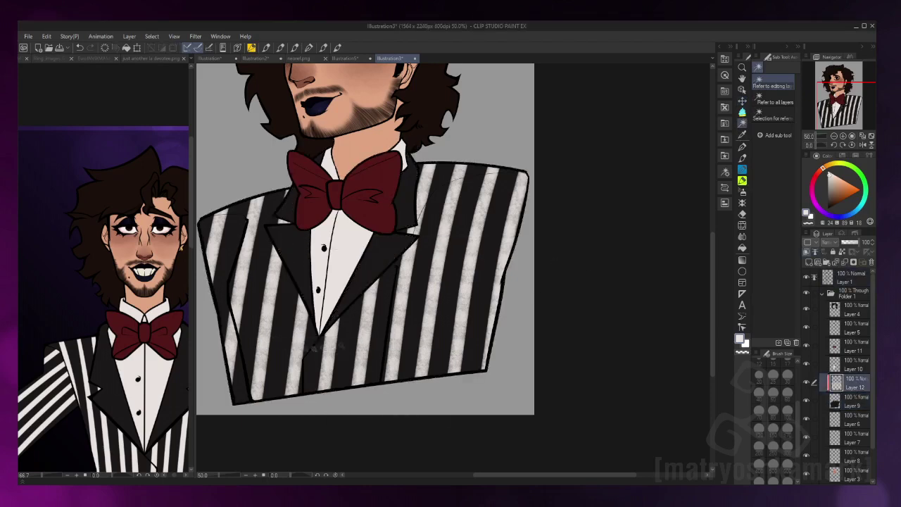
Merge the white stripes layer into the suit layer below, and create a merged grayscale copy of Folder 1
key("ctrl+e")
scroll(397, 350, "down", 1)
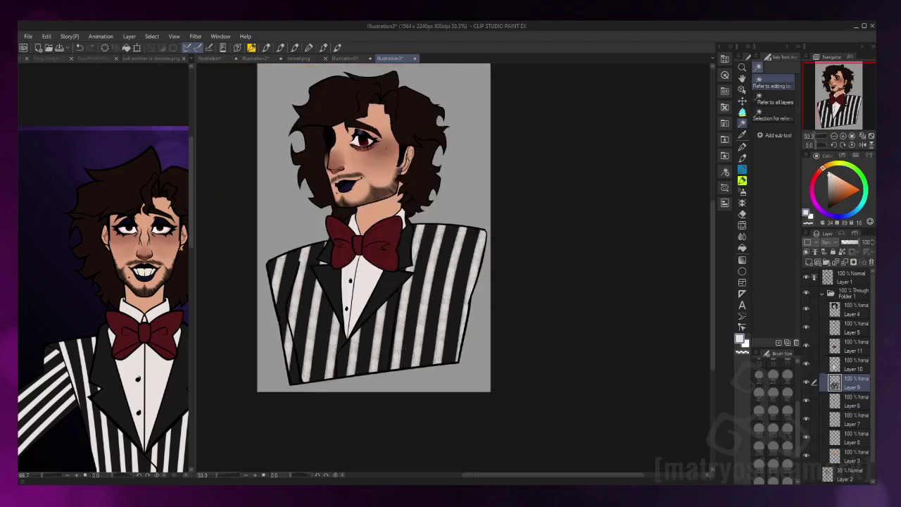
left_click(855, 295)
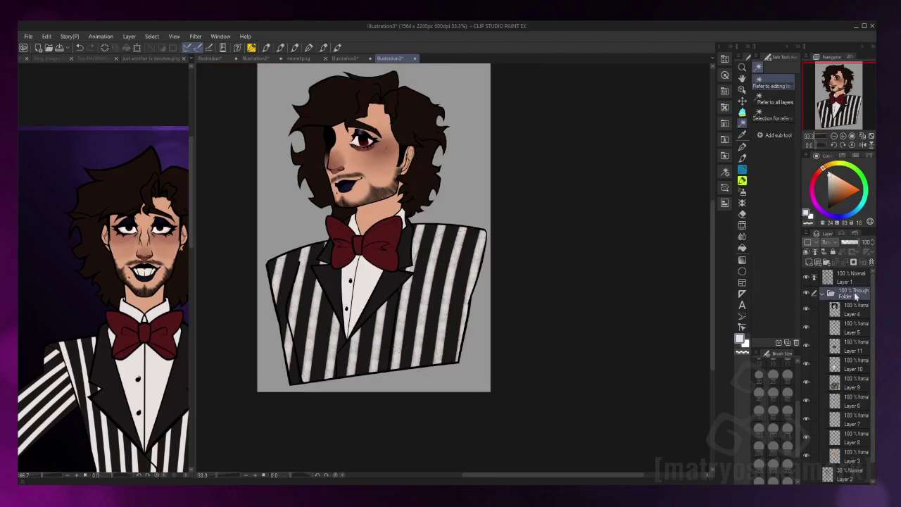
left_click(826, 261)
left_click(70, 35)
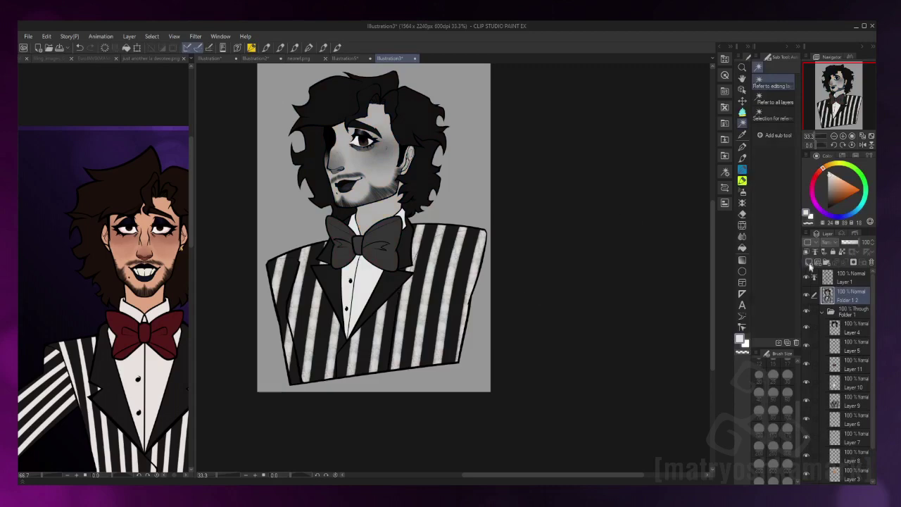
Add an empty raster layer for shading directly above the merged grayscale copy of the character
key("ctrl+shift+n")
key("b")
scroll(345, 141, "up", 5)
scroll(451, 267, "down", 3)
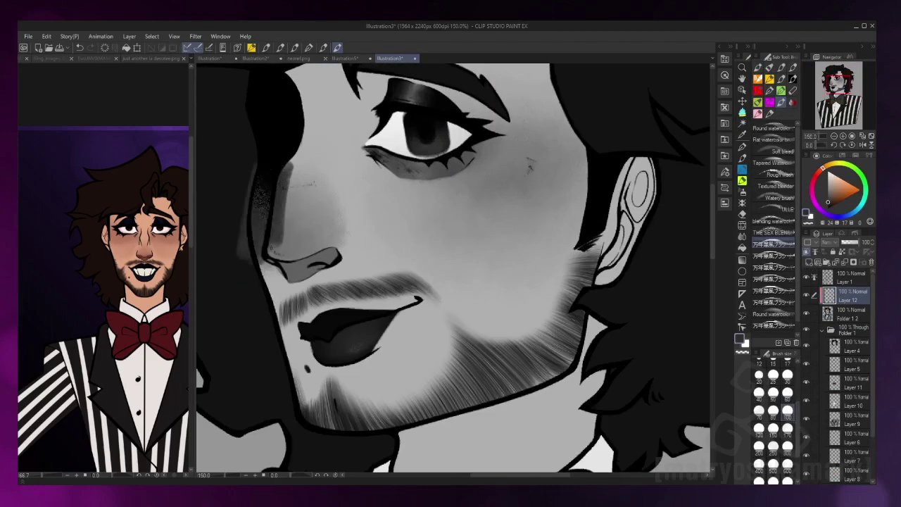
key("ctrl+z")
key("ctrl+shift+n")
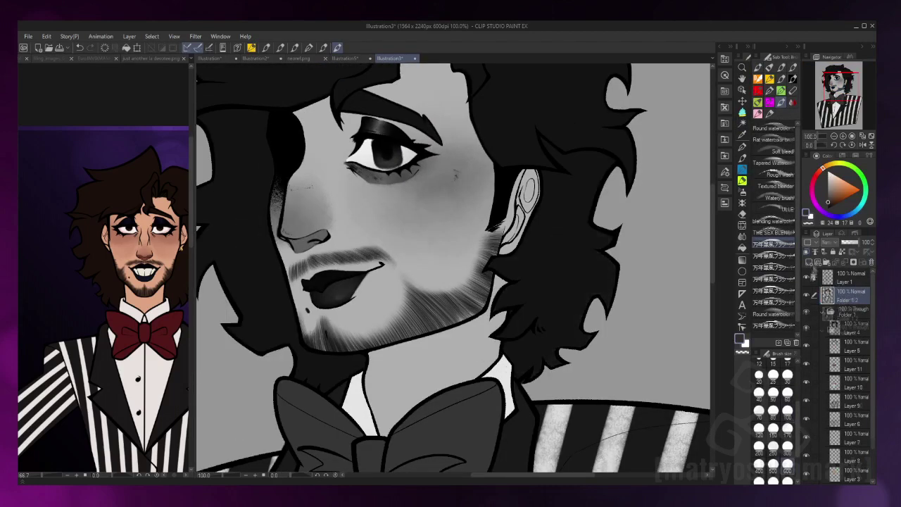
Select the face and ear areas from the line art, expand the selection slightly, and activate Layer 12
key("w")
key("m")
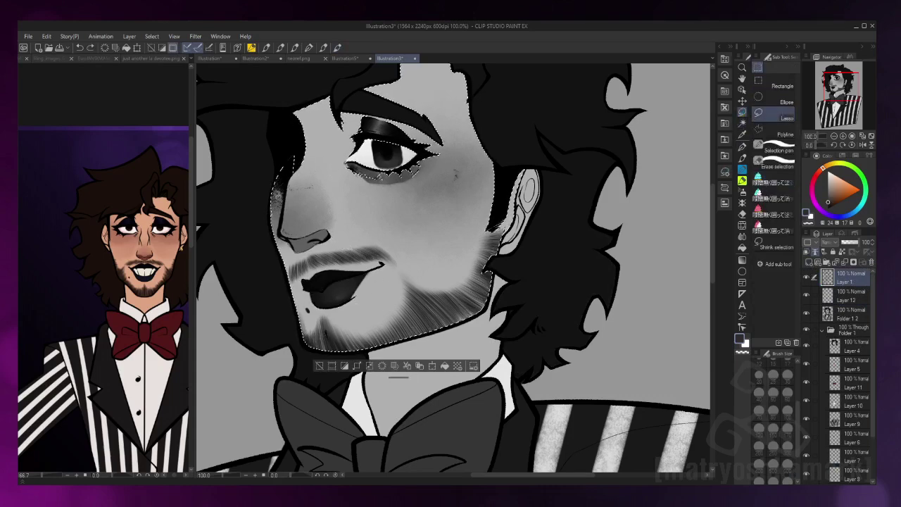
left_click_drag(526, 166, 524, 232)
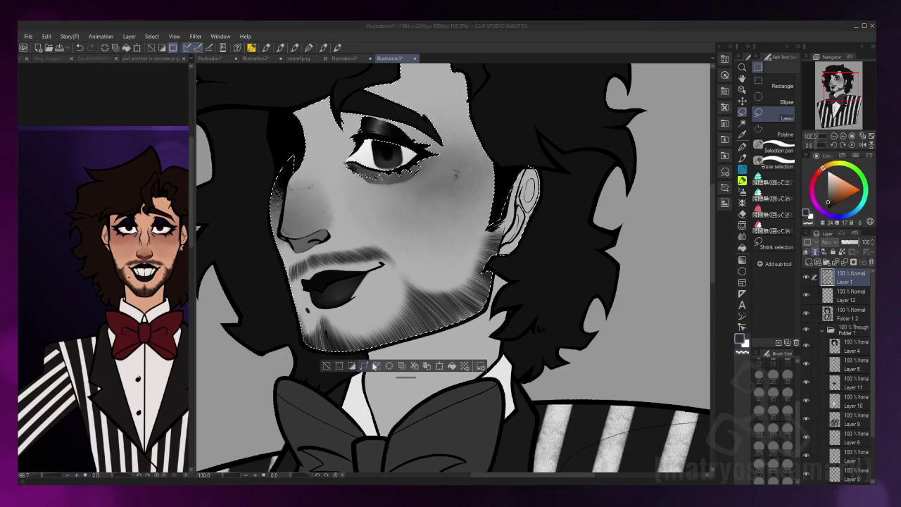
left_click(850, 296)
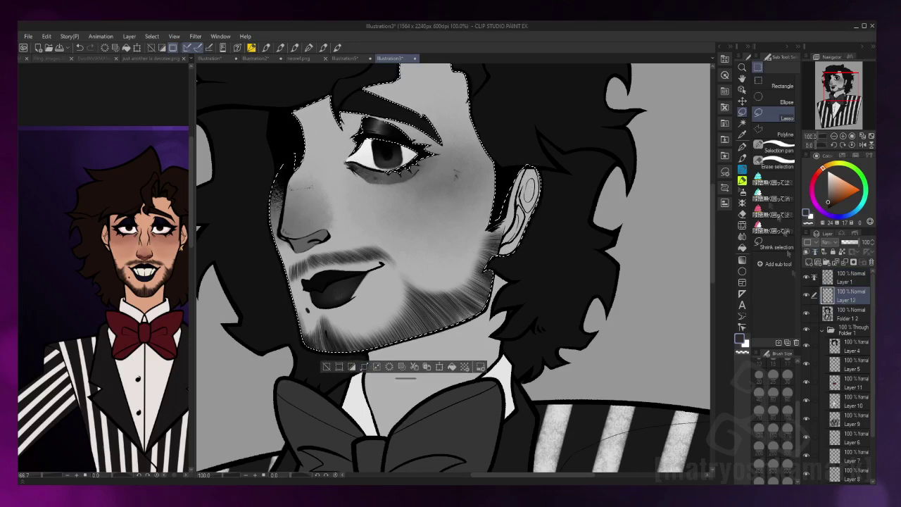
Paint dark shadows along the nose bridge and under the nose, and soften them with THE SEX BLENDER brush
key("b")
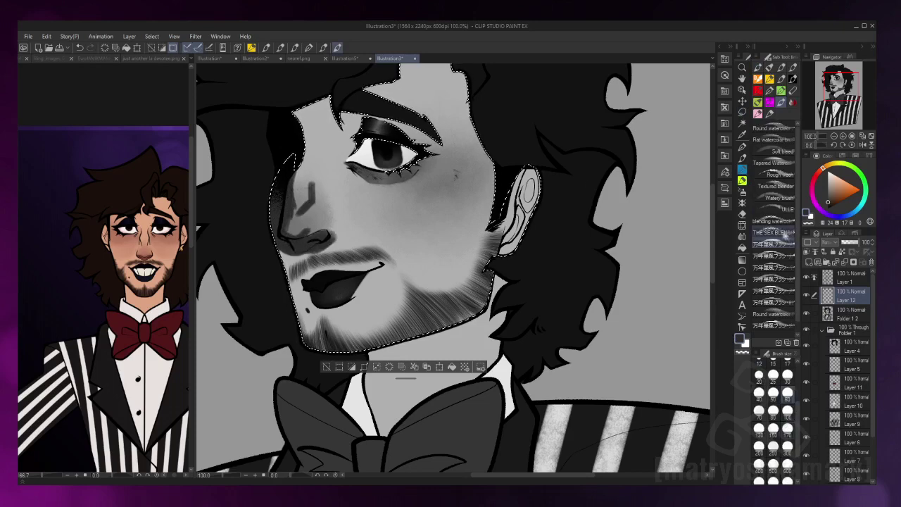
left_click(772, 232)
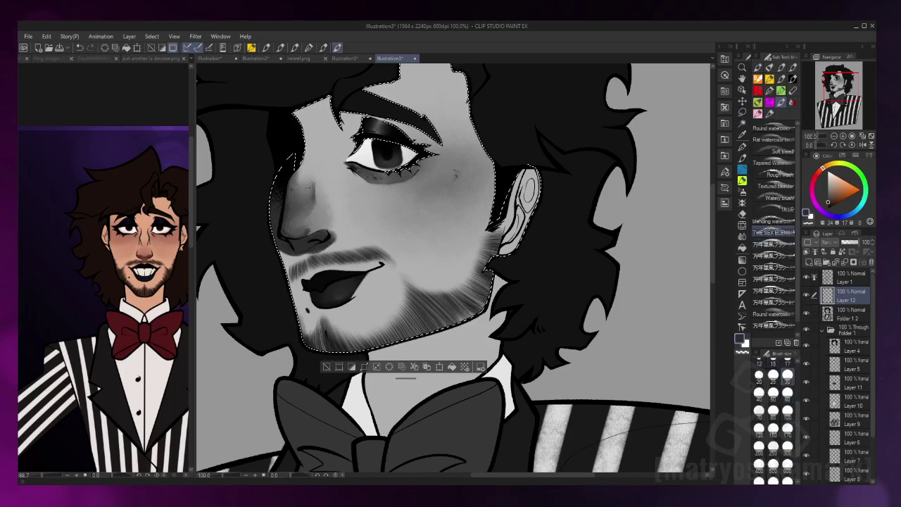
scroll(454, 267, "down", 3)
scroll(454, 268, "up", 3)
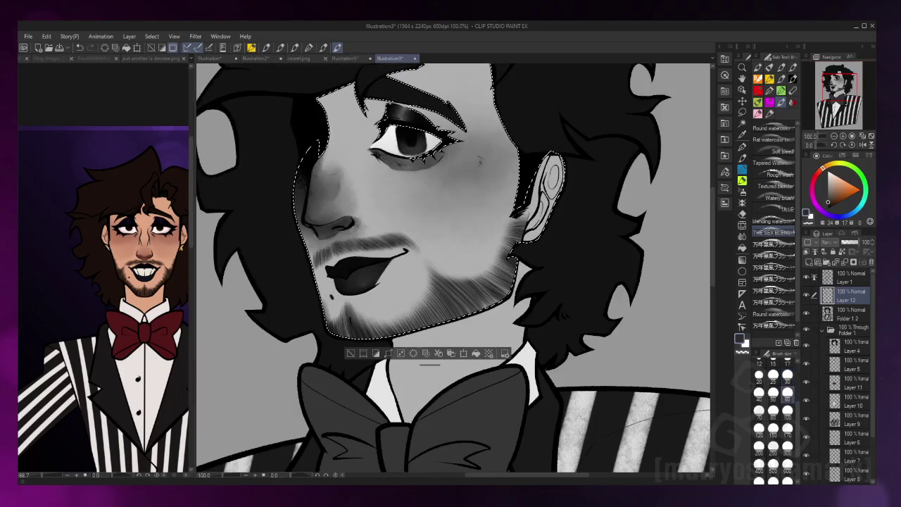
Lighten patches of the shading on the nose bridge and nostril wing, and blend them into the surrounding shadow
key("x")
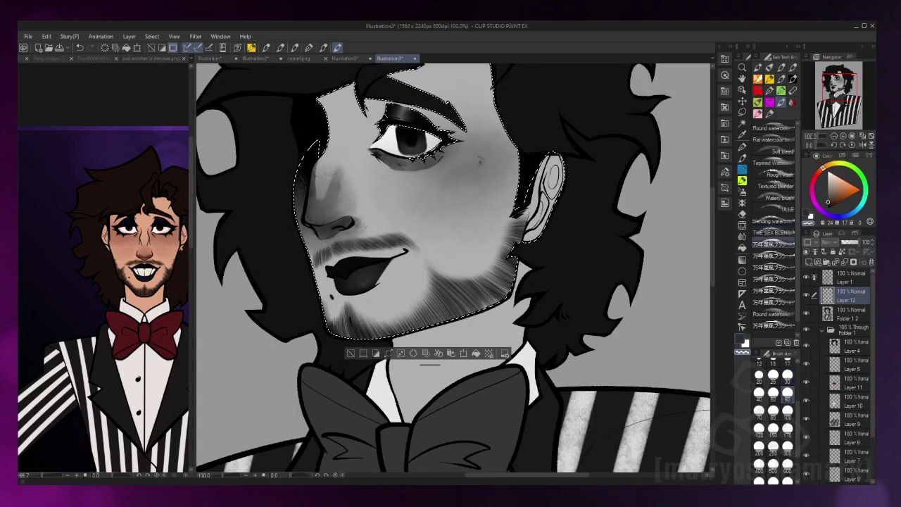
key("b")
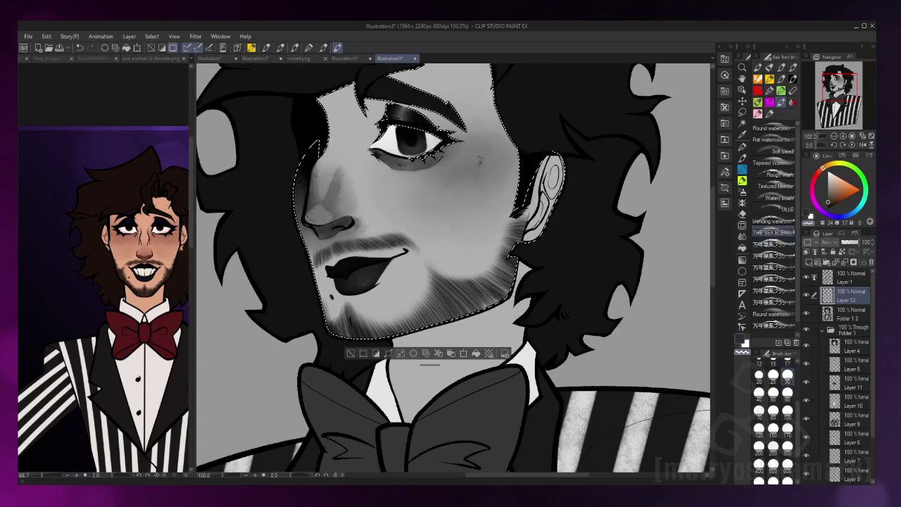
key("b")
key("x")
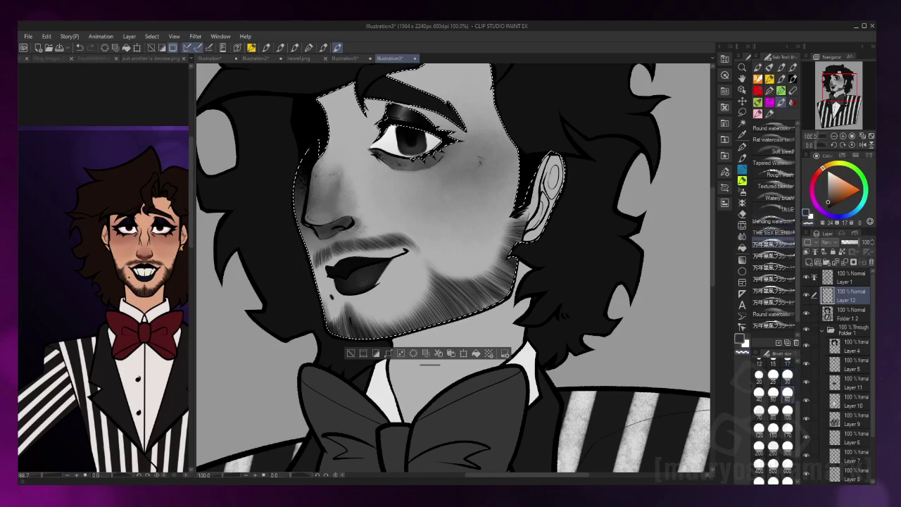
Shade beneath the lower lip and around the nostril, blend the strokes, and set Layer 12 to Multiply blending
key("h")
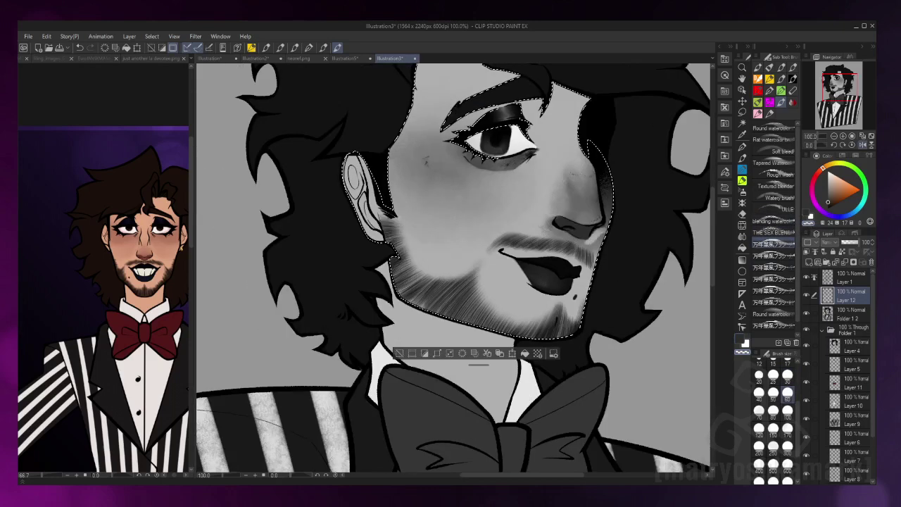
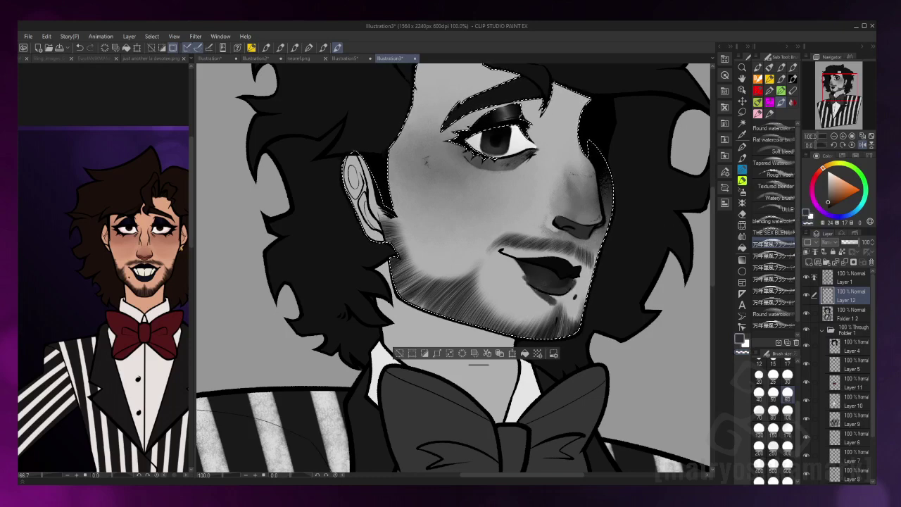
key("j")
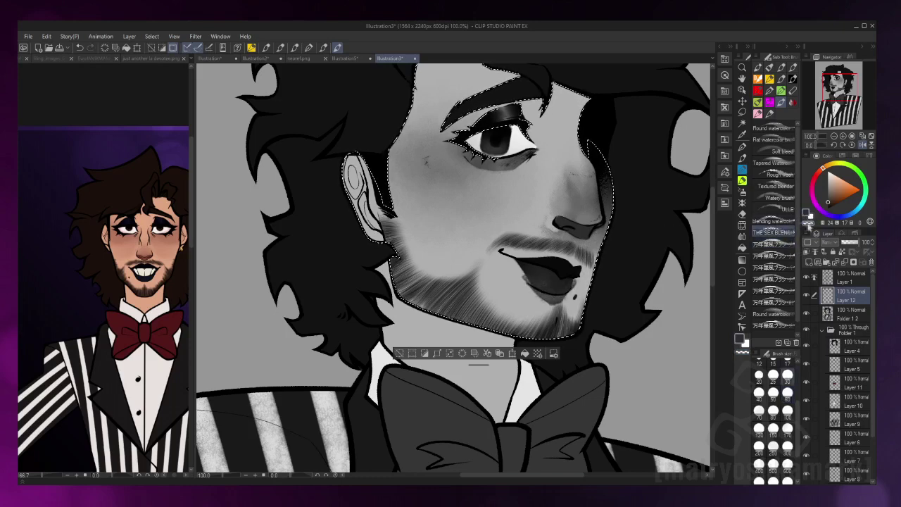
key("j")
key("h")
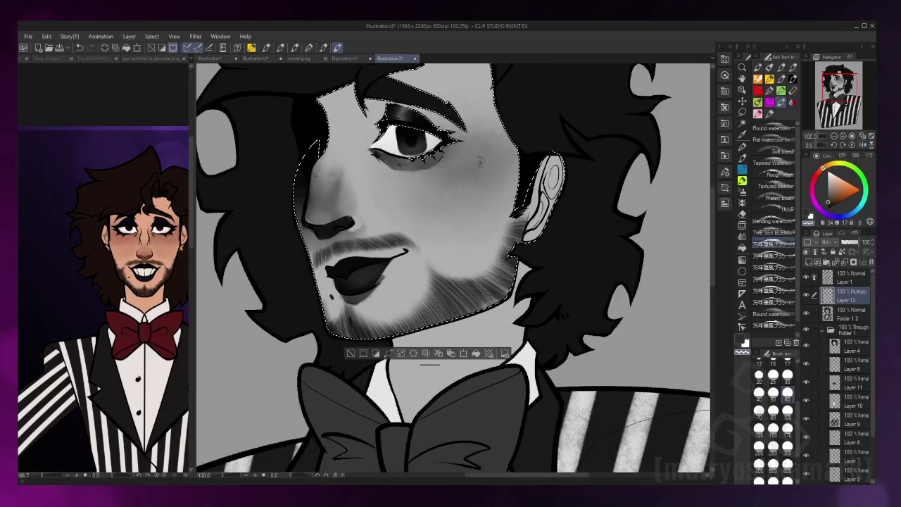
key("j")
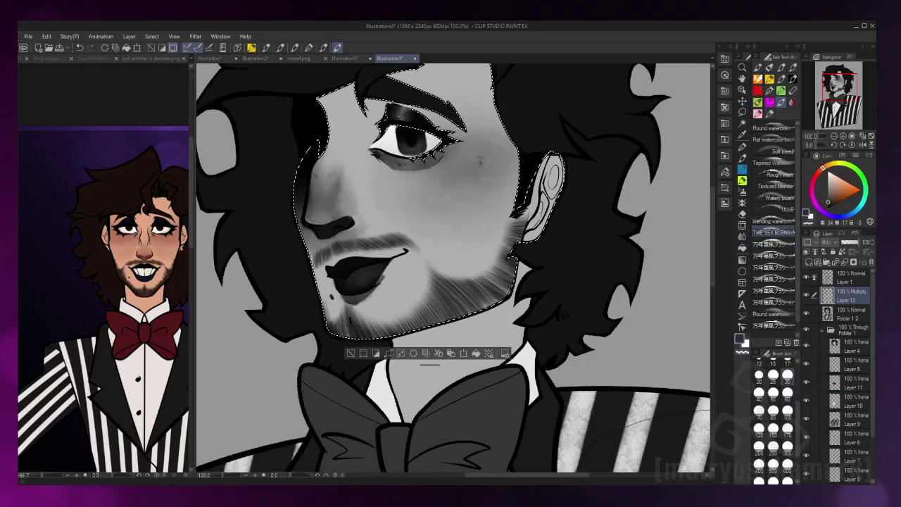
Paint a shadow along the far brow and eye socket beneath the hair, and blend it into the face
key("j")
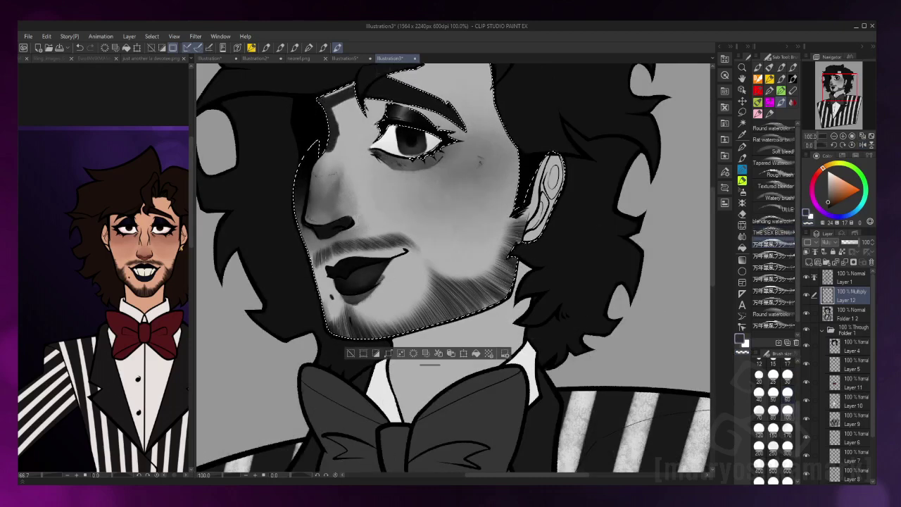
key("j")
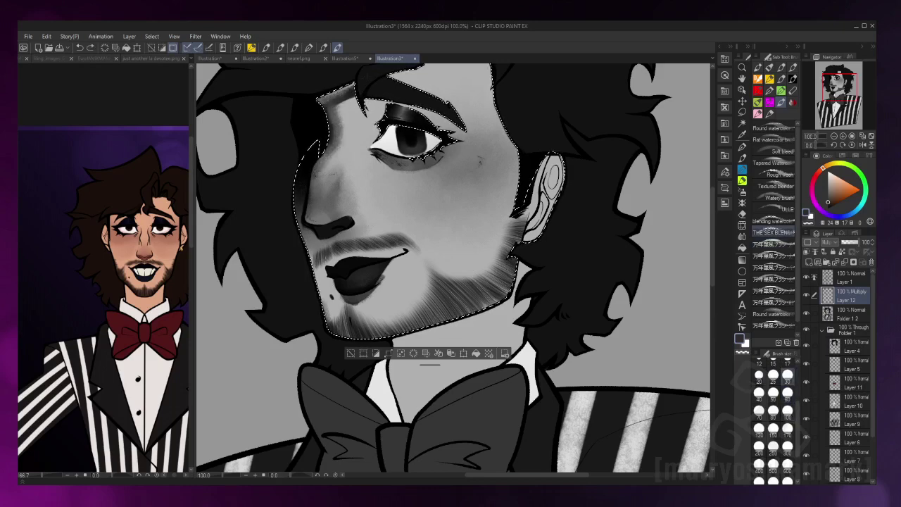
mouse_move(303, 246)
left_mouse_down()
mouse_move(345, 92)
mouse_move(301, 100)
left_mouse_up()
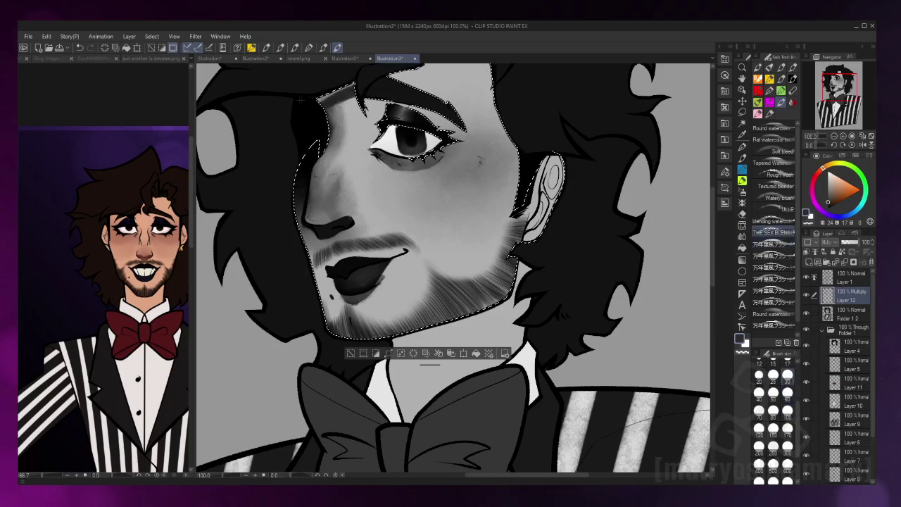
key("j")
left_click_drag(352, 84, 310, 104)
key("j")
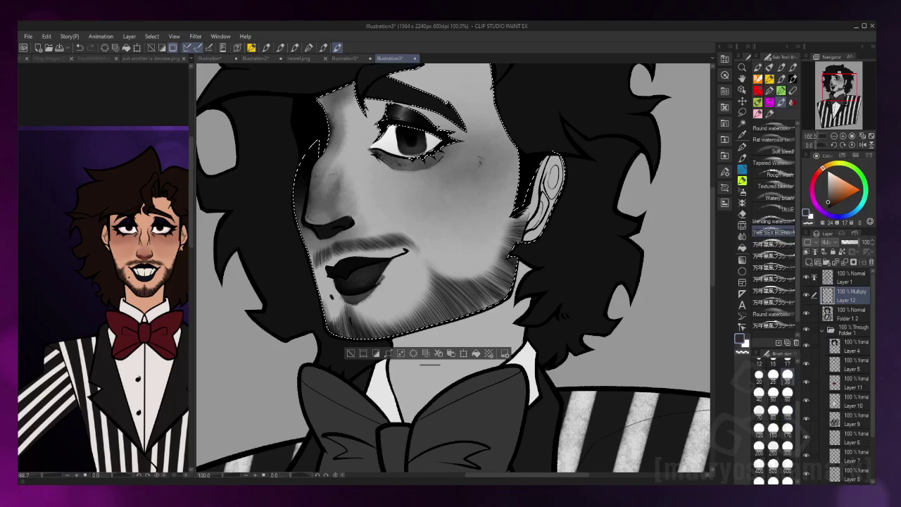
key("j")
mouse_move(355, 85)
left_mouse_down()
mouse_move(299, 187)
mouse_move(316, 316)
left_mouse_up()
key("j")
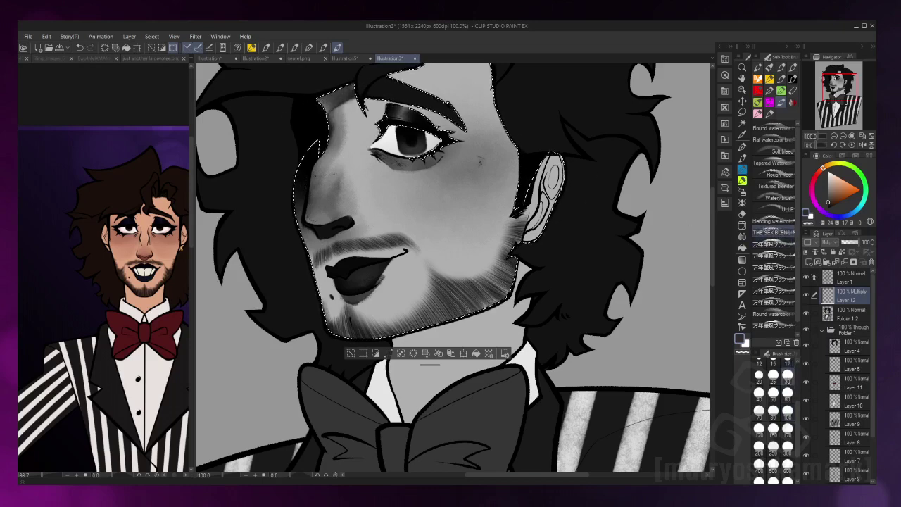
Paint a diagonal cheekbone shadow from beside the ear toward the mouth corner, and blend it into the cheek
key("ctrl+minus")
key("j")
left_click_drag(507, 199, 421, 256)
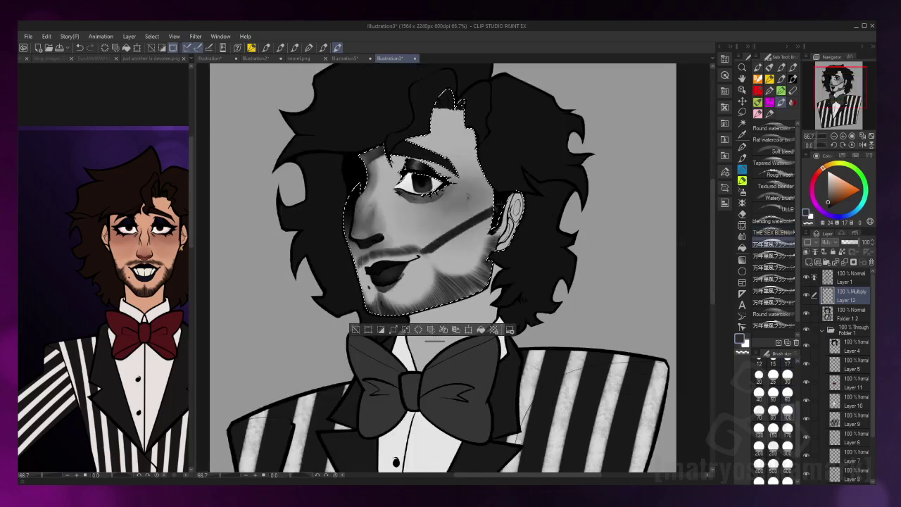
key("j")
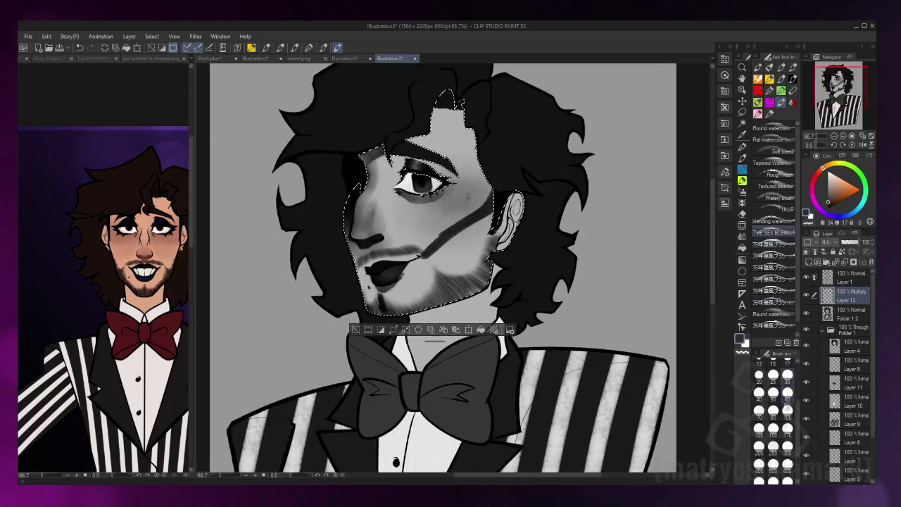
left_click_drag(451, 219, 420, 260)
left_click_drag(496, 212, 444, 245)
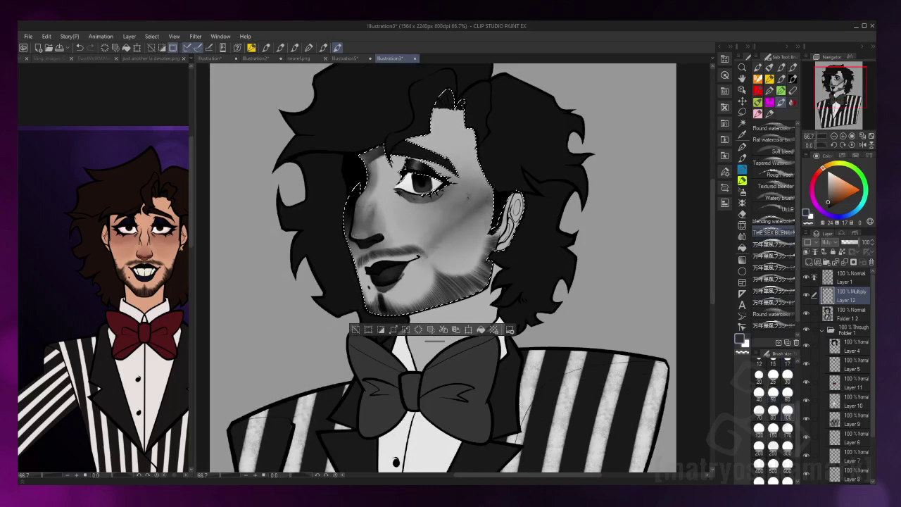
Undo the last cheek strokes and rework the cheekbone shadow with Layer 12 set to Linear burn, blending its edges
key("ctrl+z")
key("ctrl+z")
key("ctrl+z")
key("j")
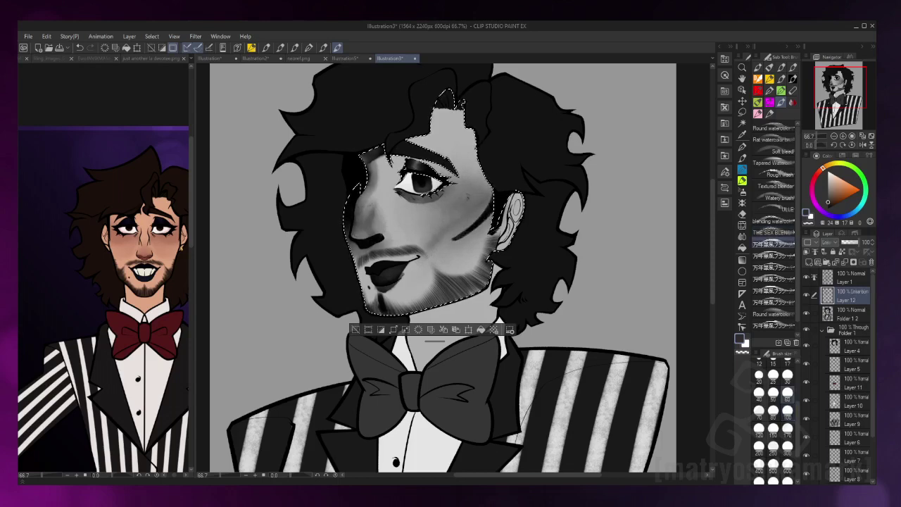
key("j")
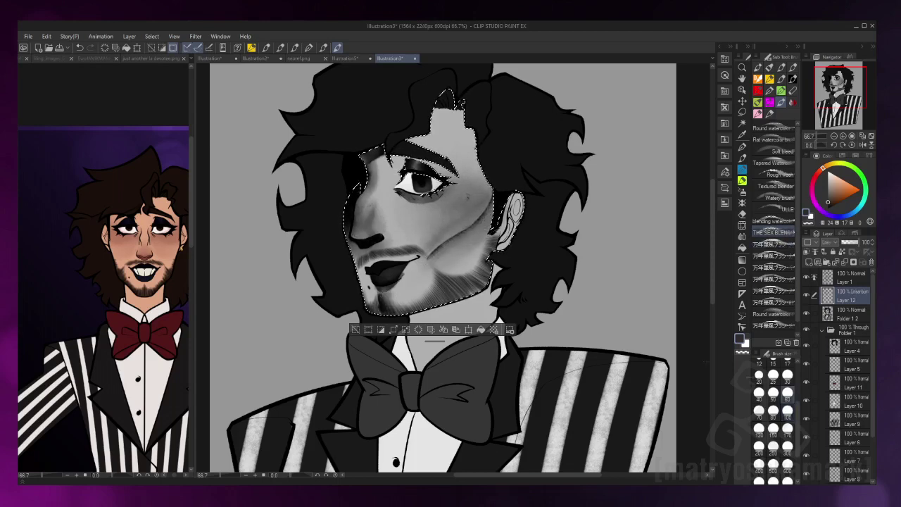
scroll(366, 302, "up", 3)
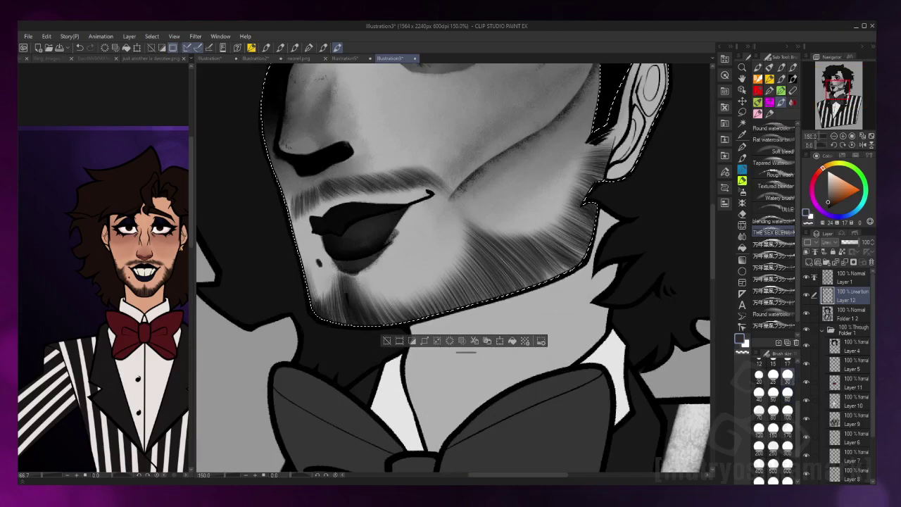
left_click_drag(450, 211, 419, 401)
scroll(452, 270, "down", 4)
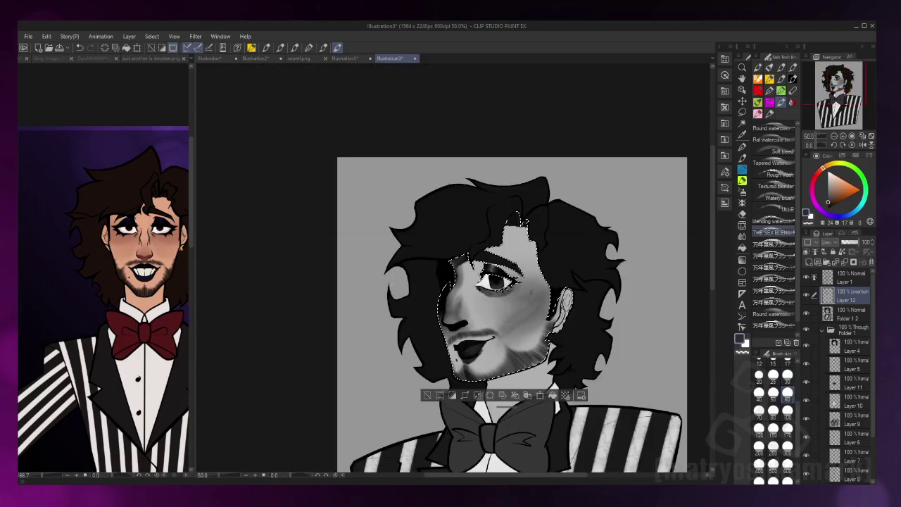
Outline the upper eyelid of the visible eye with the Lasso and paint dark shadow between the lashes and the brow
scroll(454, 281, "up", 3)
key("m")
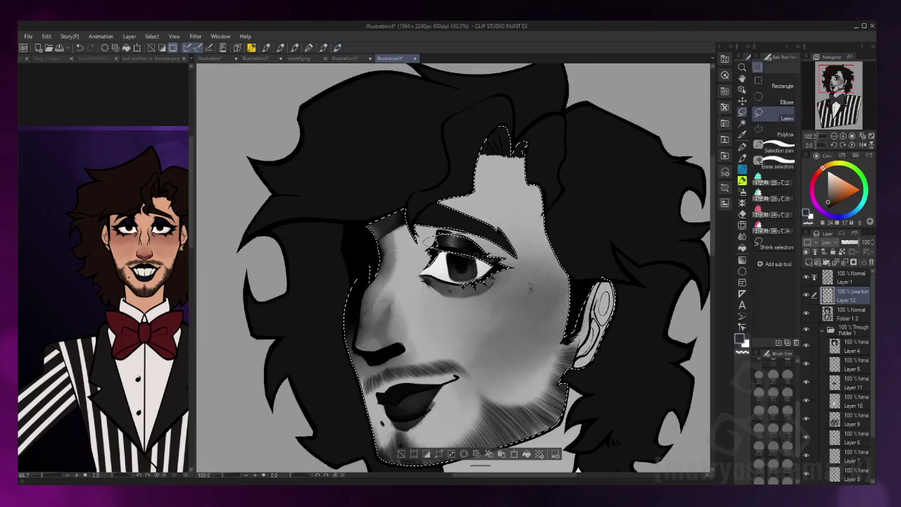
key("b")
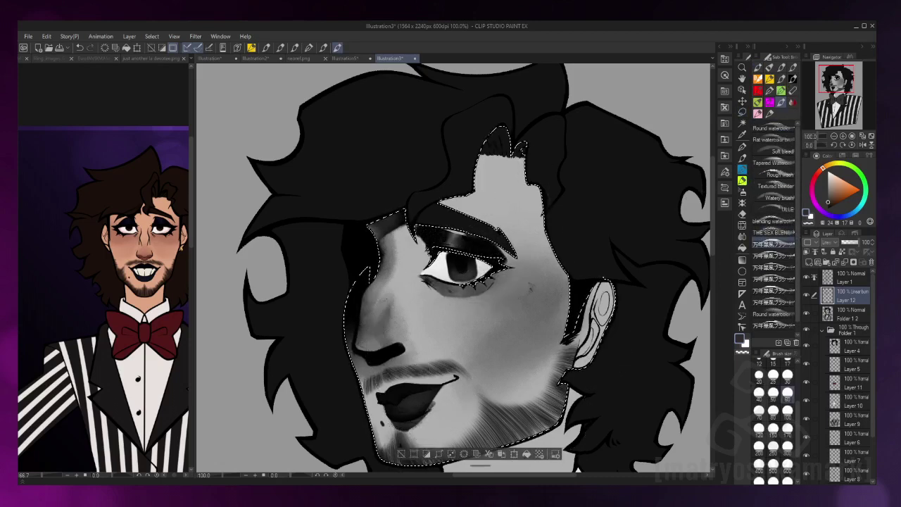
scroll(415, 261, "up", 1)
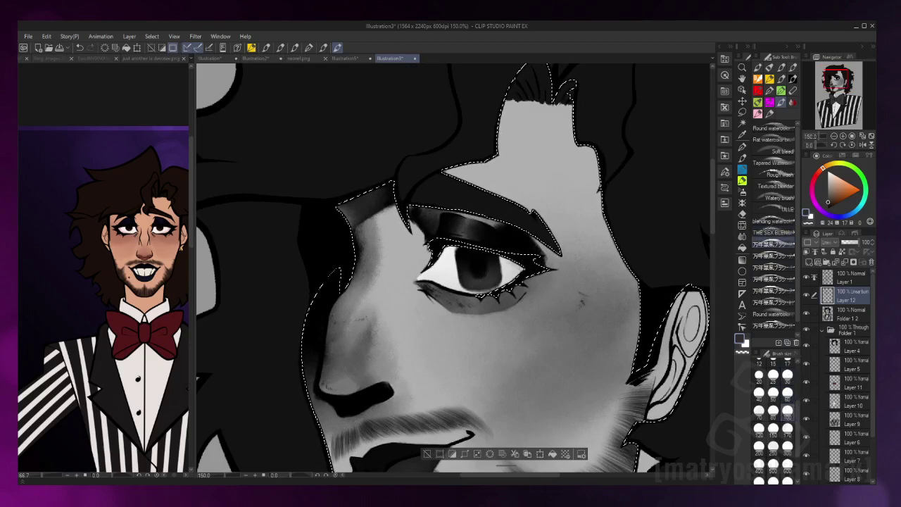
Paint a shadow from the inner eye corner down the side of the nose bridge, and blend it into the face
key("h")
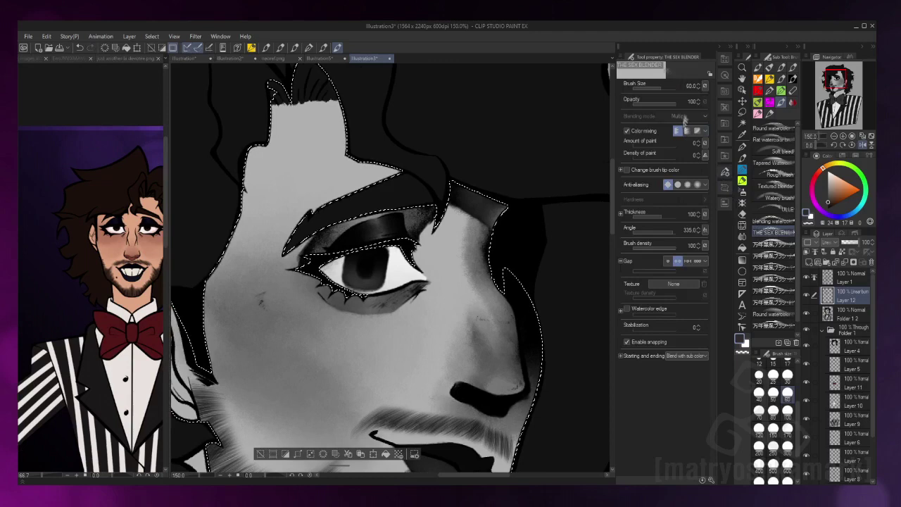
left_click(724, 155)
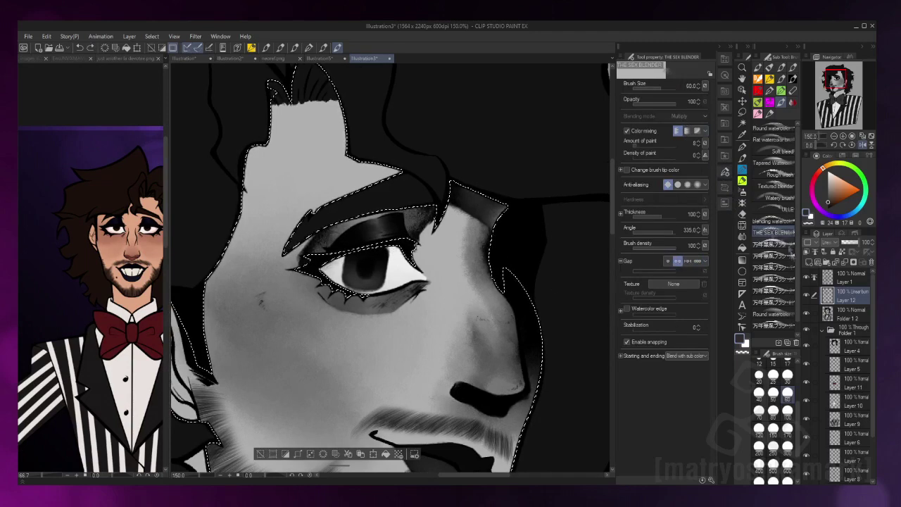
left_click(724, 155)
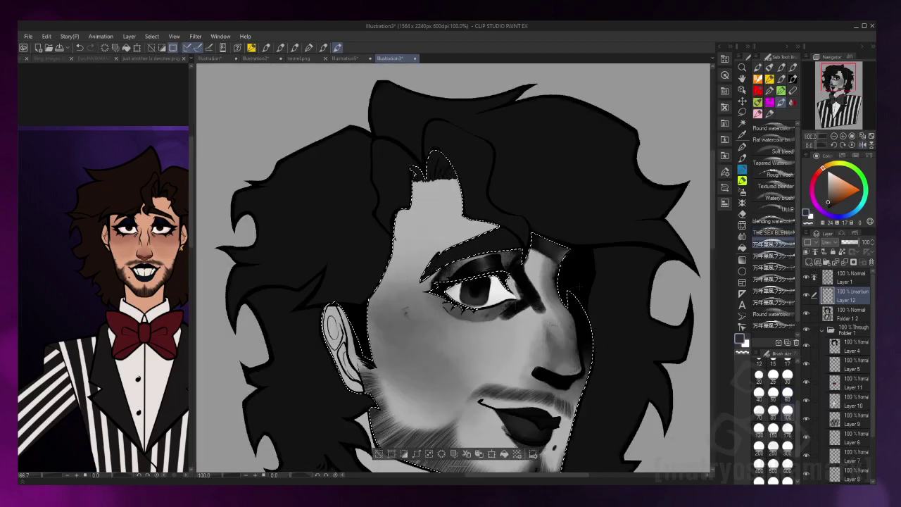
left_click(773, 232)
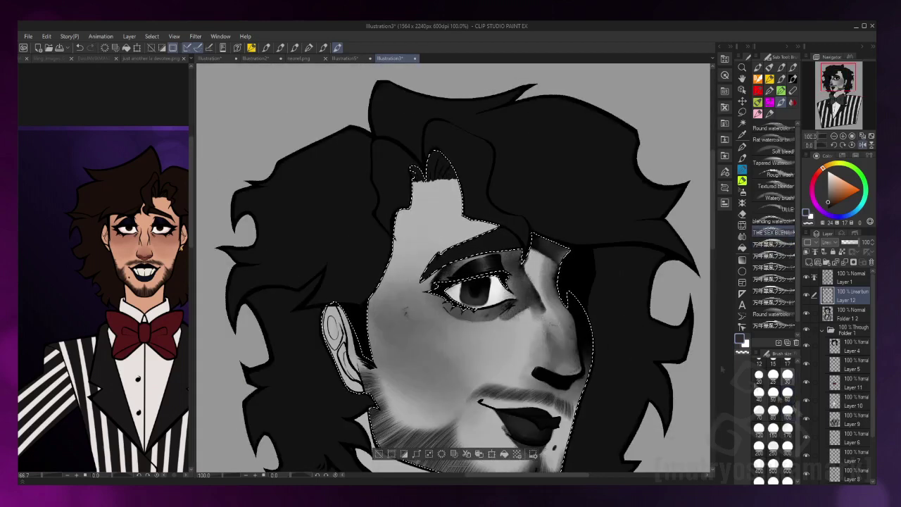
key("h")
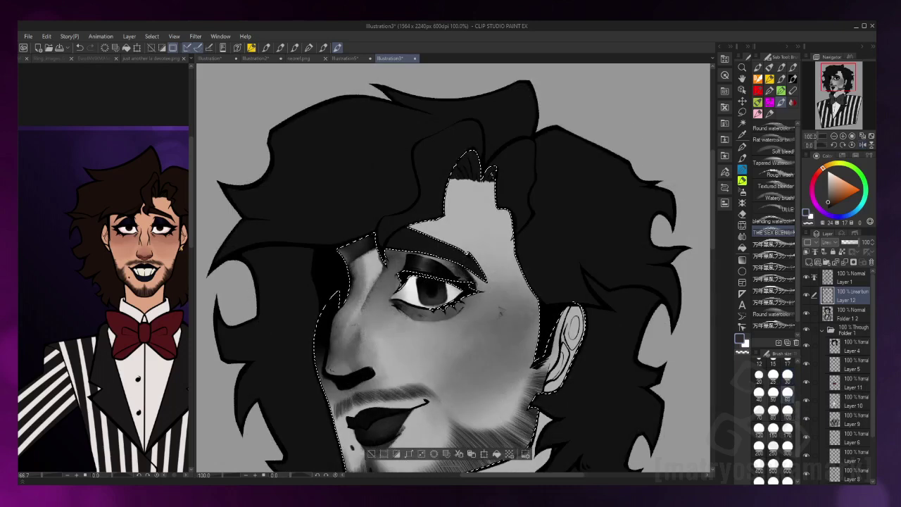
Paint shadow strokes along the temple beside the hairline and across the cheekbone, and blend both into the skin
key("bracketleft")
key("bracketleft")
key("bracketleft")
key("ctrl+minus")
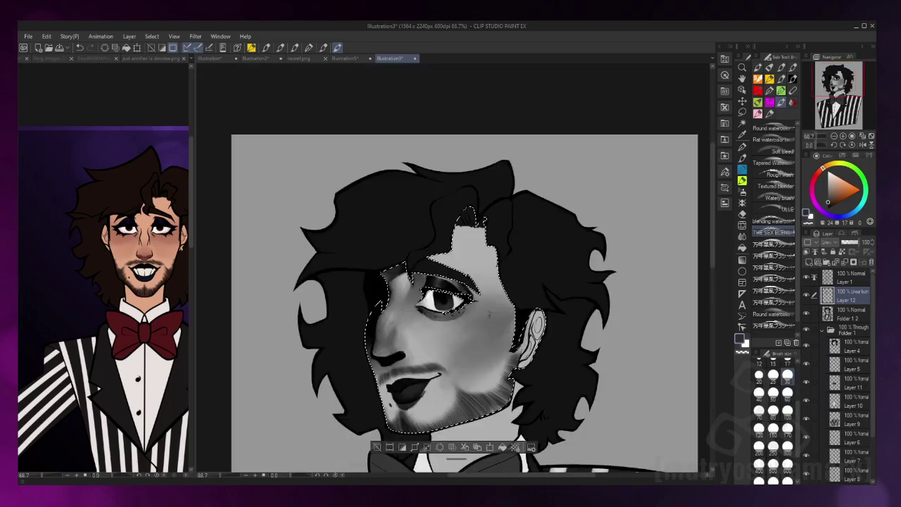
left_click_drag(505, 317, 484, 331)
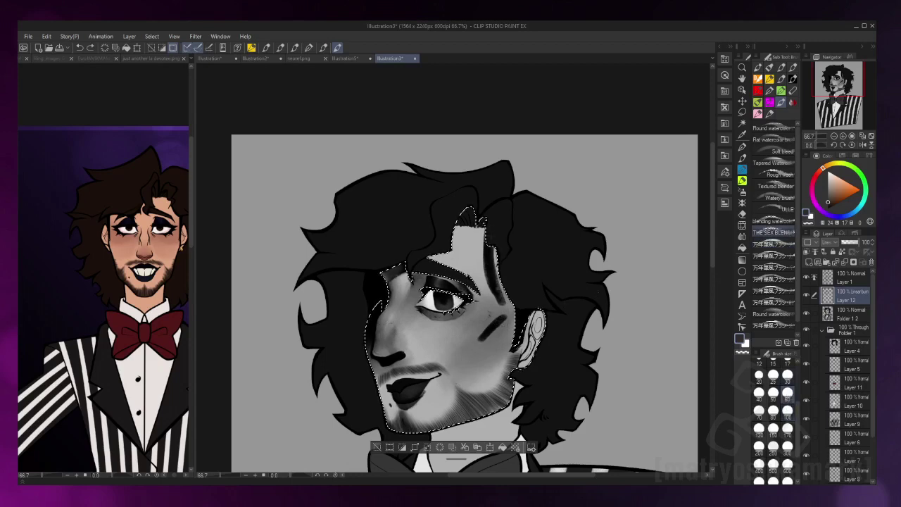
key("bracketleft")
key("bracketleft")
key("bracketleft")
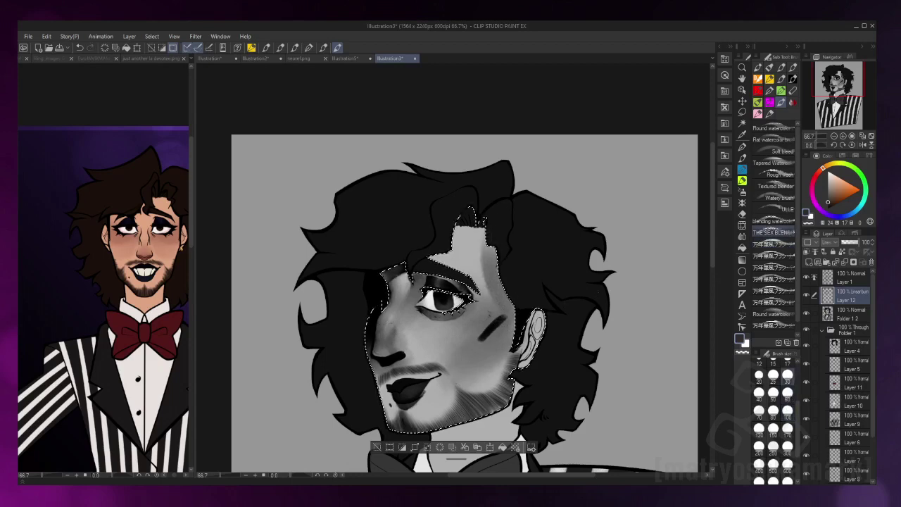
left_click_drag(494, 318, 485, 341)
key("bracketright")
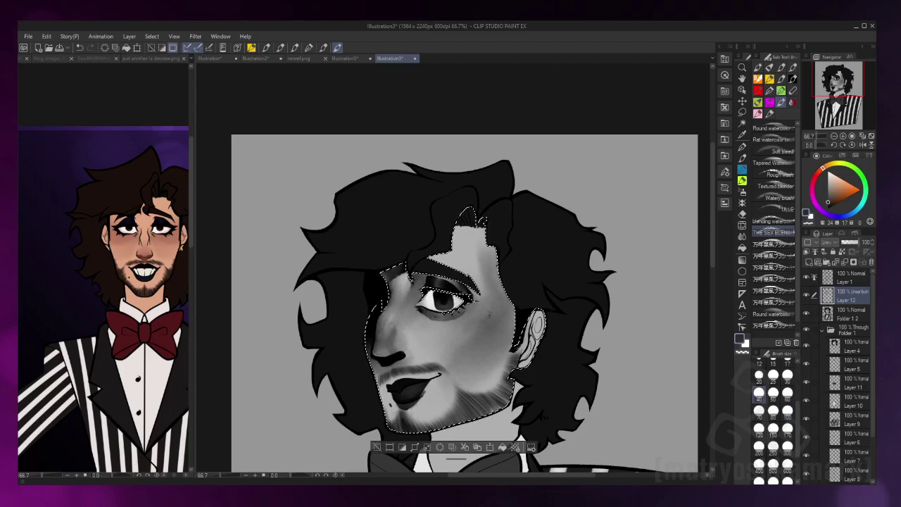
Paint a dark shadow along the lower jawline from the chin toward the ear, over the edge of the beard
key("bracketright")
key("bracketright")
left_click_drag(451, 317, 439, 225)
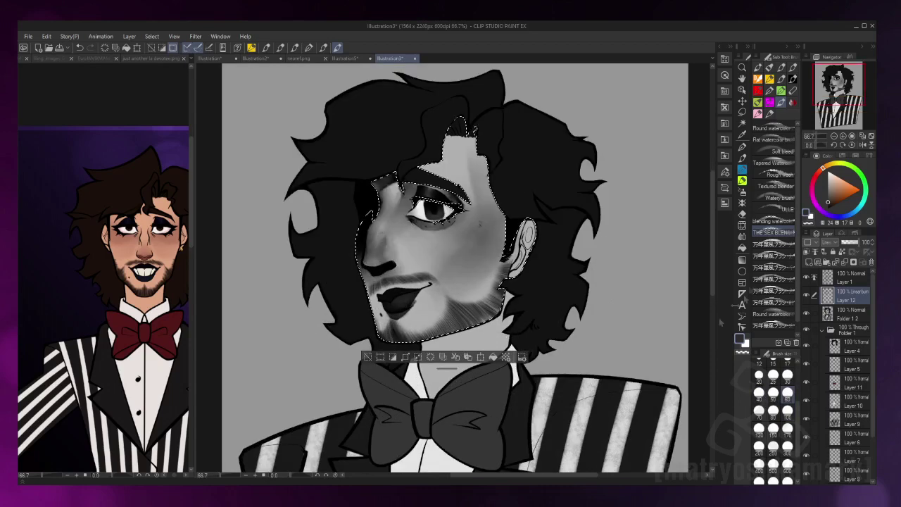
key("bracketright")
key("bracketright")
key("bracketright")
key("bracketright")
key("bracketright")
key("bracketright")
key("bracketleft")
key("bracketleft")
key("bracketleft")
key("bracketleft")
key("bracketleft")
key("bracketleft")
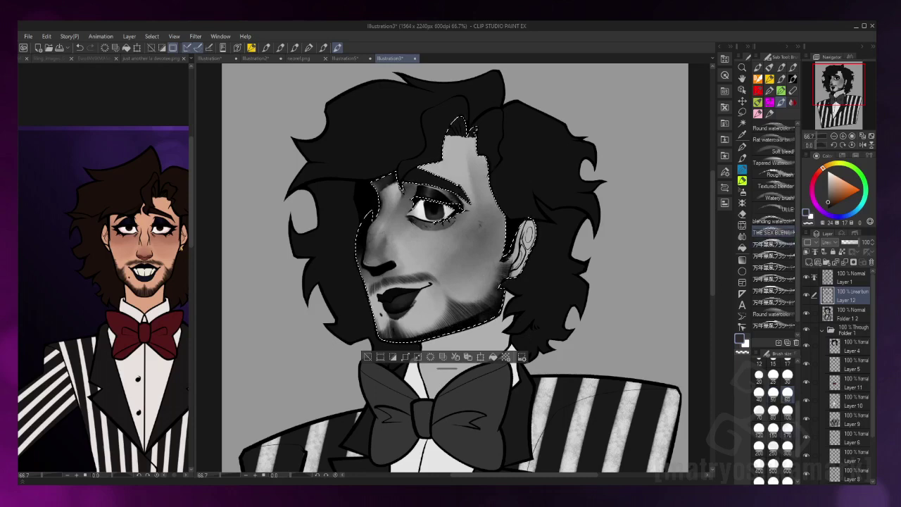
Shade the inside of the ear with a smaller brush, softening the shadow around its inner folds
scroll(527, 230, "up", 4)
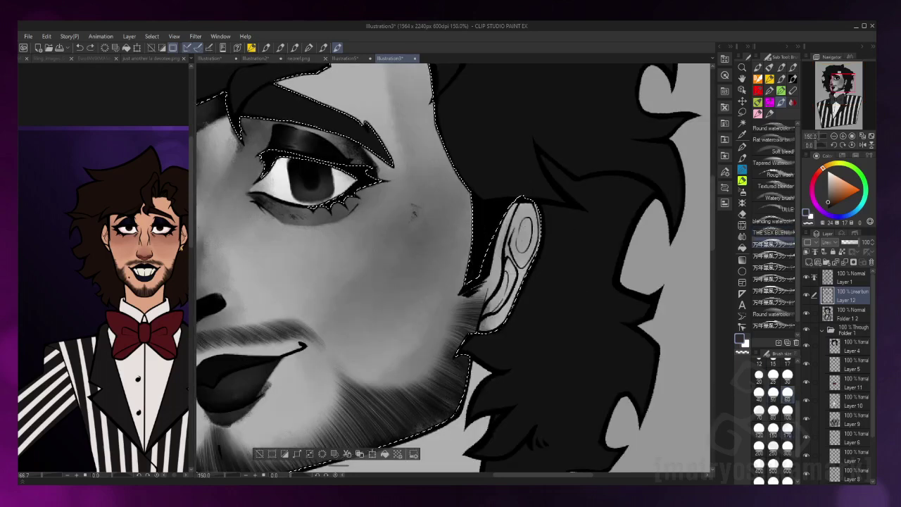
key("bracketleft")
key("bracketleft")
key("bracketleft")
left_click_drag(527, 221, 496, 292)
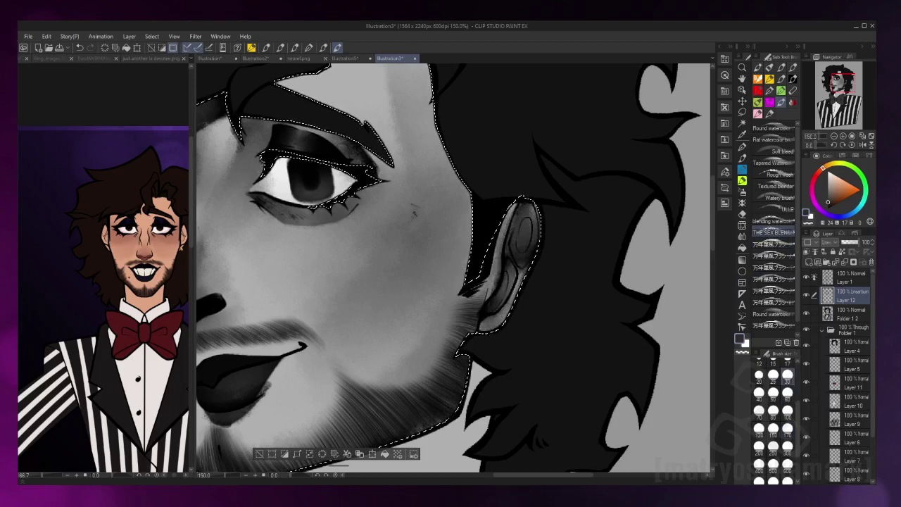
Lift highlights out of the ear's inner folds with the transparent color, and blend them into the shadow
left_click(772, 244)
key("x")
left_click_drag(523, 222, 526, 254)
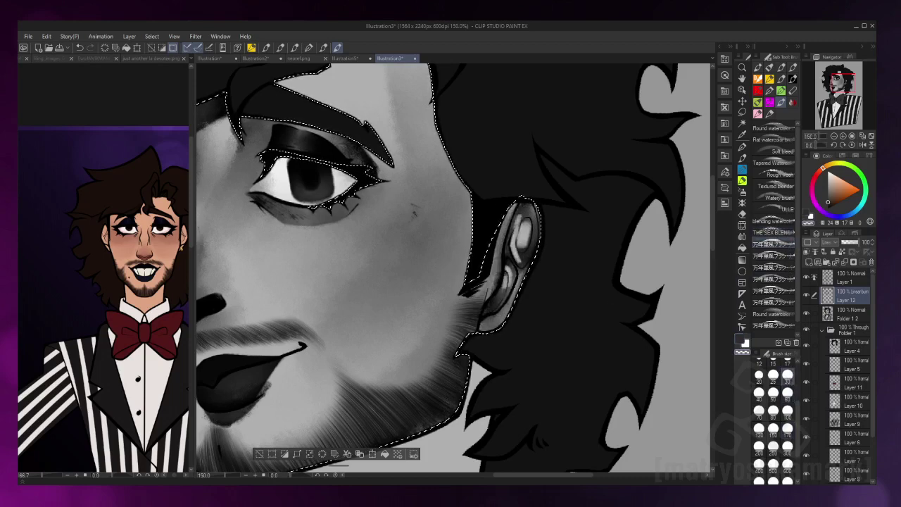
left_click(773, 232)
key("bracketleft")
left_click_drag(525, 222, 526, 246)
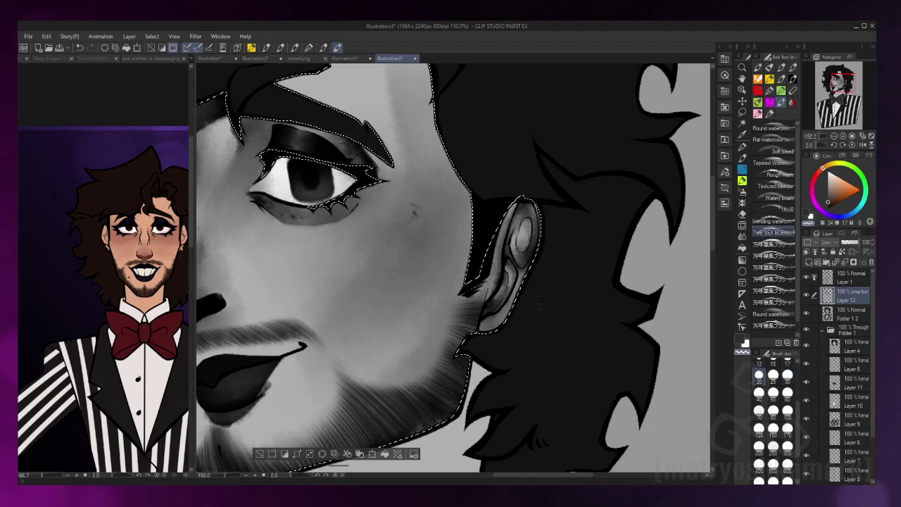
Select the neck area from the Folder 1 2 layer, and paint and blend shadows on Layer 12 beneath the jaw and along the neck muscle
key("ctrl+minus")
left_click(742, 123)
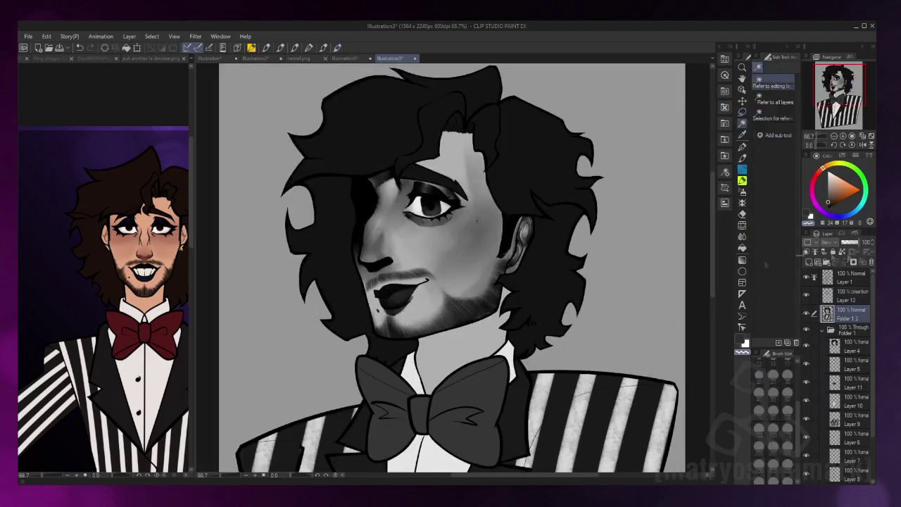
left_click(458, 341)
left_click(743, 170)
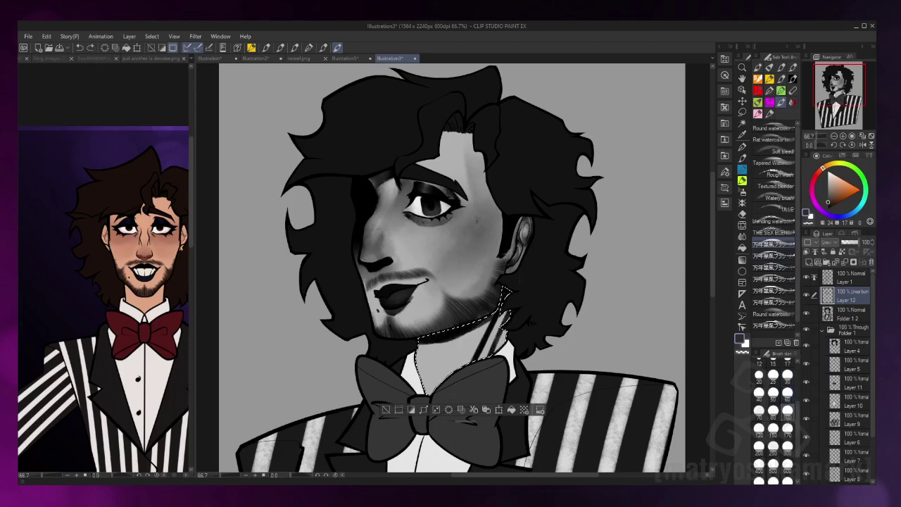
left_click(773, 232)
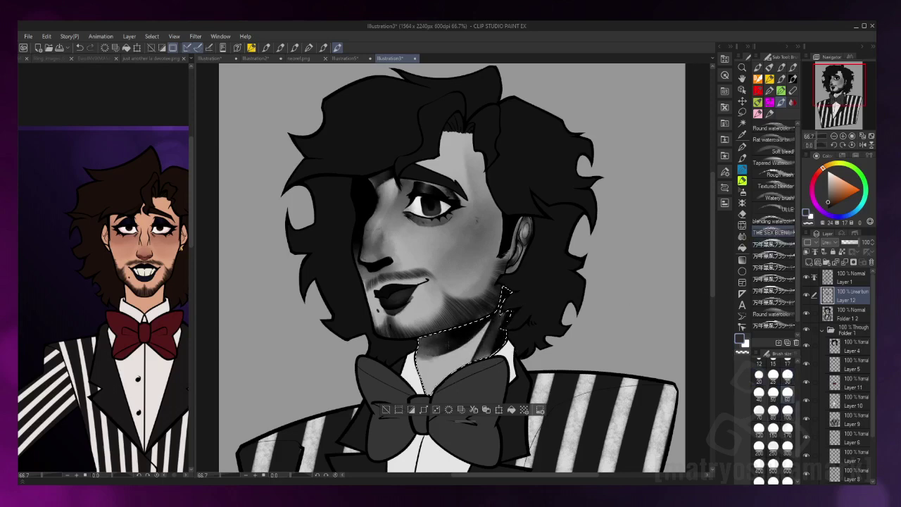
Lighten a diagonal strip along the neck muscle, set Layer 12 to Multiply, and refine the blended neck shadows
left_click_drag(504, 304, 471, 356)
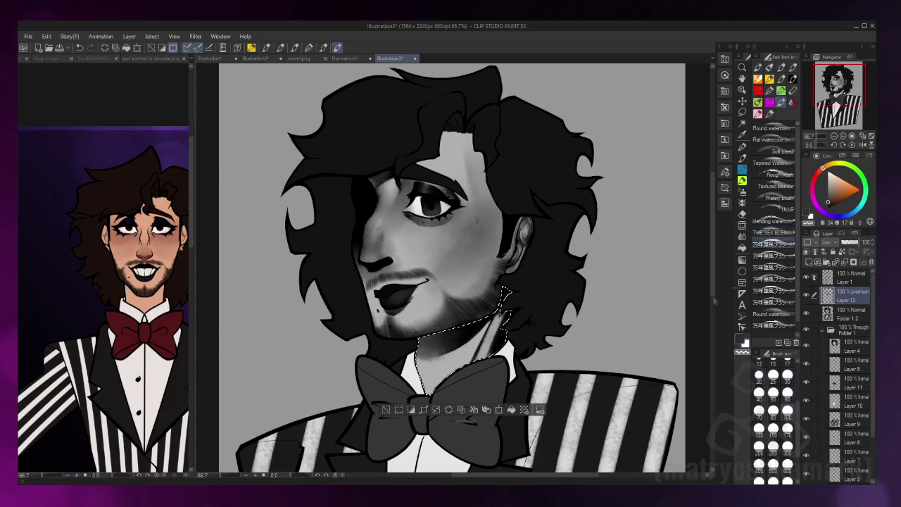
key("bracketright")
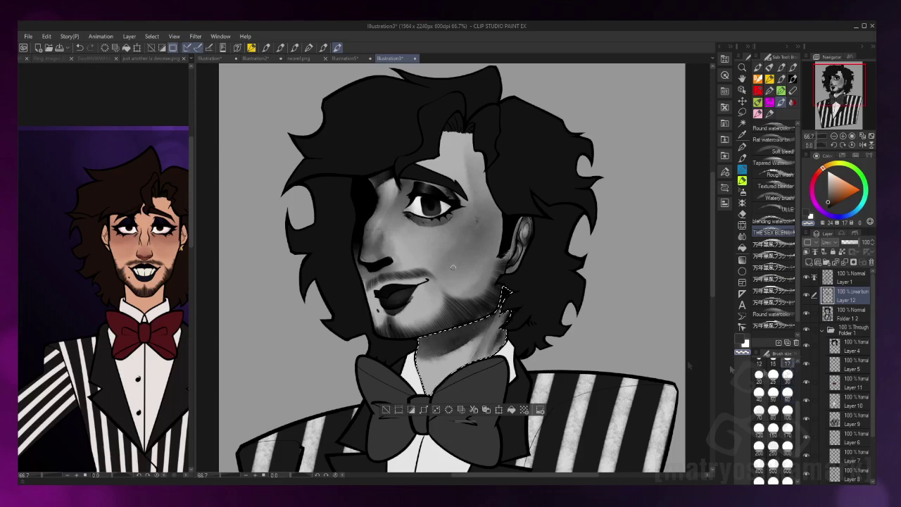
scroll(842, 241, "up", 2)
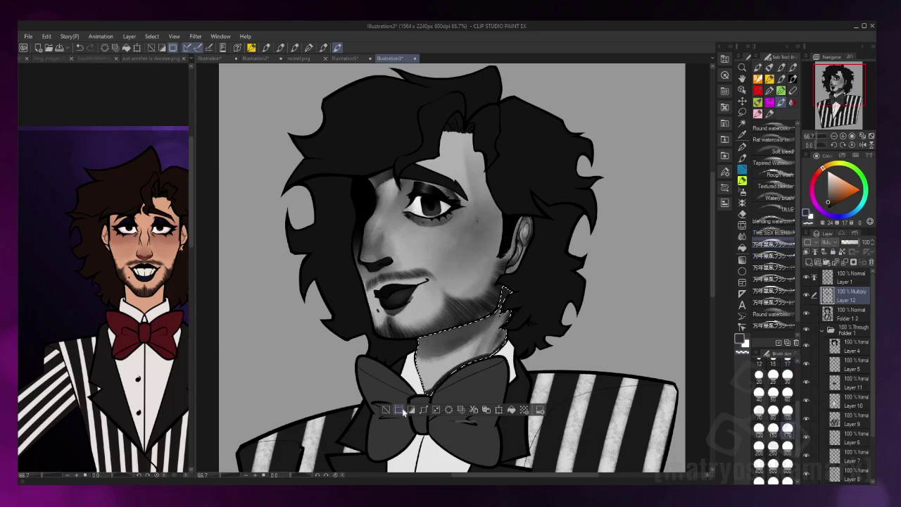
scroll(512, 339, "up", 3)
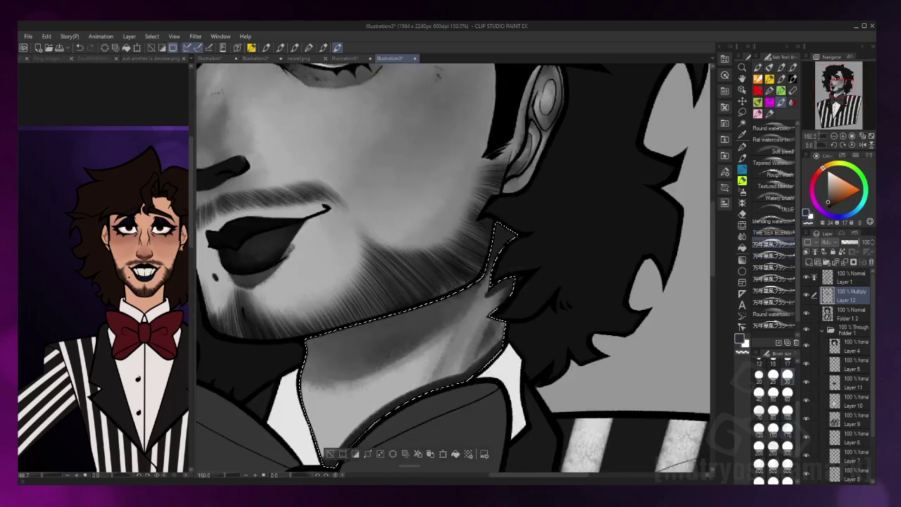
scroll(532, 371, "down", 3)
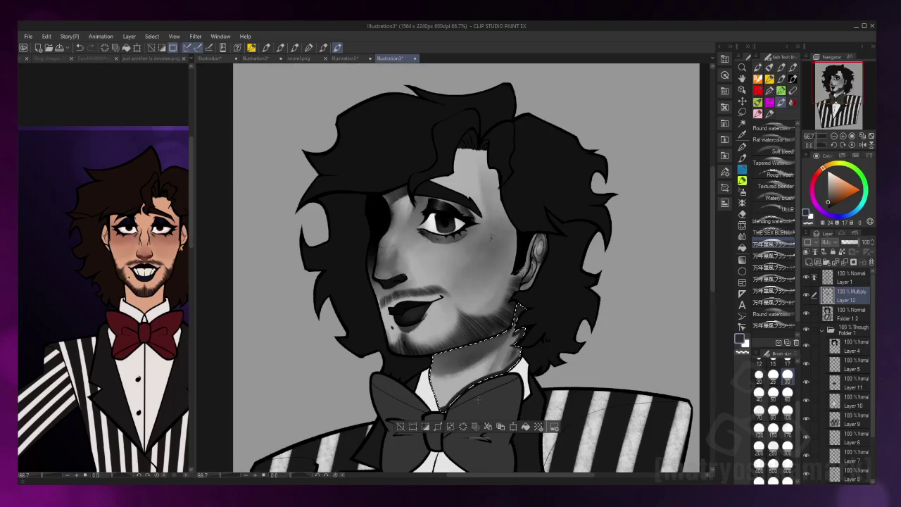
Select only the swept top hair section using Layer 1, paint soft dark shadows inside it on Layer 12, and deselect
left_click(848, 276)
left_click(741, 122)
left_click(574, 151)
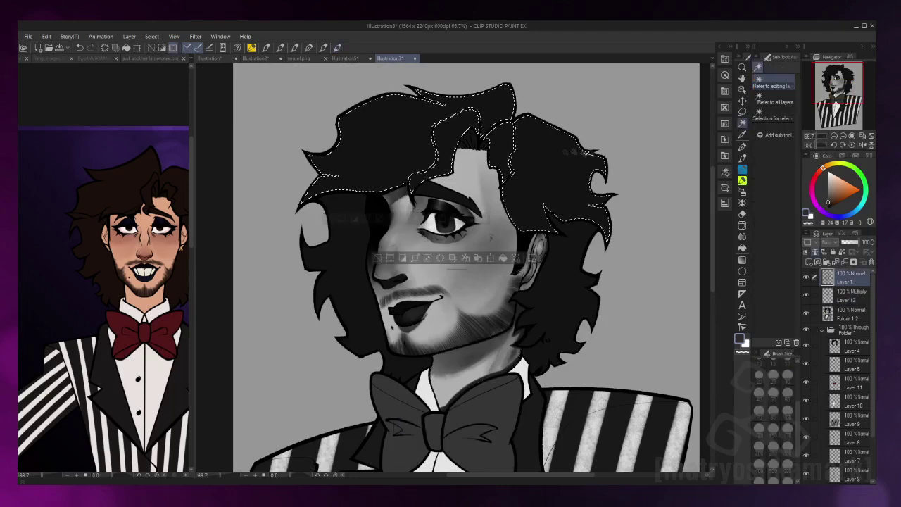
key("ctrl+z")
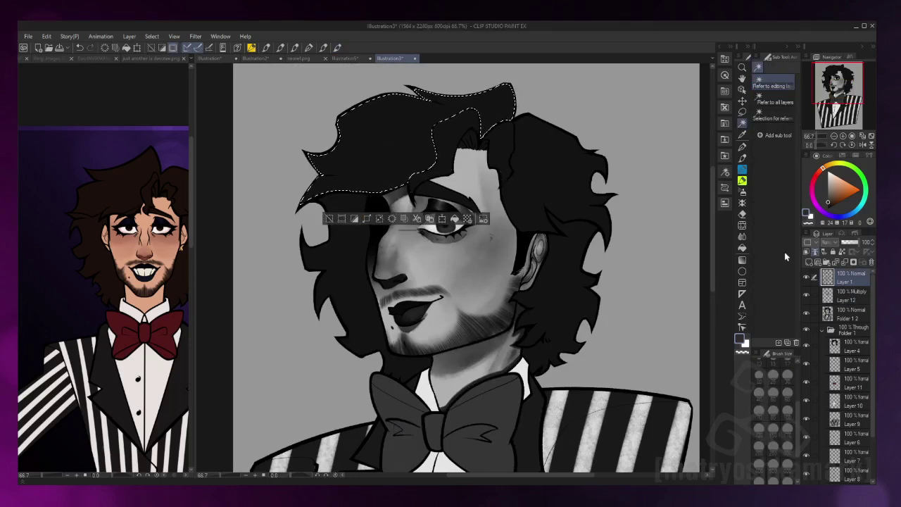
left_click(811, 296)
key("b")
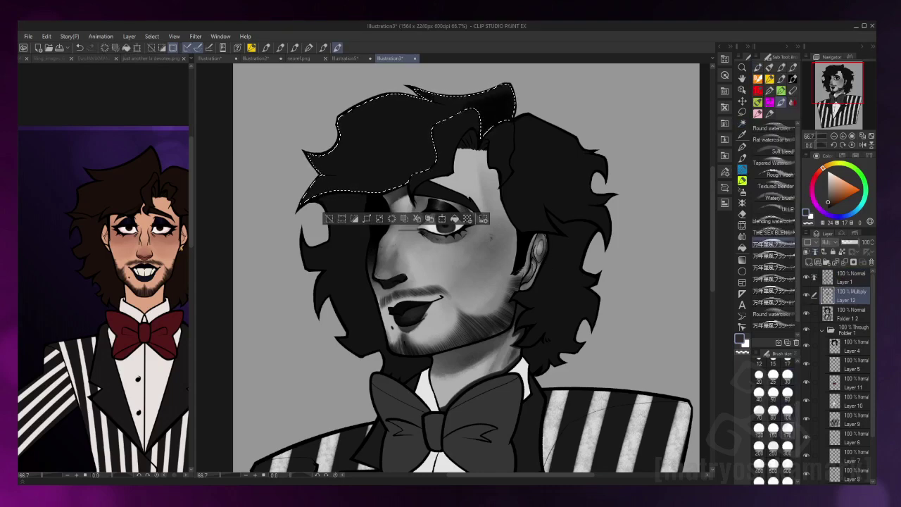
mouse_move(401, 134)
left_mouse_down()
mouse_move(316, 165)
mouse_move(338, 130)
mouse_move(373, 172)
left_mouse_up()
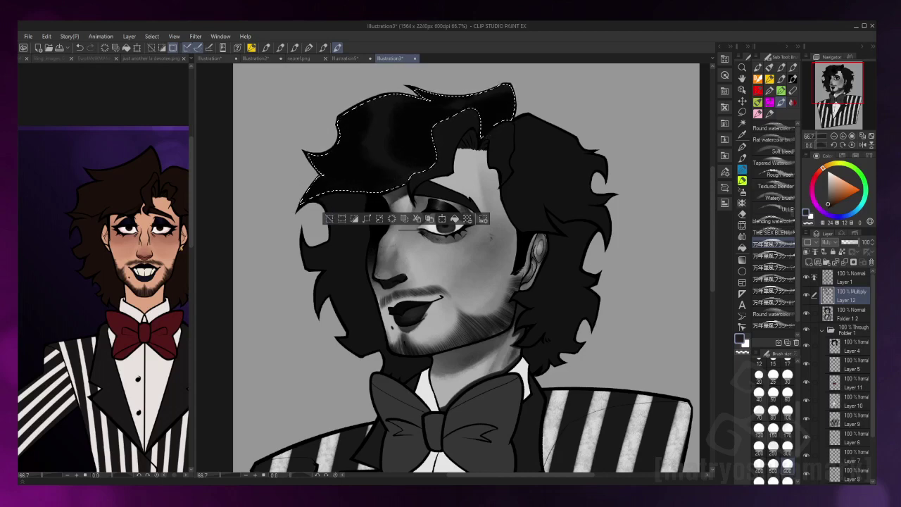
key("ctrl+d")
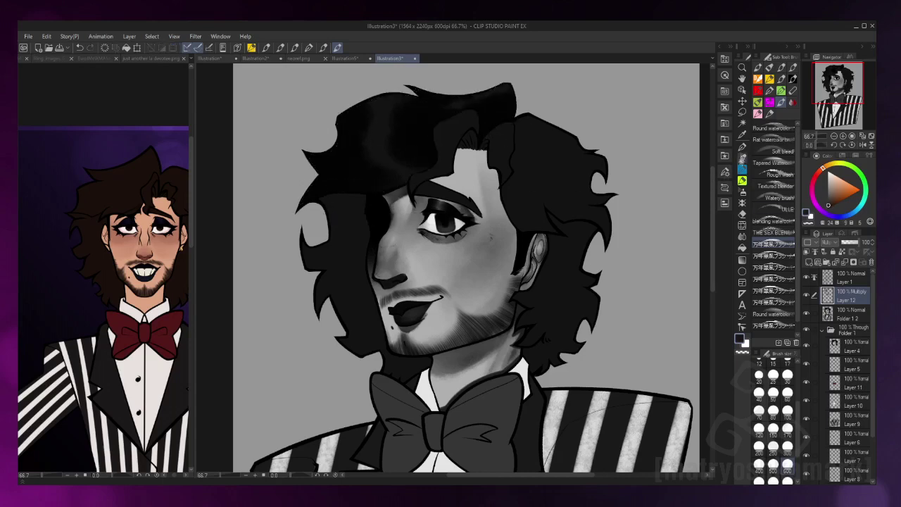
Select the hair mass behind the far side of the face using Layer 1, shade it on Layer 12, and deselect
key("w")
left_click(844, 277)
left_click(338, 281)
left_click(845, 296)
key("b")
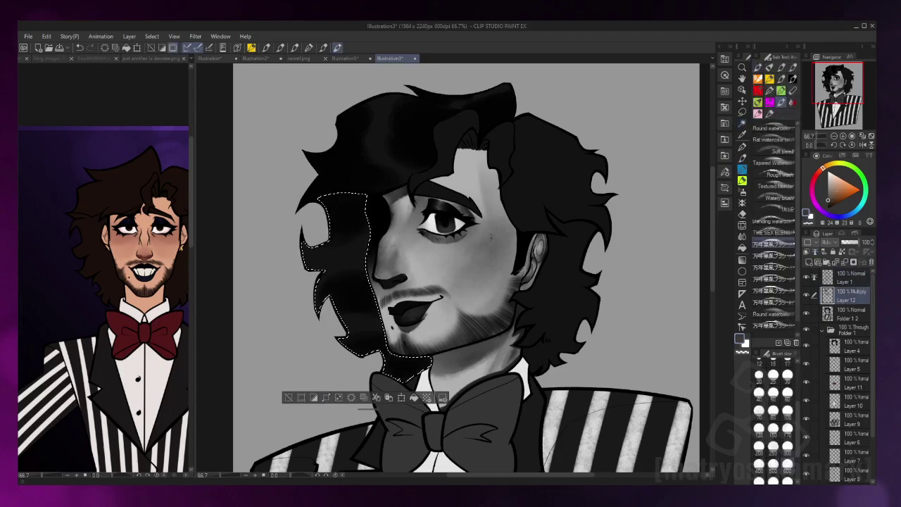
left_click(288, 397)
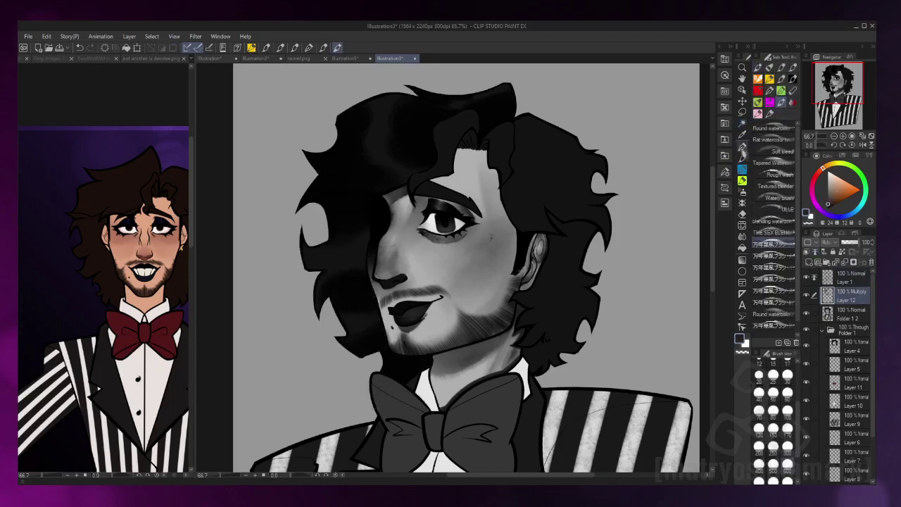
Select the curls hanging over the forehead using Layer 1, darken them with shadow on Layer 12, and deselect
key("w")
left_click(844, 277)
left_click(478, 141)
left_click(839, 292)
key("b")
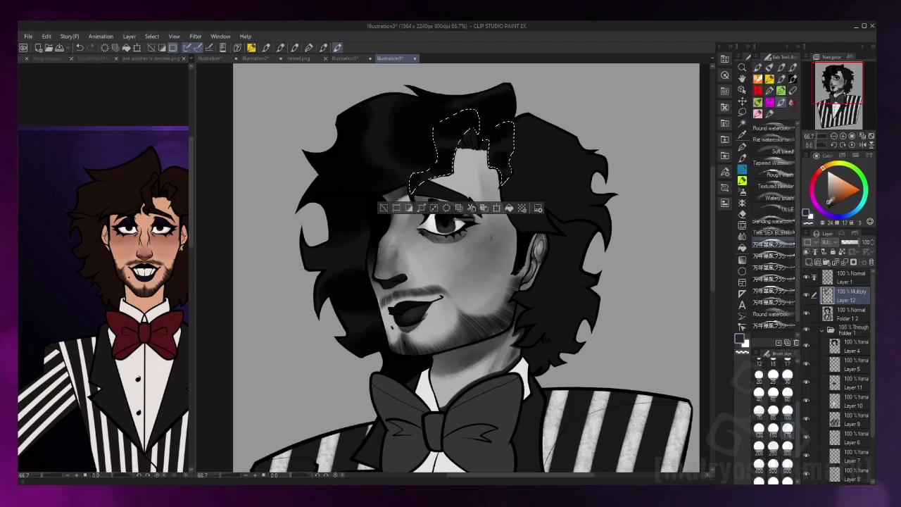
key("ctrl+d")
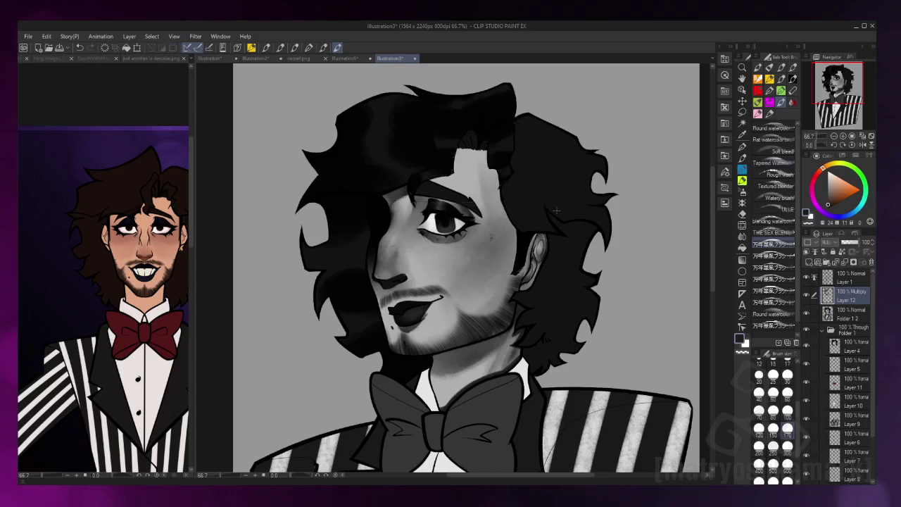
Select only the hair mass above the ear using Layer 1, paint soft dark shadows inside it on Layer 12, and deselect
key("w")
left_click(845, 277)
left_click(556, 183)
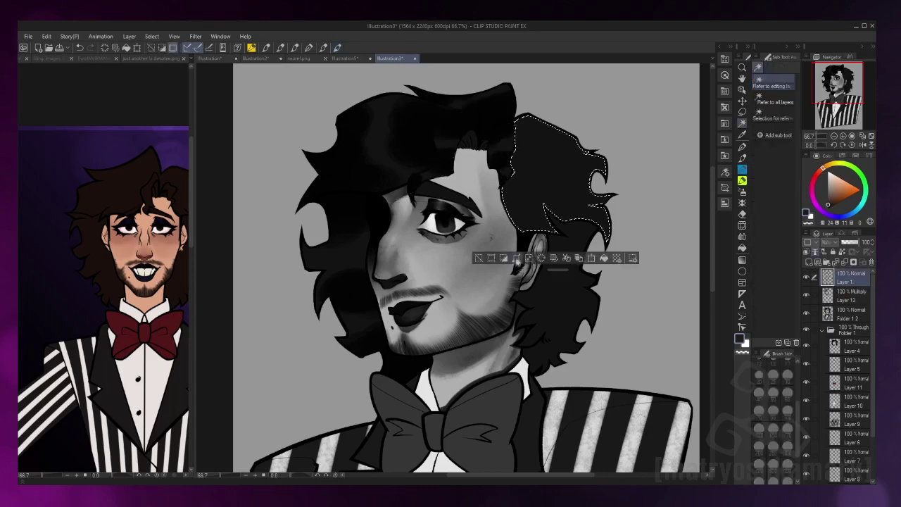
left_click(839, 291)
key("b")
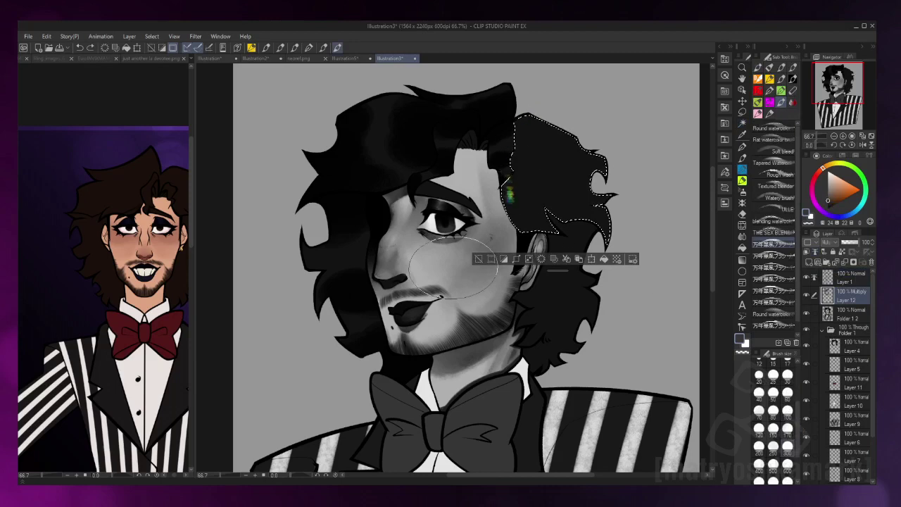
key("h")
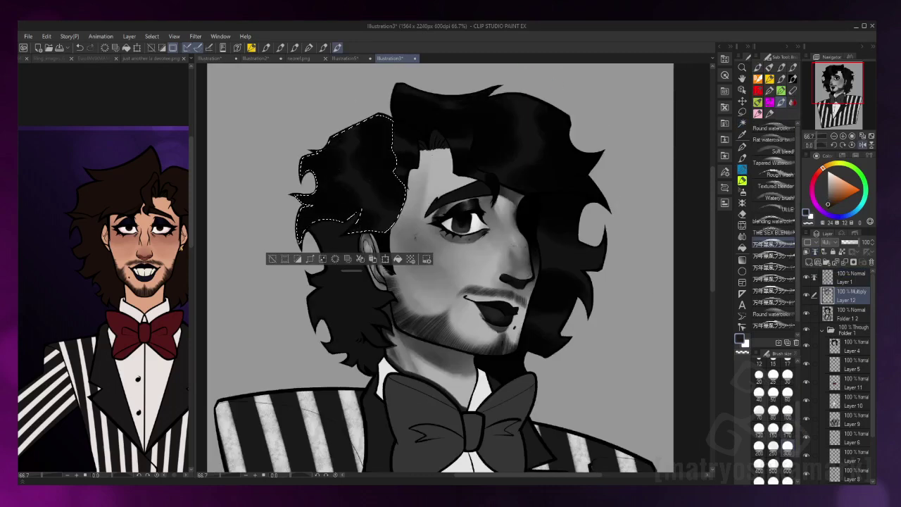
key("ctrl+d")
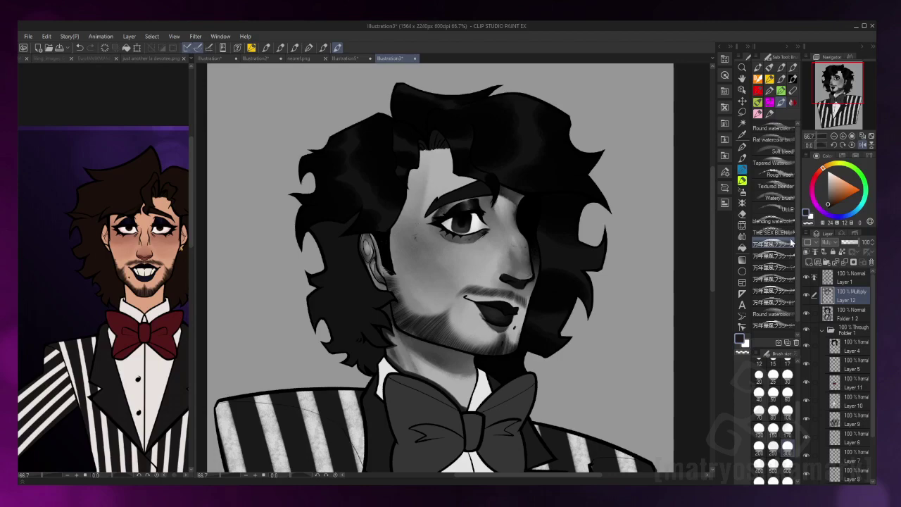
Select the lower curls behind the ear and jaw using Layer 1, shade them with dark strokes on Layer 12, and deselect
left_click(807, 315)
left_click(807, 297)
key("w")
left_click(848, 276)
left_click(359, 331)
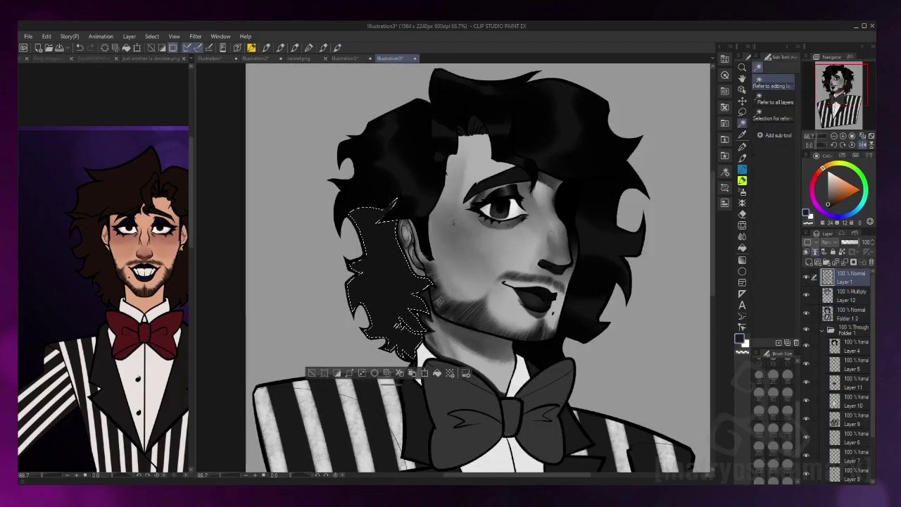
scroll(465, 292, "up", 1)
left_click(848, 295)
key("b")
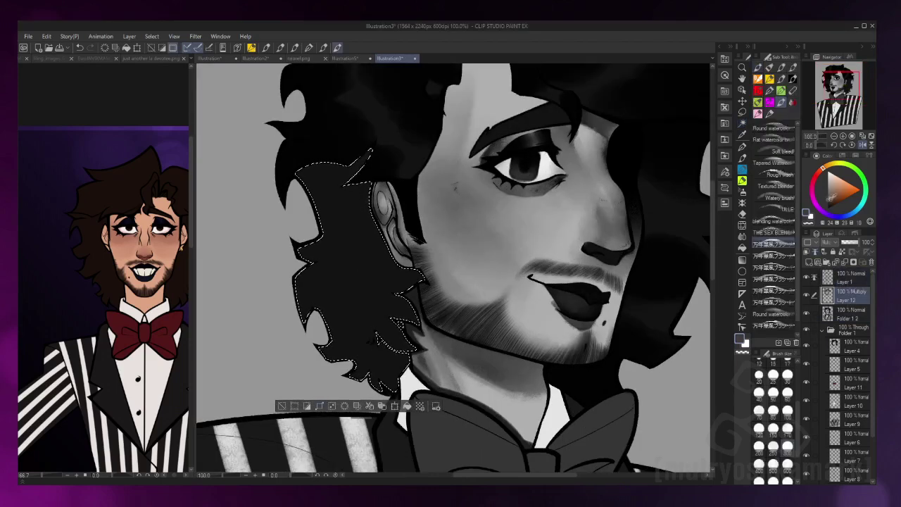
mouse_move(331, 162)
left_mouse_down()
mouse_move(348, 225)
mouse_move(317, 296)
mouse_move(381, 285)
mouse_move(401, 338)
mouse_move(394, 373)
mouse_move(366, 352)
mouse_move(394, 338)
mouse_move(380, 366)
left_mouse_up()
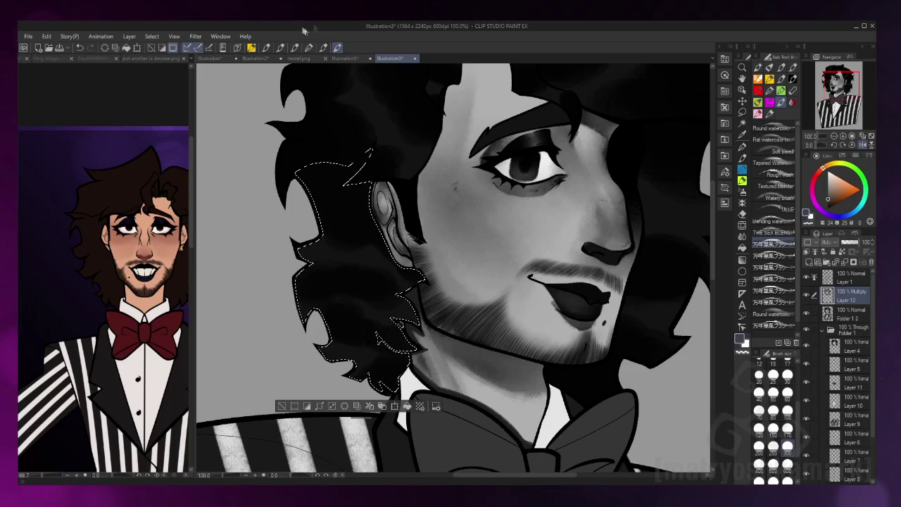
left_click_drag(422, 246, 448, 289)
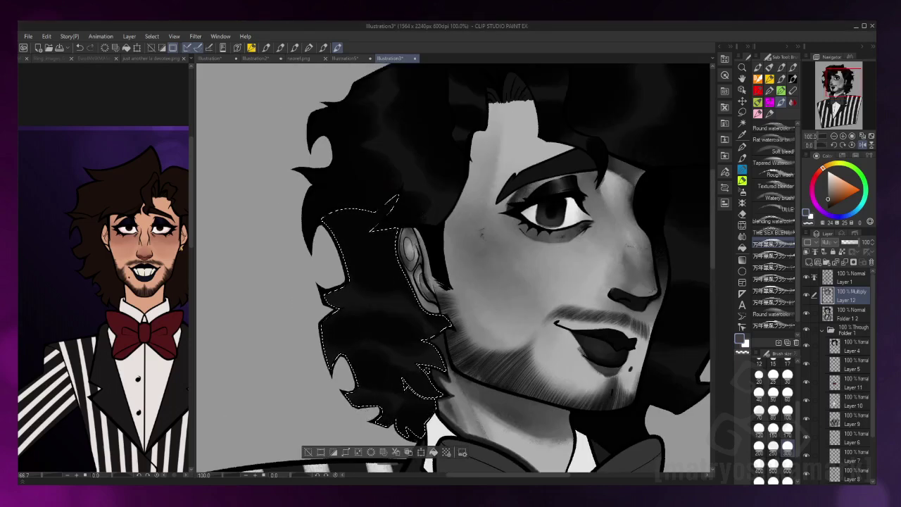
key("ctrl+d")
Paint a shadow over the upper white of the eye and blend it softly on Layer 12
key("ctrl+minus")
left_click(787, 392)
key("ctrl+plus")
mouse_move(480, 253)
left_mouse_down()
mouse_move(501, 309)
mouse_move(448, 328)
mouse_move(493, 297)
mouse_move(448, 327)
left_mouse_up()
left_click(773, 232)
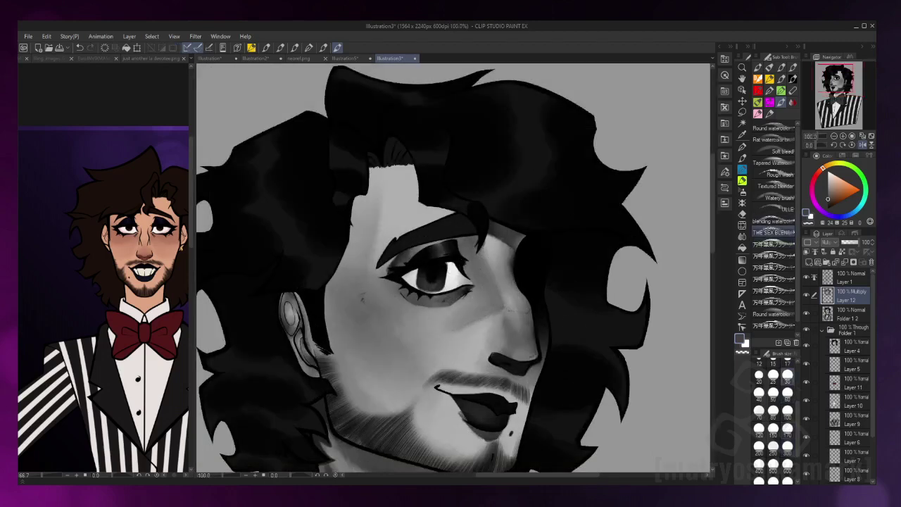
left_click(787, 392)
left_click_drag(404, 279, 461, 275)
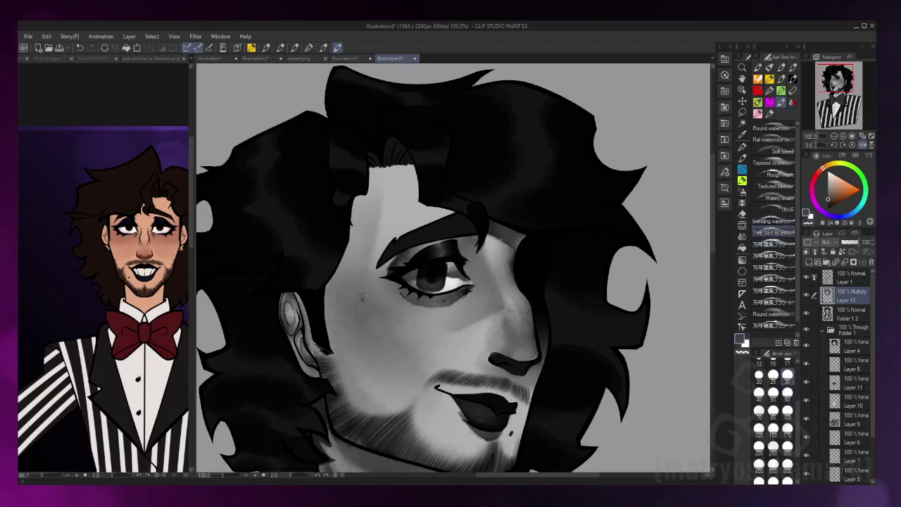
key("ctrl+minus")
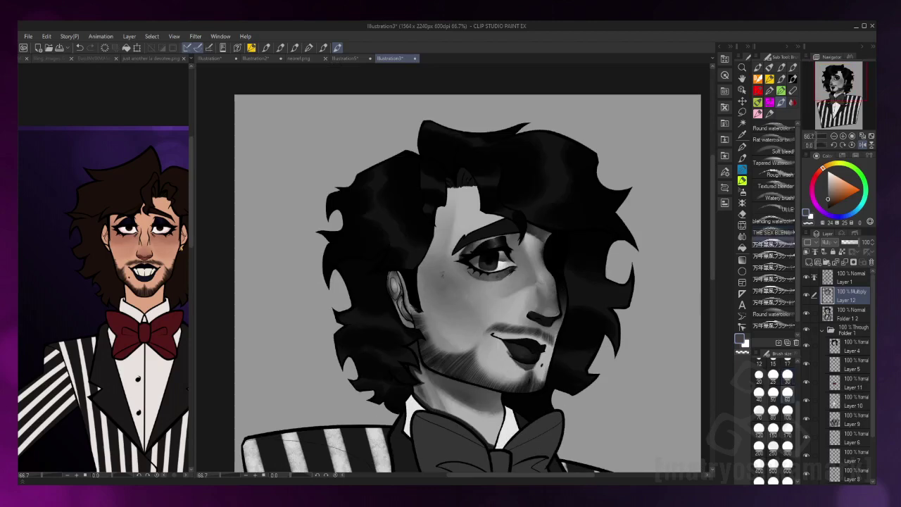
Refine and blend the shadows around the underside of the nose and the adjoining far edge of the face
left_click(794, 233)
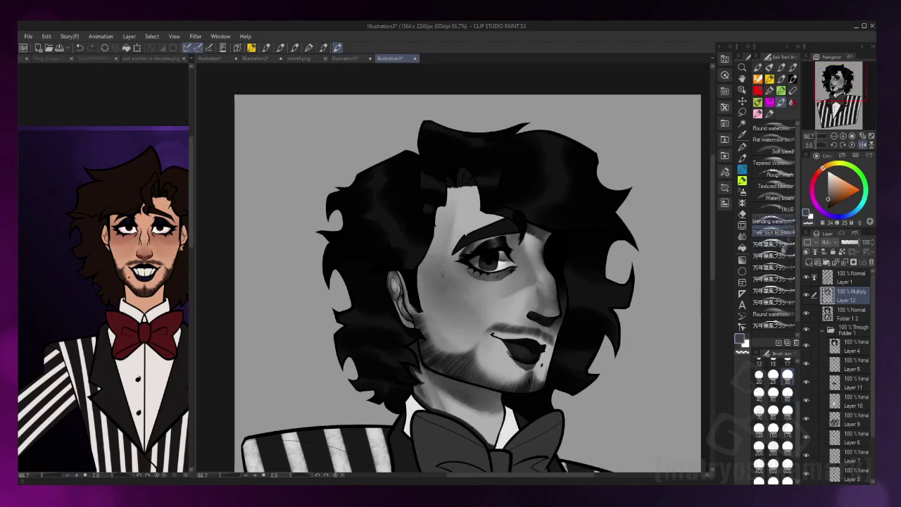
key("ctrl+plus")
key("ctrl+z")
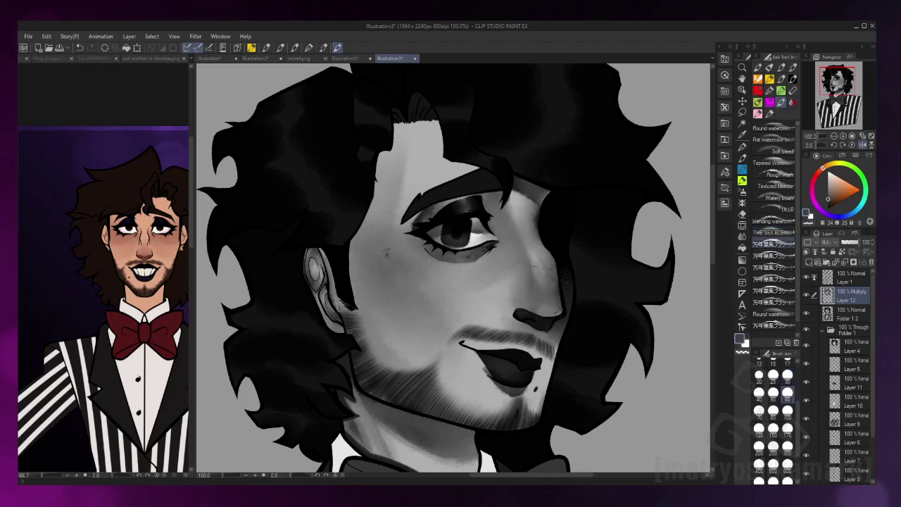
scroll(539, 313, "up", 4)
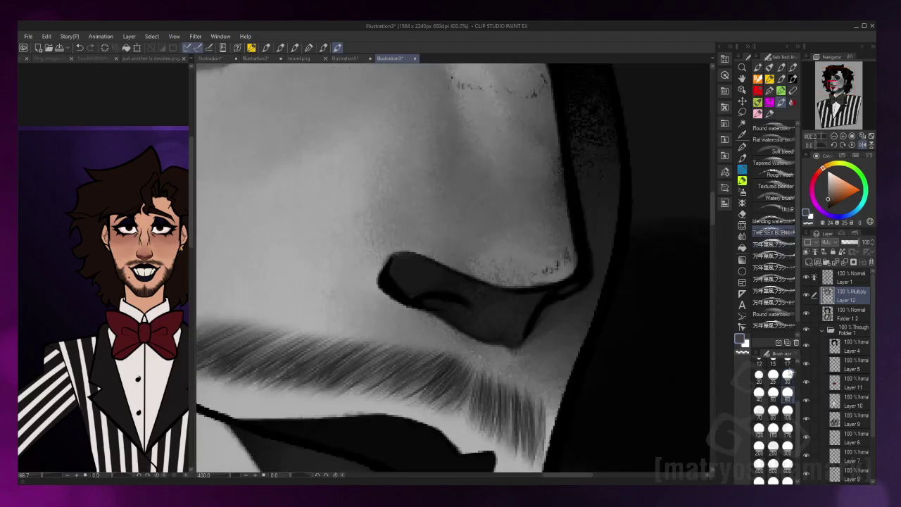
key("h")
key("]")
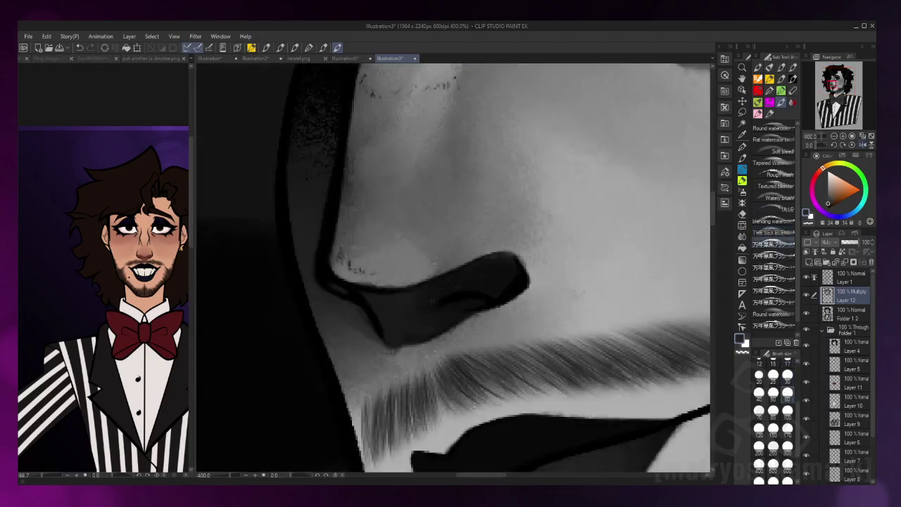
key("b")
scroll(493, 314, "down", 2)
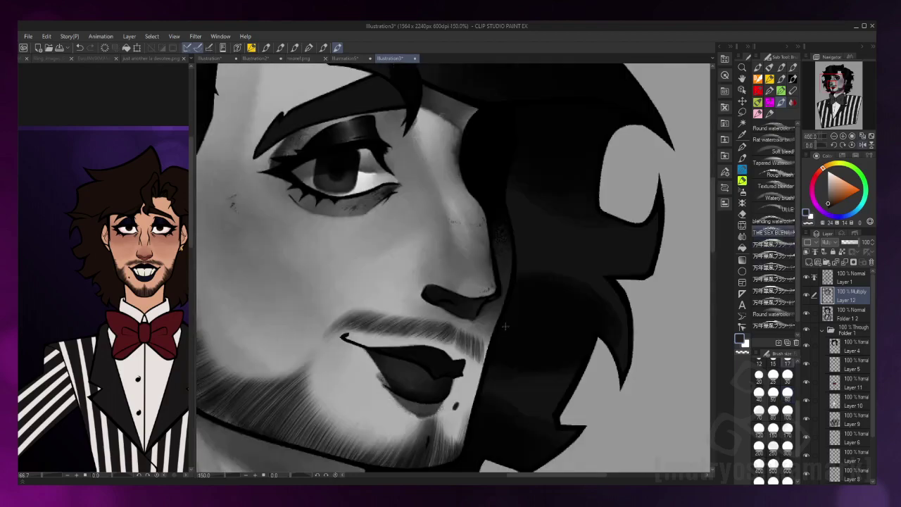
Paint a cast shadow on the forehead along the hairline and blend it into the skin
key("p")
key("]")
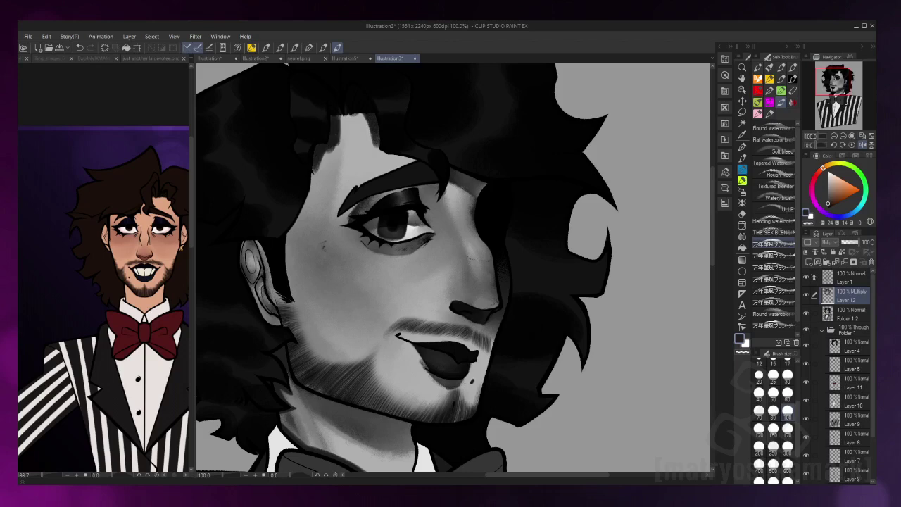
key("b")
key("]")
key("]")
key("]")
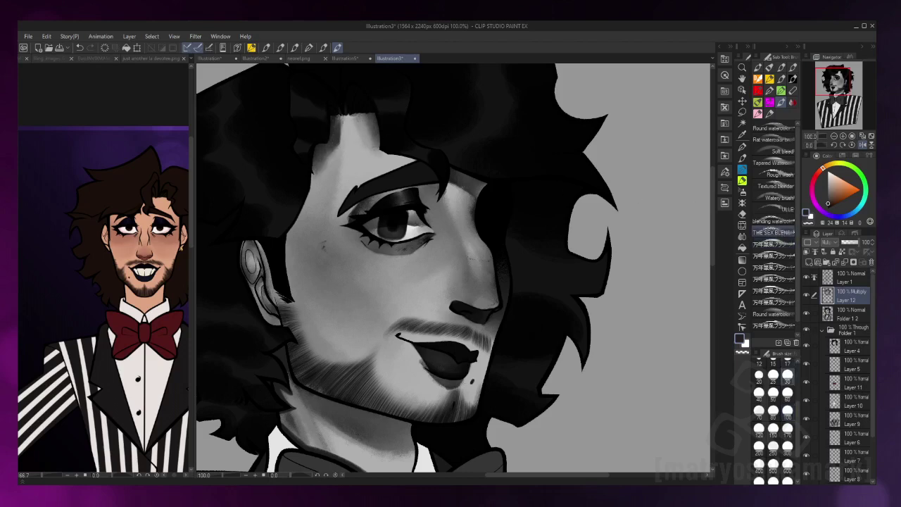
key("]")
left_click_drag(315, 189, 338, 141)
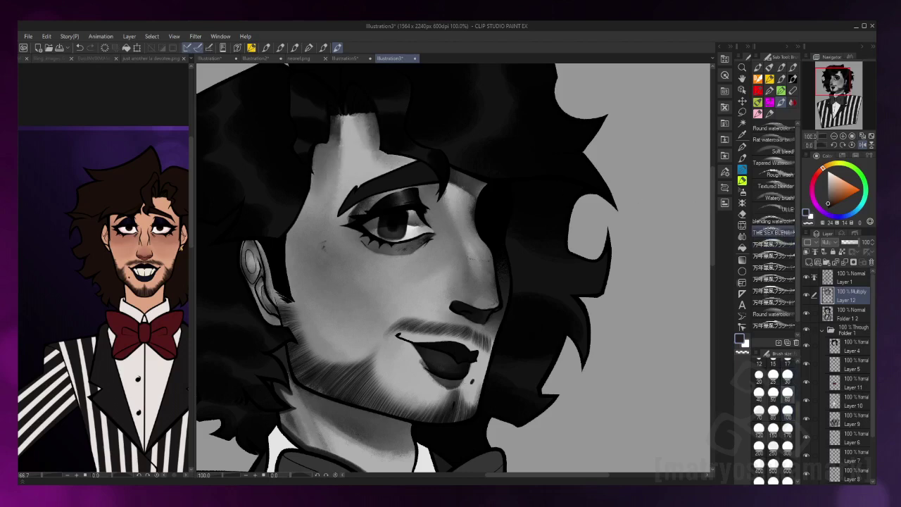
Deepen the shadows in the hair around the forehead and in the eyebrow, blending the strokes
key("p")
key("h")
key("h")
key("]")
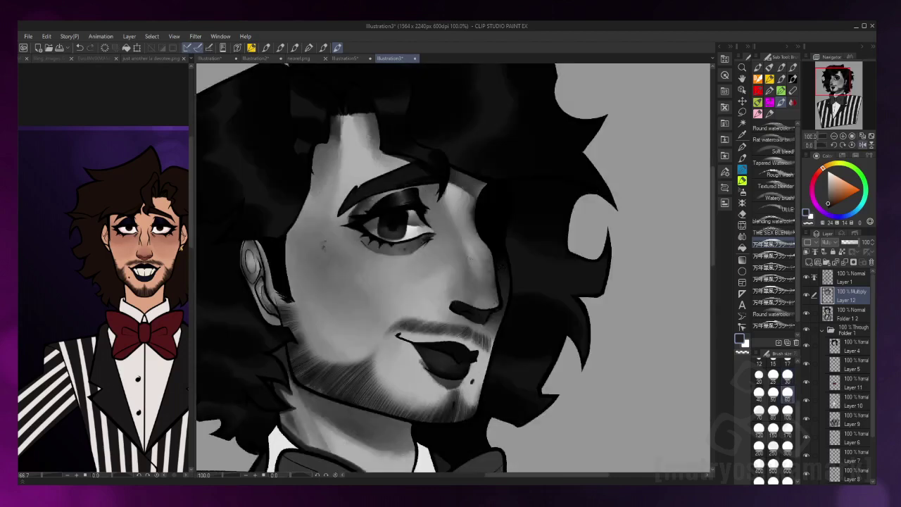
key("j")
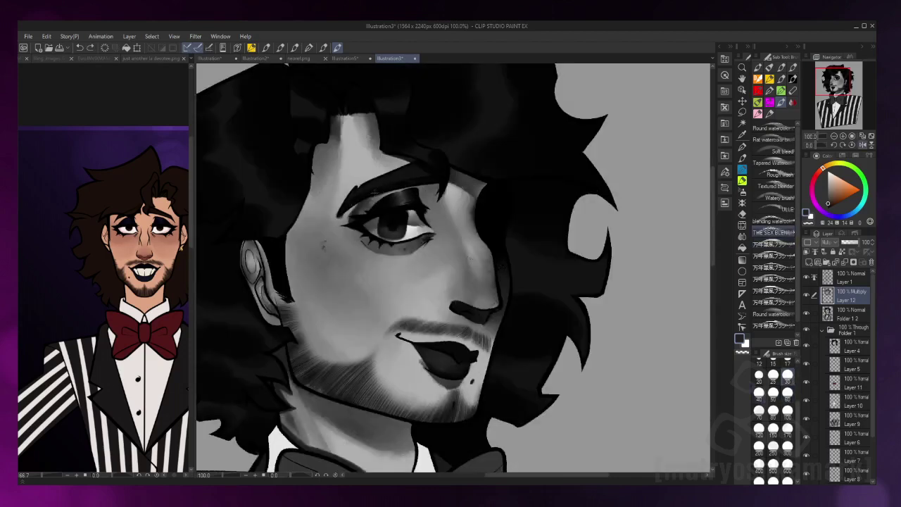
key("p")
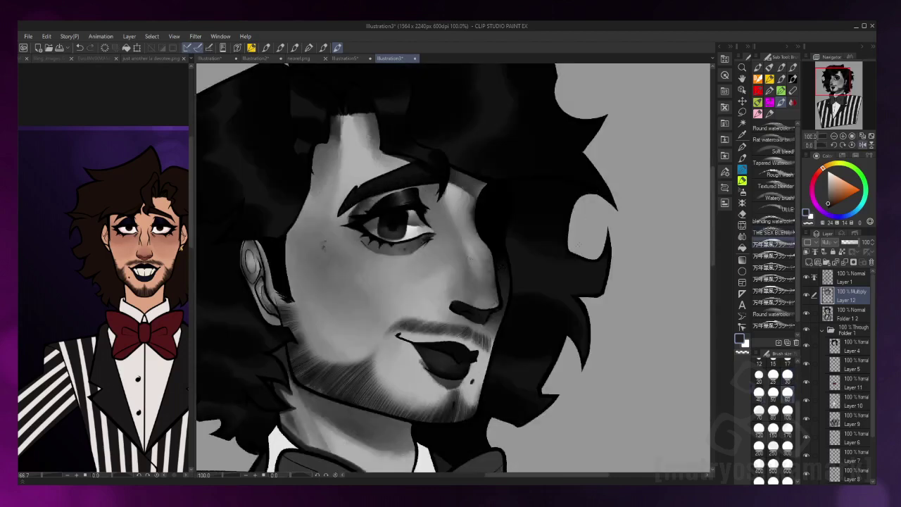
key("h")
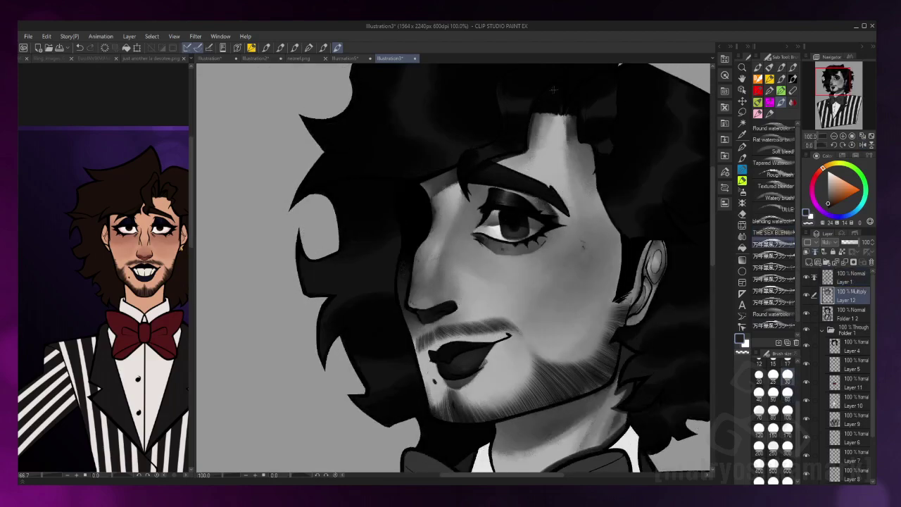
Paint dark shadows along the upper folds of both bow tie loops and on the shirt collar beside them
key("ctrl+minus")
key("ctrl+minus")
key("ctrl+minus")
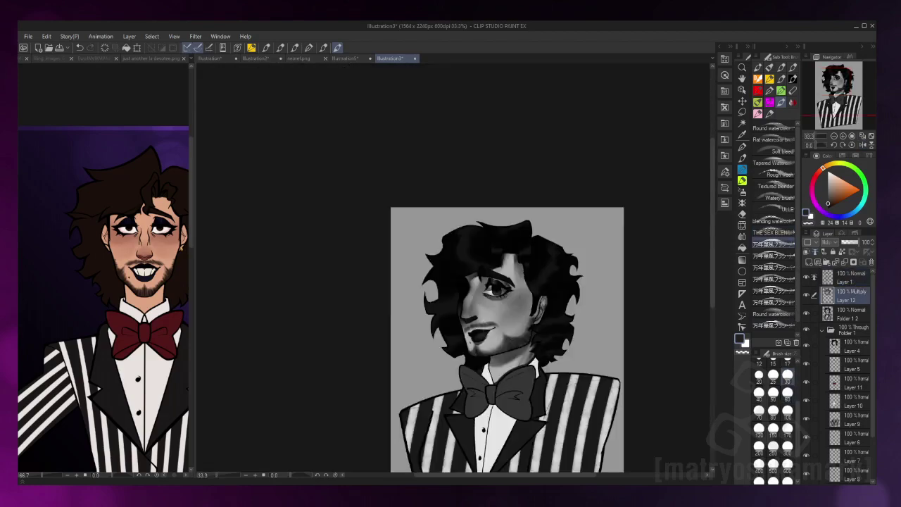
key("ctrl+plus")
key("ctrl+plus")
key("ctrl+plus")
key("ctrl+plus")
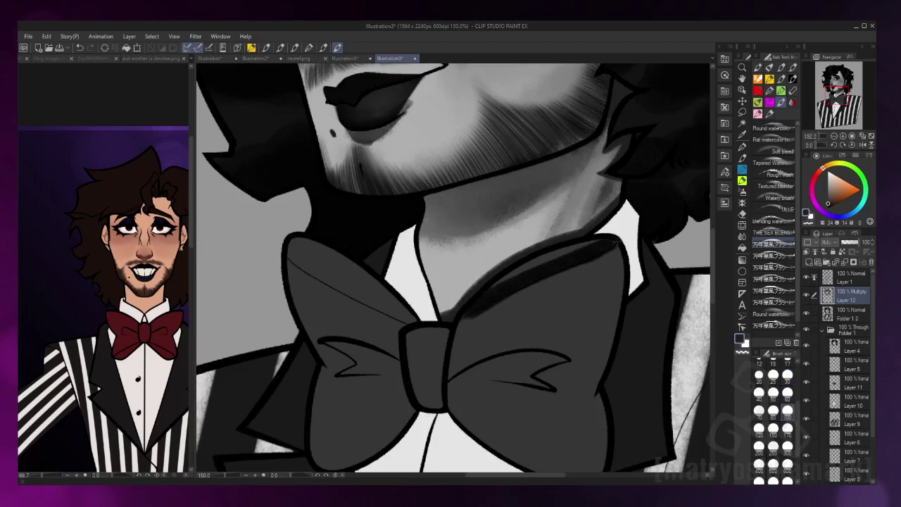
key("h")
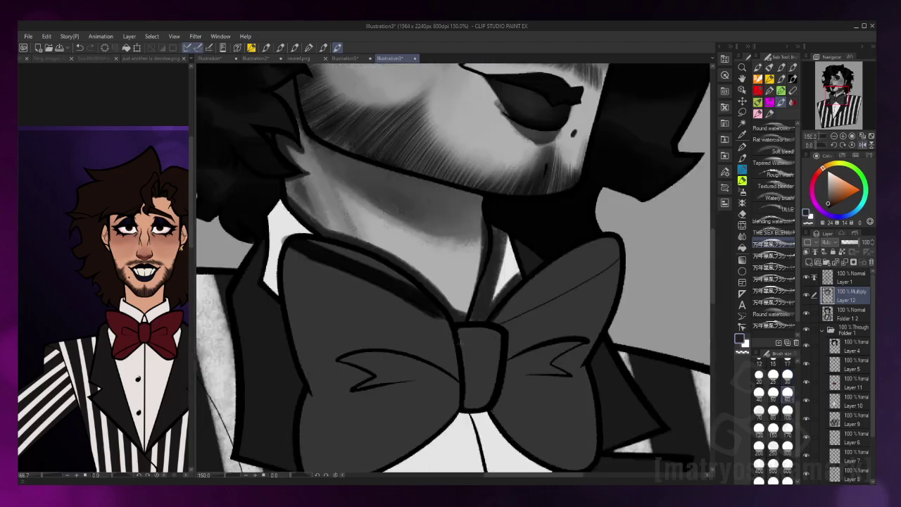
left_click_drag(613, 241, 504, 313)
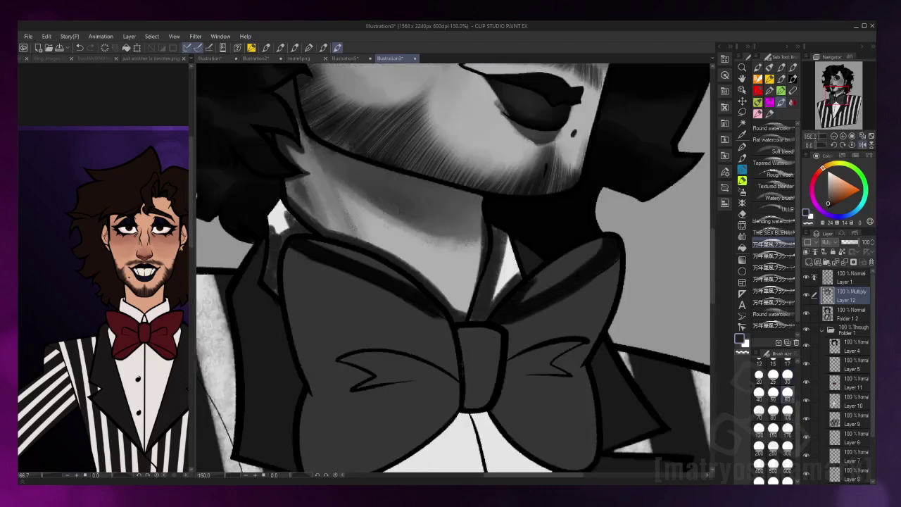
Paint dark shadows on the bow tie's knot, under its creases and along the lower edges of both loops
left_click_drag(496, 344, 471, 416)
mouse_move(459, 380)
left_mouse_down()
mouse_move(373, 361)
mouse_move(459, 382)
left_mouse_up()
left_click_drag(342, 350, 429, 366)
mouse_move(505, 373)
left_mouse_down()
mouse_move(570, 365)
mouse_move(589, 343)
mouse_move(454, 238)
left_mouse_up()
left_click_drag(262, 331, 418, 268)
left_click_drag(260, 317, 425, 262)
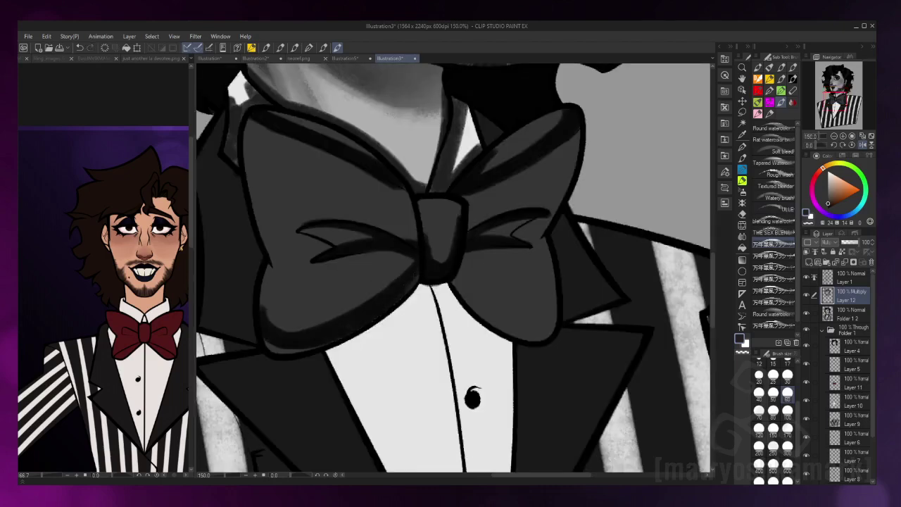
left_click_drag(556, 266, 457, 327)
left_click_drag(545, 281, 454, 331)
left_click_drag(557, 306, 482, 334)
Blend the shadows on the narrower bow tie loop, the knot and the shirt collar into smooth gradients
key("b")
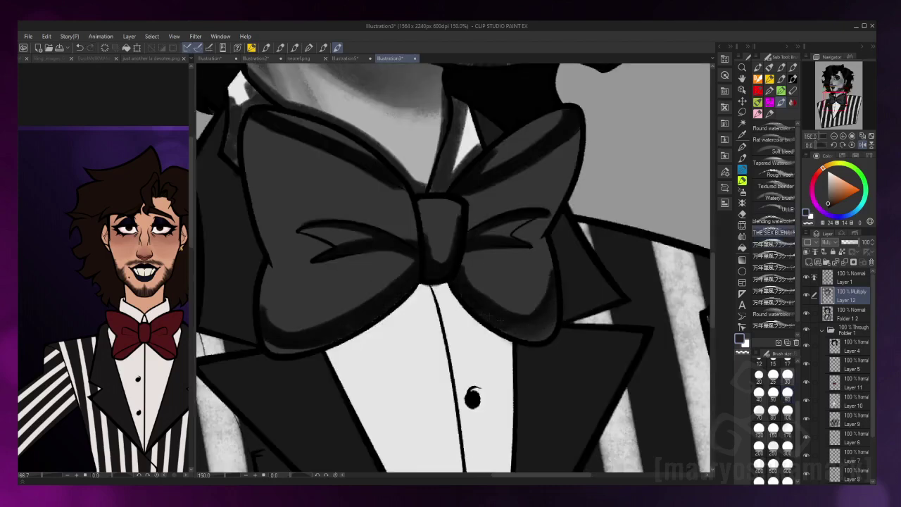
left_click_drag(549, 278, 493, 299)
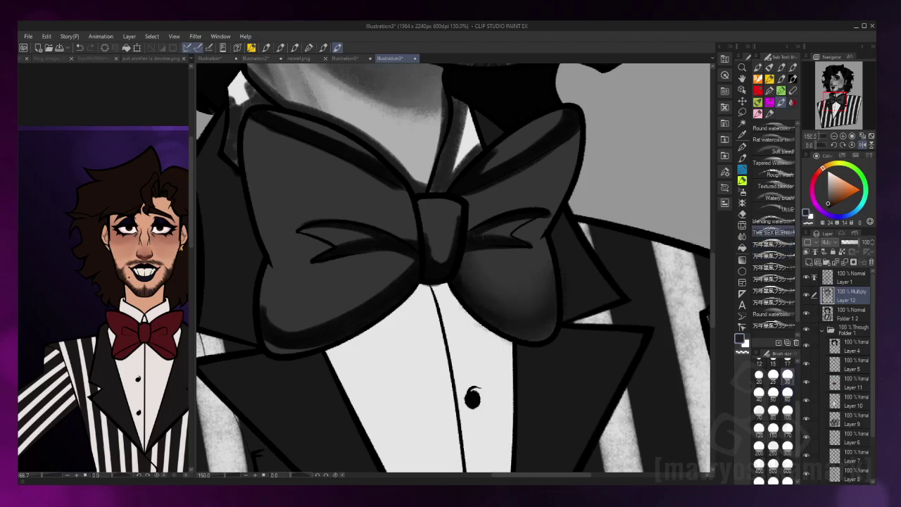
left_click_drag(538, 220, 488, 231)
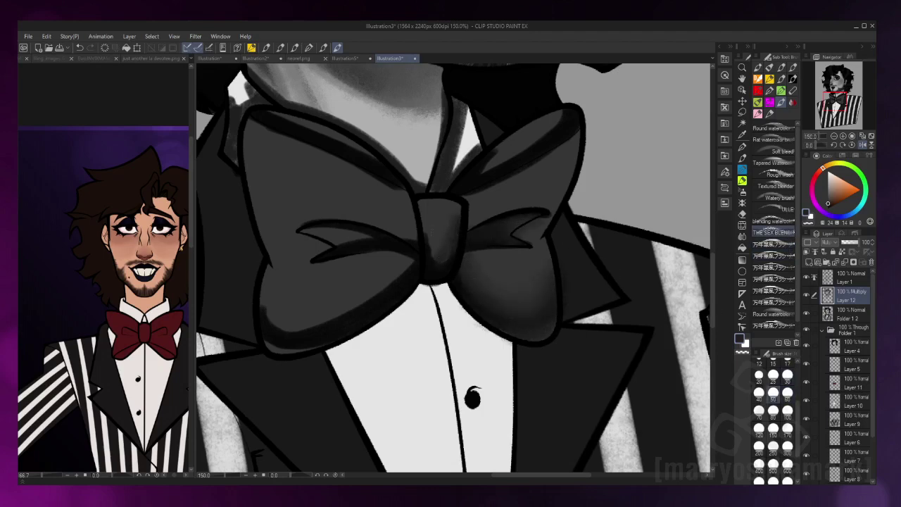
left_click_drag(489, 167, 570, 116)
left_click(786, 374)
mouse_move(465, 169)
left_mouse_down()
mouse_move(456, 112)
mouse_move(468, 111)
left_mouse_up()
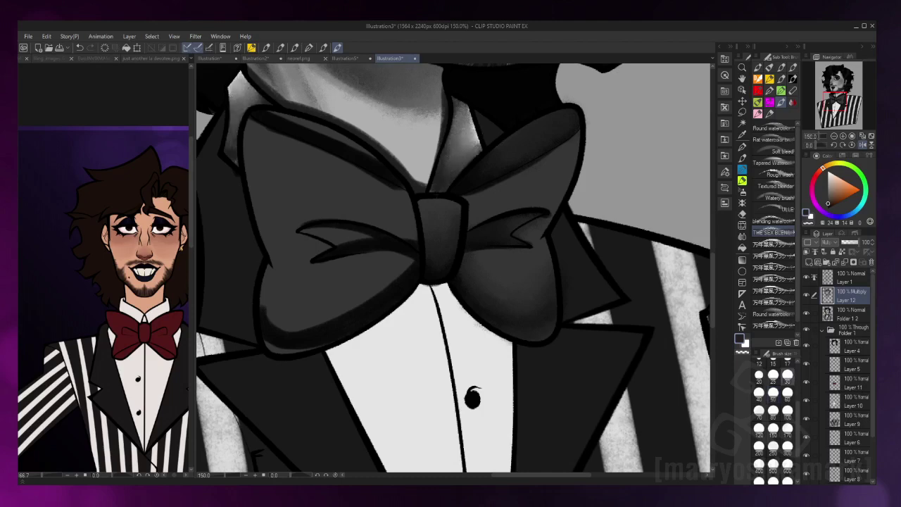
Blend the shadows along the upper fold, crease and lower edge of the wider bow tie loop
key("minus")
left_click_drag(541, 151, 644, 114)
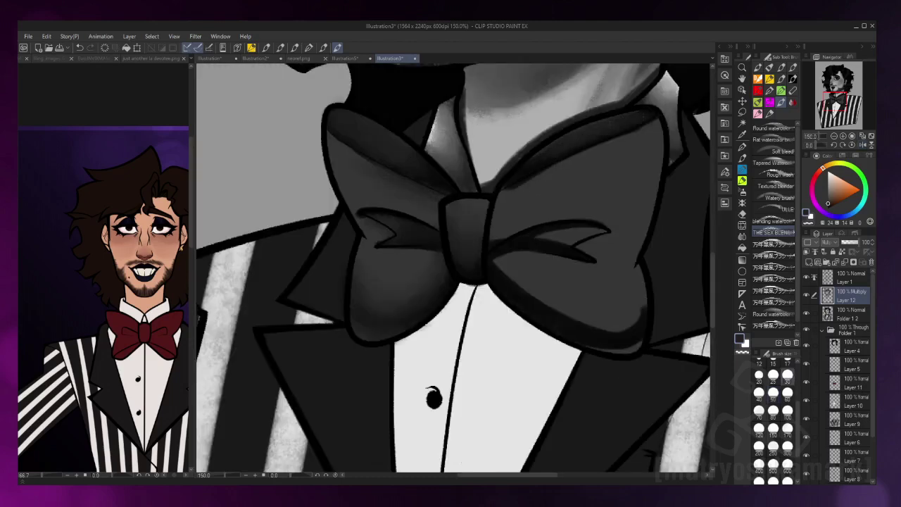
key("asciicircum")
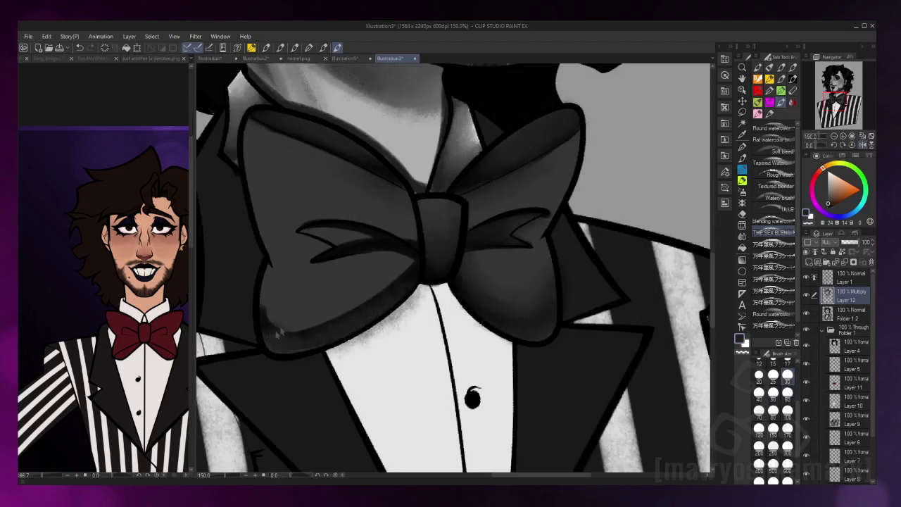
left_click_drag(331, 321, 414, 261)
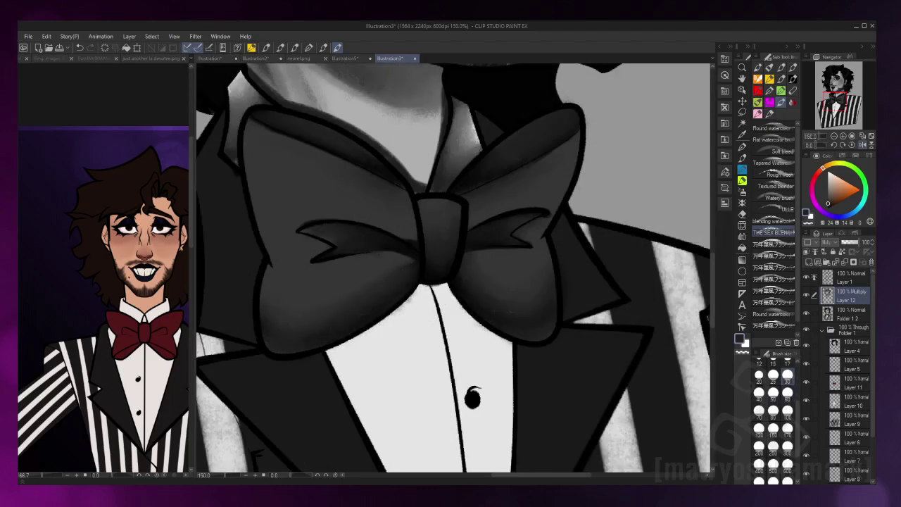
Paint broad dark shadows down both sides of the striped jacket, beside the lapel and along its lower hem
key("ctrl+minus")
key("ctrl+minus")
key("ctrl+minus")
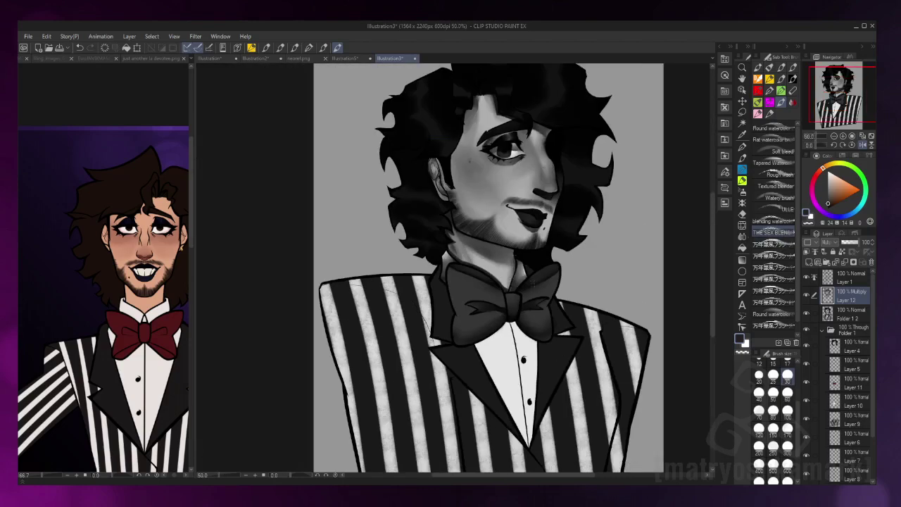
key("h")
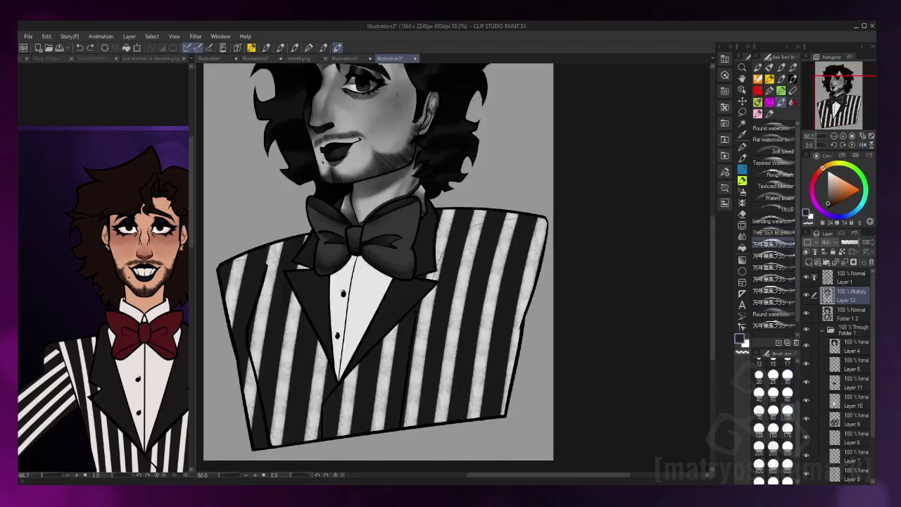
left_click_drag(416, 302, 423, 423)
left_click_drag(493, 254, 479, 437)
left_click_drag(451, 322, 552, 313)
left_click_drag(236, 324, 245, 422)
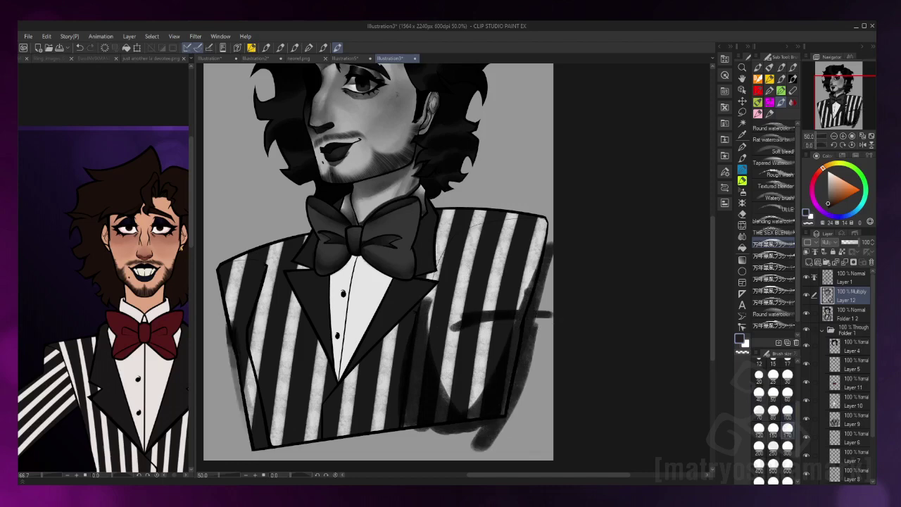
mouse_move(269, 451)
left_mouse_down()
mouse_move(243, 267)
mouse_move(224, 349)
left_mouse_up()
mouse_move(268, 405)
left_mouse_down()
mouse_move(400, 423)
mouse_move(343, 446)
left_mouse_up()
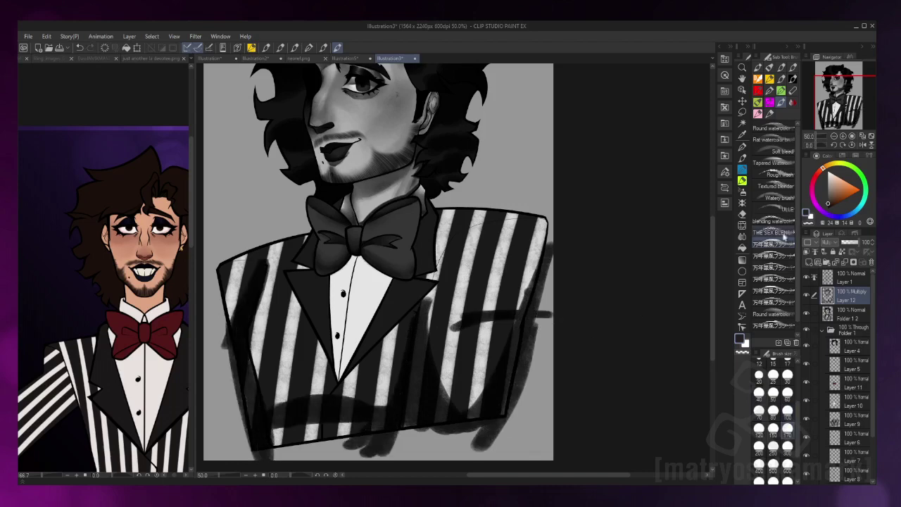
Blend the dark strokes on the striped jacket's sides, sleeve folds and hem into soft shading
mouse_move(295, 426)
left_mouse_down()
mouse_move(365, 414)
mouse_move(500, 443)
left_mouse_up()
left_click_drag(524, 355, 514, 422)
left_click_drag(525, 267, 478, 416)
left_click_drag(425, 299, 446, 412)
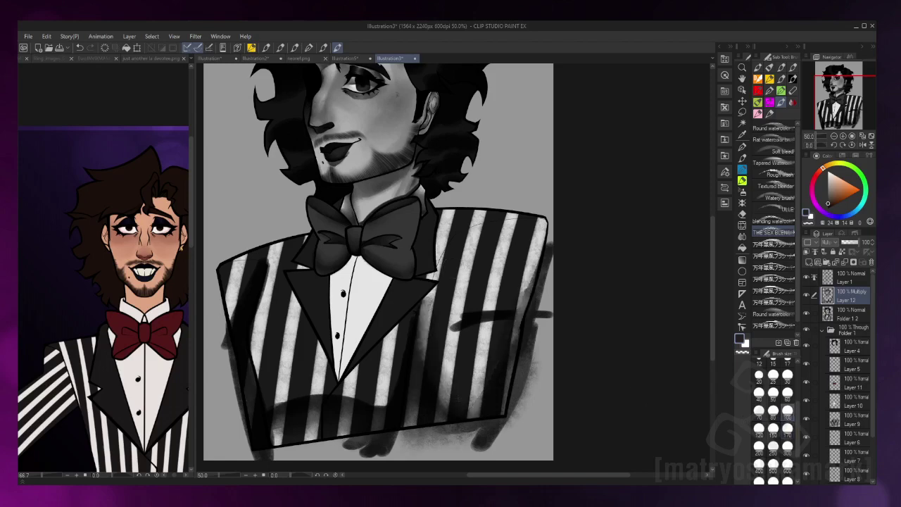
left_click_drag(542, 323, 456, 329)
left_click_drag(543, 239, 527, 301)
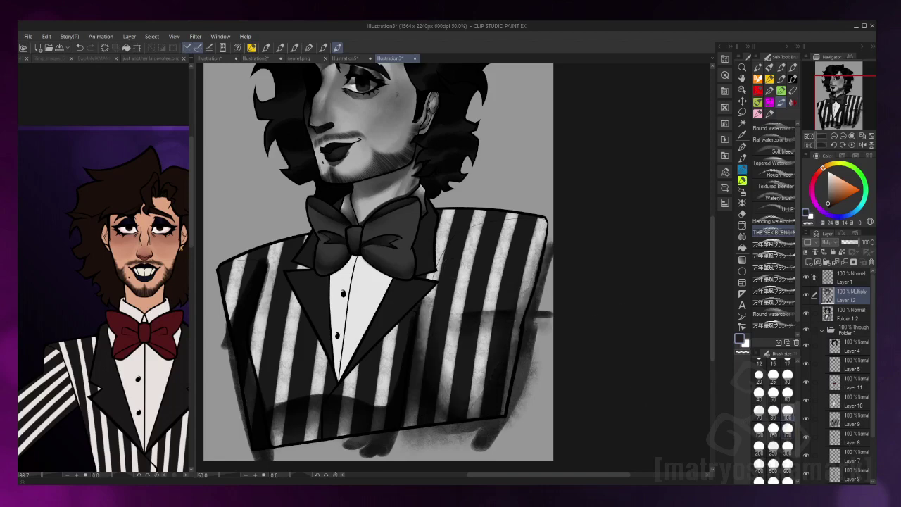
mouse_move(387, 401)
left_mouse_down()
mouse_move(275, 407)
mouse_move(250, 394)
left_mouse_up()
left_click_drag(235, 262, 221, 330)
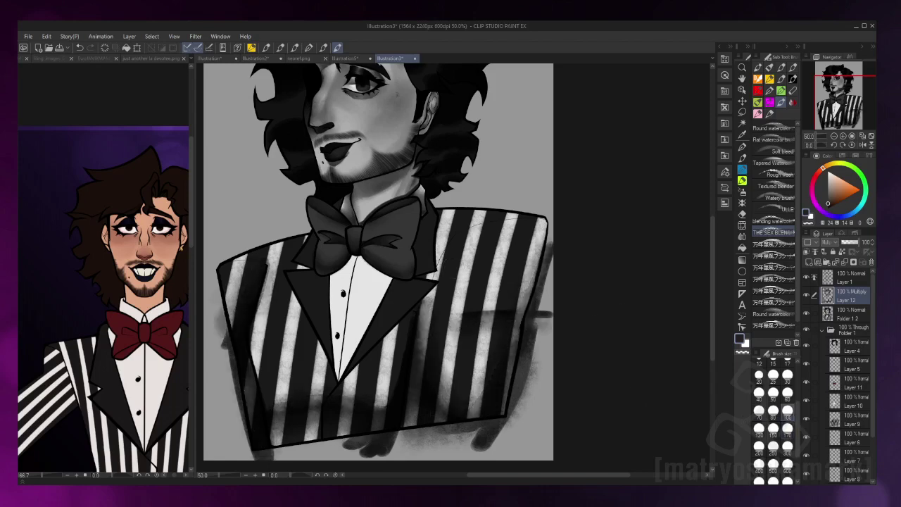
Paint dark shadows along both jacket lapels and the shirt front, and blend them
left_click(772, 244)
left_click(787, 427)
left_click_drag(398, 283, 351, 373)
mouse_move(294, 274)
left_mouse_down()
mouse_move(345, 391)
mouse_move(325, 330)
left_mouse_up()
left_click(787, 415)
left_click_drag(399, 309, 431, 290)
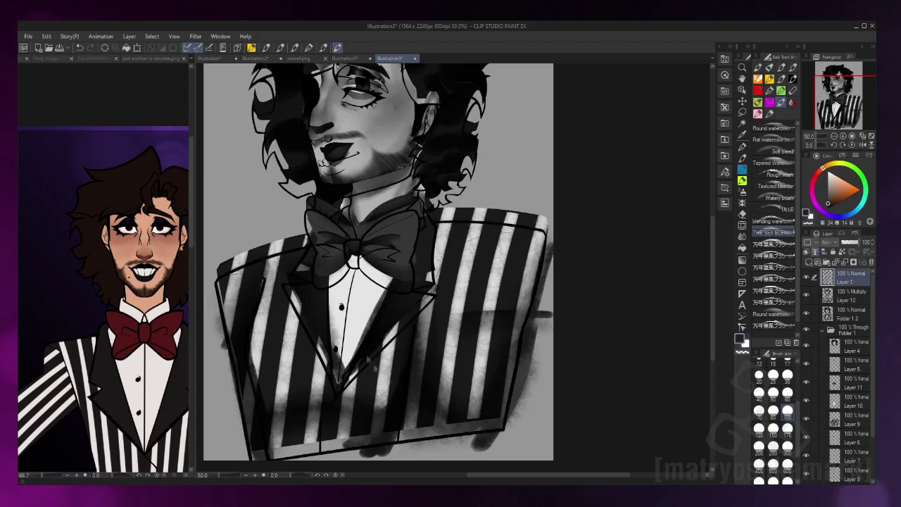
mouse_move(388, 287)
left_mouse_down()
mouse_move(335, 375)
mouse_move(340, 352)
left_mouse_up()
Touch up and blend the shading around the lapel point, checking the portrait in mirrored view
left_click(772, 244)
left_click(787, 427)
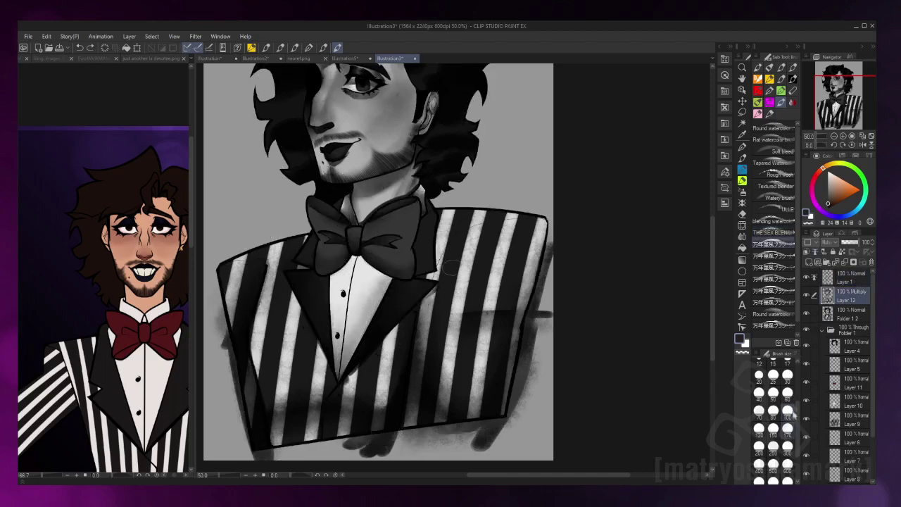
key("h")
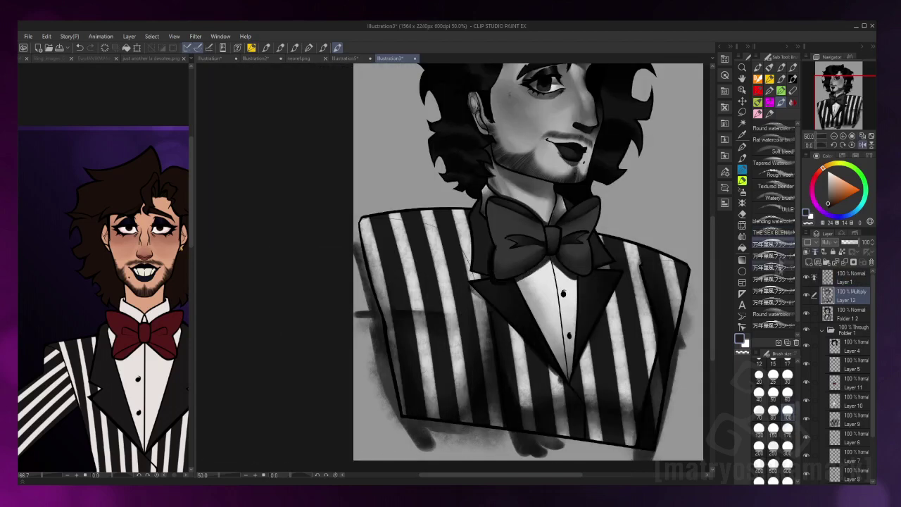
left_click(773, 232)
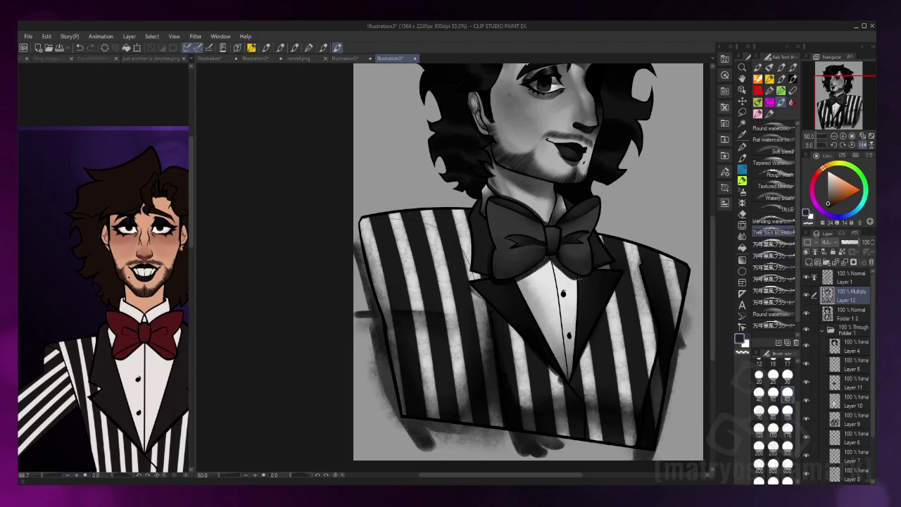
left_click(773, 244)
left_click(773, 232)
key("h")
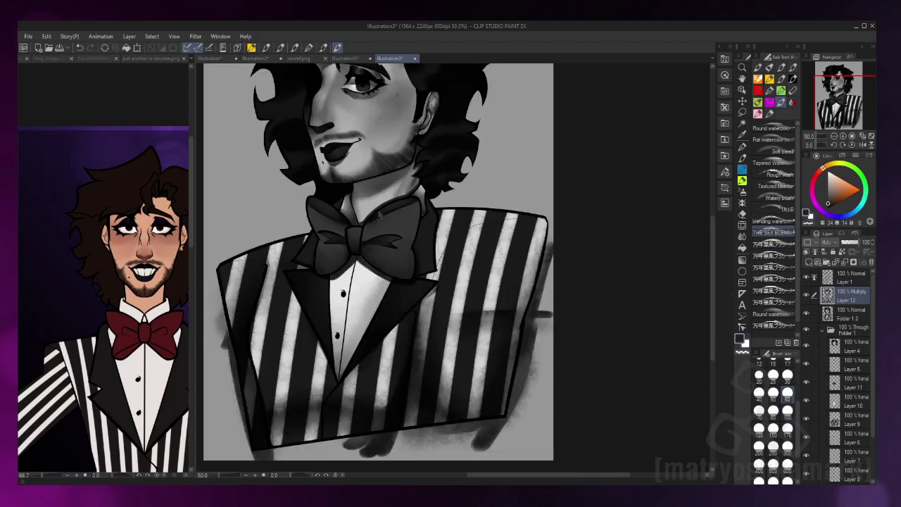
Paint an additional shadow across the cheek below the eye and blend it towards the jaw
key("ctrl+plus")
key("ctrl+plus")
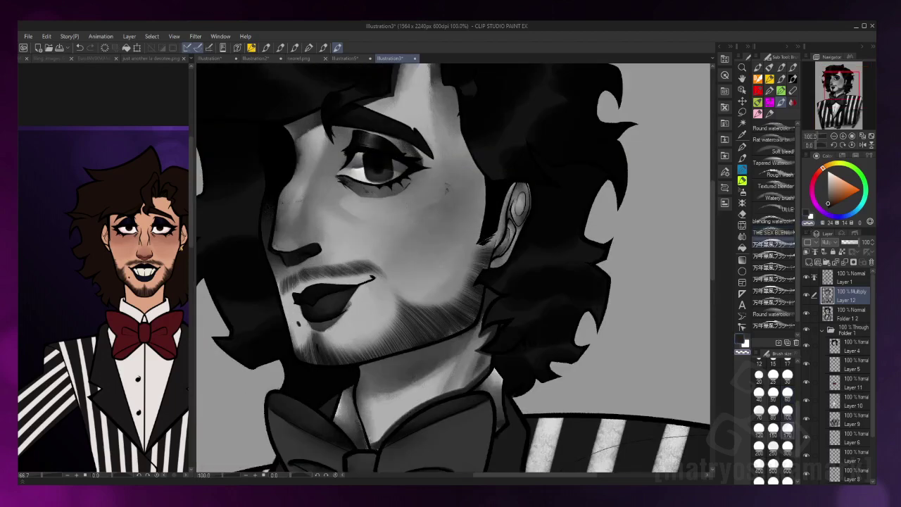
mouse_move(433, 211)
left_mouse_down()
mouse_move(345, 207)
mouse_move(401, 239)
left_mouse_up()
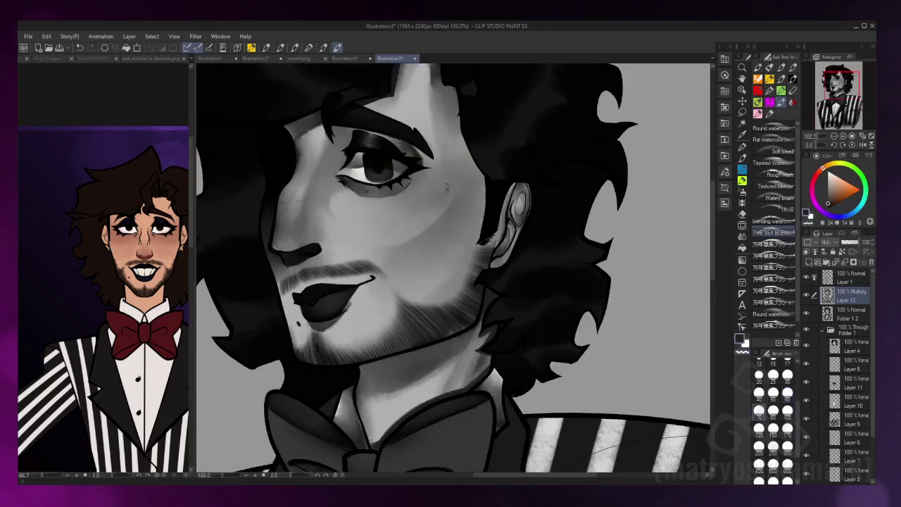
mouse_move(472, 204)
left_mouse_down()
mouse_move(408, 253)
mouse_move(422, 246)
mouse_move(429, 264)
left_mouse_up()
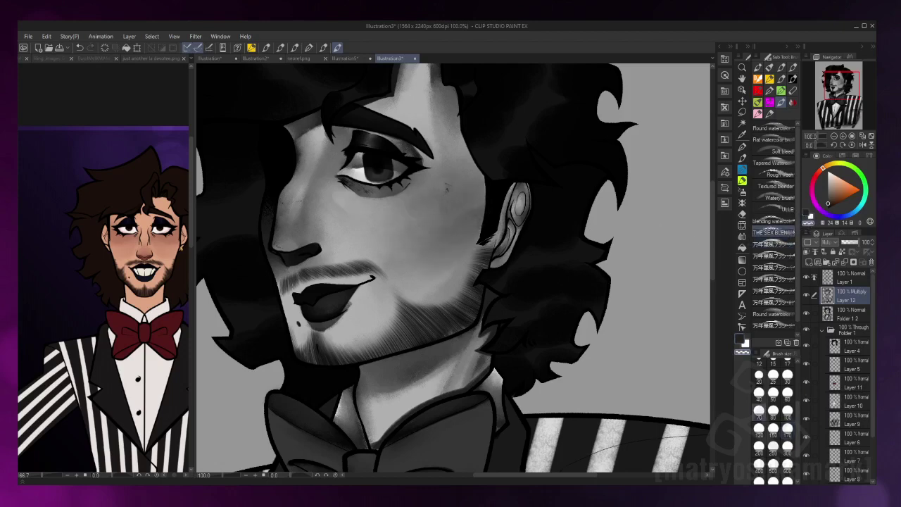
key("ctrl+minus")
key("ctrl+minus")
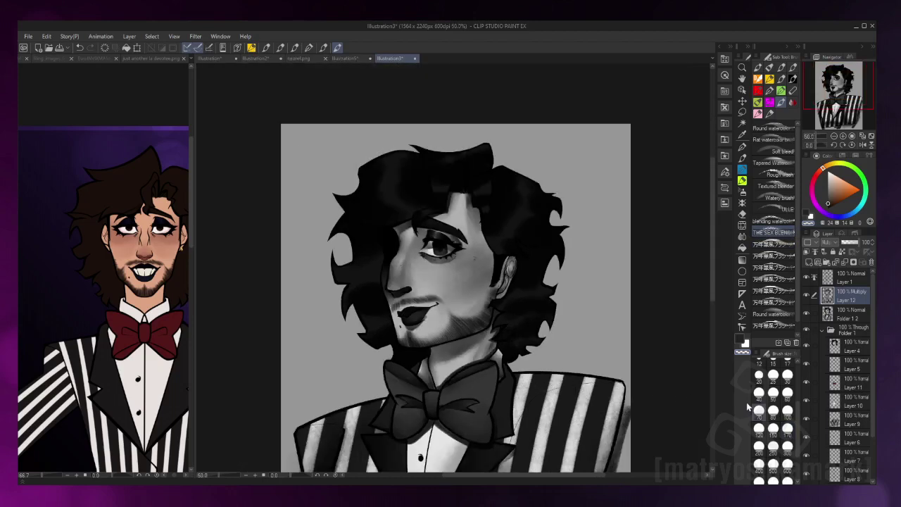
Add a new layer above the Multiply layer and paint white highlights on the front curls above the forehead
left_click_drag(493, 317, 453, 283)
left_click(807, 251)
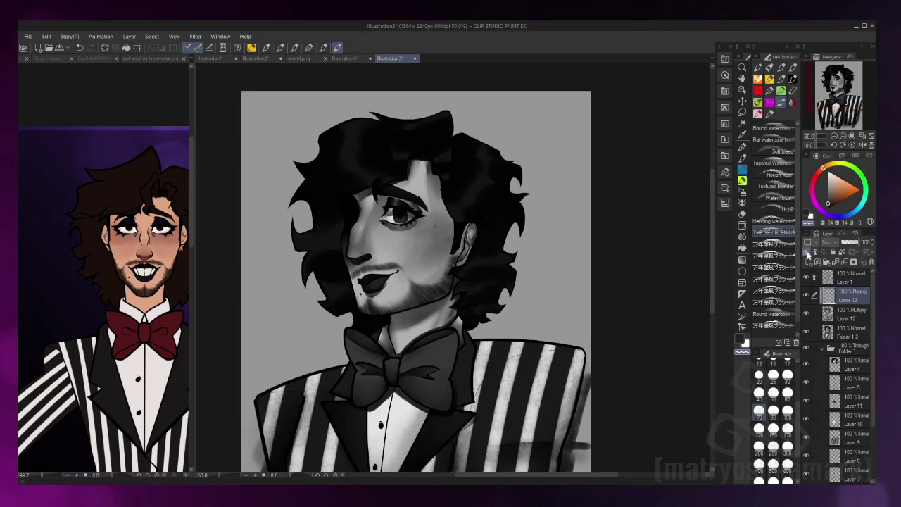
key("ctrl+plus")
key("ctrl+plus")
mouse_move(271, 124)
left_mouse_down()
mouse_move(341, 193)
mouse_move(295, 239)
left_mouse_up()
mouse_move(391, 165)
left_mouse_down()
mouse_move(415, 200)
mouse_move(405, 176)
left_mouse_up()
mouse_move(352, 242)
left_mouse_down()
mouse_move(401, 201)
mouse_move(303, 236)
mouse_move(296, 141)
mouse_move(363, 214)
mouse_move(313, 119)
left_mouse_up()
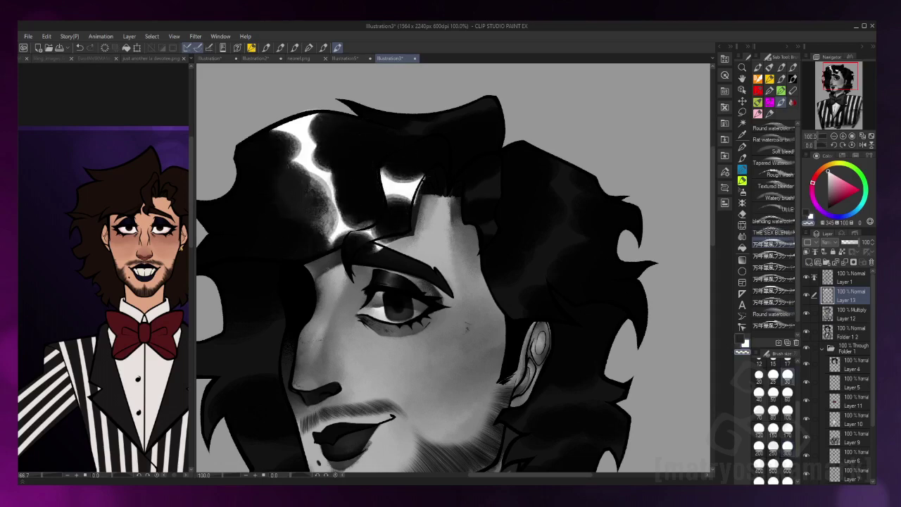
Thin the highlight on the fringe and add matching white highlights to the neighbouring locks beside the forehead
left_click(787, 428)
mouse_move(420, 179)
left_mouse_down()
mouse_move(418, 204)
mouse_move(394, 204)
left_mouse_up()
mouse_move(461, 179)
left_mouse_down()
mouse_move(489, 204)
mouse_move(497, 239)
mouse_move(472, 211)
mouse_move(496, 239)
mouse_move(486, 227)
mouse_move(505, 220)
mouse_move(489, 247)
left_mouse_up()
scroll(773, 422, "up", 3)
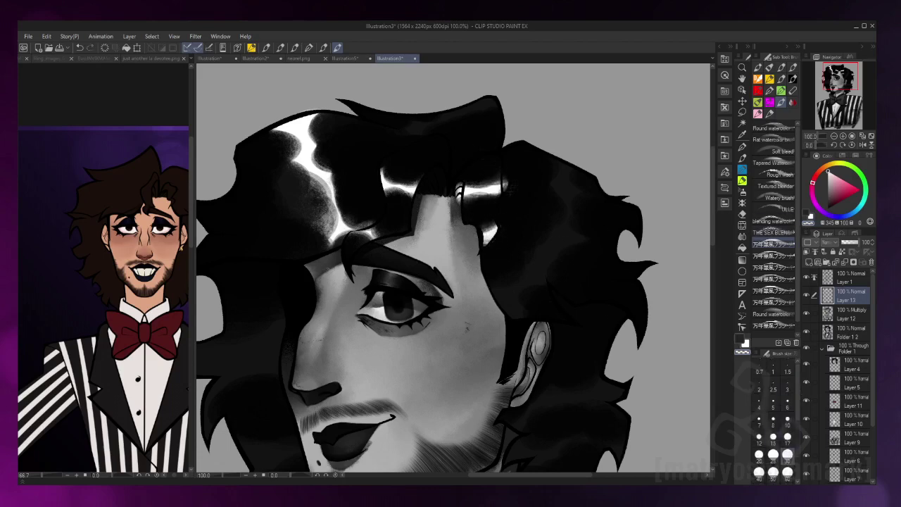
left_click(787, 435)
Paint white highlight bands on the curls beside the nose and mouth, and trim them into tapered streaks
key("ctrl+minus")
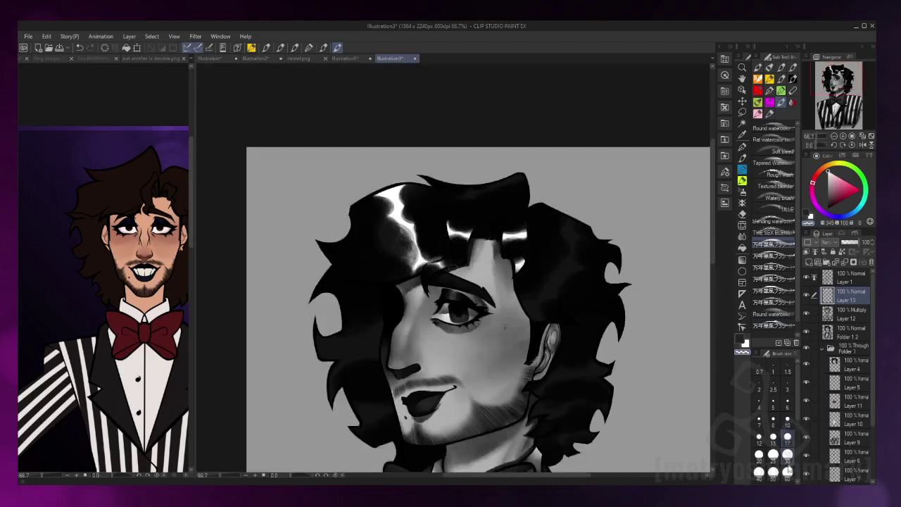
scroll(773, 422, "down", 3)
left_click_drag(317, 334, 366, 384)
left_click_drag(359, 317, 376, 373)
mouse_move(349, 397)
left_mouse_down()
mouse_move(381, 433)
mouse_move(394, 426)
left_mouse_up()
key("x")
left_click_drag(324, 352, 376, 388)
mouse_move(313, 317)
left_mouse_down()
mouse_move(373, 345)
mouse_move(313, 349)
left_mouse_up()
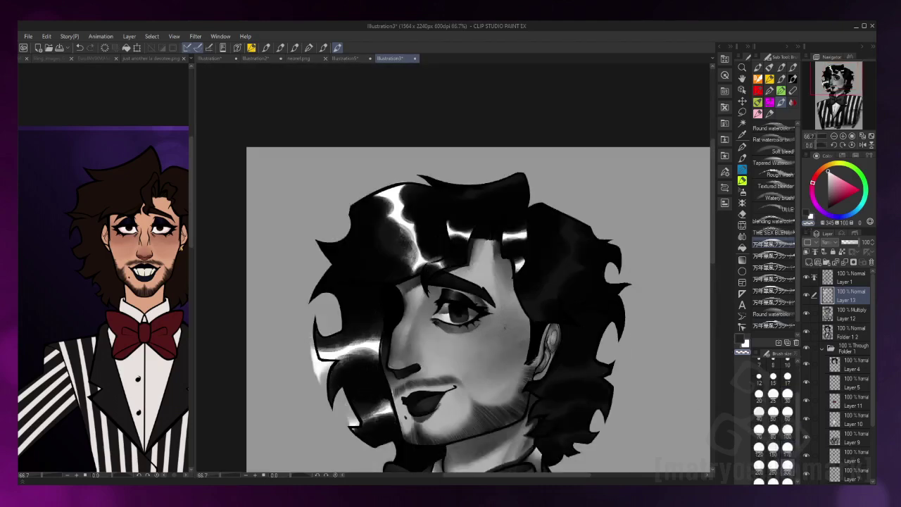
Paint white highlights on the curls above and behind the ear, and carve them into thin tapered streaks
key("ctrl+plus")
key("ctrl+minus")
key("ctrl+plus")
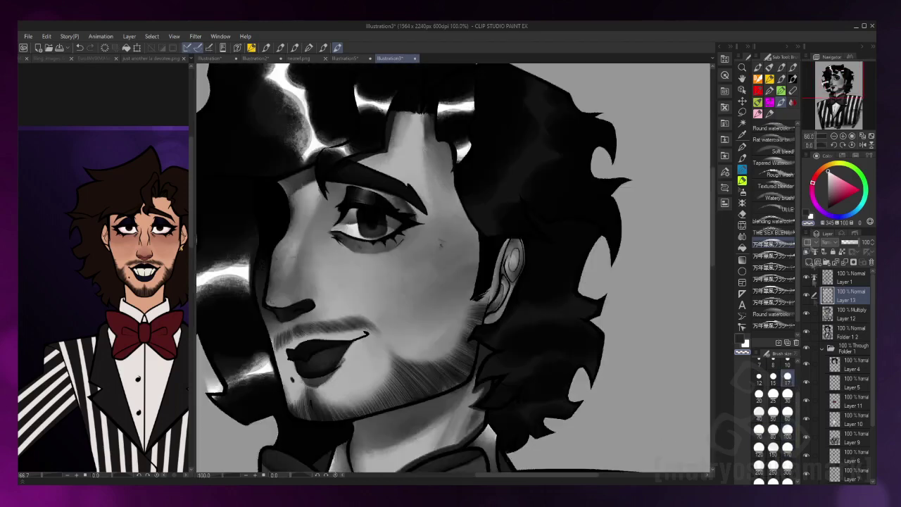
left_click_drag(493, 332, 599, 295)
left_click_drag(484, 373, 621, 352)
mouse_move(485, 225)
left_mouse_down()
mouse_move(549, 130)
mouse_move(556, 81)
mouse_move(518, 204)
mouse_move(502, 148)
mouse_move(511, 186)
left_mouse_up()
key("x")
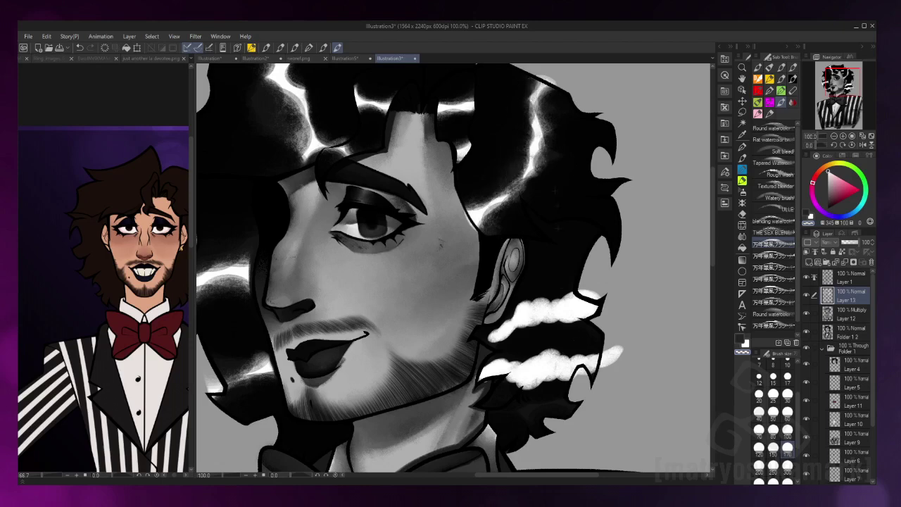
mouse_move(482, 383)
left_mouse_down()
mouse_move(587, 370)
mouse_move(514, 355)
left_mouse_up()
mouse_move(588, 314)
left_mouse_down()
mouse_move(524, 347)
mouse_move(591, 362)
left_mouse_up()
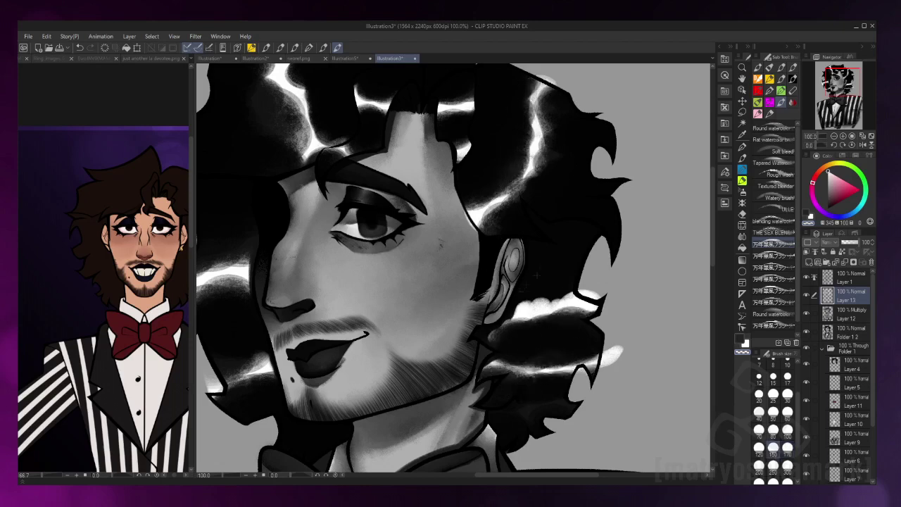
left_click_drag(521, 310, 598, 292)
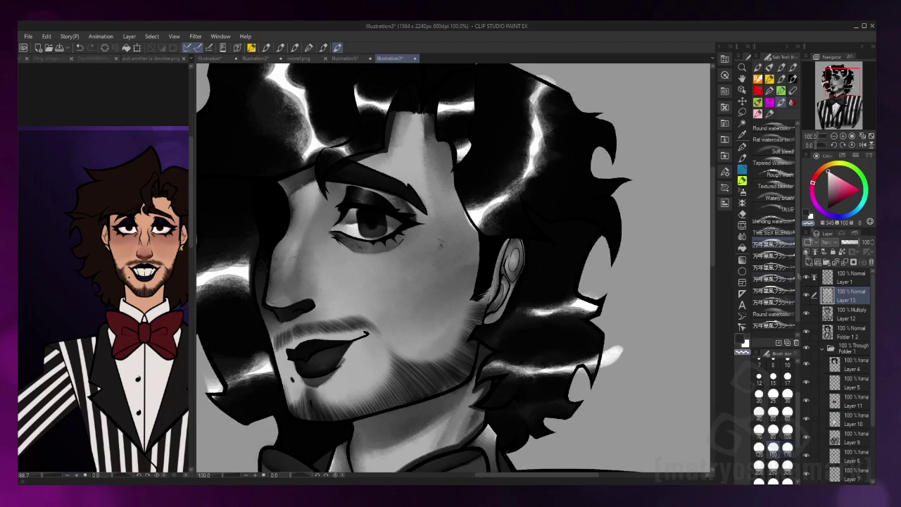
Add a white highlight streak across the lowest curls behind the neck and trim its edges
key("x")
mouse_move(584, 394)
left_mouse_down()
mouse_move(497, 426)
mouse_move(518, 415)
left_mouse_up()
key("x")
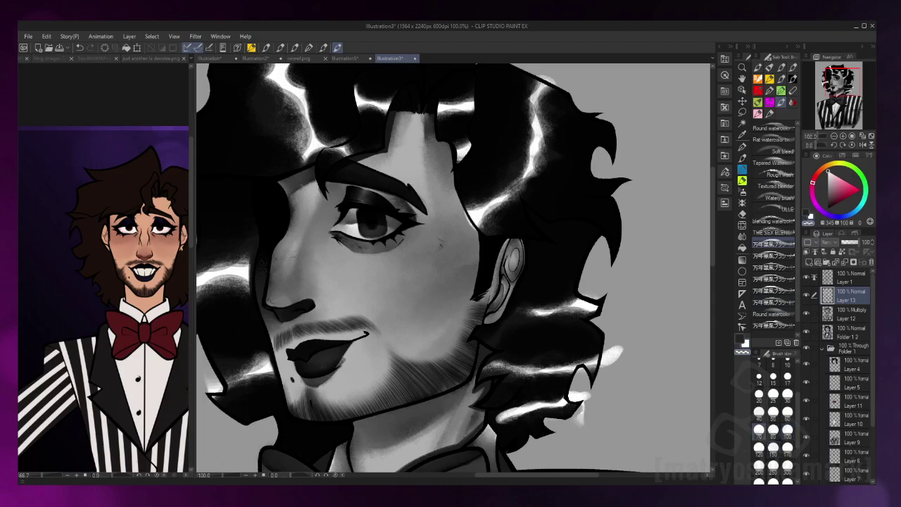
Paint white highlights on the cheek, forehead, nose bridge and lips on a new layer beneath the hair highlights
scroll(451, 268, "down", 5)
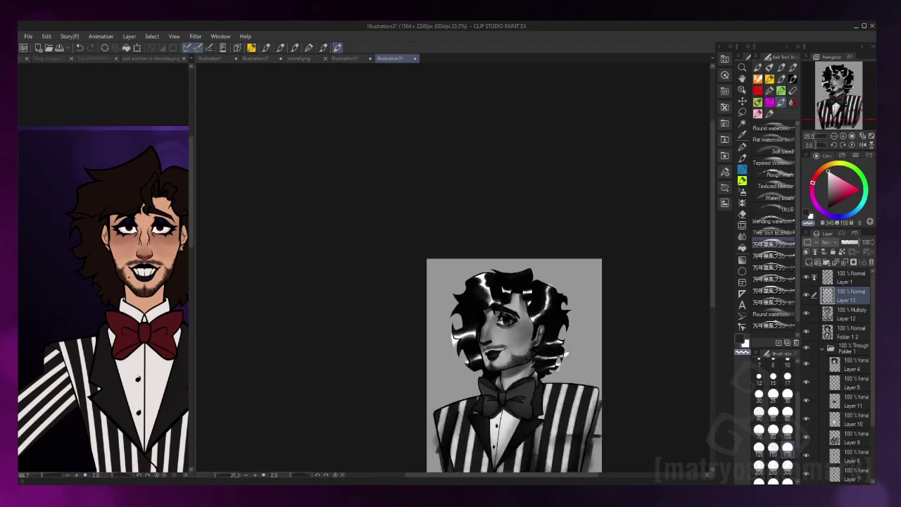
scroll(451, 268, "up", 4)
left_click_drag(415, 229, 487, 227)
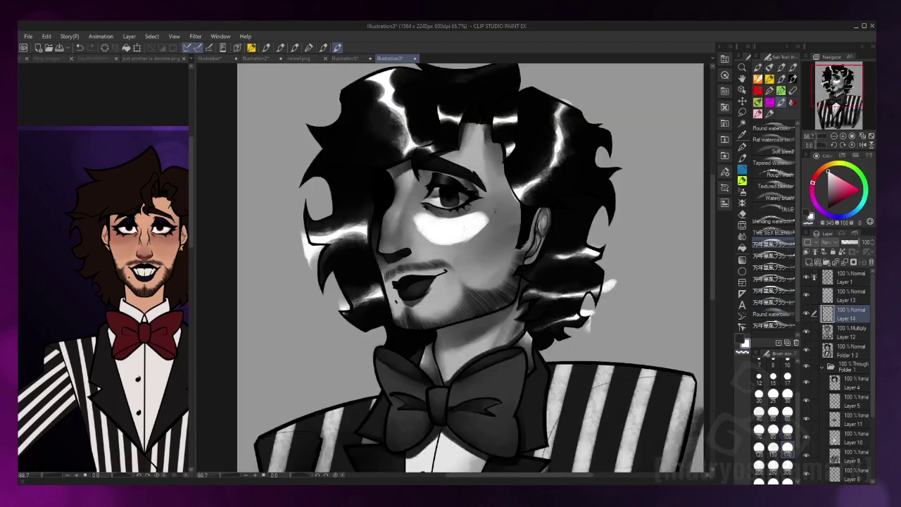
left_click_drag(475, 128, 470, 170)
left_click_drag(396, 204, 389, 229)
key("ctrl+z")
key("ctrl+y")
key("ctrl+z")
key("ctrl+z")
key("ctrl+y")
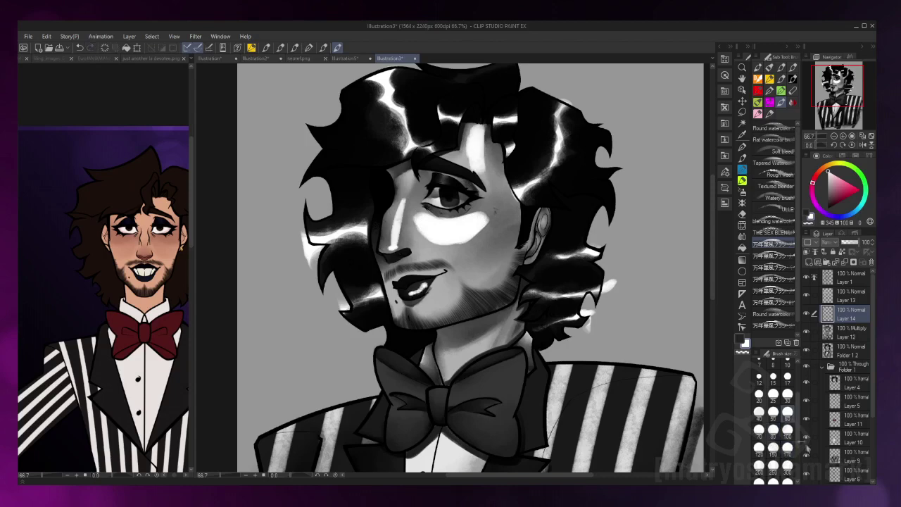
left_click_drag(454, 211, 500, 232)
left_click_drag(411, 243, 493, 232)
Paint a white highlight on the neck and large white highlight patches on both sides of the striped jacket
mouse_move(440, 362)
left_mouse_down()
mouse_move(482, 348)
mouse_move(373, 141)
left_mouse_up()
left_click_drag(549, 183, 545, 261)
left_click_drag(517, 310, 514, 416)
left_click_drag(374, 352, 380, 394)
left_click_drag(383, 331, 380, 394)
left_click_drag(260, 274, 260, 387)
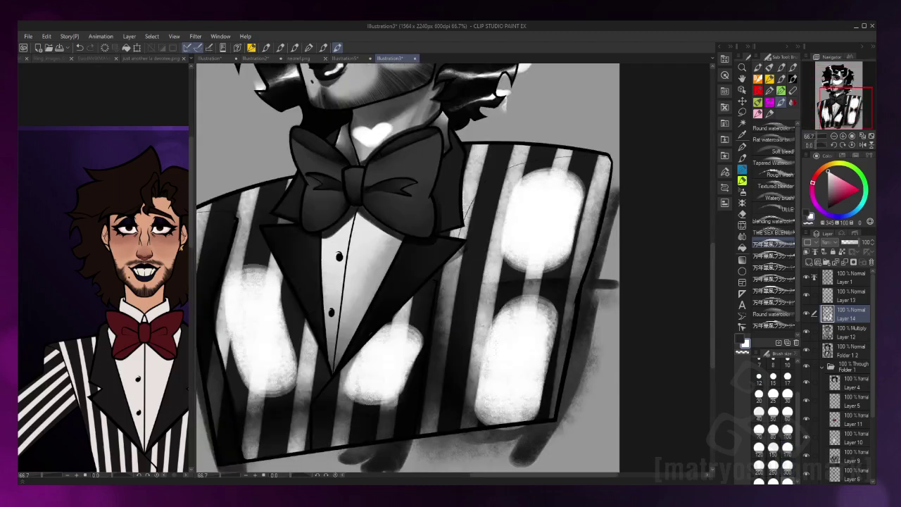
Paint white highlights on the upper and lower parts of both bow tie loops, undoing the stray strokes
left_click_drag(373, 162, 430, 169)
left_click_drag(432, 260, 471, 278)
key("ctrl+z")
key("ctrl+z")
left_click_drag(376, 169, 426, 159)
left_click_drag(380, 200, 421, 210)
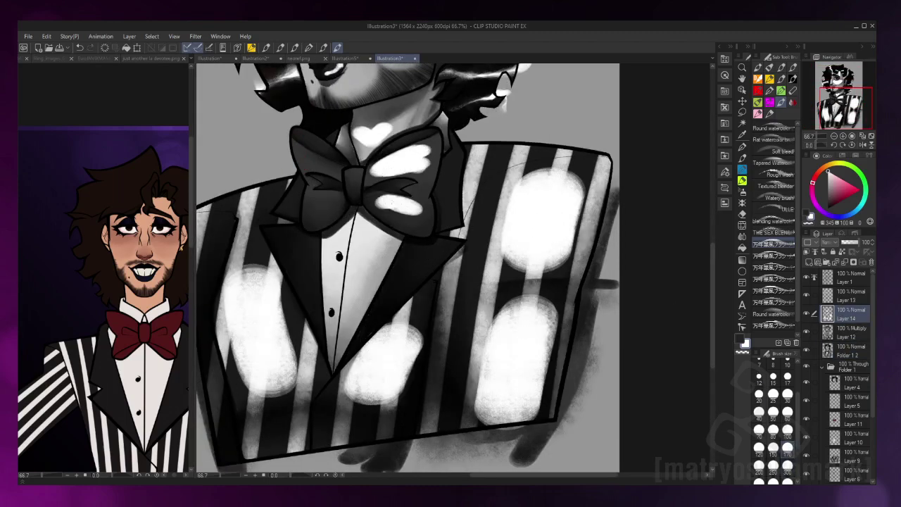
left_click_drag(306, 163, 336, 167)
left_click_drag(308, 205, 342, 213)
Blend the upper white patch on the jacket's wider side into a soft highlight over the stripes
left_click(772, 233)
mouse_move(492, 169)
left_mouse_down()
mouse_move(542, 226)
mouse_move(556, 275)
left_mouse_up()
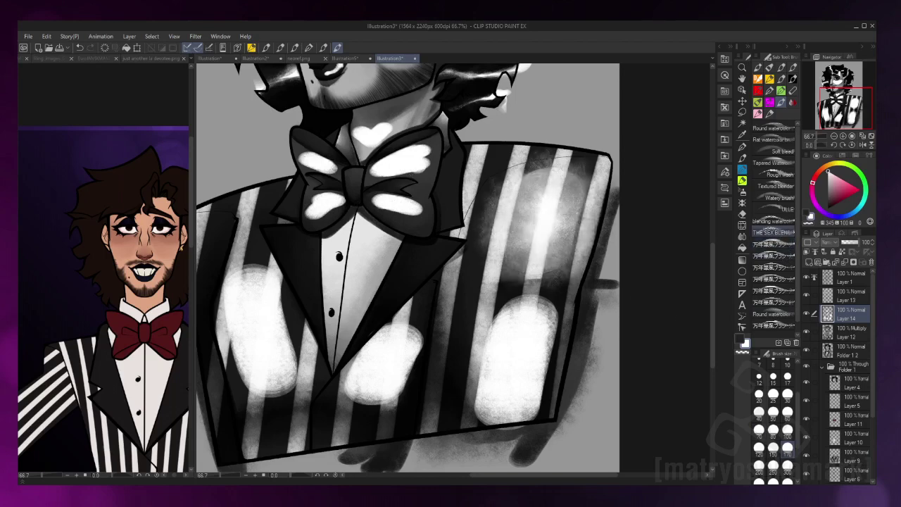
mouse_move(563, 239)
left_mouse_down()
mouse_move(542, 268)
mouse_move(570, 211)
mouse_move(542, 176)
mouse_move(556, 240)
left_mouse_up()
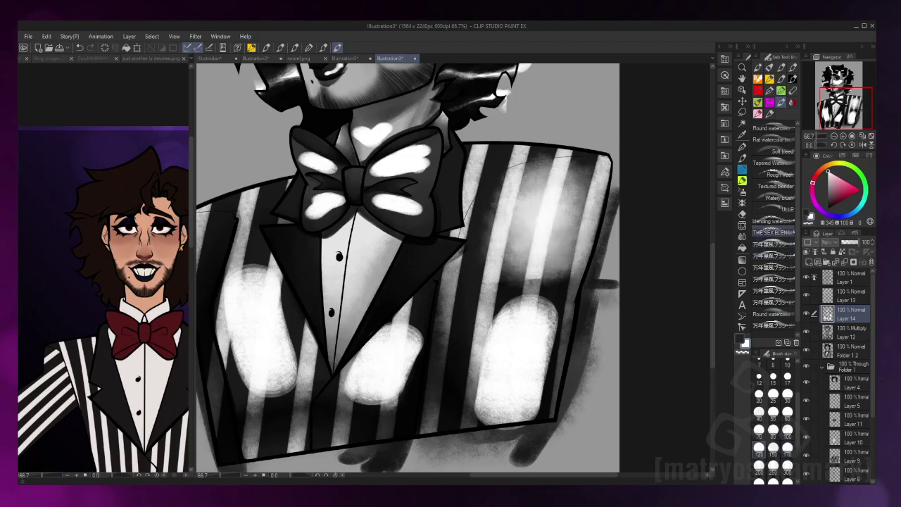
mouse_move(528, 183)
left_mouse_down()
mouse_move(564, 243)
mouse_move(560, 274)
left_mouse_up()
left_click(772, 243)
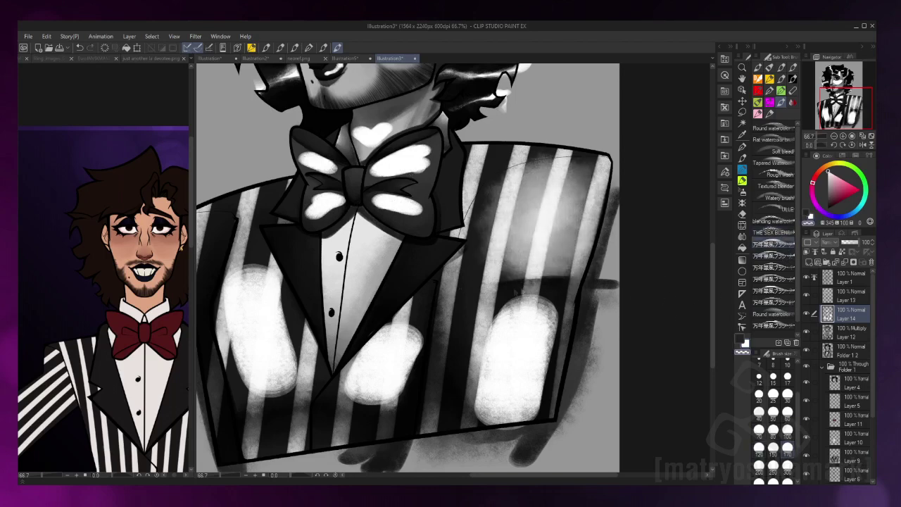
Undo the last few strokes and blend the lower white patch on the jacket's wider side into the stripes
key("ctrl+z")
key("ctrl+z")
key("ctrl+z")
key("ctrl+z")
left_click(772, 233)
mouse_move(520, 296)
left_mouse_down()
mouse_move(524, 331)
mouse_move(493, 380)
mouse_move(549, 330)
mouse_move(535, 380)
mouse_move(458, 373)
left_mouse_up()
key("bracketright")
key("bracketright")
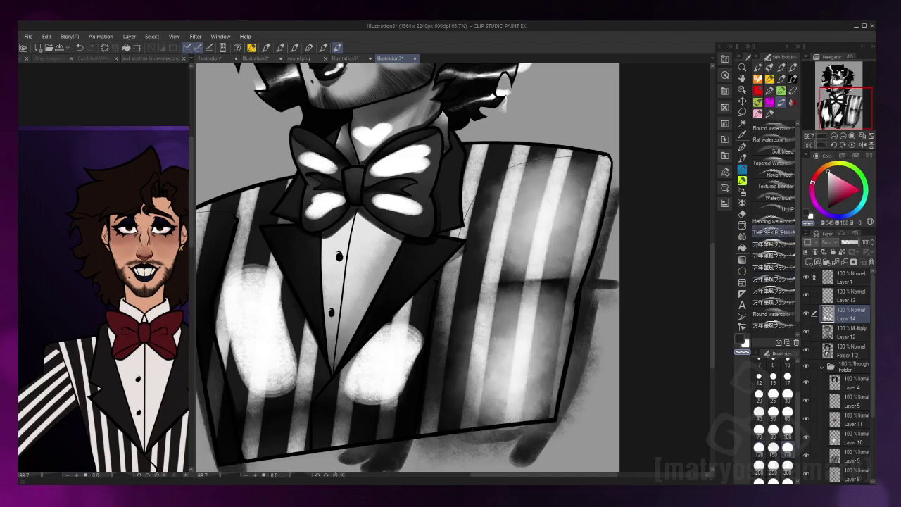
Blend the white patch beside the lower lapel edge into the jacket stripes using a smaller blending brush
mouse_move(454, 338)
left_mouse_down()
mouse_move(493, 395)
mouse_move(541, 352)
left_mouse_up()
key("bracketleft")
key("bracketleft")
key("bracketleft")
mouse_move(415, 317)
left_mouse_down()
mouse_move(381, 338)
mouse_move(373, 394)
left_mouse_up()
left_click_drag(366, 359, 402, 408)
left_click_drag(415, 310, 394, 422)
left_click(848, 332)
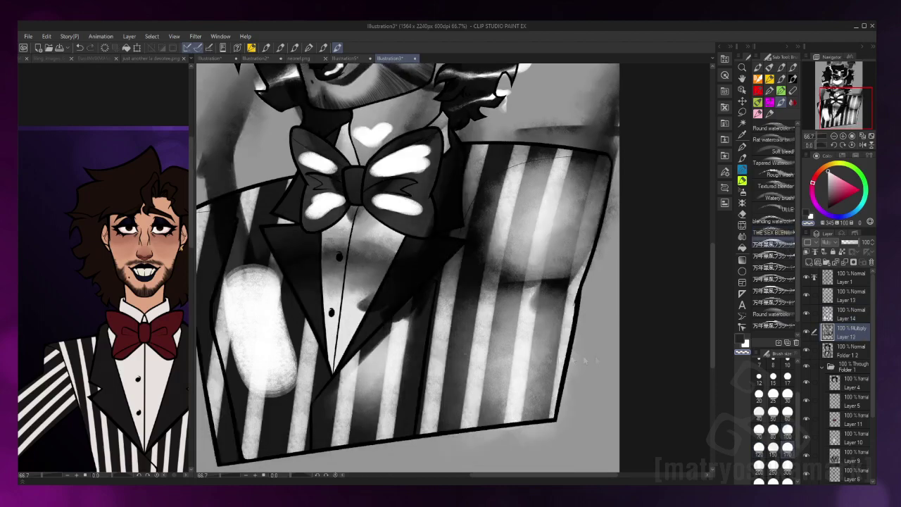
Blend the long white patch on the jacket's narrower side into a soft highlight over the stripes on Layer 14
left_click(848, 313)
mouse_move(282, 324)
left_mouse_down()
mouse_move(239, 394)
mouse_move(232, 267)
mouse_move(253, 394)
left_mouse_up()
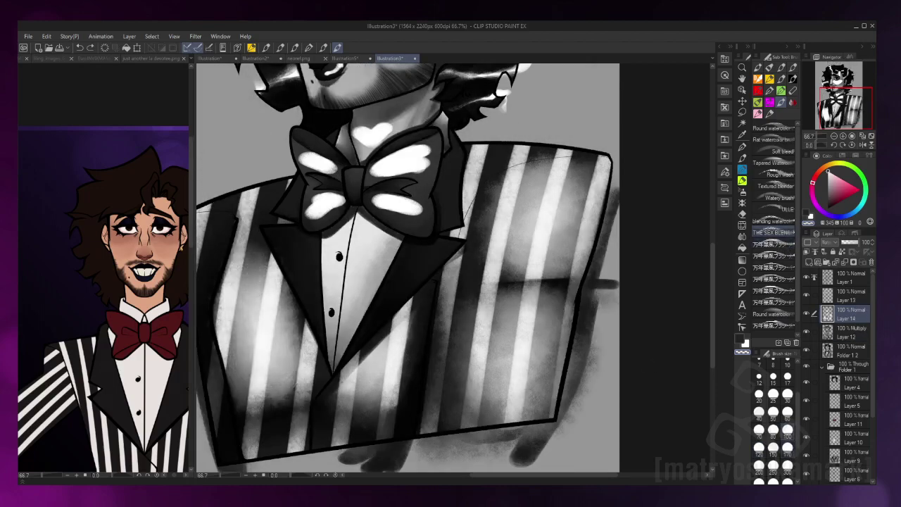
left_click_drag(296, 288, 278, 388)
left_click_drag(260, 274, 236, 366)
left_click_drag(299, 274, 285, 314)
left_click_drag(303, 254, 264, 352)
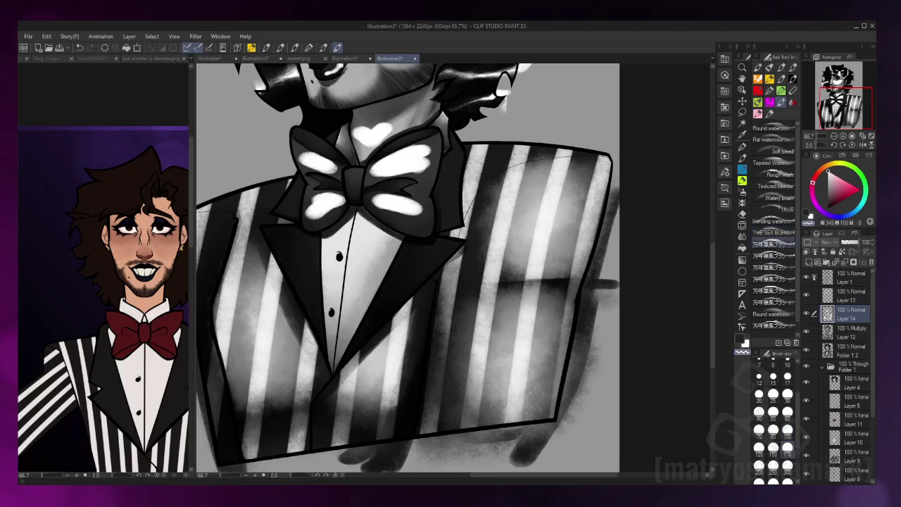
left_click_drag(213, 322, 226, 380)
left_click_drag(221, 348, 228, 381)
left_click_drag(220, 312, 217, 266)
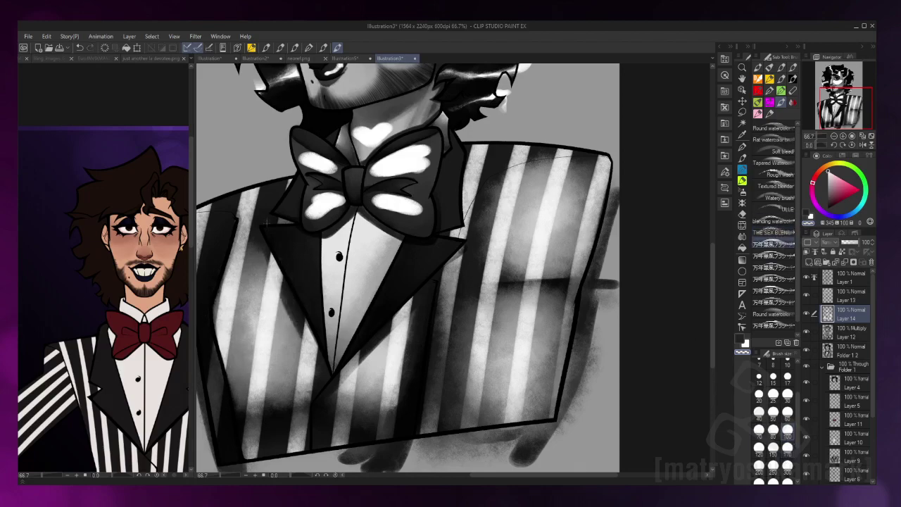
Mirror the canvas view and blend the white highlights on the bow tie's larger loop into the fabric
scroll(451, 267, "up", 3)
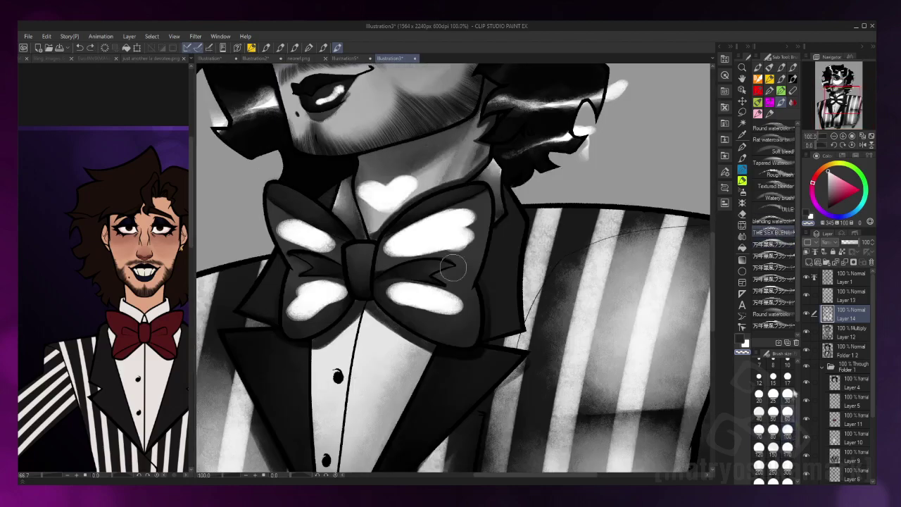
key("h")
mouse_move(450, 309)
left_mouse_down()
mouse_move(521, 292)
mouse_move(457, 306)
mouse_move(517, 299)
mouse_move(507, 296)
left_mouse_up()
mouse_move(426, 211)
left_mouse_down()
mouse_move(493, 254)
mouse_move(520, 211)
mouse_move(521, 246)
left_mouse_up()
mouse_move(426, 253)
left_mouse_down()
mouse_move(472, 233)
mouse_move(468, 226)
mouse_move(591, 243)
mouse_move(634, 215)
left_mouse_up()
Blend the remaining neck and bow tie highlights with a size 60 brush and flip the view back
left_click(759, 428)
left_click(787, 411)
mouse_move(585, 250)
left_mouse_down()
mouse_move(623, 236)
mouse_move(634, 211)
left_mouse_up()
left_click_drag(457, 243, 517, 224)
mouse_move(574, 252)
left_mouse_down()
mouse_move(637, 215)
mouse_move(630, 202)
left_mouse_up()
mouse_move(556, 320)
left_mouse_down()
mouse_move(605, 289)
mouse_move(623, 288)
mouse_move(623, 278)
left_mouse_up()
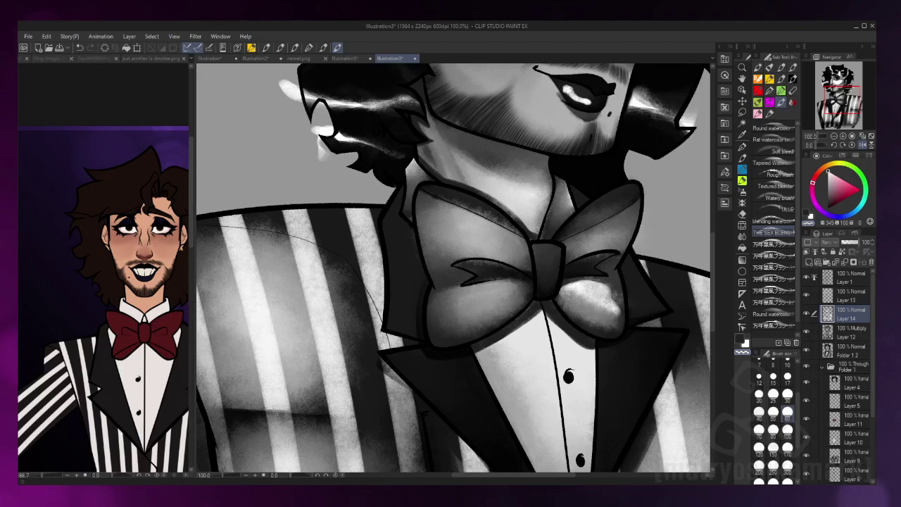
mouse_move(507, 295)
left_mouse_down()
mouse_move(310, 299)
mouse_move(345, 271)
left_mouse_up()
mouse_move(285, 324)
left_mouse_down()
mouse_move(338, 278)
mouse_move(345, 295)
left_mouse_up()
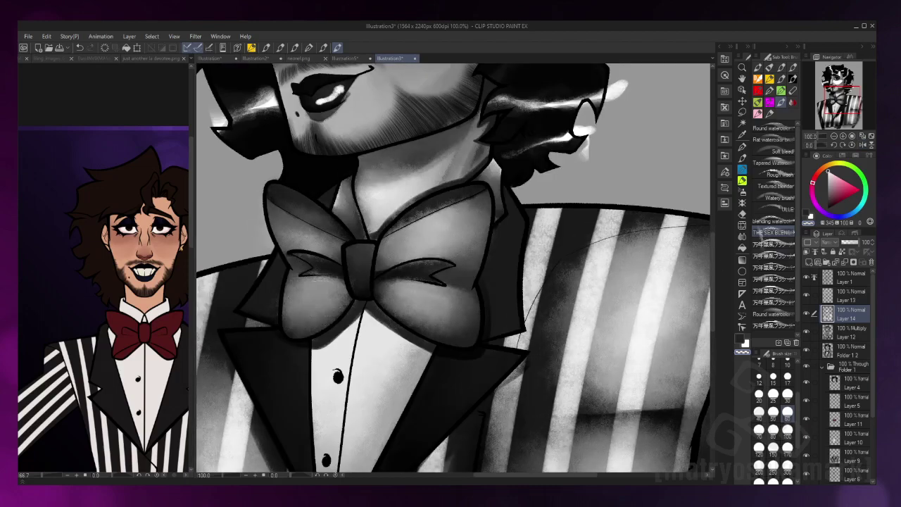
left_click_drag(281, 232, 345, 211)
Clear the highlight spilling over the dark upper folds of both bow tie loops on Layer 14
left_click(806, 276)
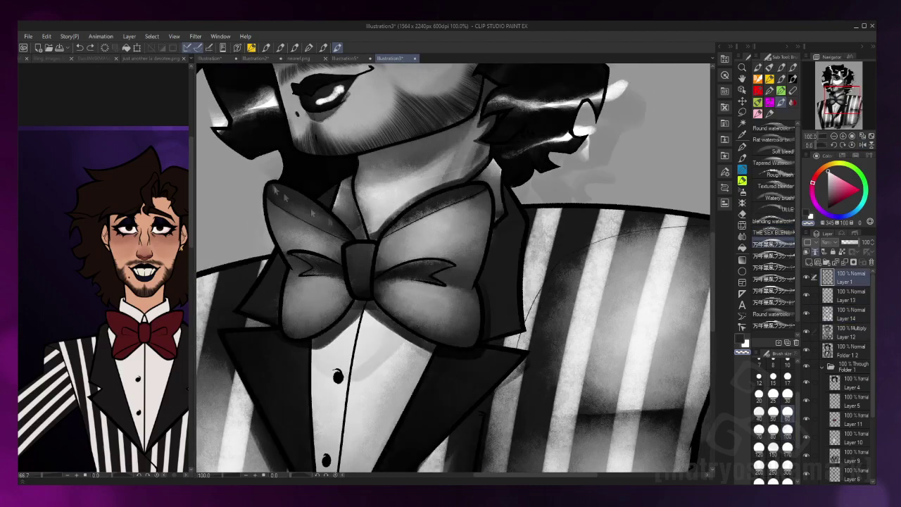
left_click(806, 276)
left_click(806, 277)
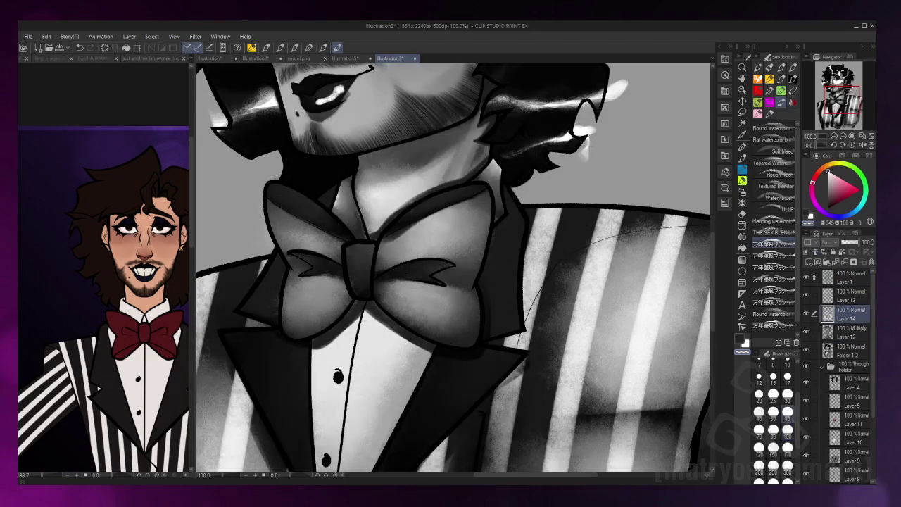
Blend the large white cheek highlight beneath the eye smoothly into the surrounding skin
key("ctrl+minus")
scroll(408, 302, "up", 1)
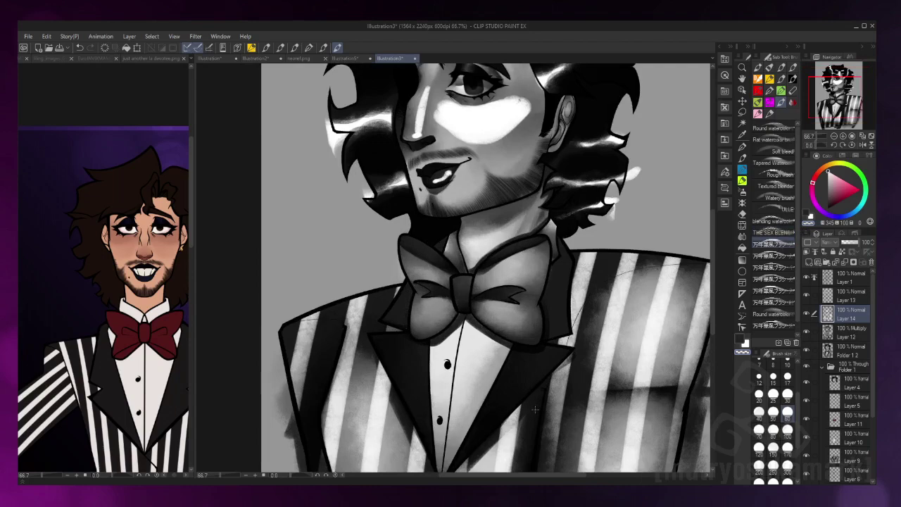
scroll(535, 409, "down", 3)
scroll(468, 239, "up", 3)
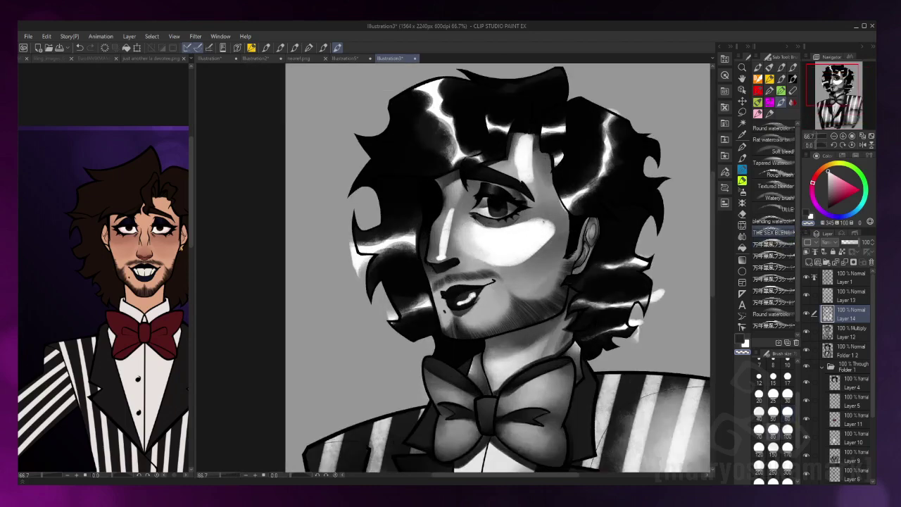
mouse_move(486, 264)
left_mouse_down()
mouse_move(553, 236)
mouse_move(558, 218)
left_mouse_up()
mouse_move(535, 271)
left_mouse_down()
mouse_move(468, 246)
mouse_move(454, 268)
left_mouse_up()
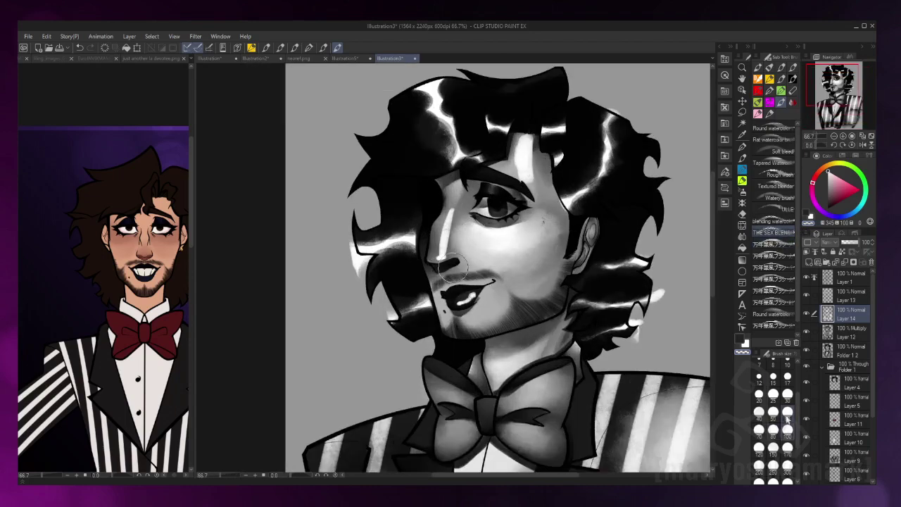
Blend the white highlights on the forehead and along the nose bridge into the skin
left_click(786, 416)
key("bracketleft")
key("bracketleft")
key("bracketleft")
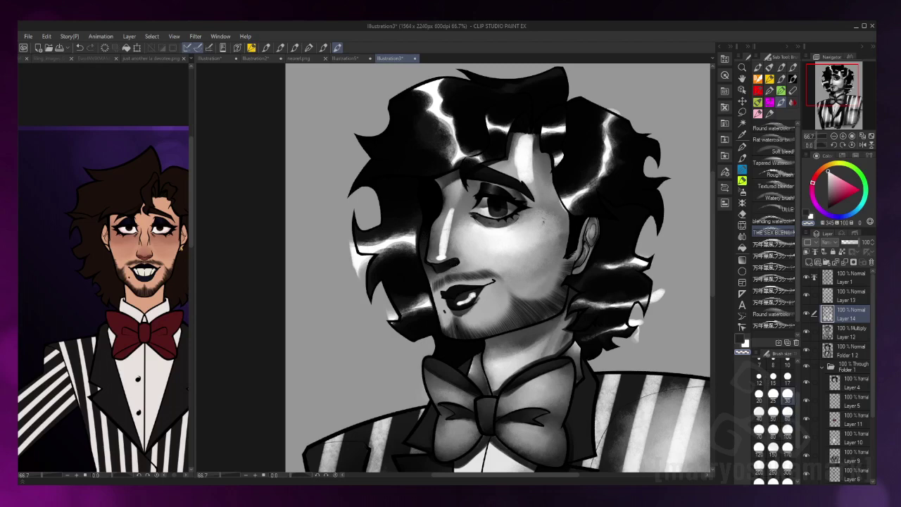
scroll(475, 216, "up", 1)
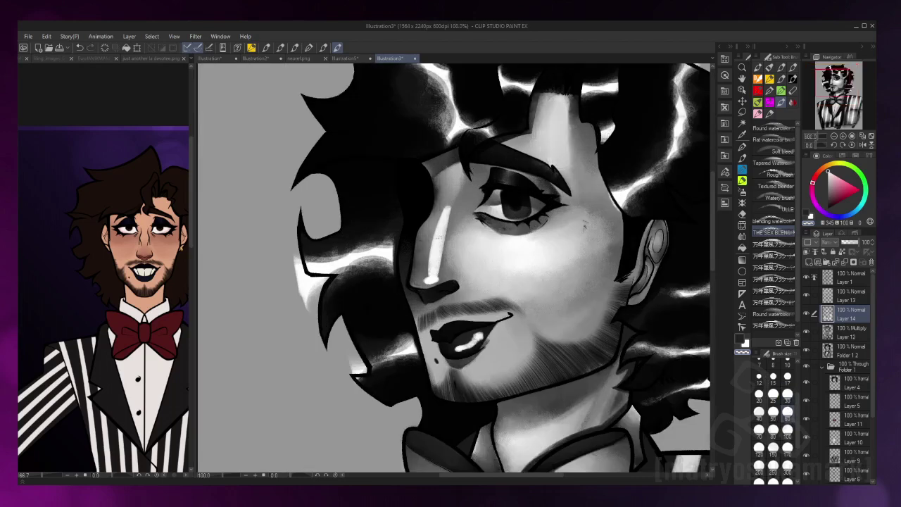
left_click_drag(433, 211, 429, 282)
mouse_move(421, 229)
left_mouse_down()
mouse_move(428, 278)
mouse_move(455, 287)
left_mouse_up()
left_click(773, 244)
left_click_drag(538, 92, 535, 146)
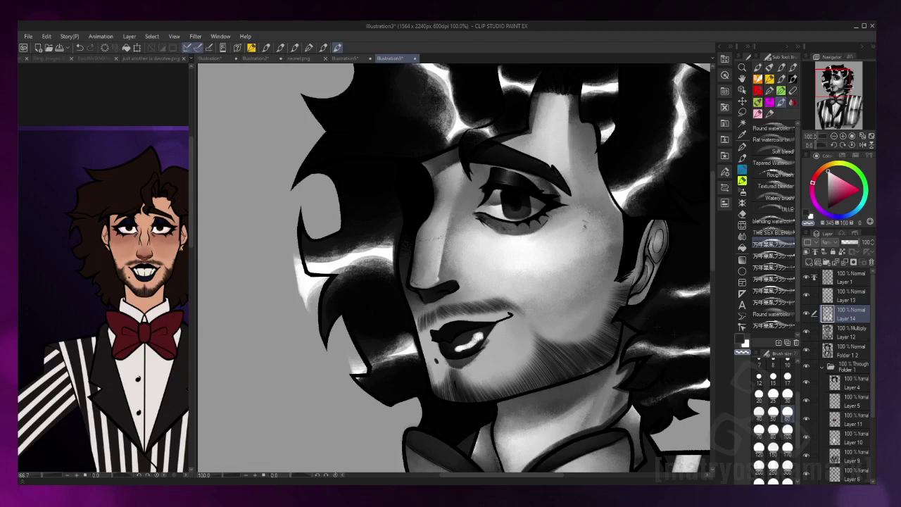
Blend the white highlight on the lower lip with the blending brush at size 17
left_click(773, 232)
left_click(787, 376)
left_click_drag(456, 346, 482, 336)
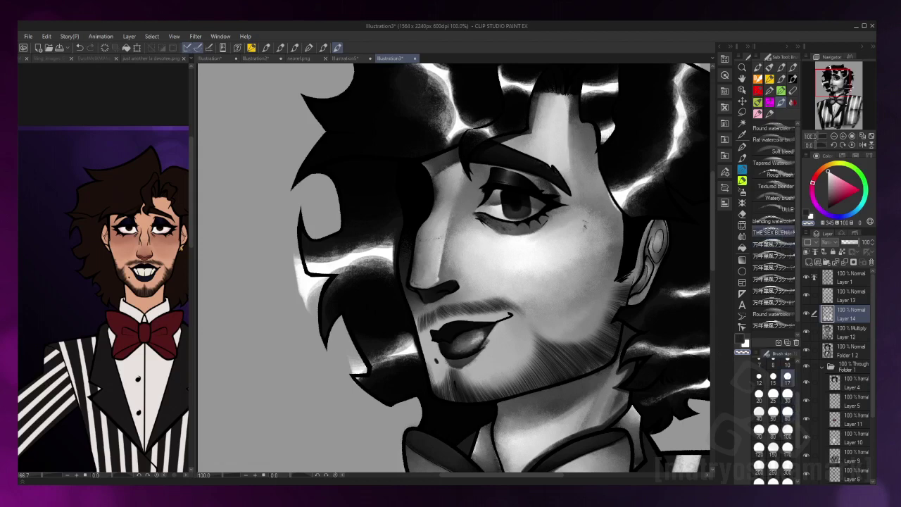
Check the face in mirrored view and paint thin white highlight lines along the nose bridge and lower lip
left_click(772, 243)
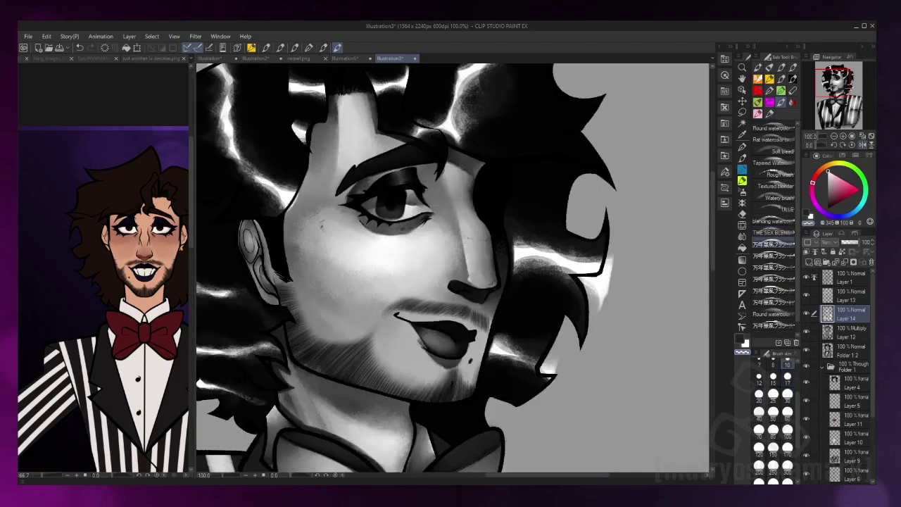
left_click(862, 144)
scroll(533, 319, "down", 3)
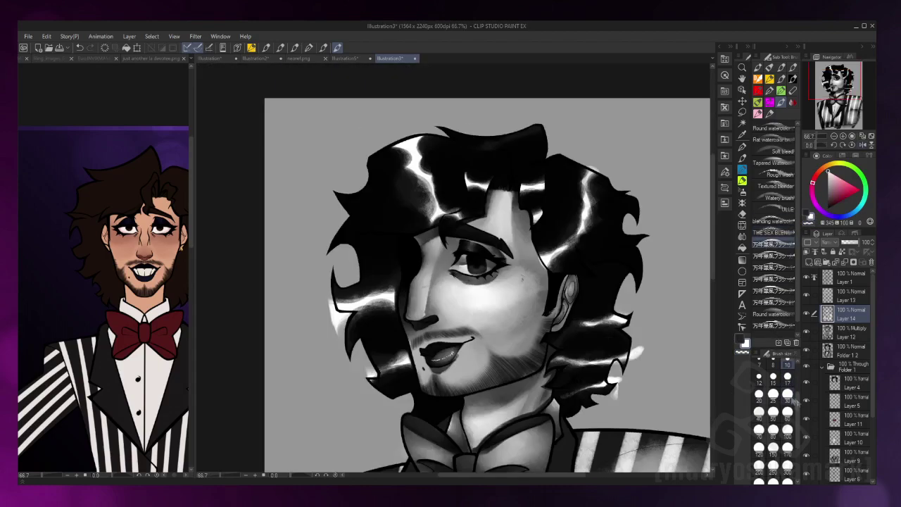
scroll(532, 319, "up", 5)
left_click_drag(417, 234, 400, 317)
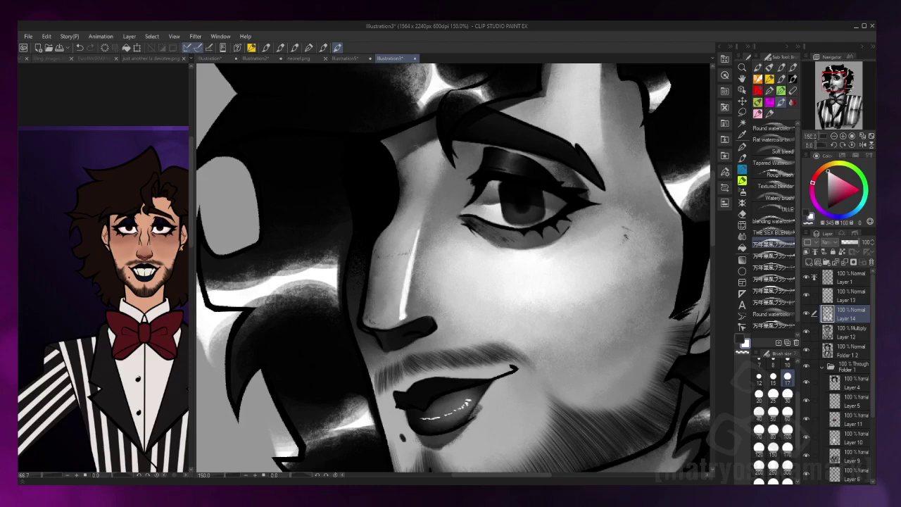
Liquify the thin nose highlight to follow the nose's curve and soften it with the blending brush
scroll(455, 270, "down", 5)
key("j")
scroll(458, 330, "up", 3)
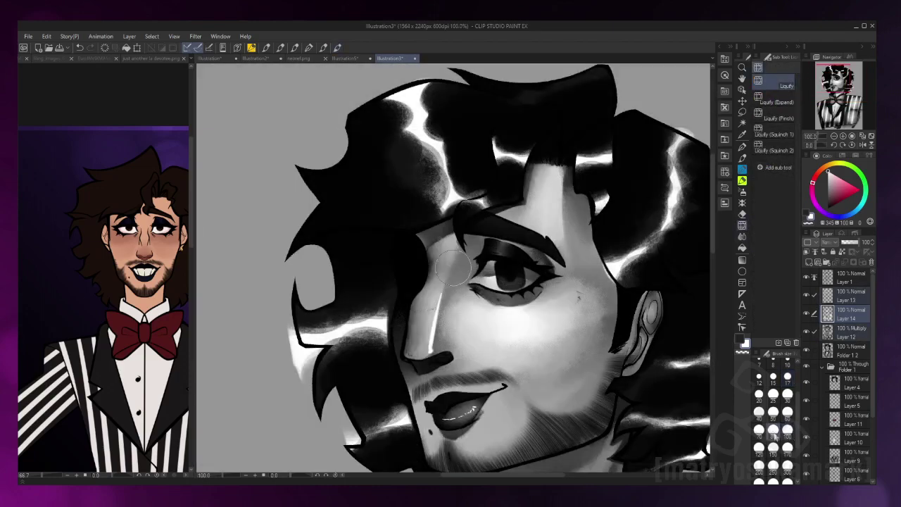
mouse_move(436, 352)
left_mouse_down()
mouse_move(431, 310)
mouse_move(452, 243)
mouse_move(450, 267)
left_mouse_up()
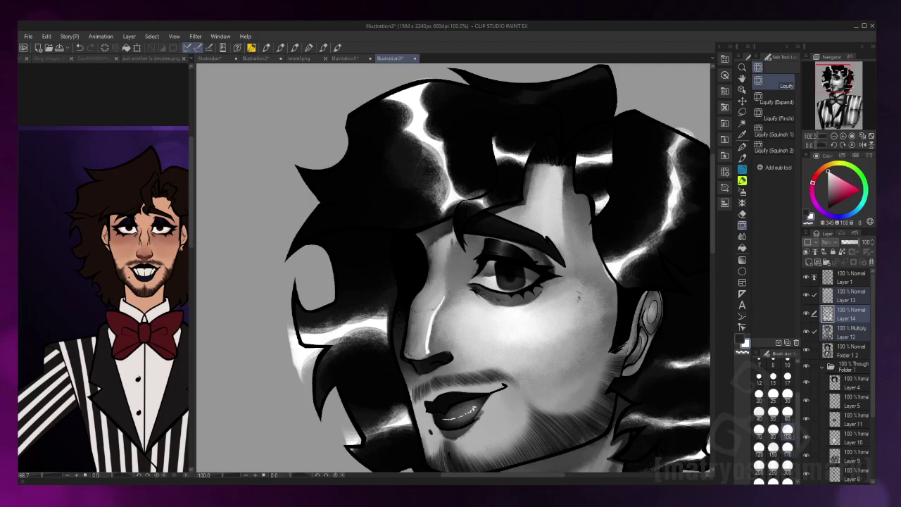
key("ctrl+z")
left_click(743, 204)
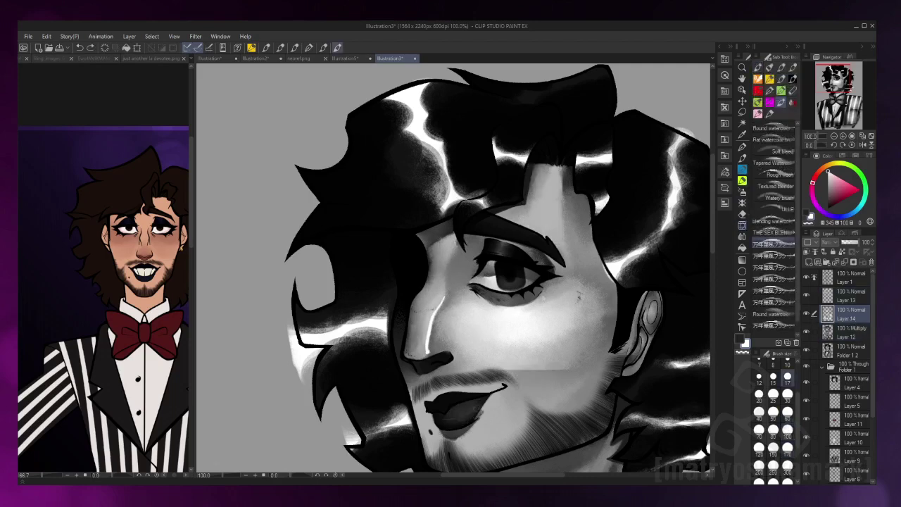
left_click(773, 232)
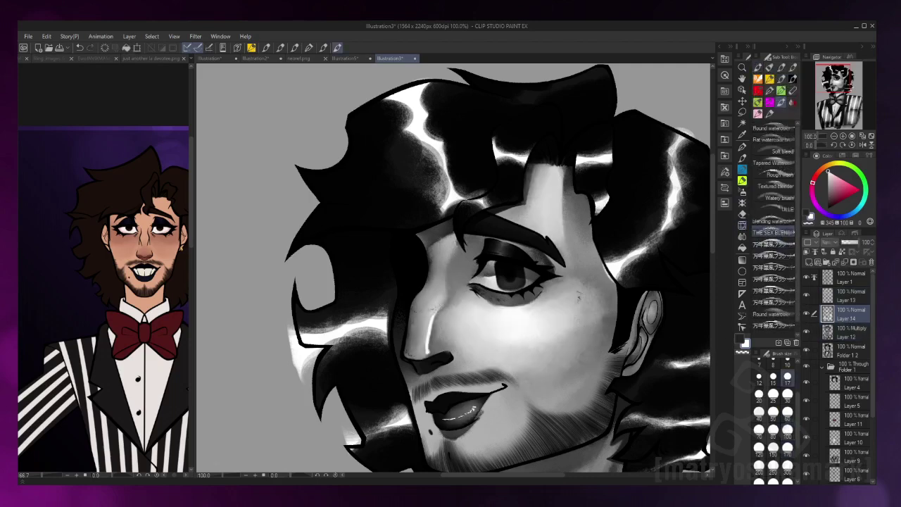
Remove the grayscale folder and tint the Multiply shadow layer dark red by filling a clipped layer and merging it down
scroll(435, 314, "down", 2)
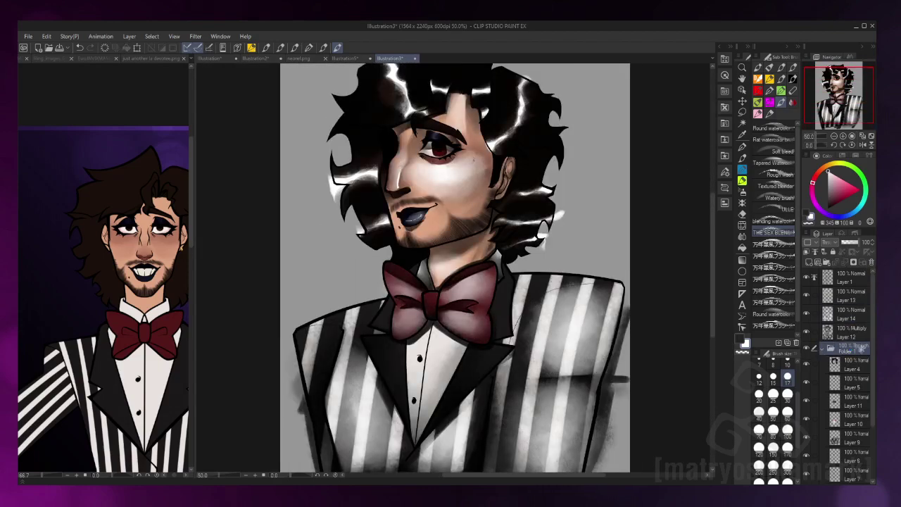
left_click(845, 253)
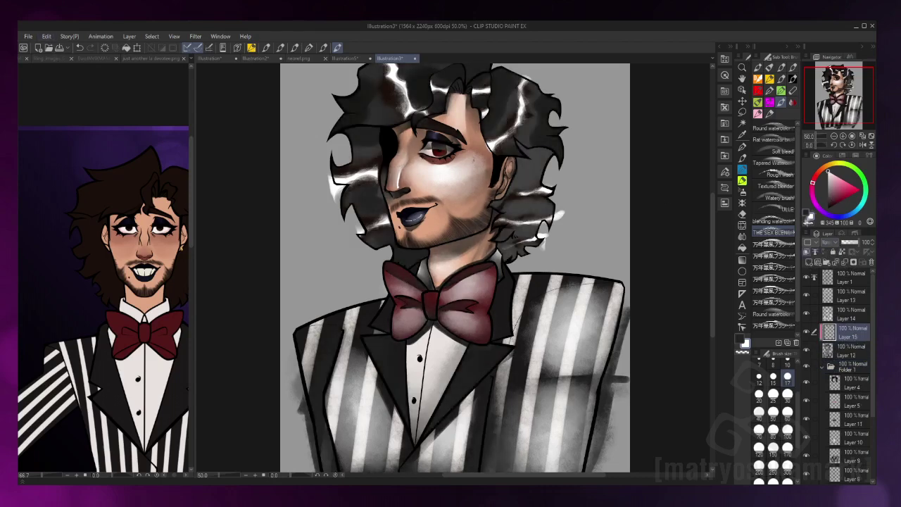
left_click(834, 205)
key("alt+Delete")
key("ctrl+e")
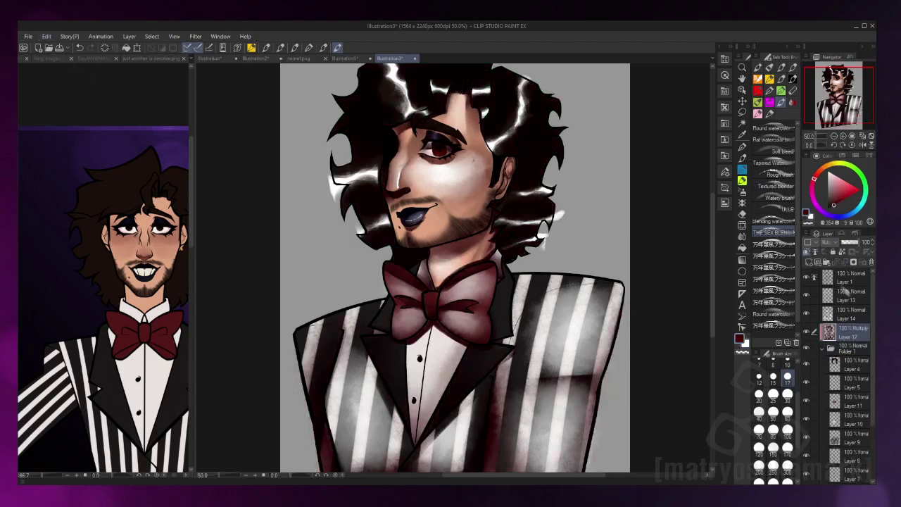
Set the skin and clothing highlights on Layer 14 to Add (Glow) at 21% opacity
left_click(839, 313)
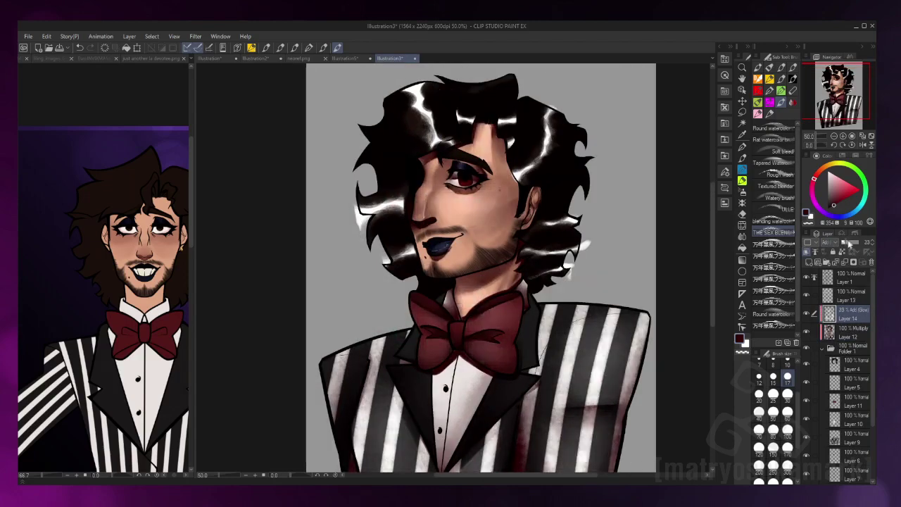
left_click_drag(853, 242, 846, 243)
key("j")
key("ctrl+plus")
key("ctrl+plus")
key("ctrl+plus")
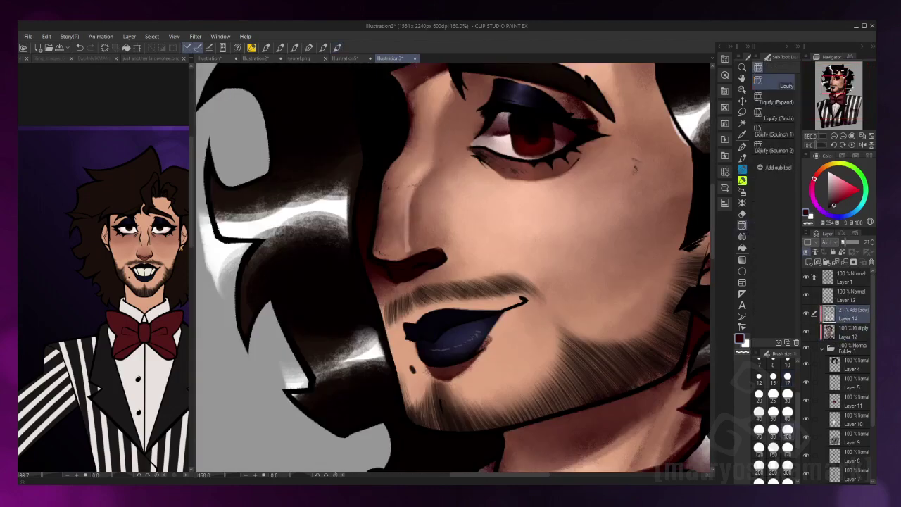
Set the hair highlights on Layer 13 to Overlay, duplicate the layer, and erase highlight spill along the hairline
left_click(853, 300)
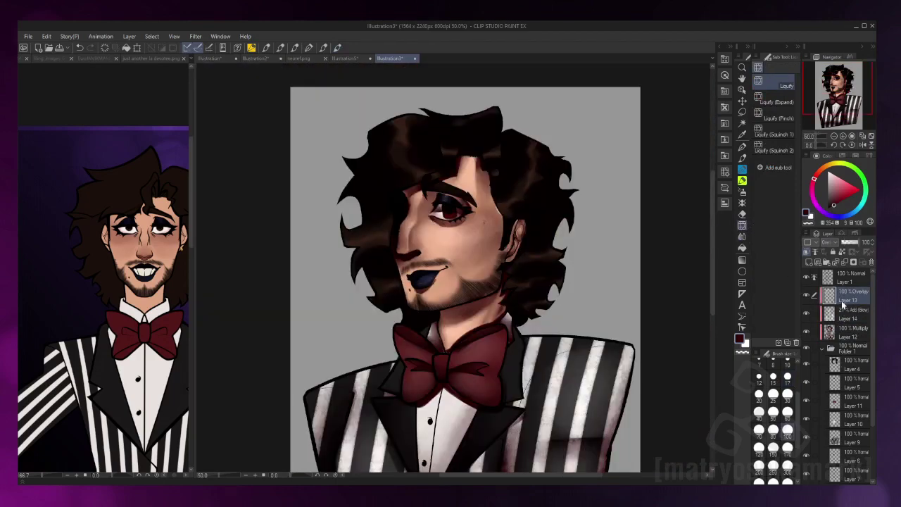
key("e")
key("ctrl+plus")
key("ctrl+plus")
key("ctrl+plus")
key("ctrl+plus")
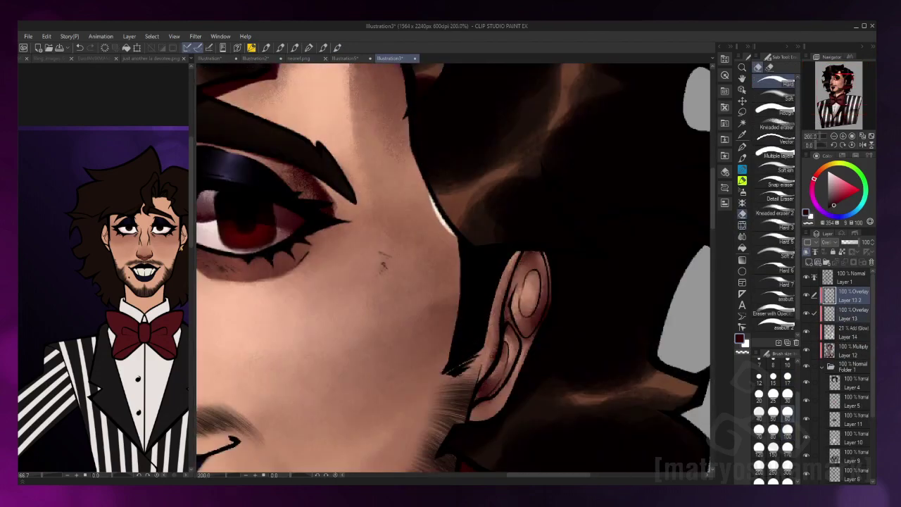
left_click(851, 314)
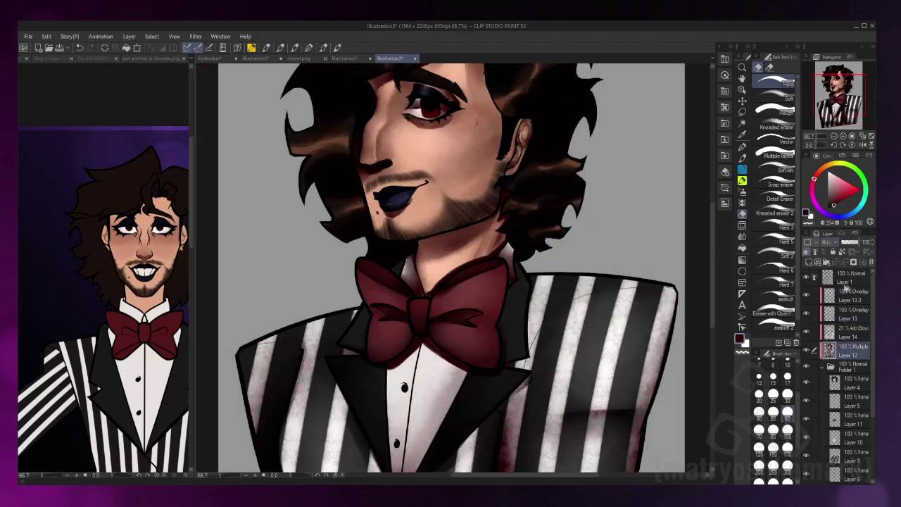
Reduce the opacity of the Multiply shadow layer, Layer 12, to 80%
key("ctrl+minus")
key("ctrl+minus")
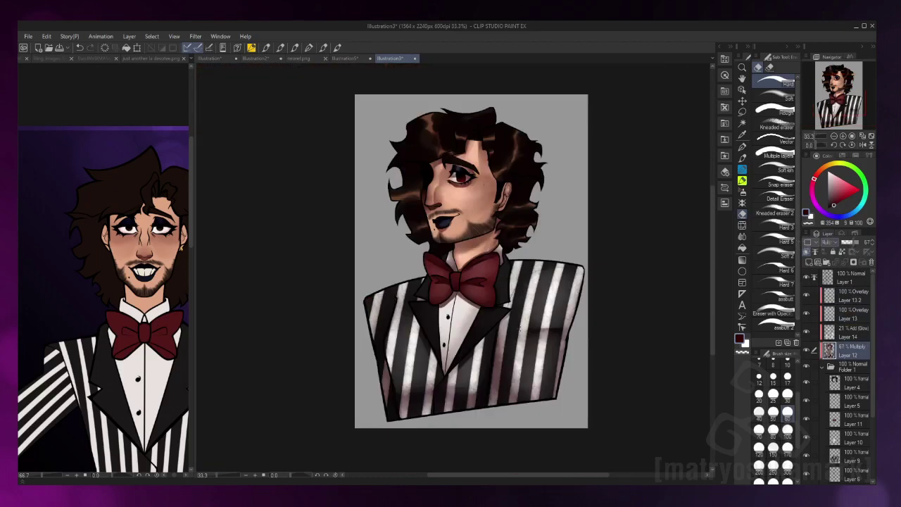
key("b")
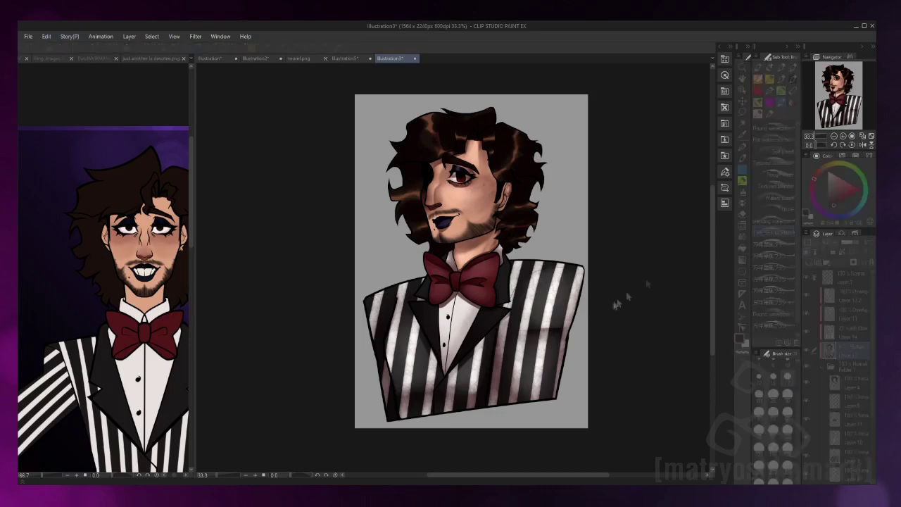
left_click(855, 243)
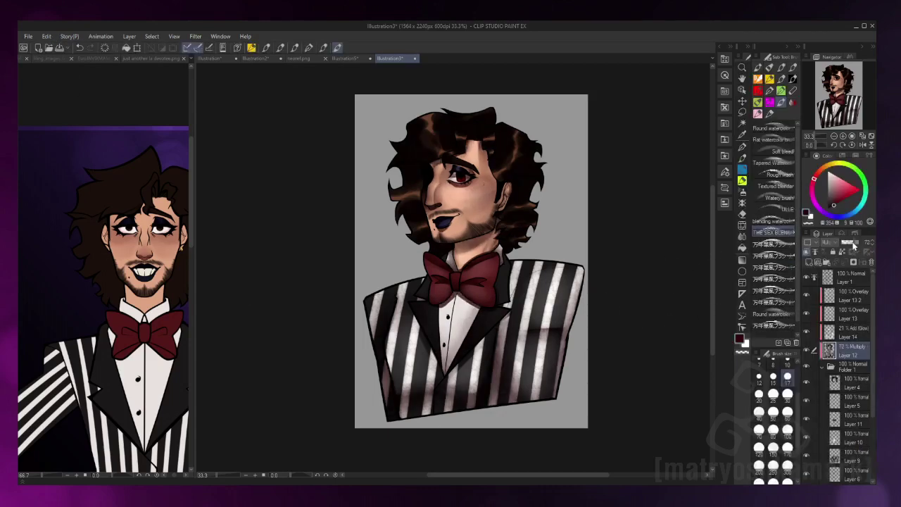
left_click_drag(855, 243, 853, 242)
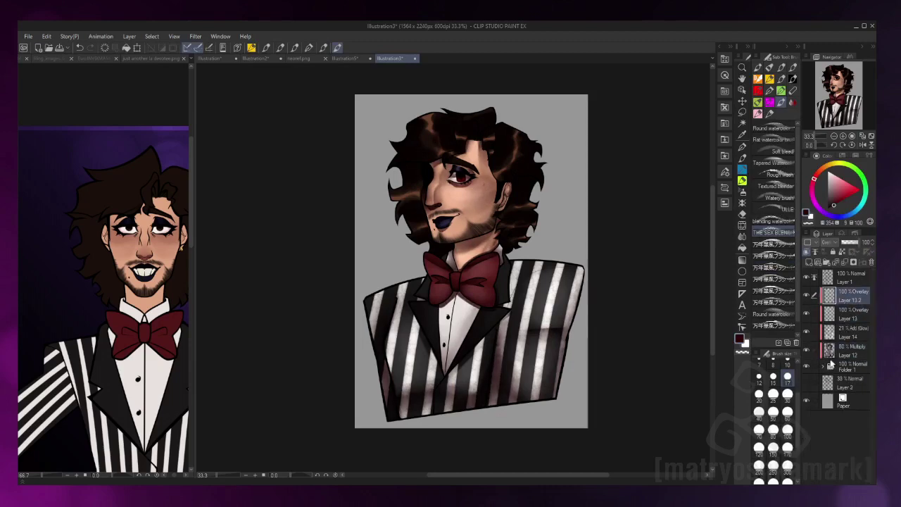
Add an Add (Glow) layer above the hair highlights and paint a thin white glint across the eye
left_click(823, 366)
left_click(848, 295)
key("ctrl+shift+n")
key("ctrl+alt+0")
scroll(454, 178, "up", 3)
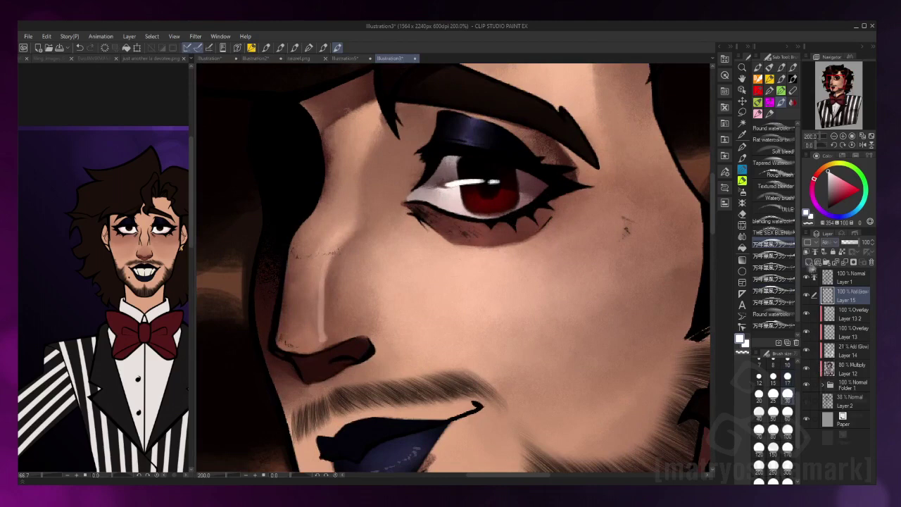
Paint a soft white reflection over the iris on a new layer and set it to Add (Glow) at 77% opacity
left_click(774, 150)
left_click_drag(461, 178, 507, 176)
left_click_drag(442, 180, 512, 179)
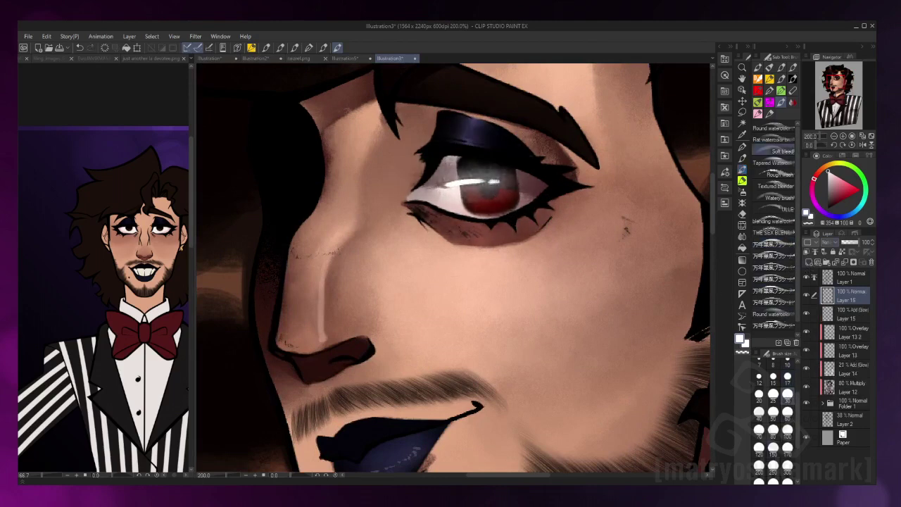
left_click_drag(859, 242, 851, 241)
scroll(613, 221, "down", 4)
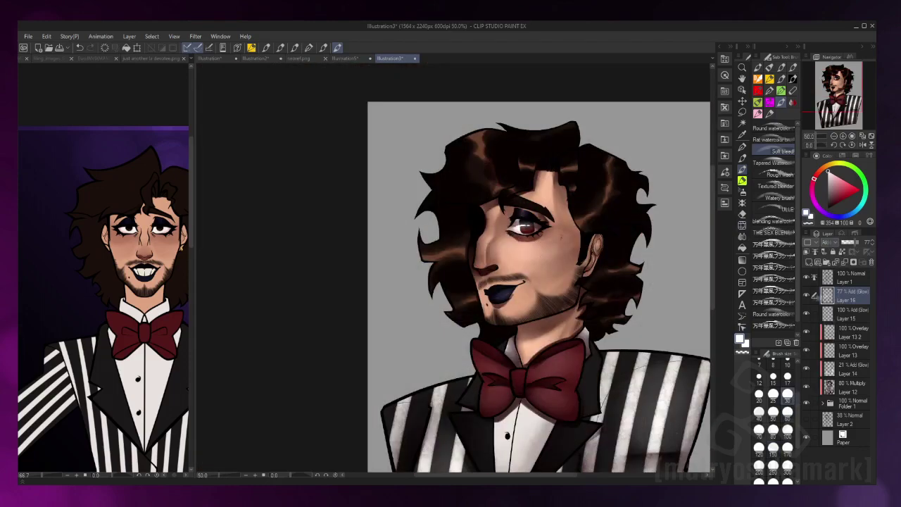
Group the line art, effect layers and colour folder into one folder, then hide it with the sketch layer visible
left_click(815, 251)
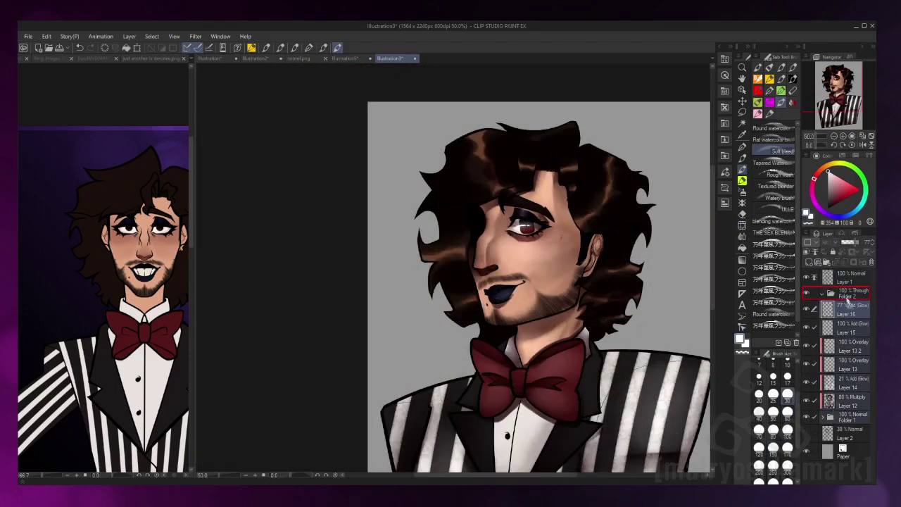
left_click(806, 292)
left_click_drag(848, 276, 848, 294)
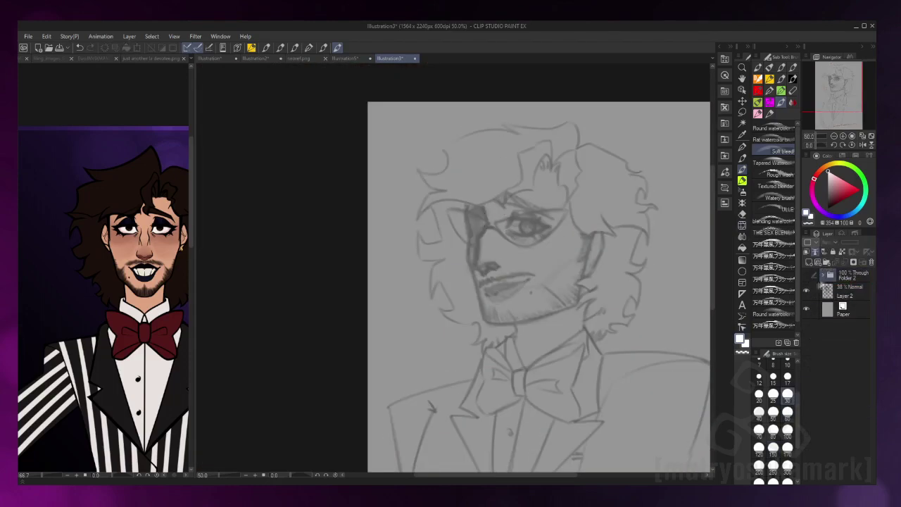
left_click(821, 274)
left_click(806, 274)
left_click(846, 290)
left_click(822, 275)
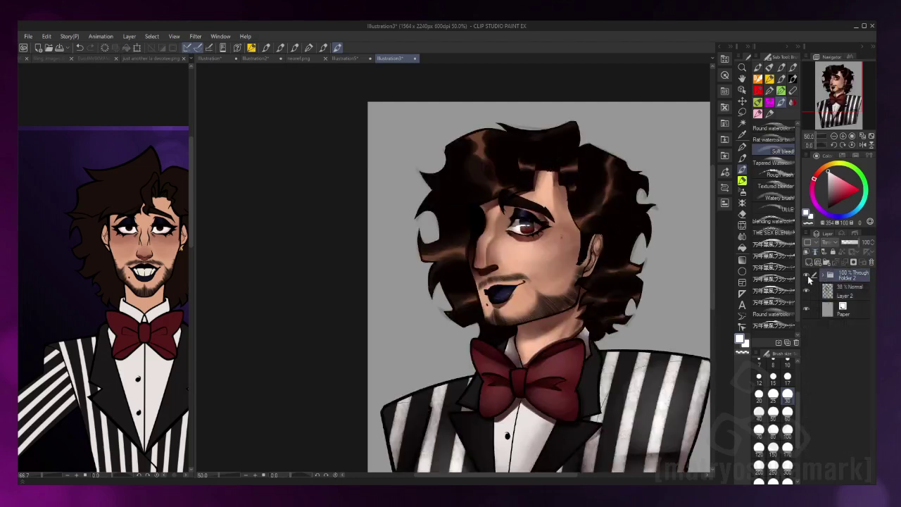
left_click(806, 274)
Draw the near cat-eye lens frame in yellow on a new layer above the sketch, cleaning up the overshooting corners
key("p")
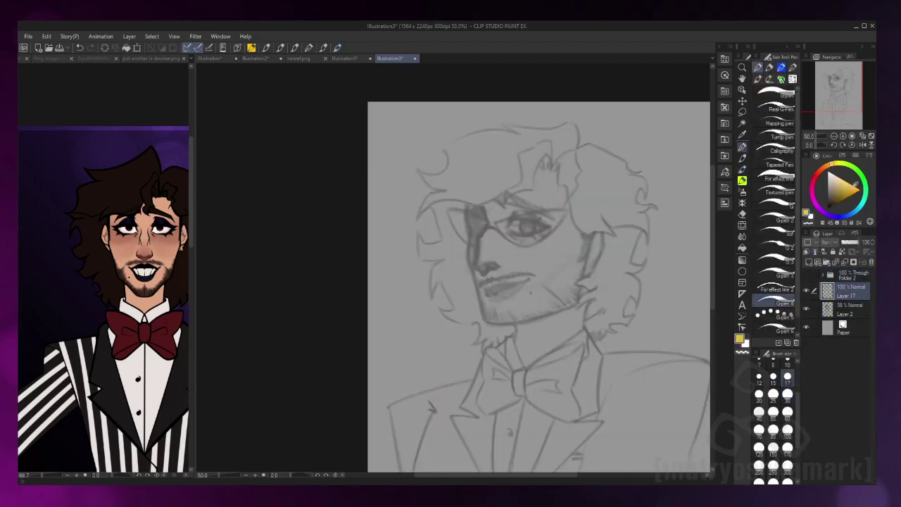
key("b")
key("ctrl+plus")
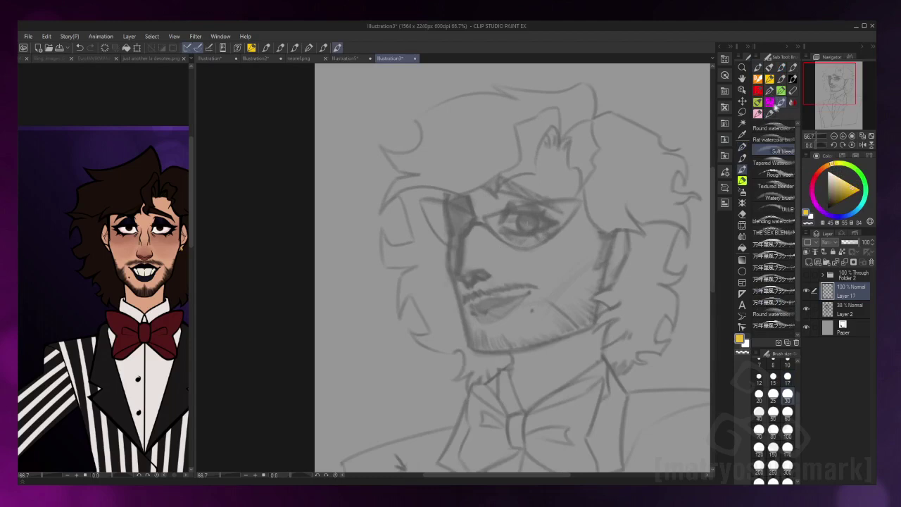
key("p")
key("ctrl+plus")
key("ctrl+plus")
key("ctrl+plus")
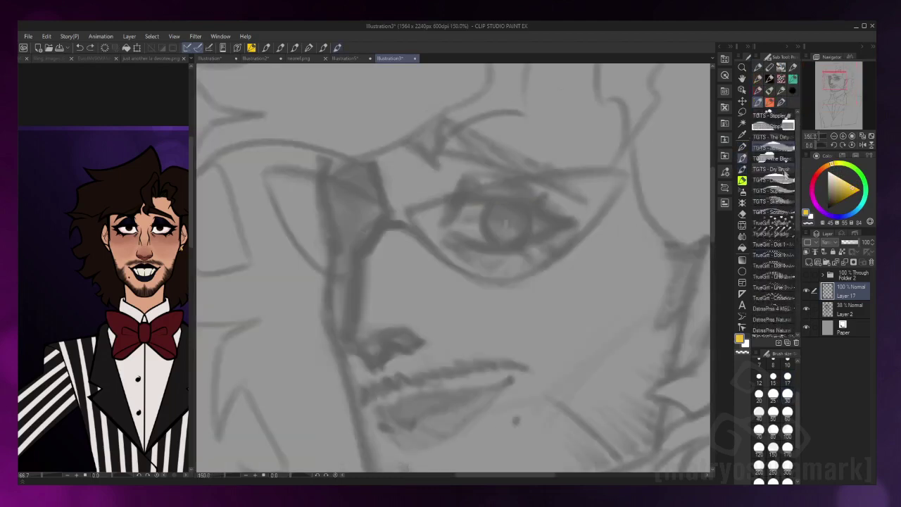
mouse_move(393, 218)
left_mouse_down()
mouse_move(640, 166)
mouse_move(405, 213)
mouse_move(415, 222)
mouse_move(655, 149)
left_mouse_up()
key("ctrl+z")
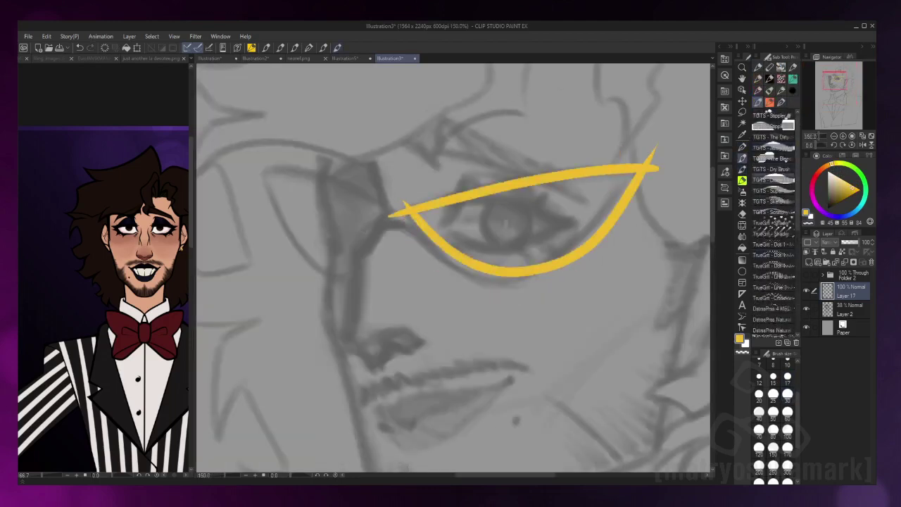
key("ctrl+z")
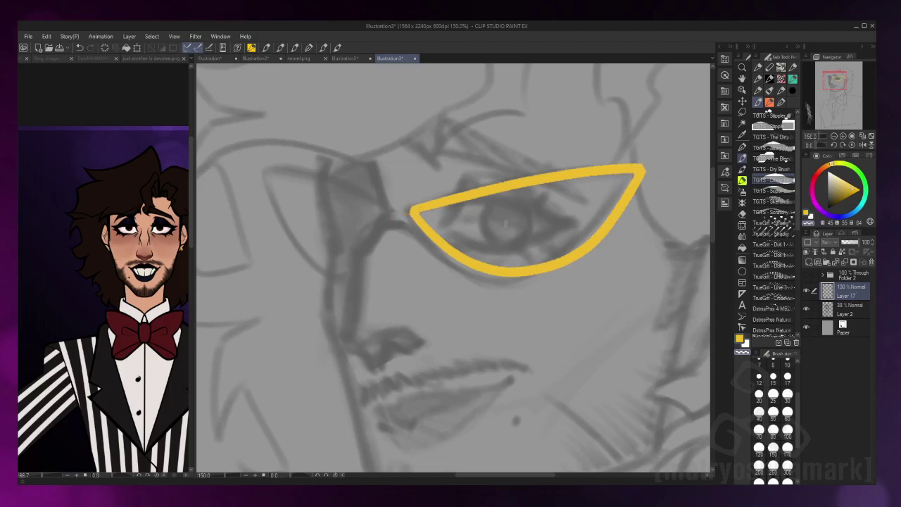
Duplicate the lens frame, mirror it horizontally, and narrow it to fit over the far eye
key("ctrl+c")
key("ctrl+v")
key("ctrl+t")
left_click_drag(627, 316, 409, 317)
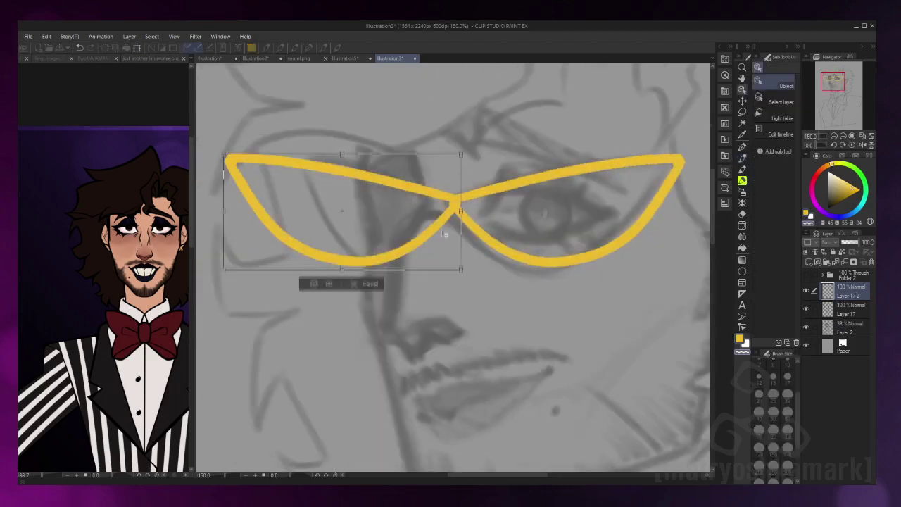
left_click_drag(225, 212, 365, 211)
key("Return")
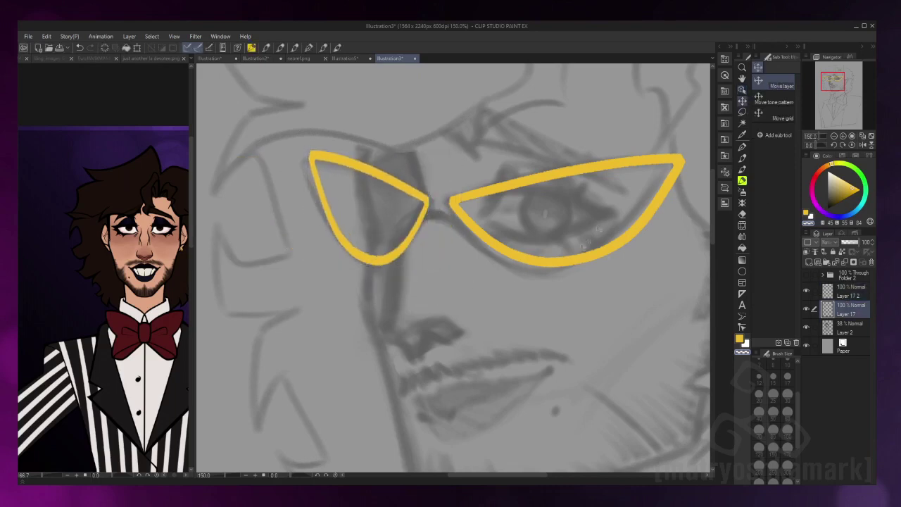
Show the rendered portrait folder again and move both glasses frame layers above it
left_click(806, 274)
left_click(848, 290, "ctrl")
left_click_drag(848, 290, 844, 273)
key("e")
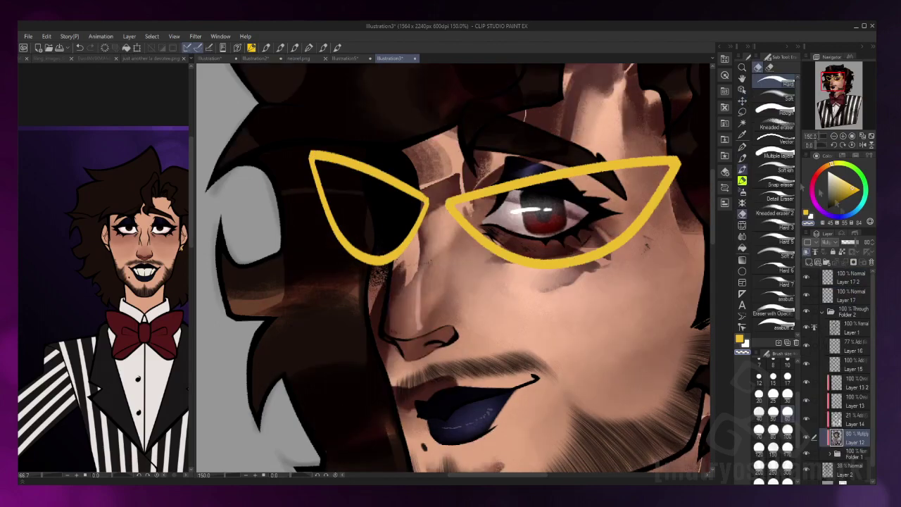
key("b")
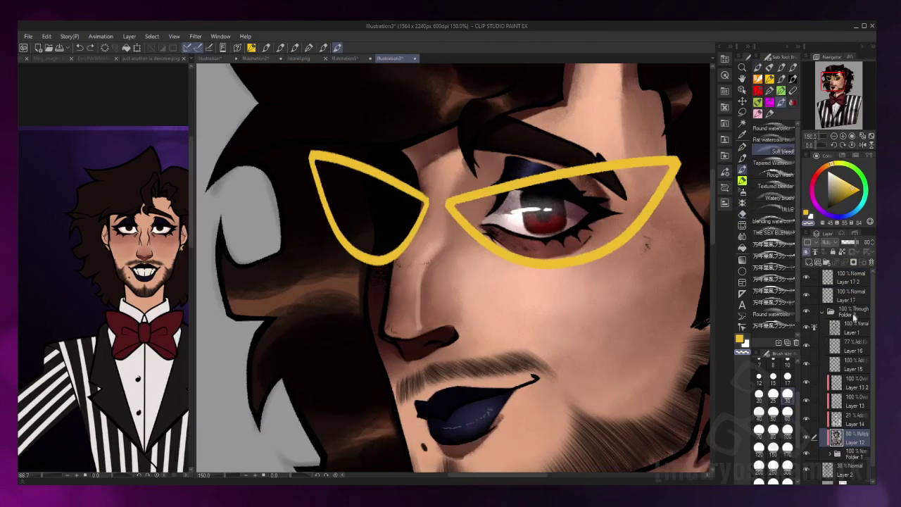
Erase the inner part of the far lens frame where the nose hides it
left_click(853, 317)
left_click(822, 311)
left_click(848, 276)
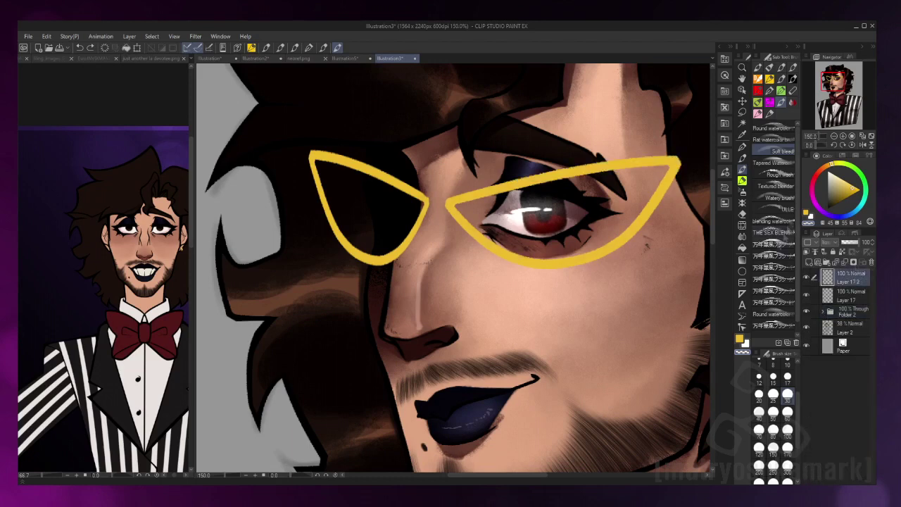
left_click(770, 102)
mouse_move(423, 190)
left_mouse_down()
mouse_move(420, 218)
mouse_move(394, 261)
left_mouse_up()
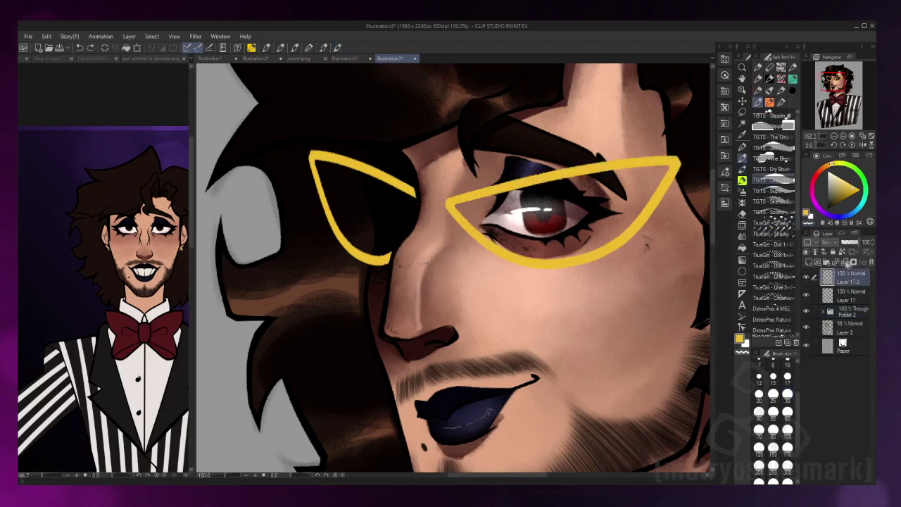
Merge the two frame layers and draw the yellow bridge of the glasses over the nose
key("ctrl+e")
mouse_move(414, 197)
left_mouse_down()
mouse_move(496, 208)
mouse_move(521, 231)
left_mouse_up()
key("h")
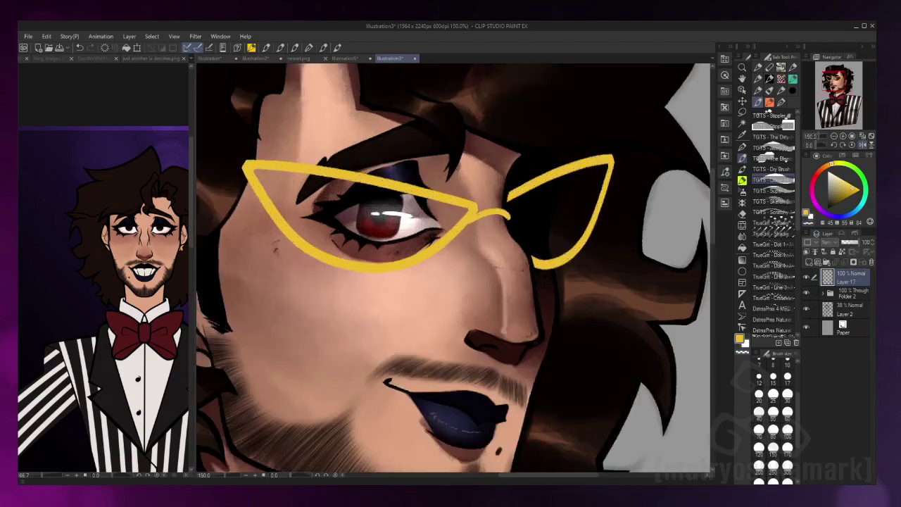
Shade the edges of both lens frames and the bridge in dark brown on a new clipped layer
left_click(807, 252)
left_click(838, 200)
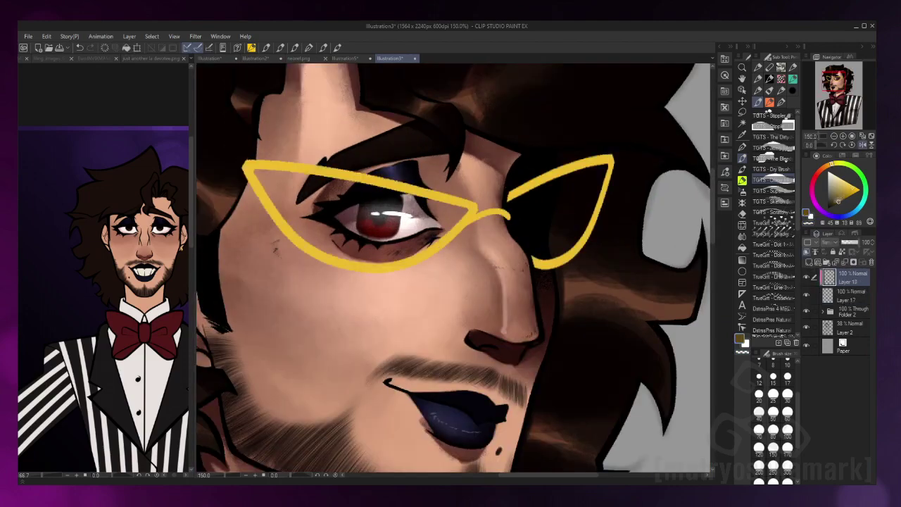
left_click(742, 169)
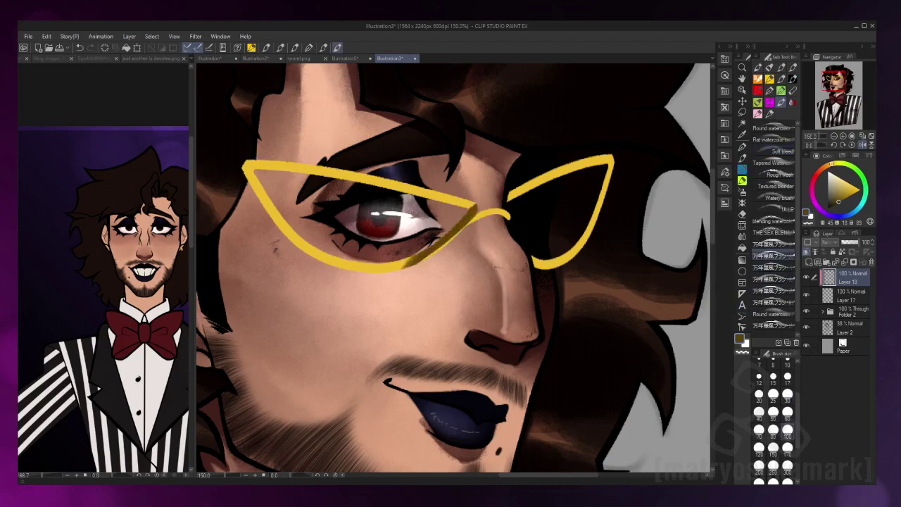
mouse_move(246, 166)
left_mouse_down()
mouse_move(288, 236)
mouse_move(349, 267)
mouse_move(408, 266)
mouse_move(507, 213)
left_mouse_up()
key("h")
left_click_drag(444, 205, 611, 169)
left_click_drag(508, 189, 655, 166)
key("h")
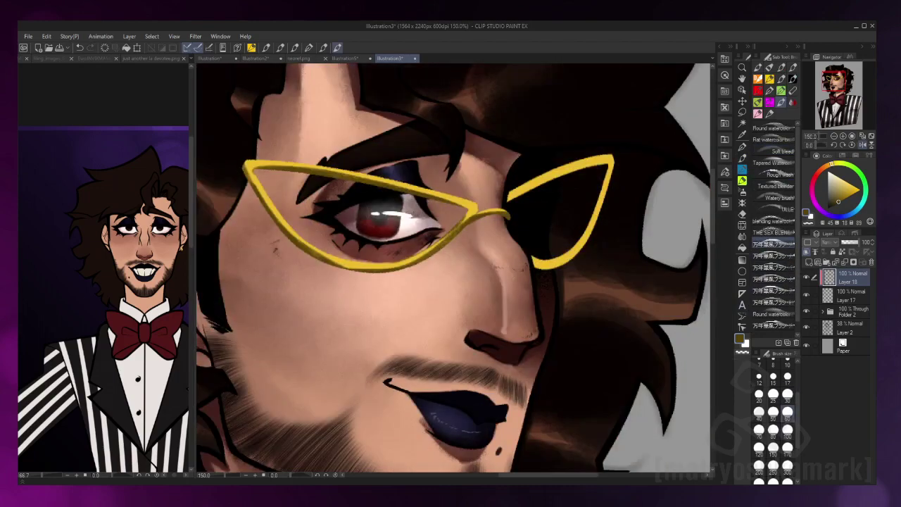
mouse_move(507, 204)
left_mouse_down()
mouse_move(613, 161)
mouse_move(535, 266)
left_mouse_up()
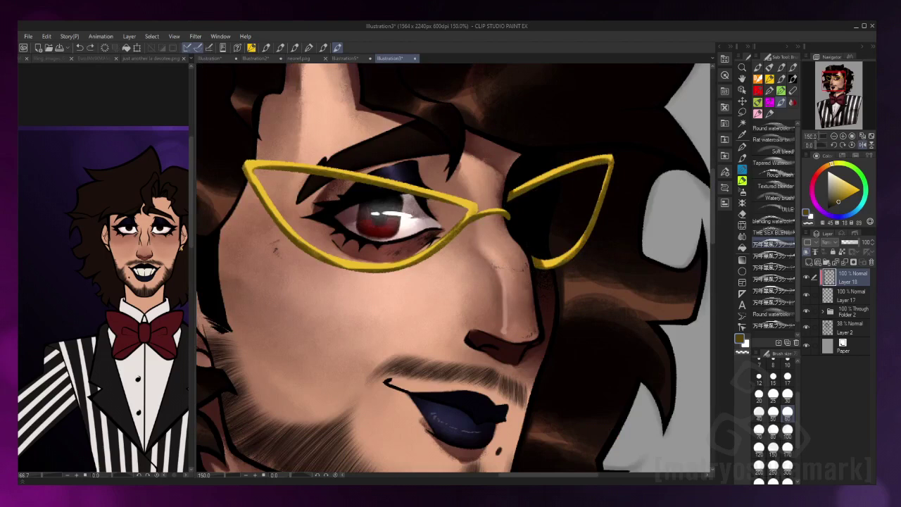
Refine the frame shading, set its layer to Multiply, and merge it into the glasses layer
key("h")
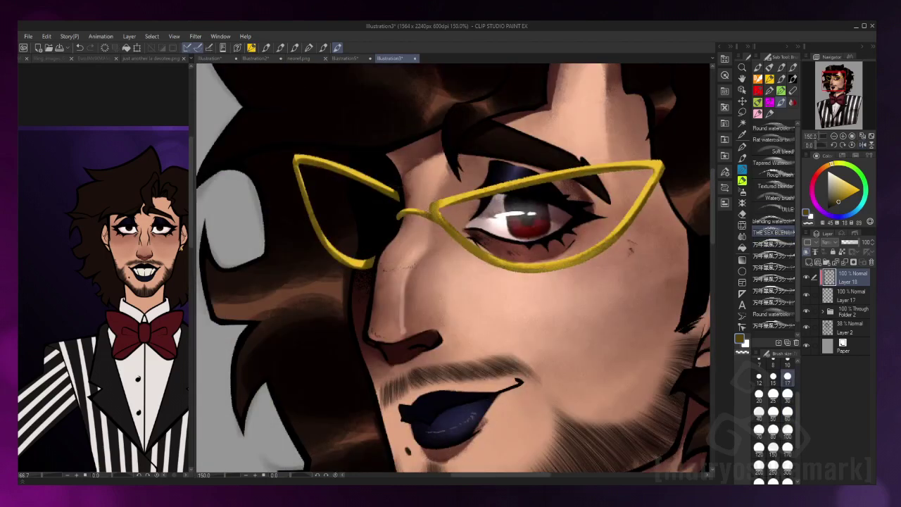
key("h")
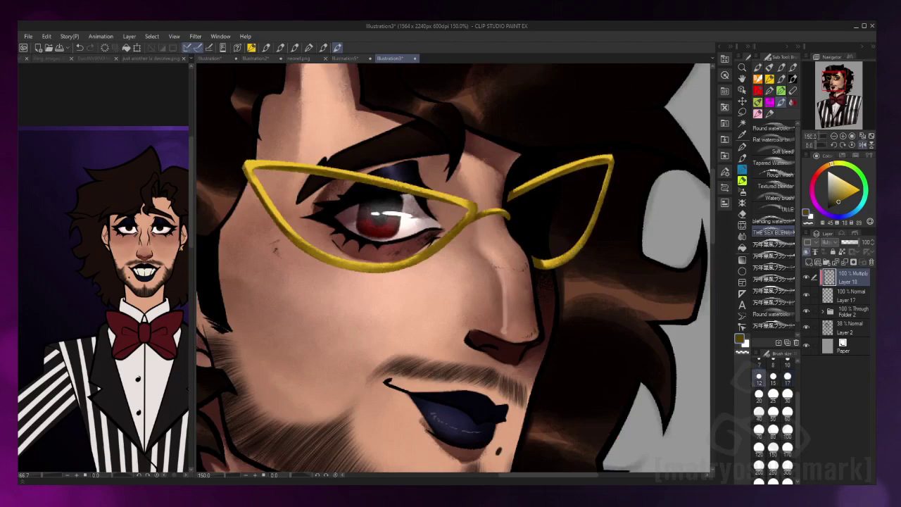
key("h")
key("ctrl+minus")
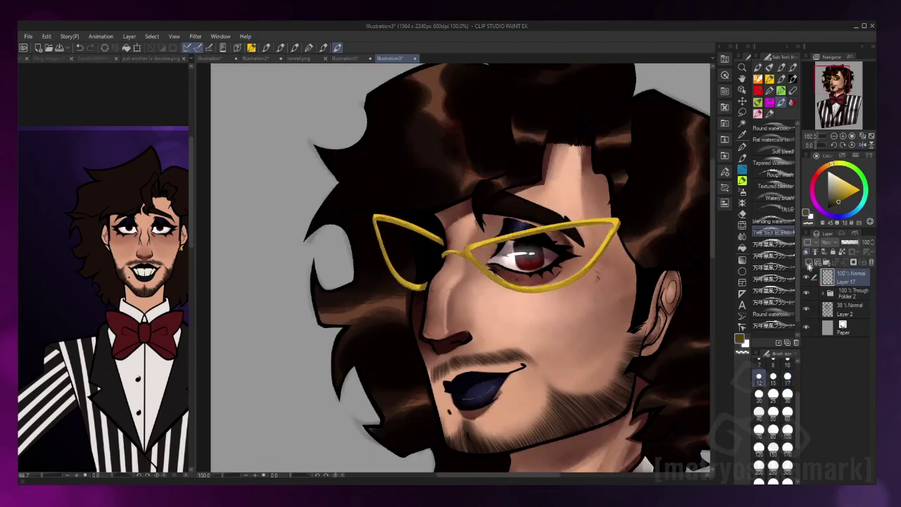
Paint white highlights along the upper rims and lower curves of the frames on a new clipped layer
key("x")
left_click_drag(479, 233, 607, 223)
key("h")
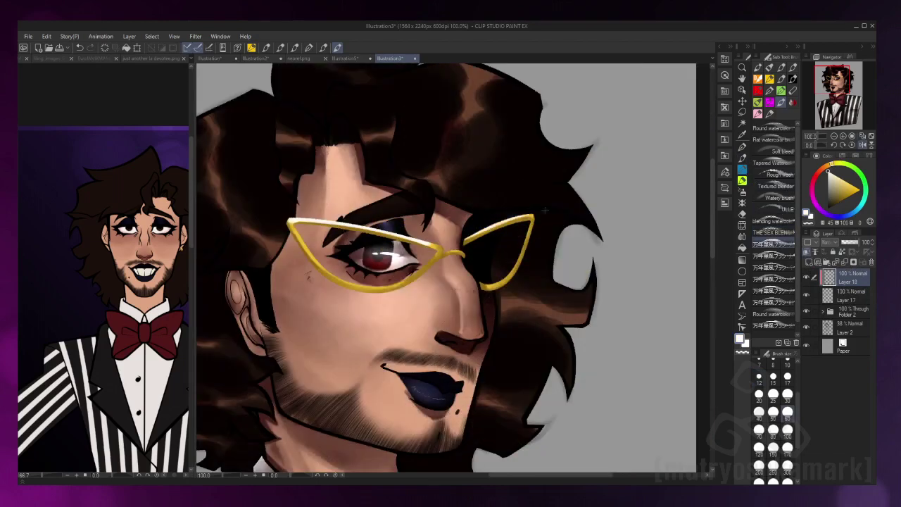
left_click_drag(487, 288, 502, 282)
left_click_drag(348, 289, 361, 285)
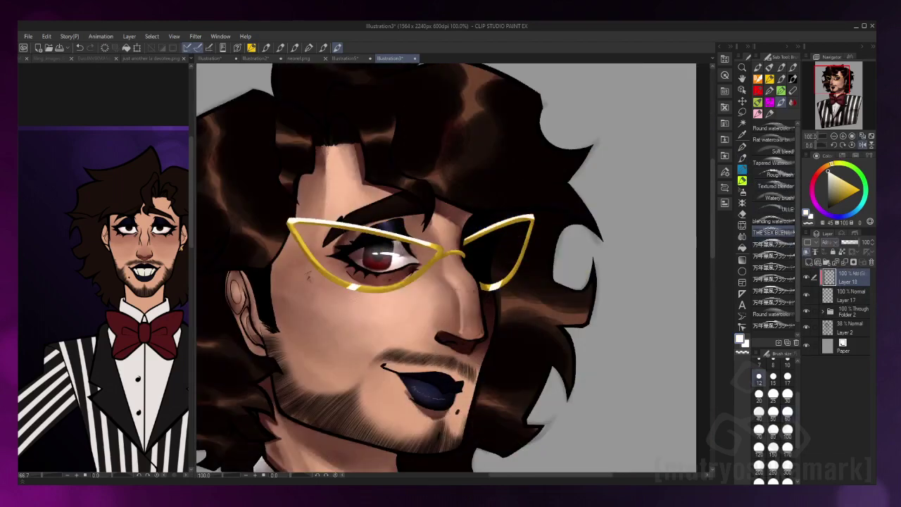
Set the frame highlights to Add (Glow) at 54% opacity and merge them into the glasses layer
left_click(828, 242)
left_click(774, 236)
left_click_drag(860, 242, 853, 242)
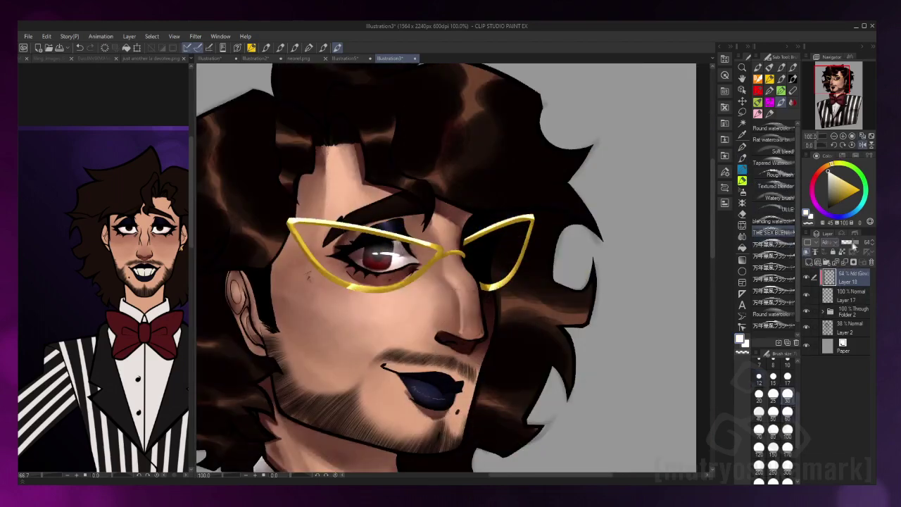
left_click(842, 262)
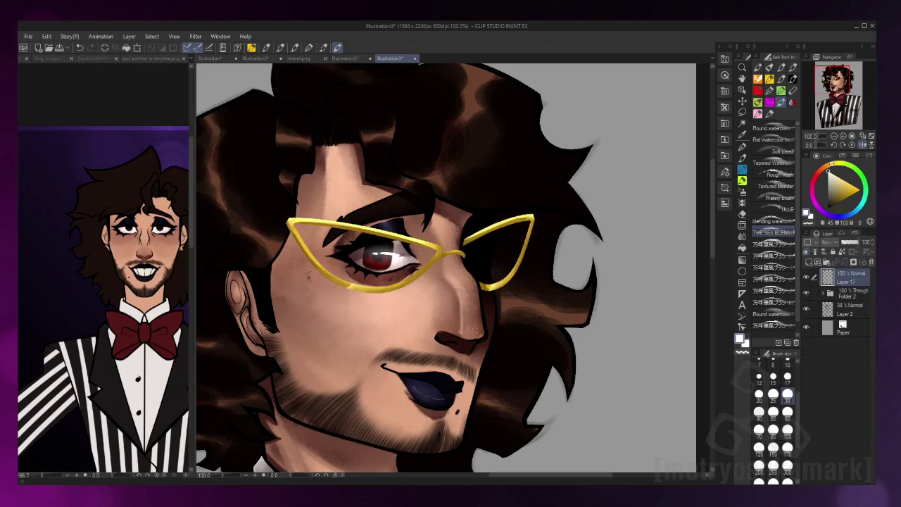
Draw white reflections along the inner edges of both lenses on a new layer beneath the glasses frame
key("ctrl+shift+n")
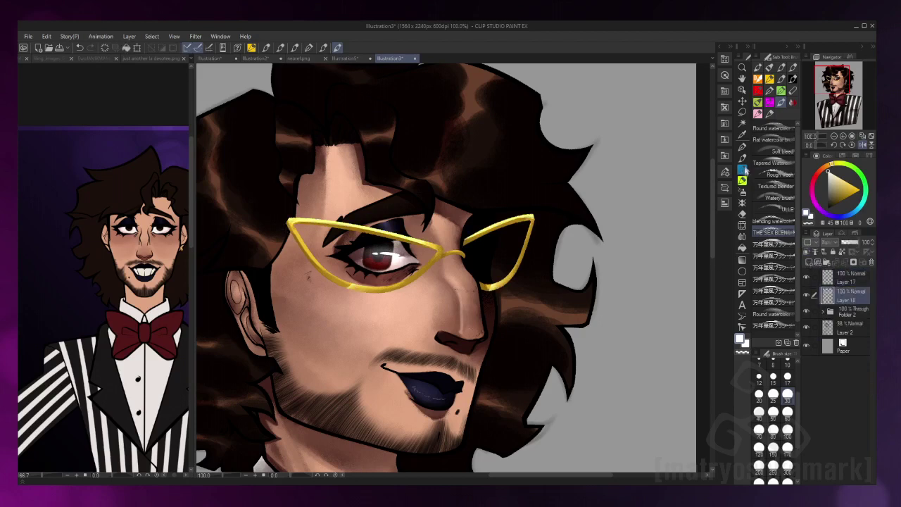
left_click(770, 102)
key("ctrl+plus")
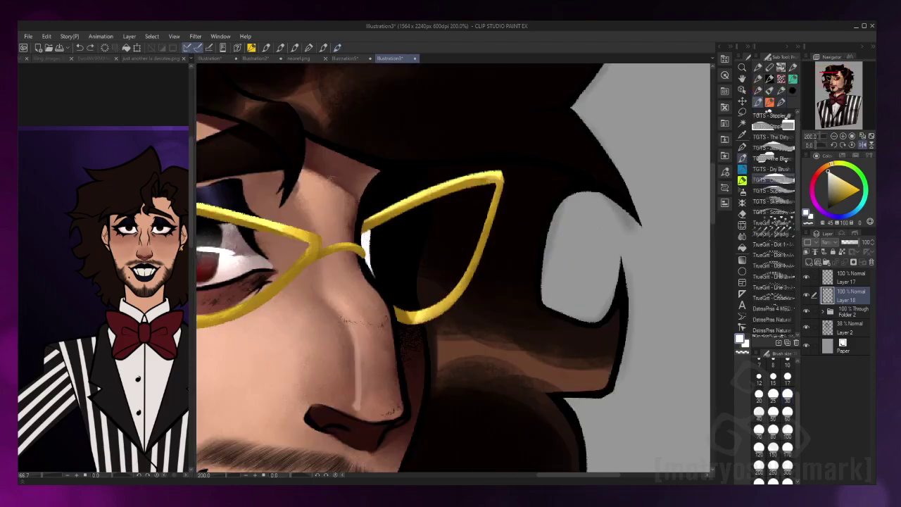
left_click_drag(370, 232, 490, 188)
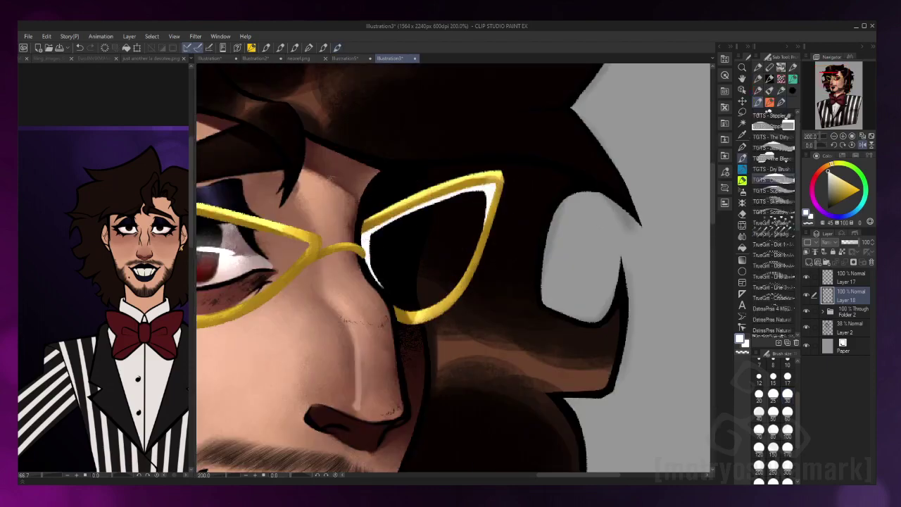
key("h")
left_click_drag(350, 229, 625, 181)
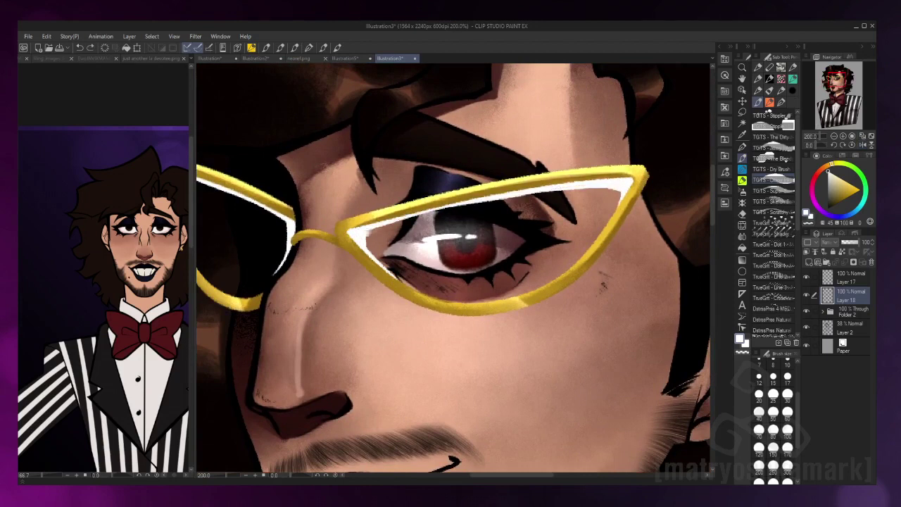
Airbrush soft white glare across the lenses on a new layer above the lens reflections
key("ctrl+minus")
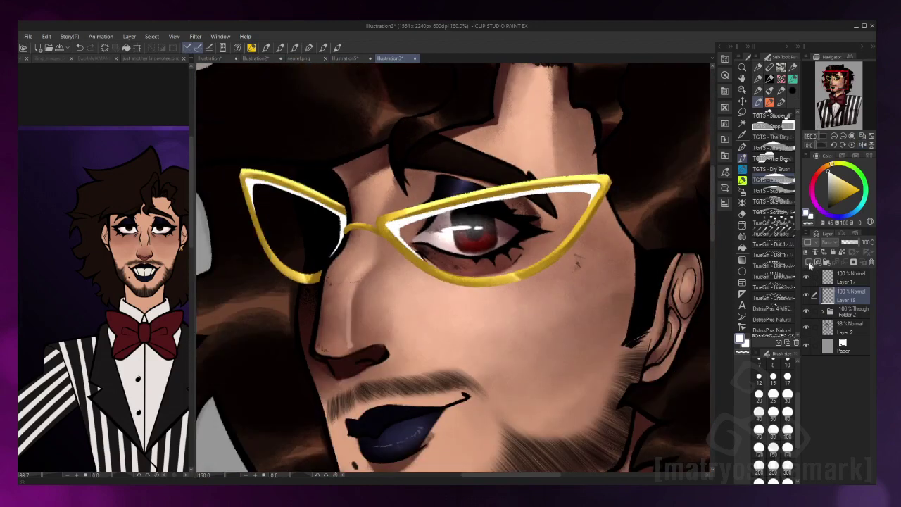
key("ctrl+shift+n")
key("b")
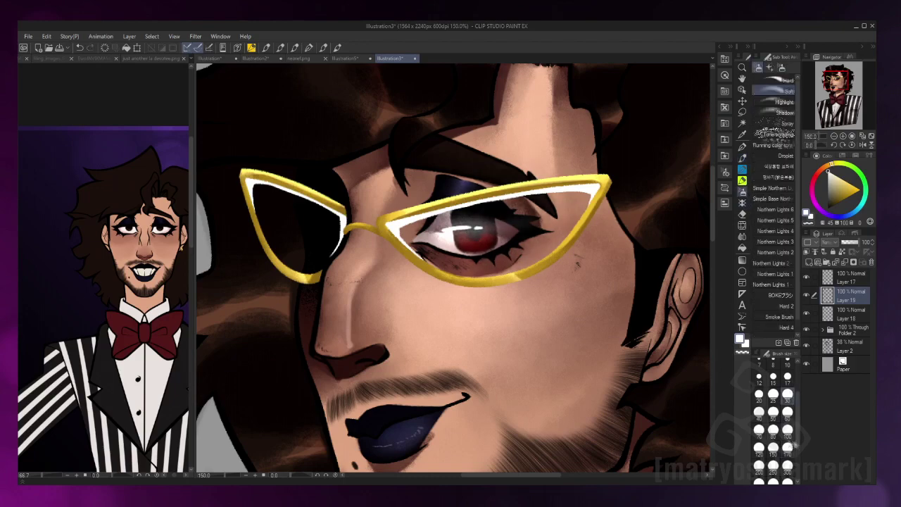
left_click_drag(422, 212, 449, 230)
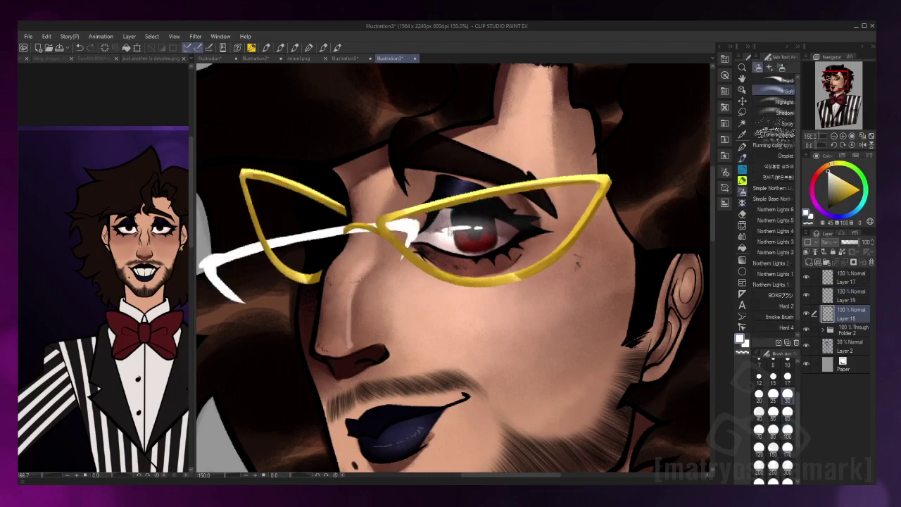
key("ctrl+z")
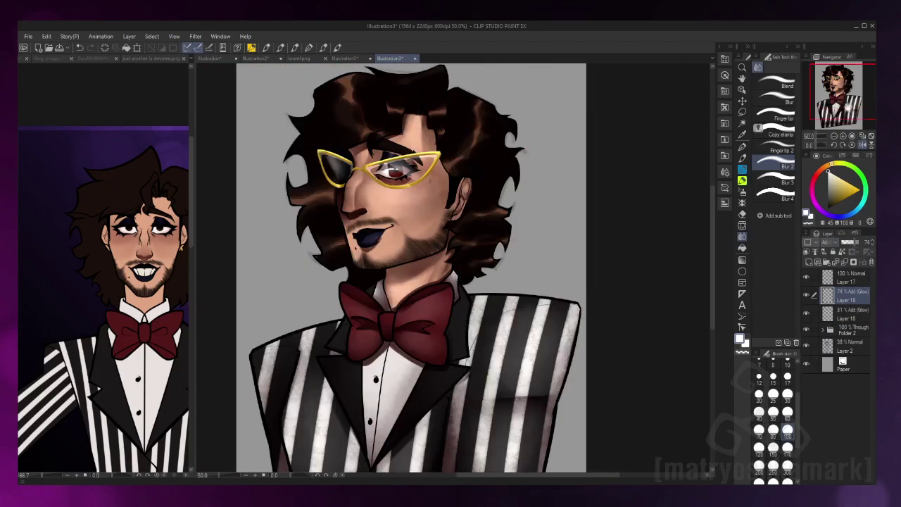
Set the lens reflection layer to Glow Dodge at 18% and the lens glare layer to Add (Glow) at 31%
left_click_drag(846, 243, 846, 247)
scroll(824, 244, "down", 2)
left_click(848, 295)
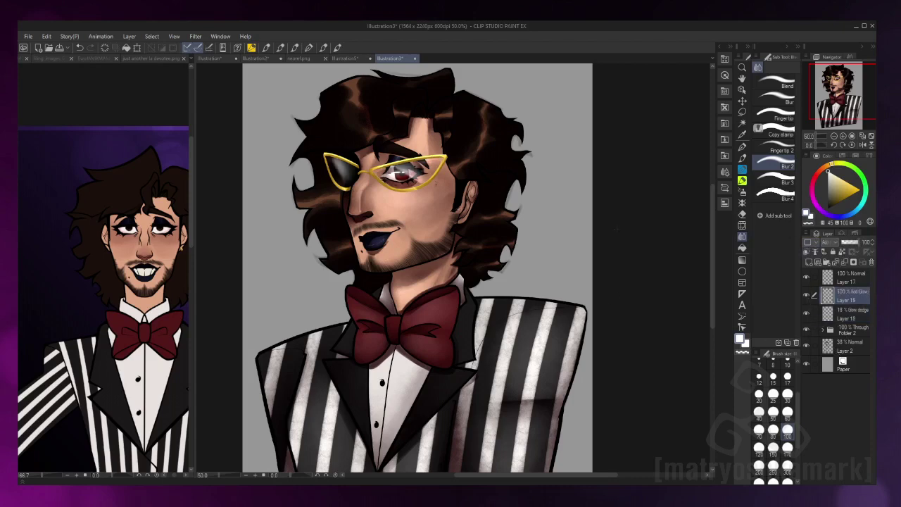
left_click(847, 243)
left_click(835, 137)
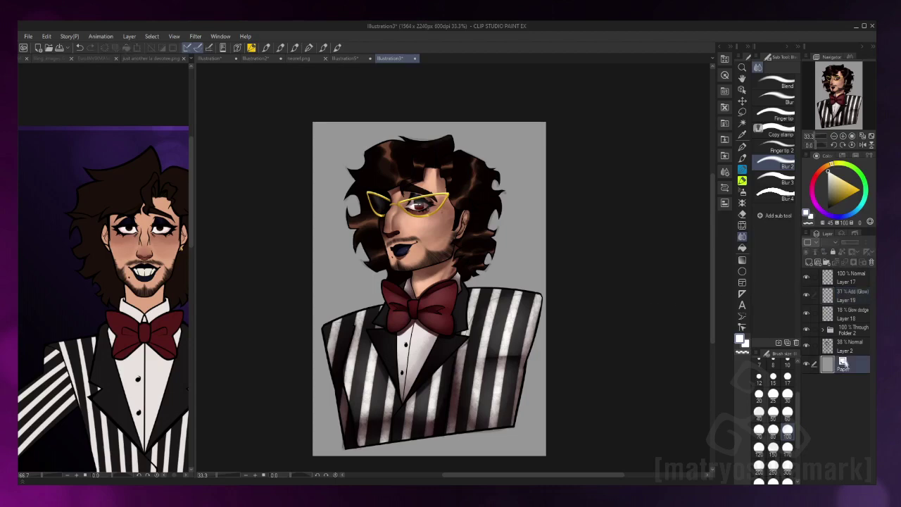
left_click(849, 329)
left_click(807, 345, "alt")
key("Delete")
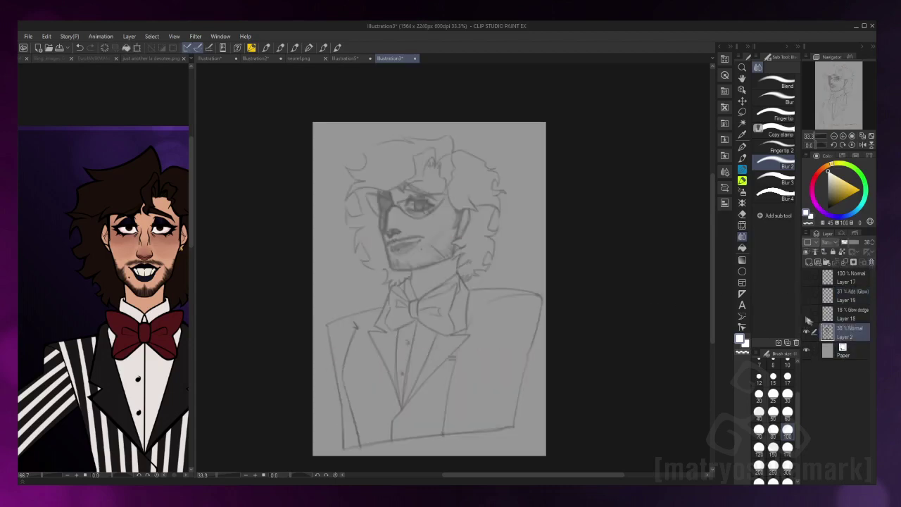
key("ctrl+z")
key("ctrl+z")
key("ctrl+z")
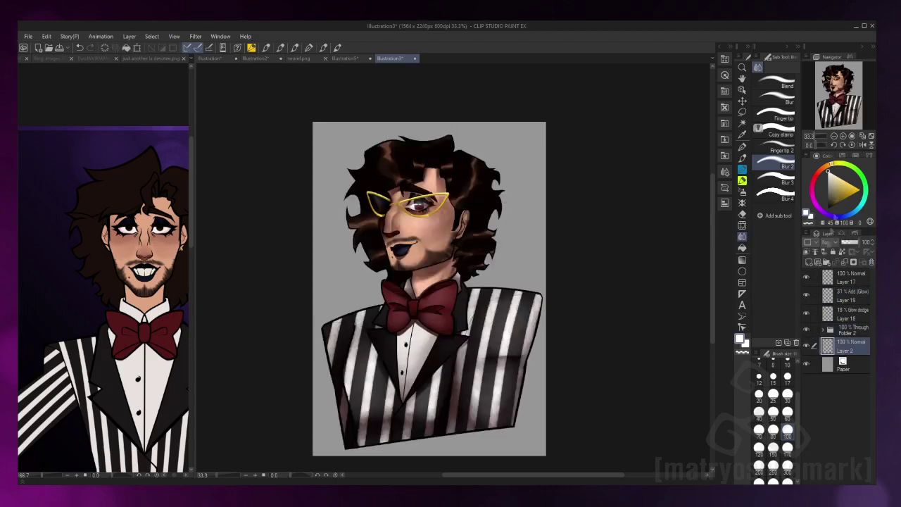
Fill the background layer with dark red and blend dark purple gradients in from the canvas's upper-right and lower-left corners
key("ctrl+shift+n")
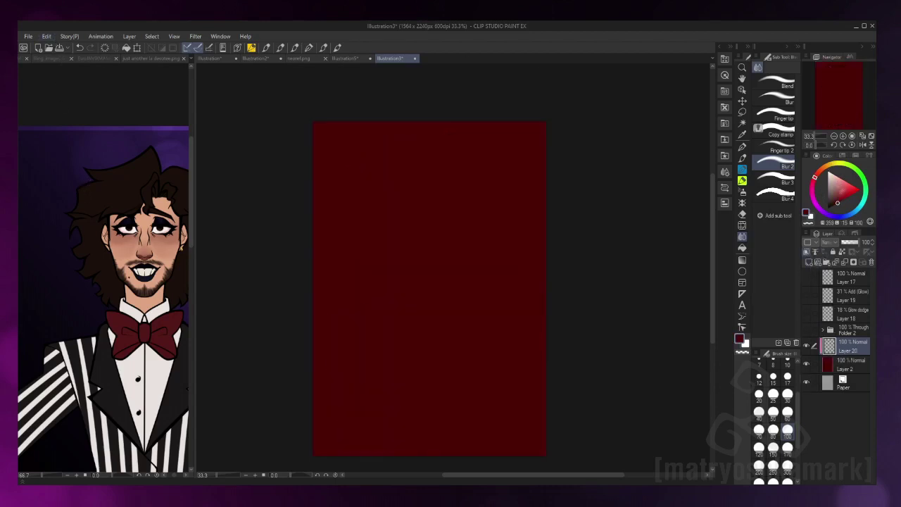
left_click(103, 157)
key("g")
left_click_drag(502, 266, 376, 378)
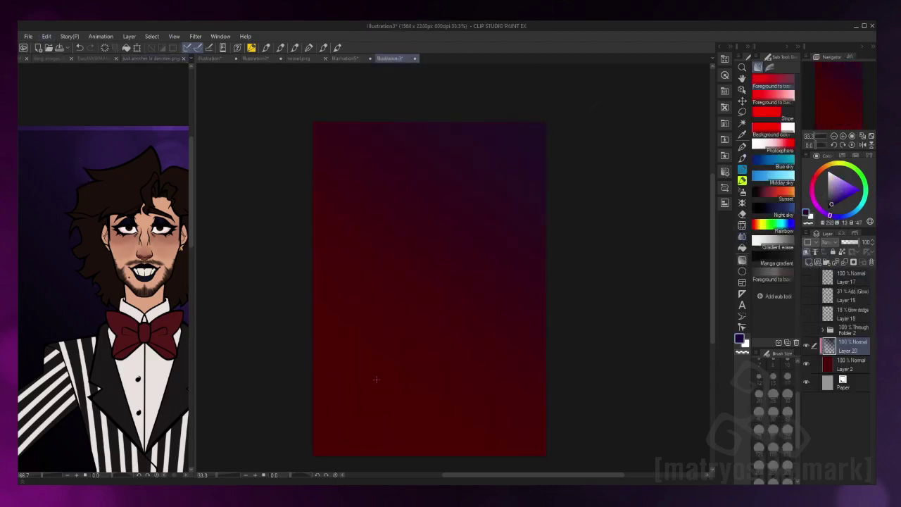
left_click(843, 262)
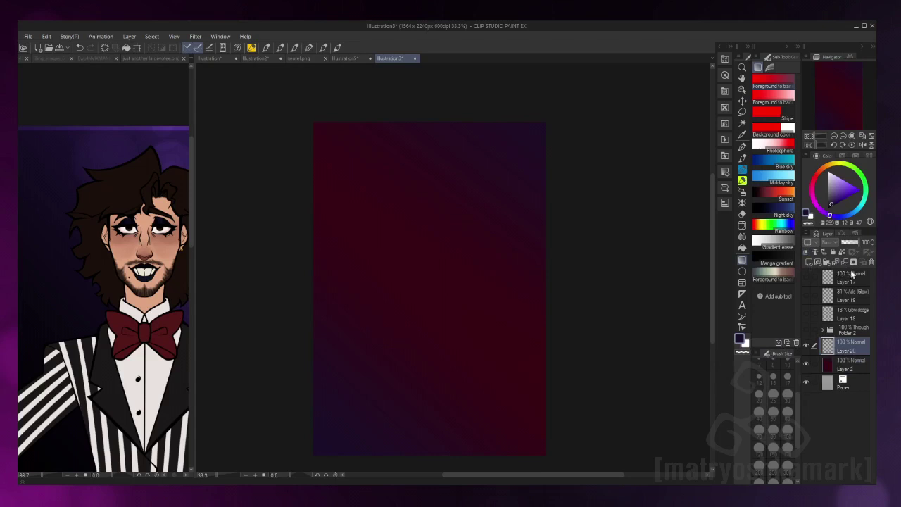
key("ctrl+z")
Paint light blue bokeh spots over the background's purple corners on the new layer, set to Add (Glow) at 41%
key("b")
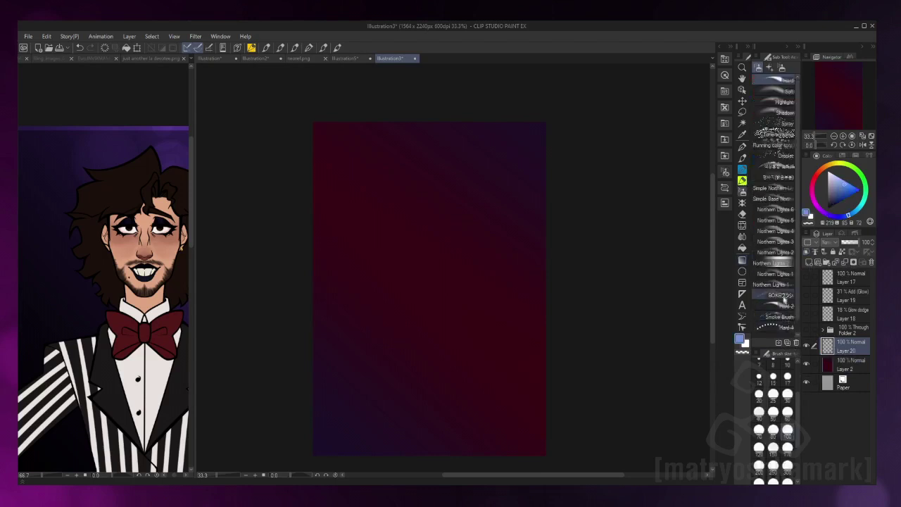
mouse_move(451, 134)
left_mouse_down()
mouse_move(492, 145)
mouse_move(535, 211)
mouse_move(579, 113)
left_mouse_up()
scroll(580, 114, "down", 2)
mouse_move(422, 296)
left_mouse_down()
mouse_move(351, 352)
mouse_move(334, 225)
left_mouse_up()
left_click(833, 242)
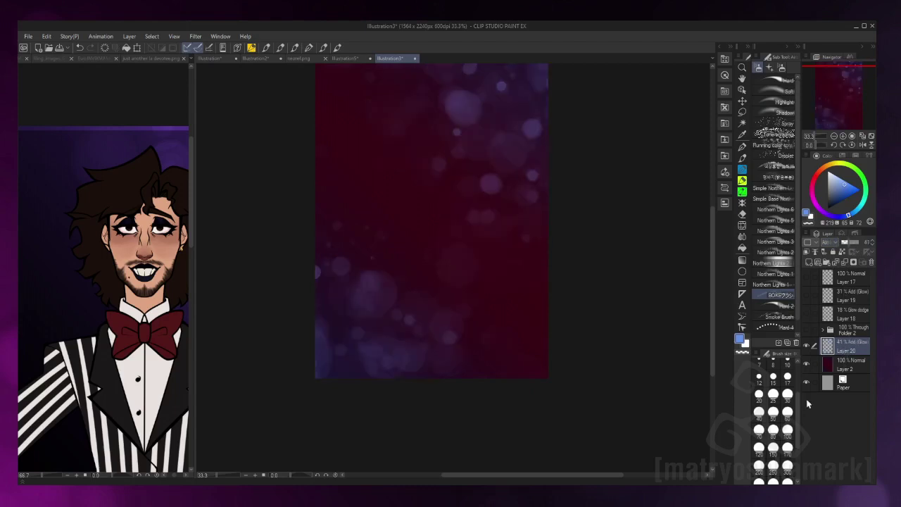
Airbrush a soft dark green diagonal band from upper left to lower right on a layer beneath the bokeh, and merge it into the background
left_click(808, 261)
left_click(865, 189)
left_click(844, 200)
left_click(774, 90)
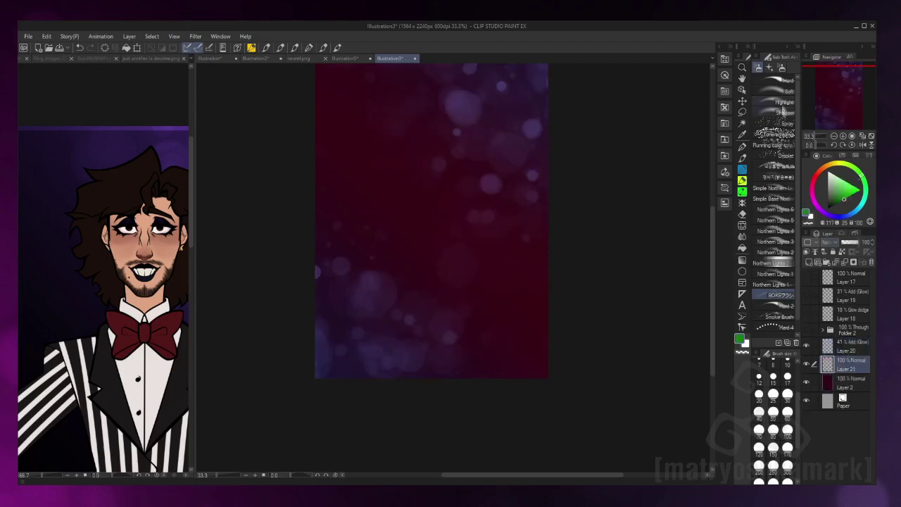
left_click(787, 428)
left_click(833, 202)
key("ctrl+minus")
scroll(772, 422, "down", 3)
left_click(787, 436)
mouse_move(373, 112)
left_mouse_down()
mouse_move(422, 183)
mouse_move(492, 338)
mouse_move(528, 376)
left_mouse_up()
key("ctrl+z")
key("ctrl+e")
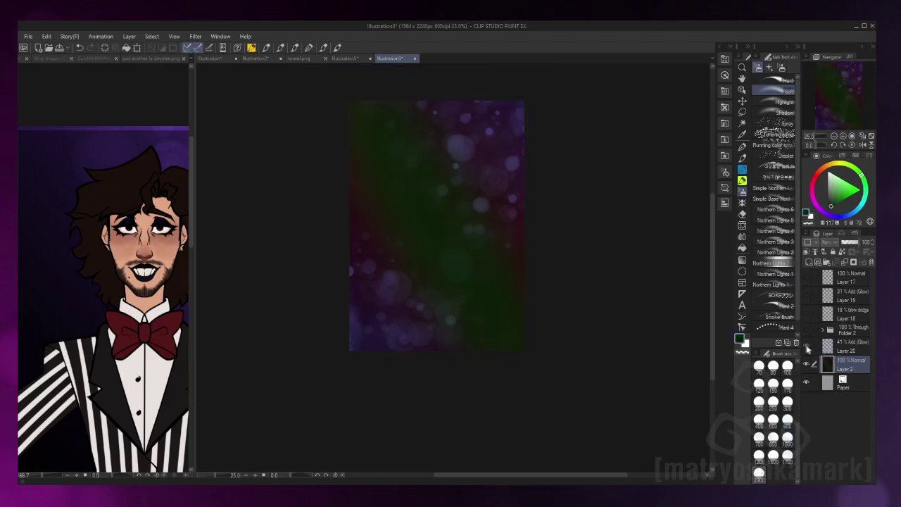
Merge the bokeh and background layers into the Paper layer and show the portrait layers again
key("ctrl+e")
key("ctrl+e")
left_click(806, 331)
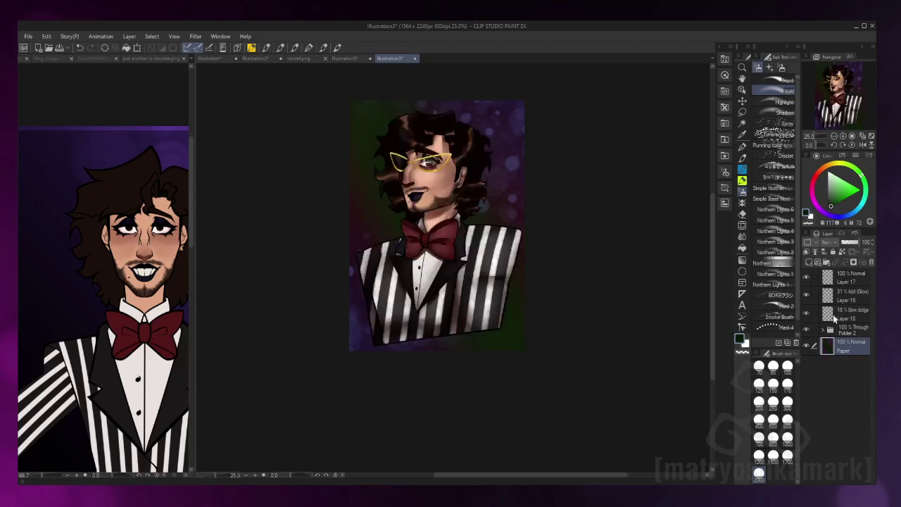
Merge the lens effects, glasses and character folder into a single portrait layer
left_click(834, 319)
key("ctrl+e")
key("ctrl+e")
key("ctrl+e")
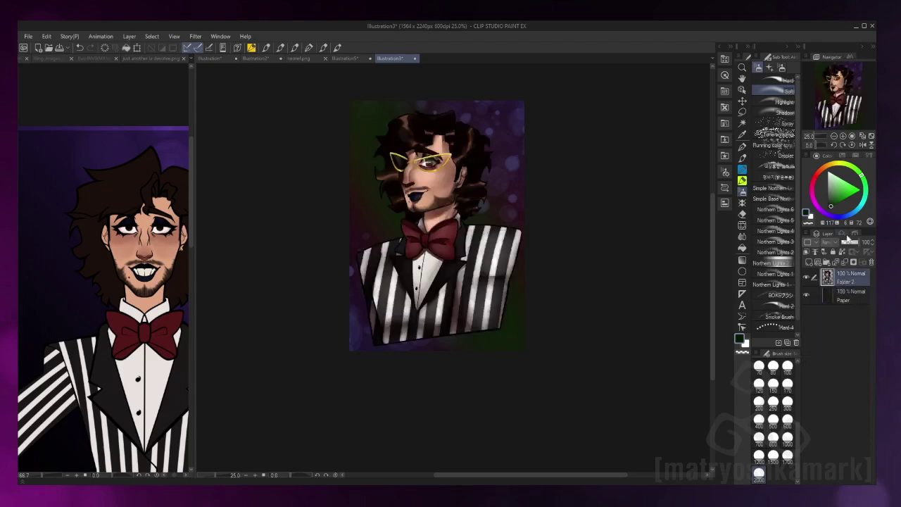
Outline the character in white with the Sticker Outline auto action and set the outline layer to Overlay
left_click(847, 235)
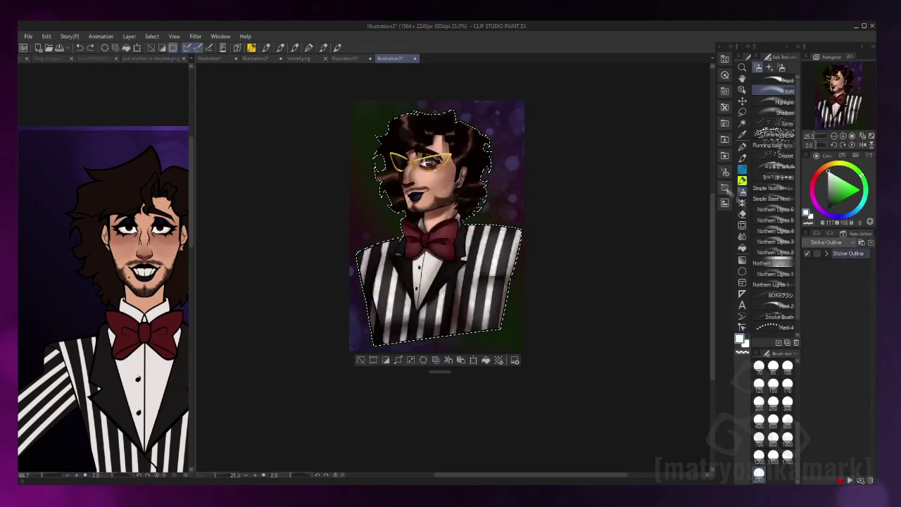
key("ctrl+z")
key("ctrl+z")
key("ctrl+z")
key("ctrl+z")
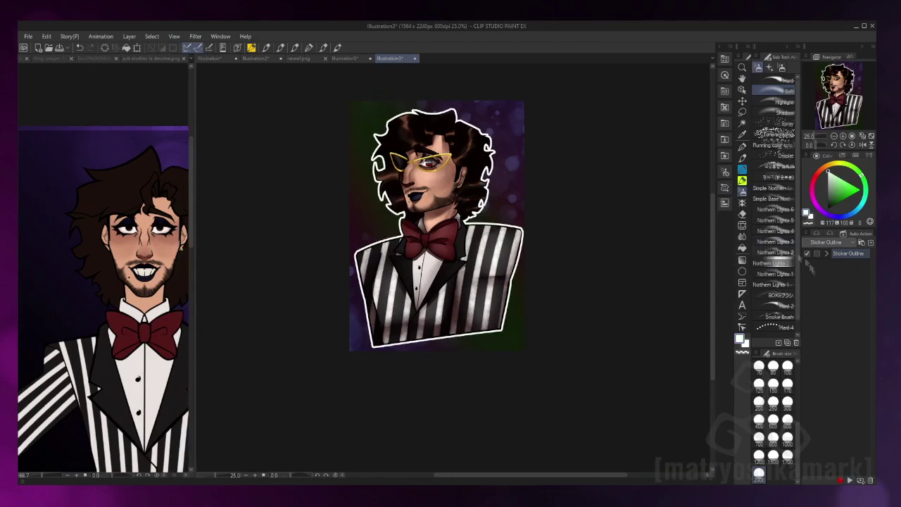
left_click(827, 233)
left_click(855, 295)
left_click(744, 114)
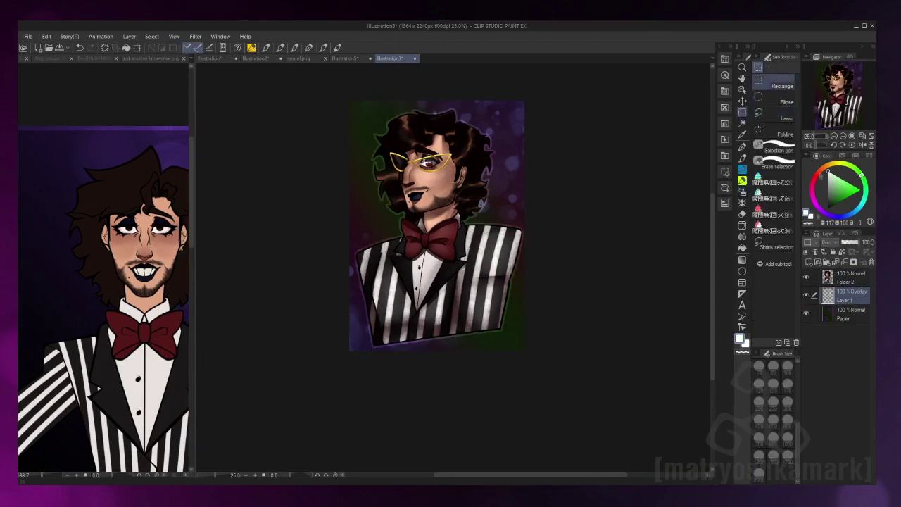
key("ctrl+shift+n")
left_click_drag(331, 97, 539, 322)
key("alt+Delete")
key("ctrl+z")
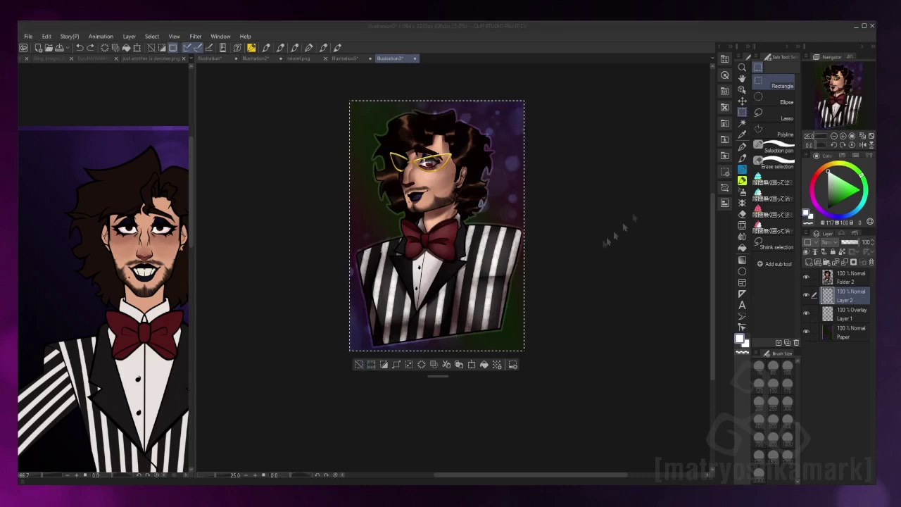
key("ctrl+d")
scroll(830, 241, "down", 14)
left_click(869, 250)
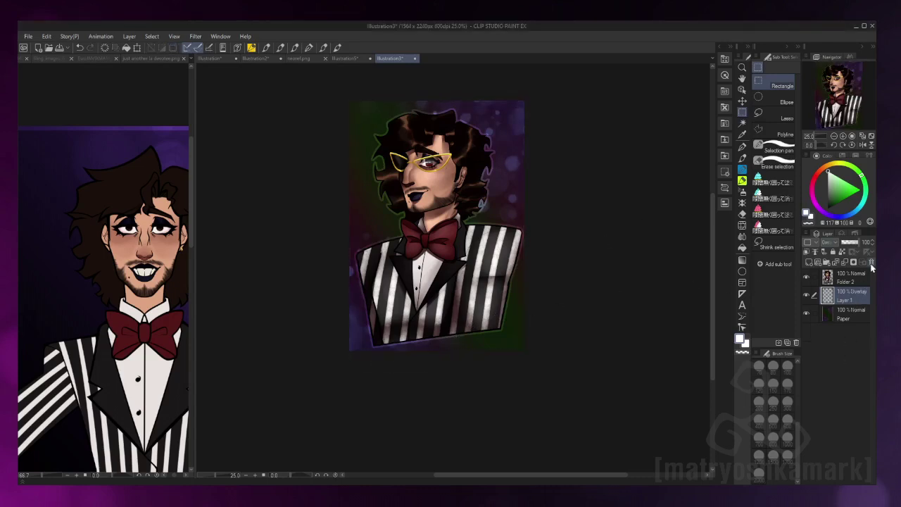
Add a white border around the whole canvas on the Overlay outline layer and merge that layer into the Paper layer
left_click_drag(330, 82, 574, 384)
key("ctrl+d")
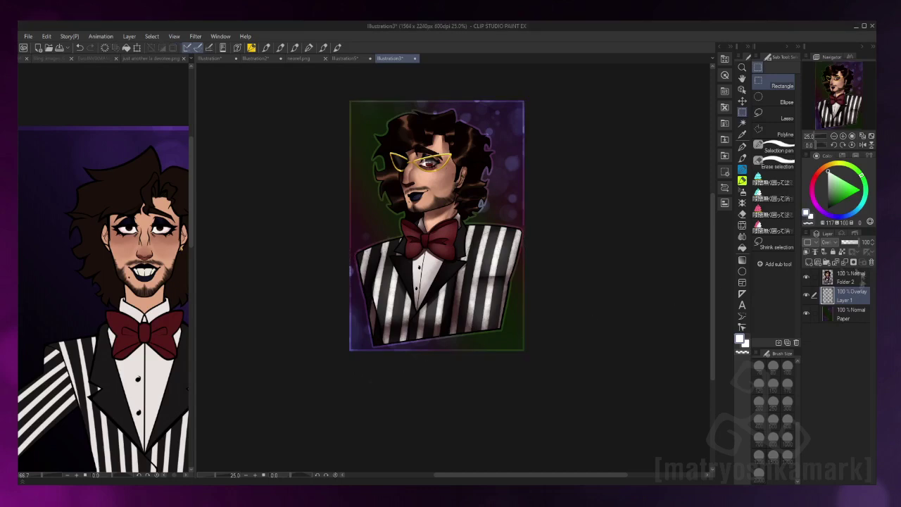
key("ctrl+e")
Place the WATERMARK material over the lower part of the portrait and set its layer to Overlay at 23% opacity
left_click(725, 59)
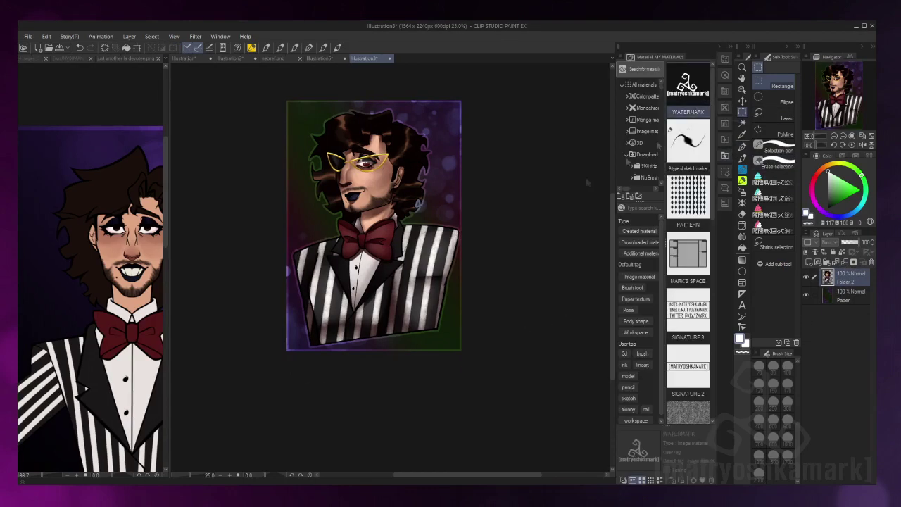
left_click_drag(688, 84, 373, 281)
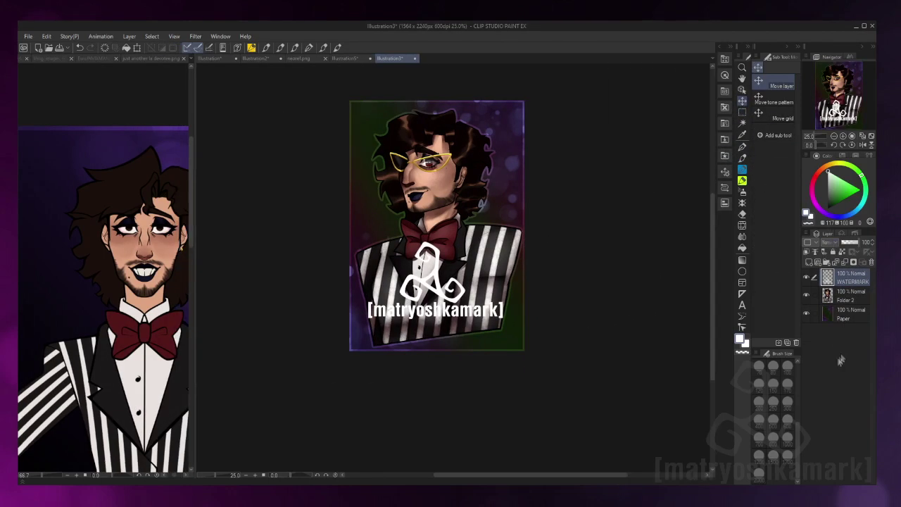
left_click(827, 241)
left_click(827, 296)
left_click_drag(859, 242, 848, 243)
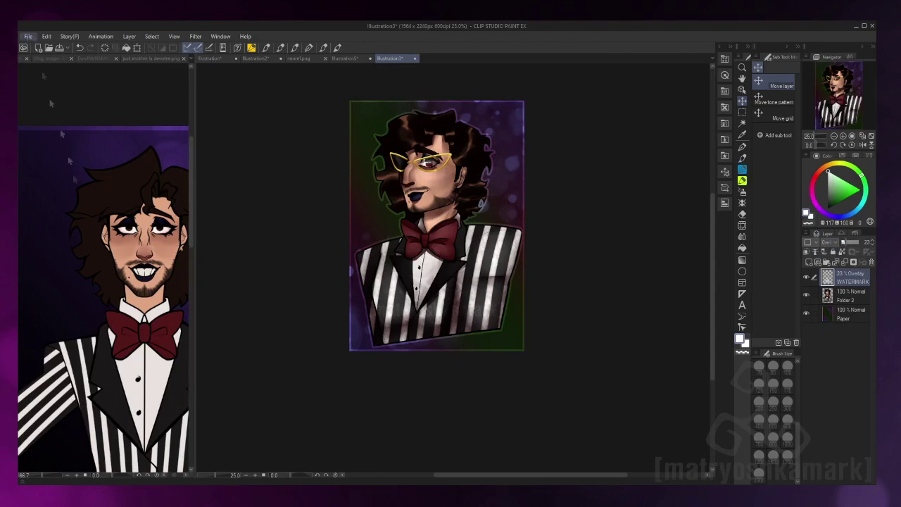